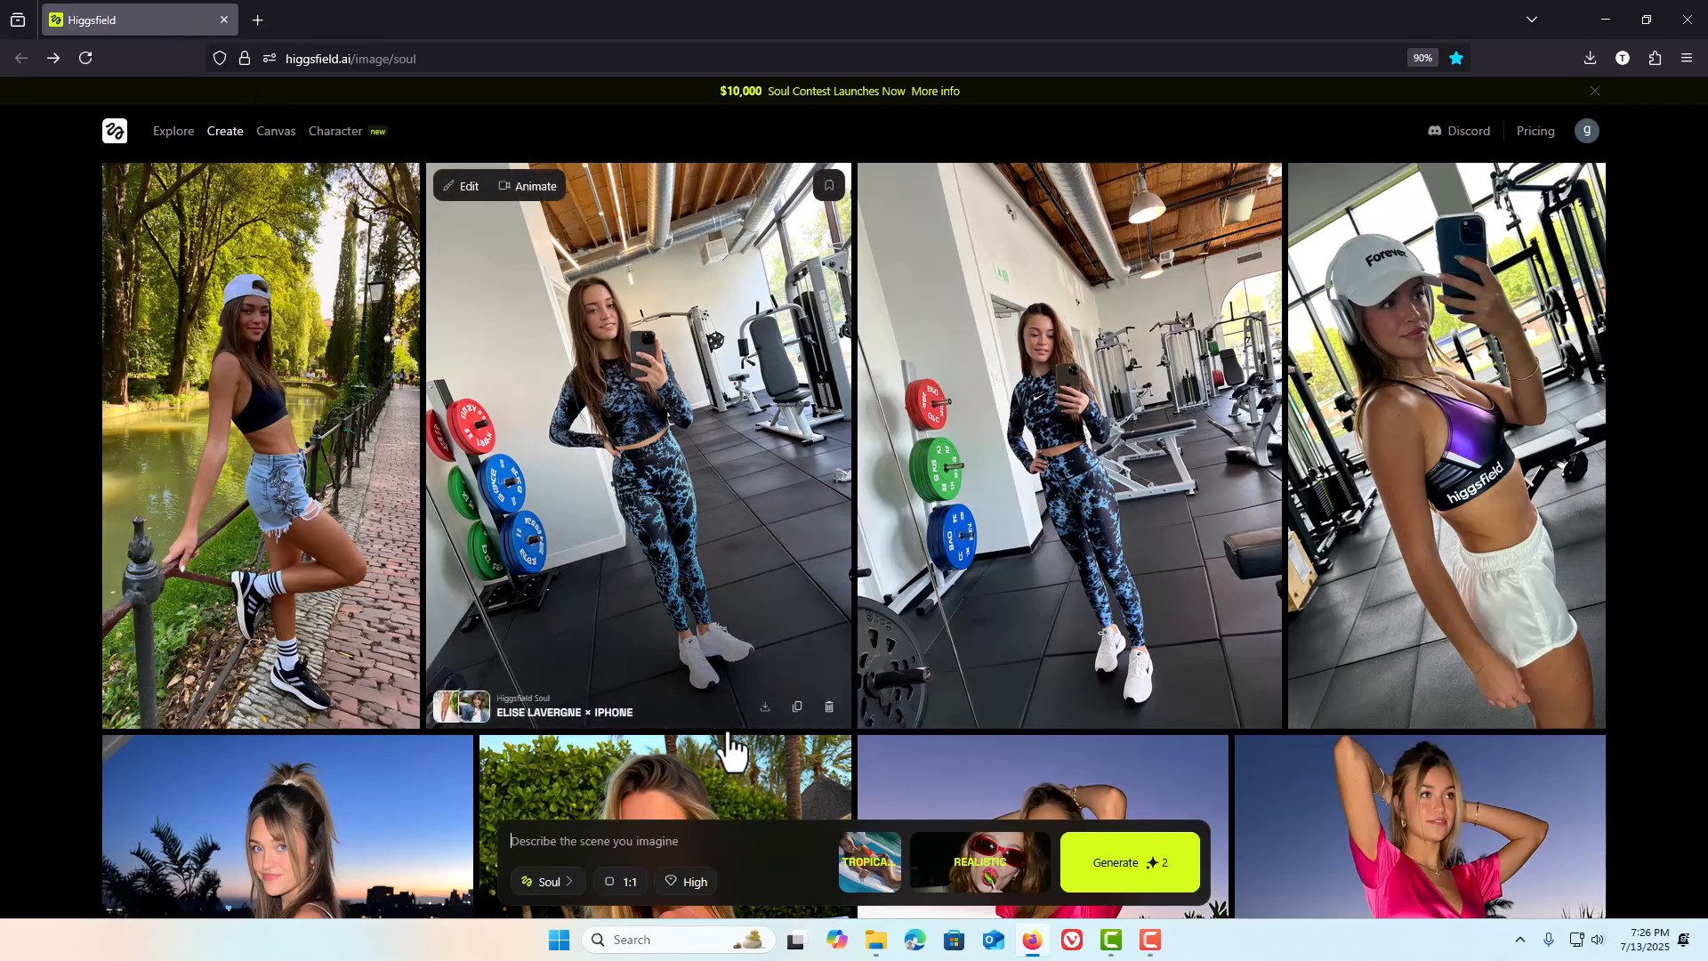
# Open higgsfield.html from the higgsfield-Random-Character-Generator folder in the browser.
pyautogui.click(875, 946)
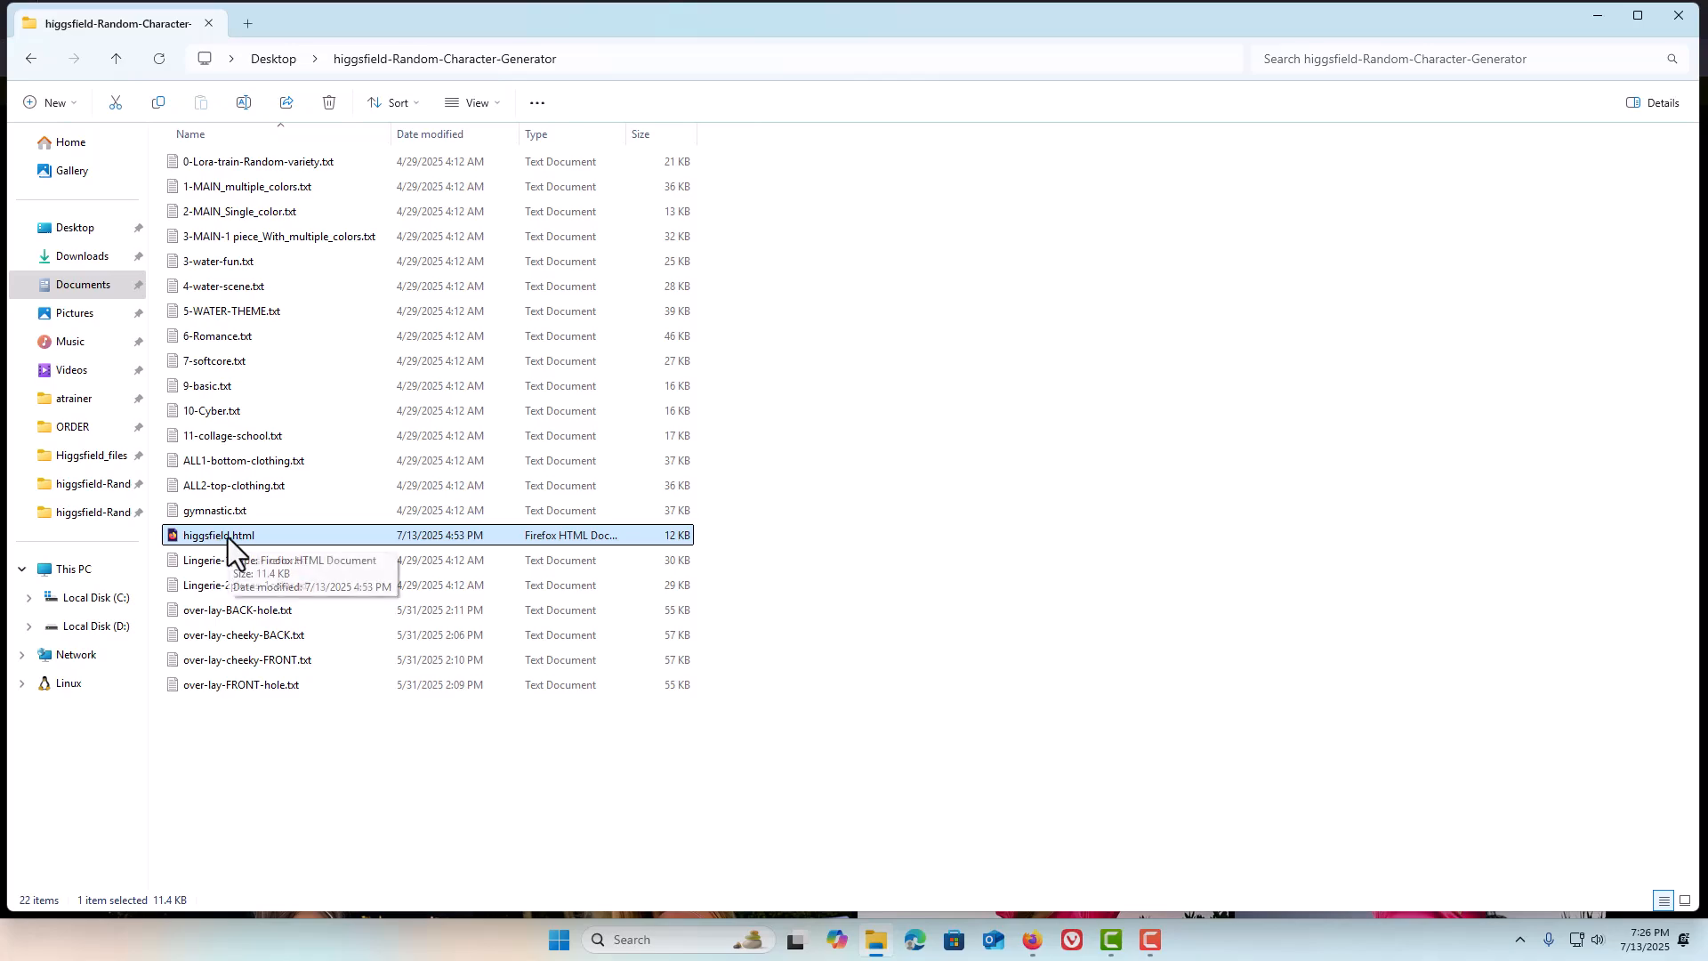
pyautogui.doubleClick(174, 536)
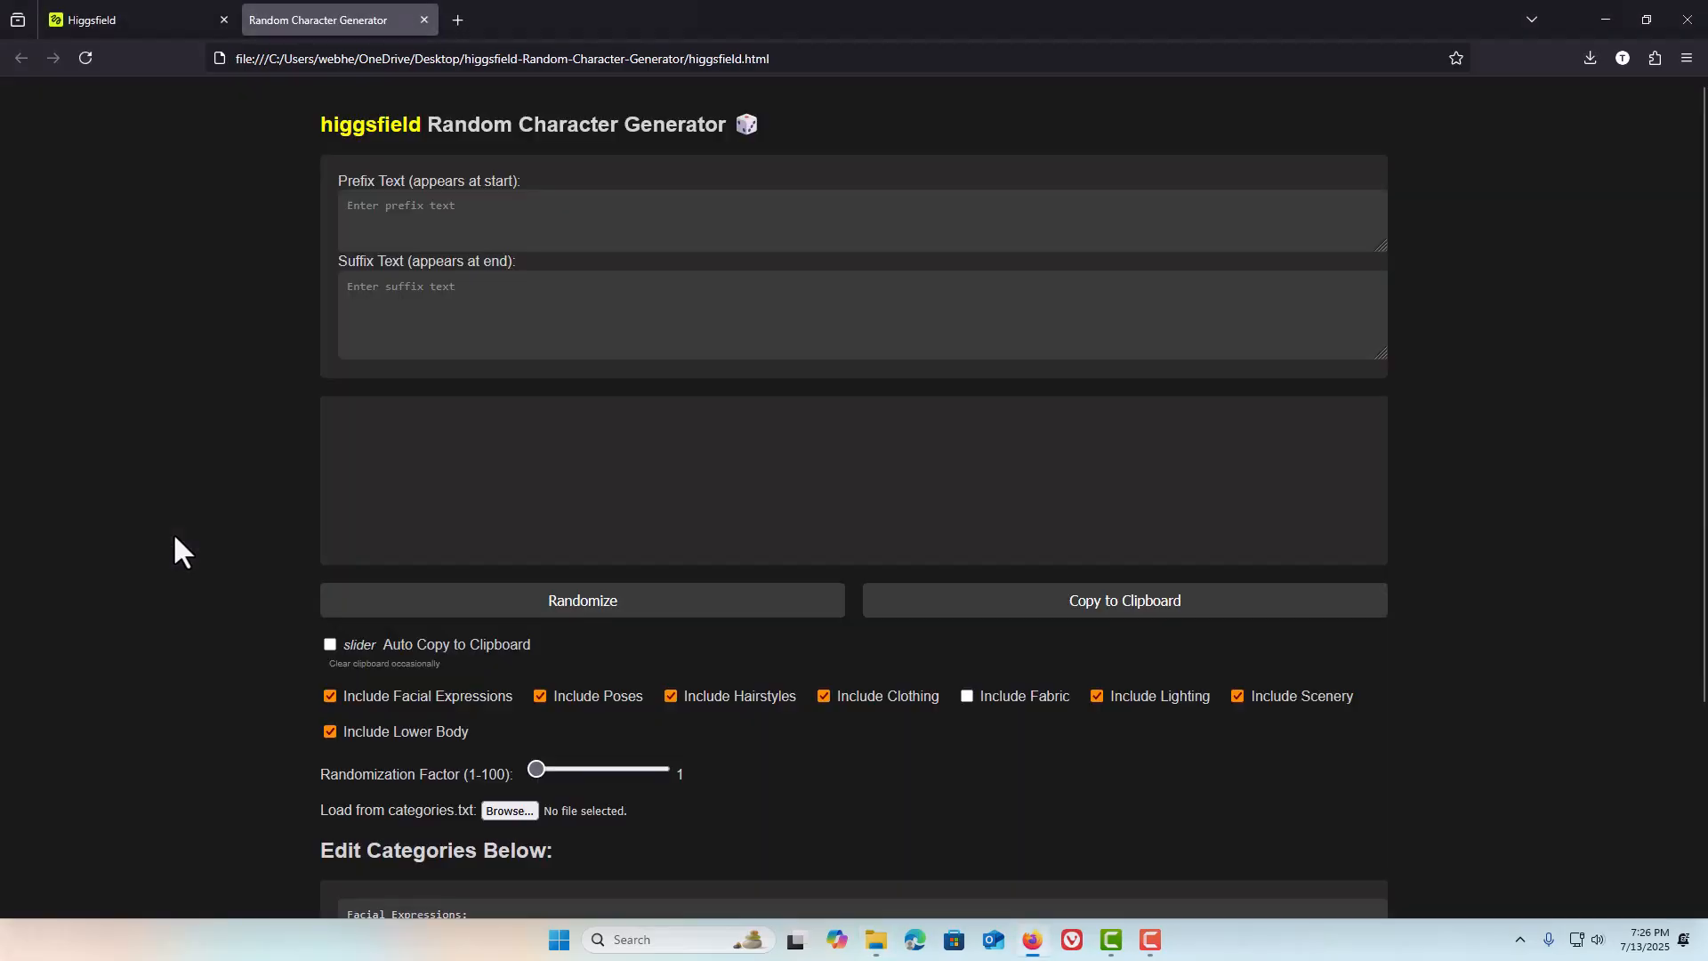
pyautogui.click(162, 19)
pyautogui.click(278, 24)
# Enter "a women with blue eyes" as the prefix text and "hd 8k" as the suffix text.
pyautogui.click(483, 211)
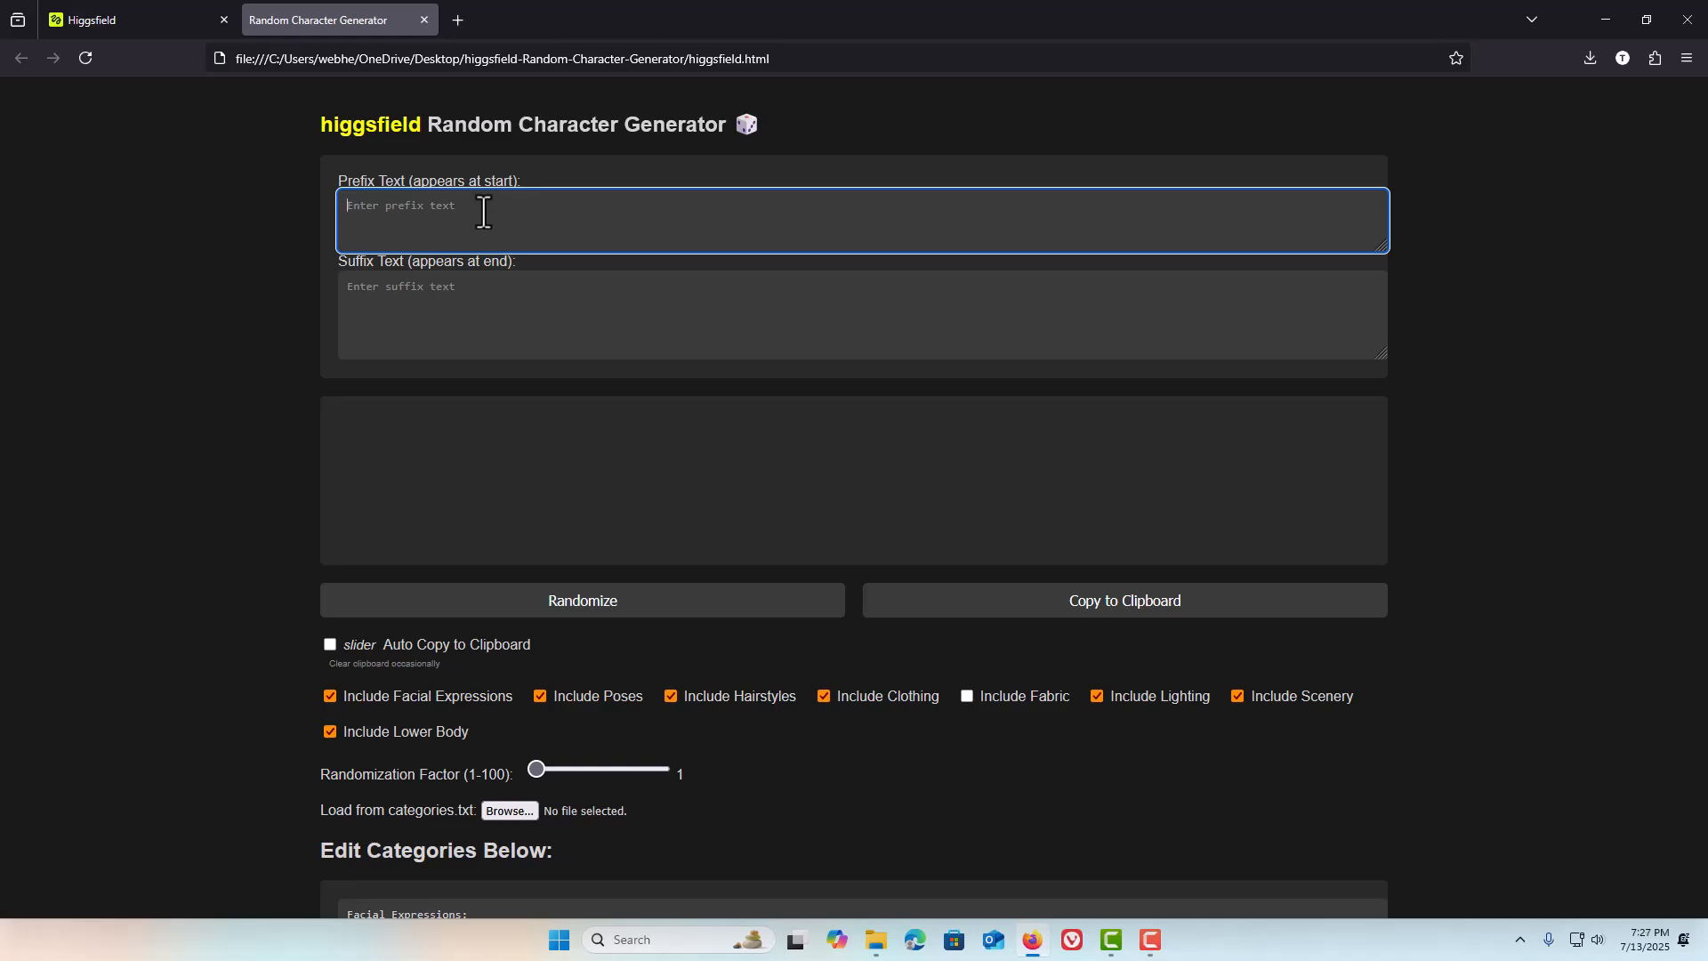
pyautogui.write('a women with blue eyes')
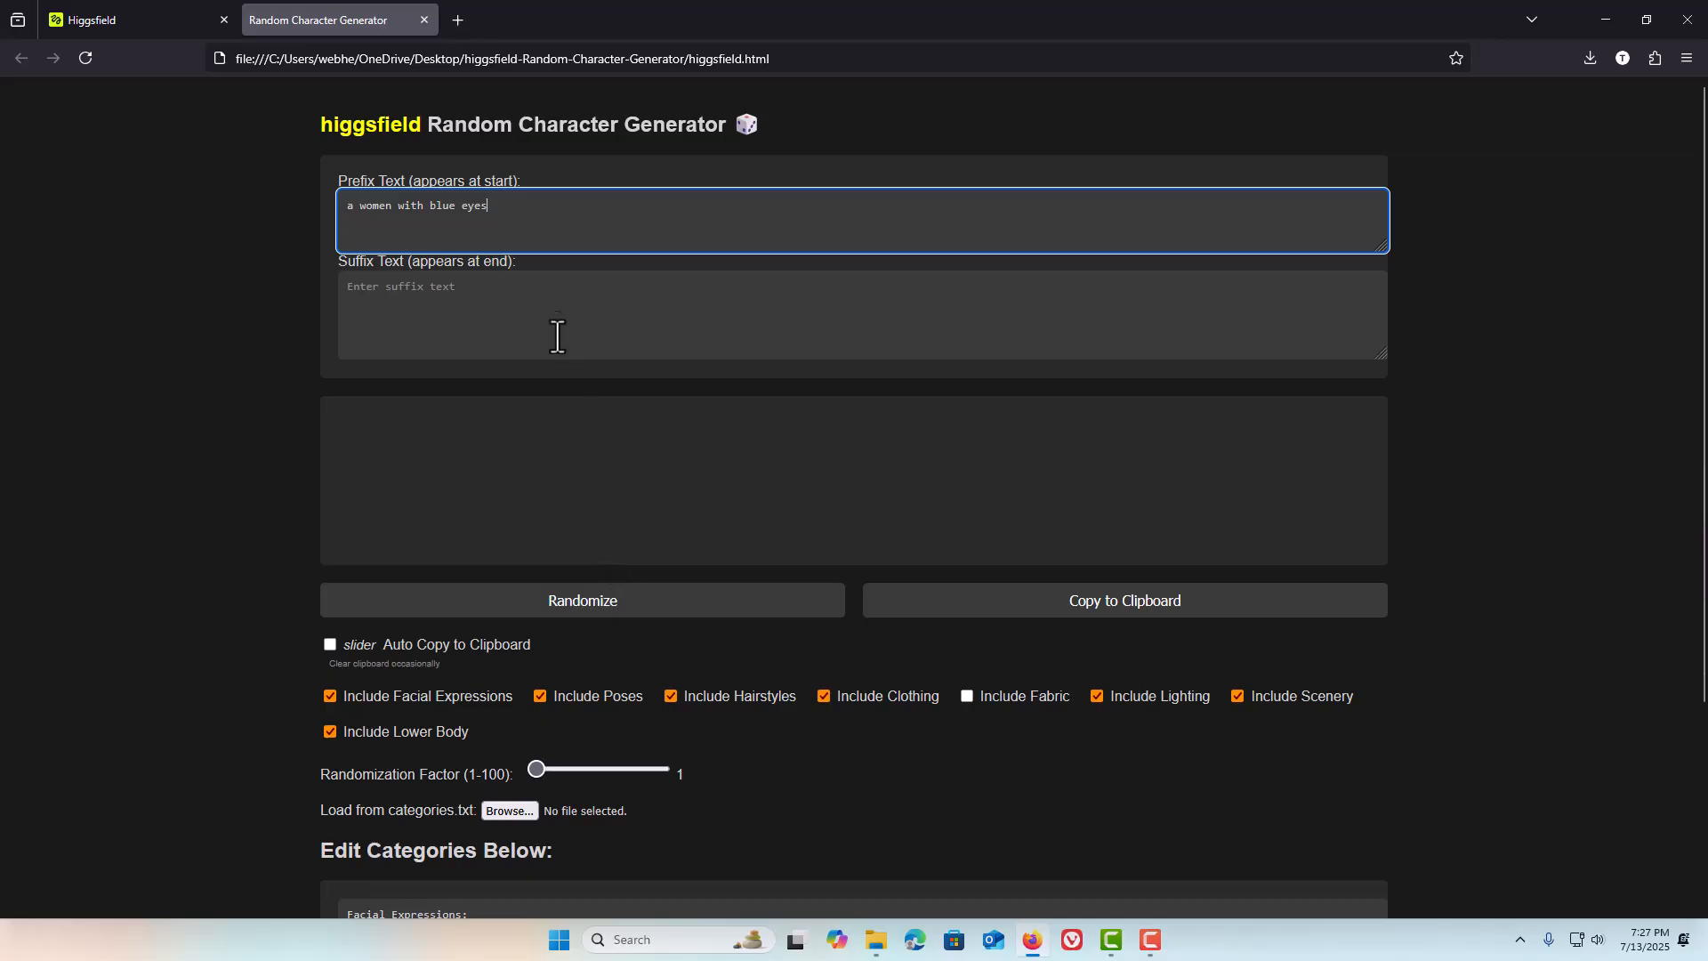
pyautogui.click(528, 296)
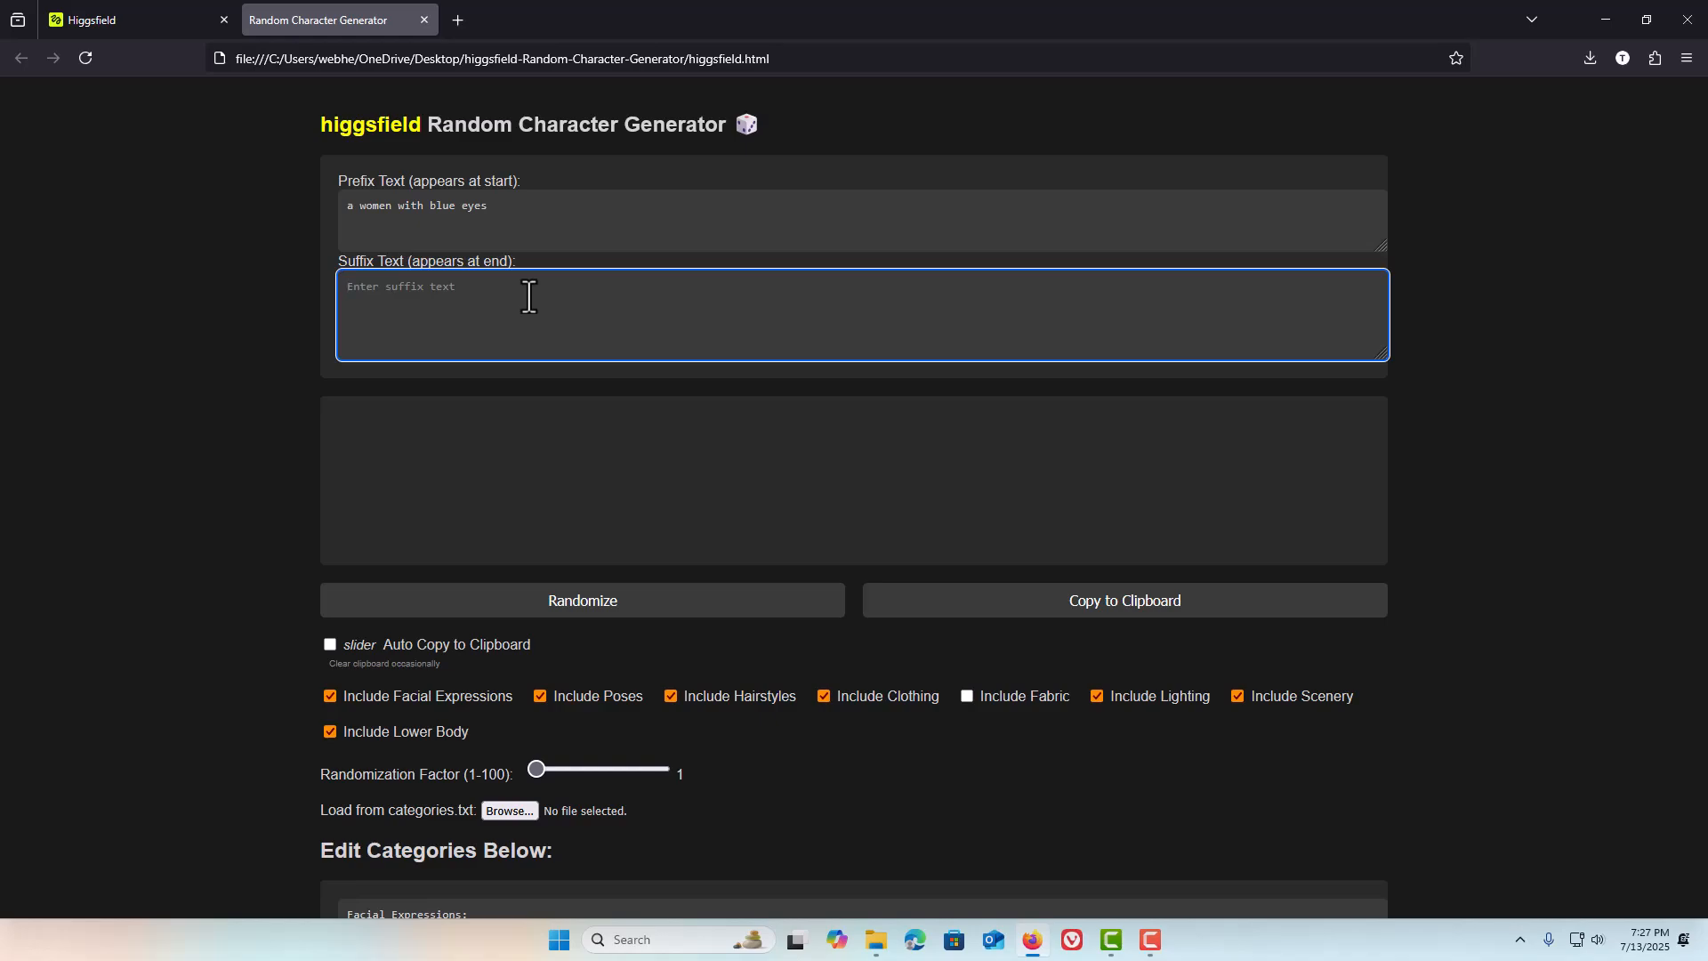
pyautogui.write('hd 8k')
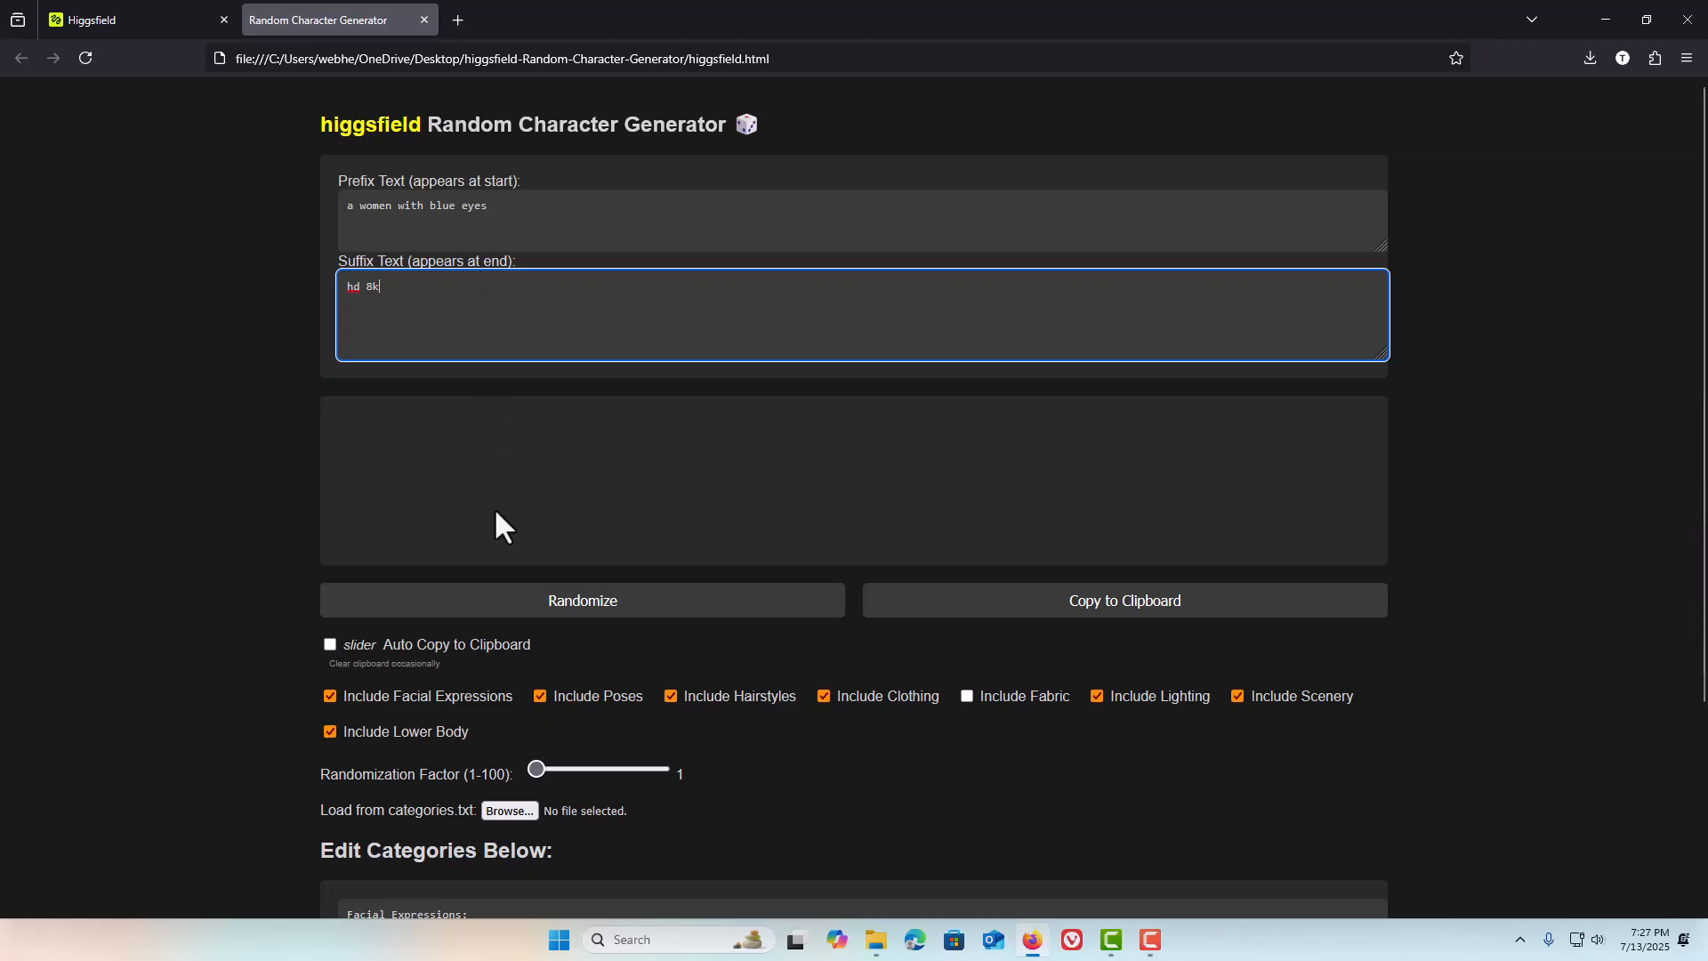
# Try including fabric in place of clothing, and restore clothing as the included category.
pyautogui.scroll(-2, 494, 513)
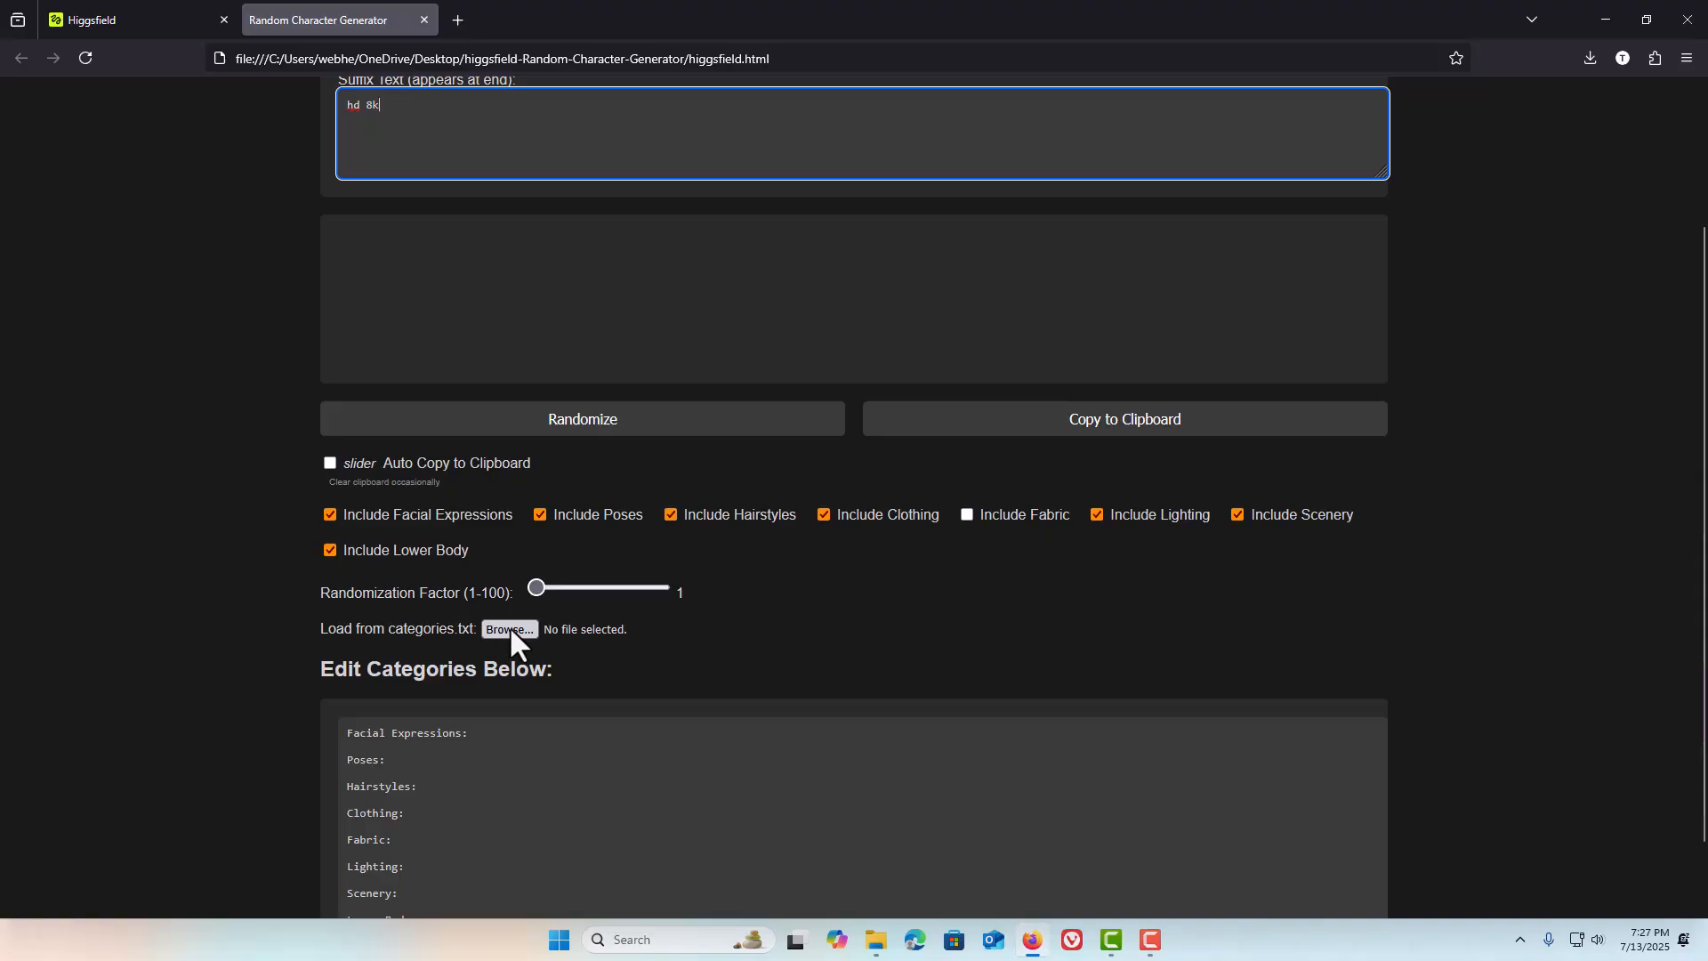
pyautogui.scroll(-1, 517, 633)
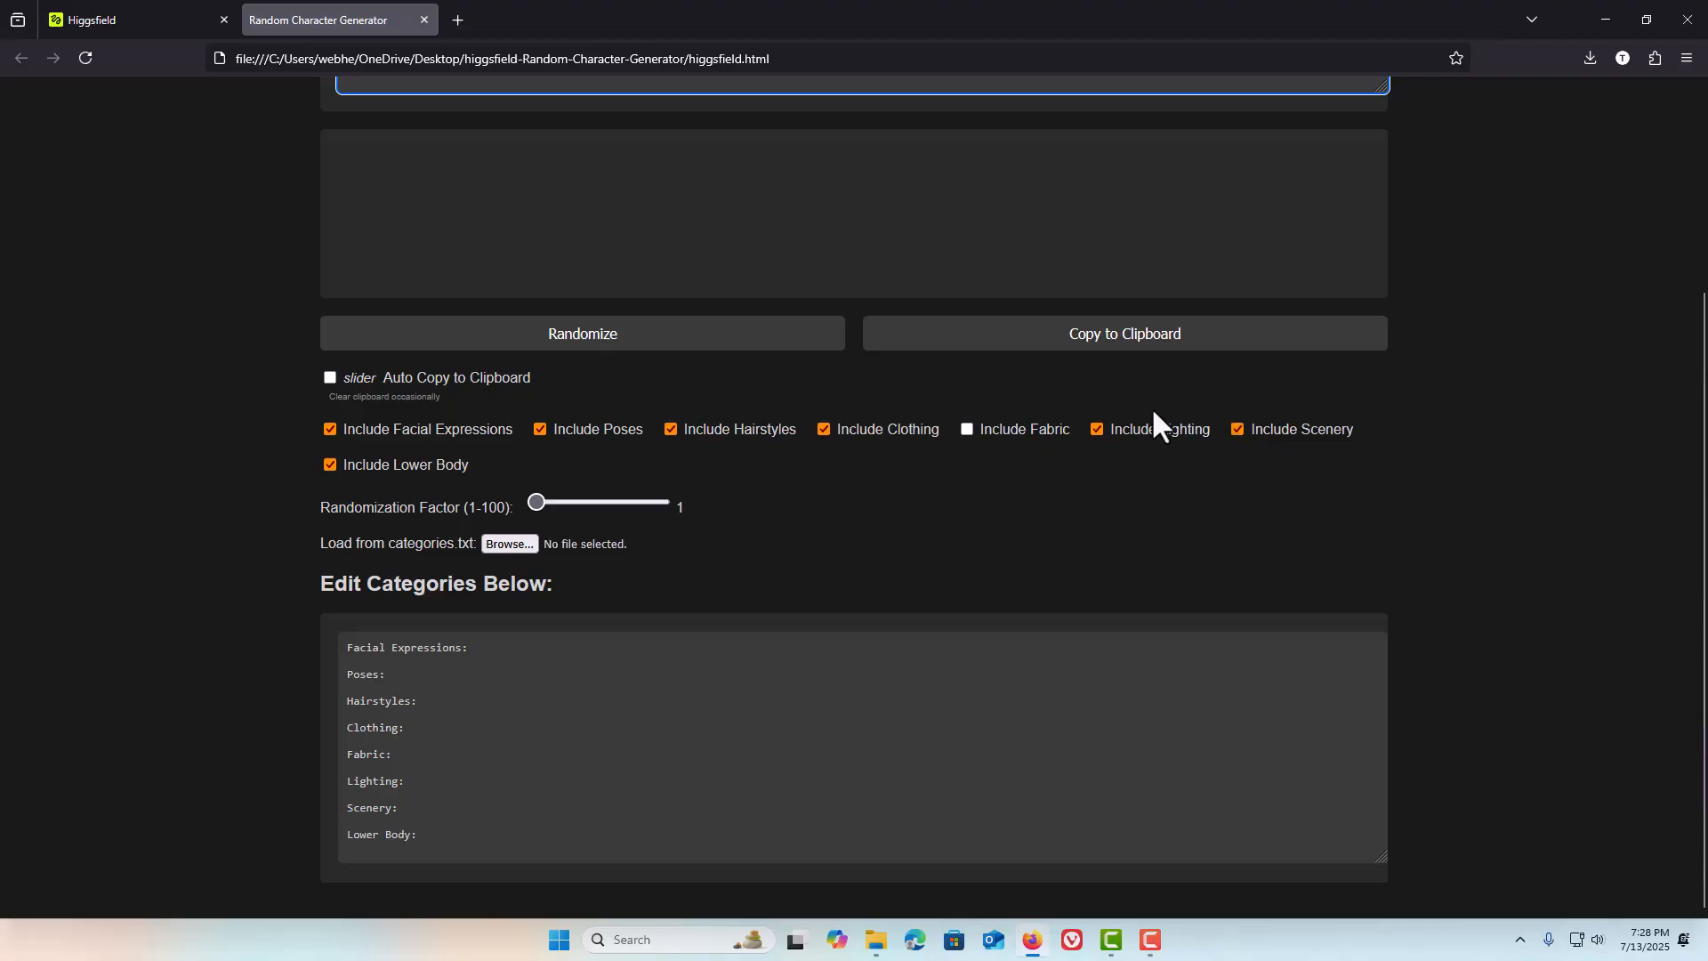
pyautogui.click(965, 429)
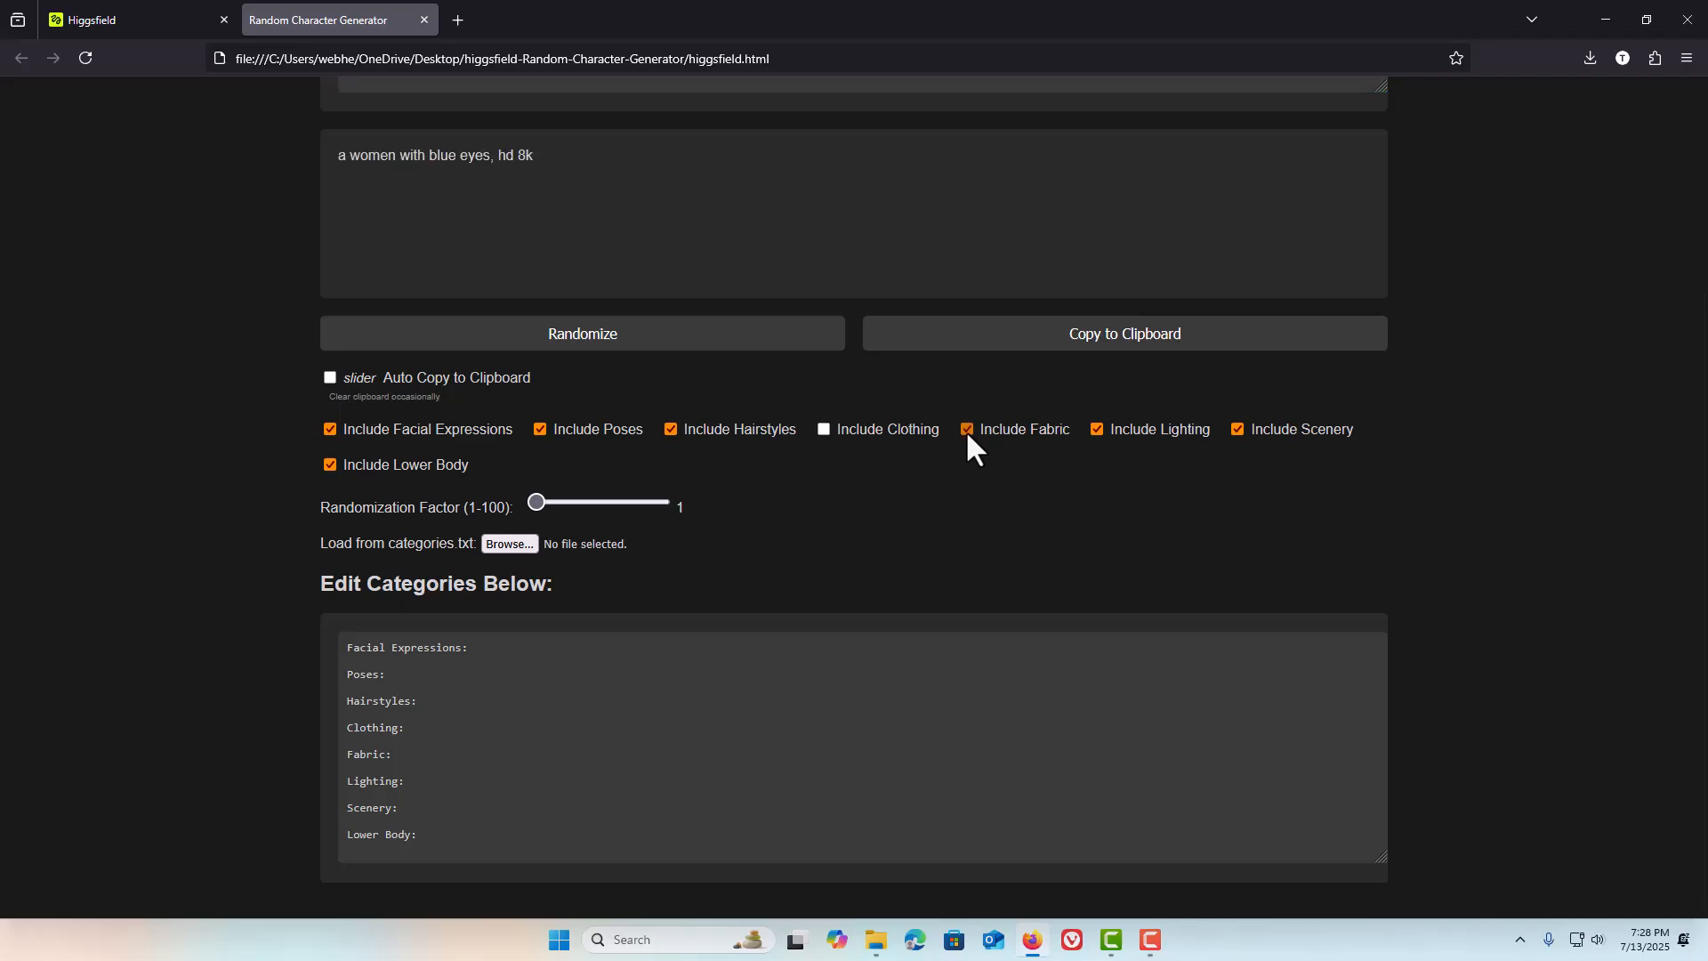
pyautogui.click(823, 428)
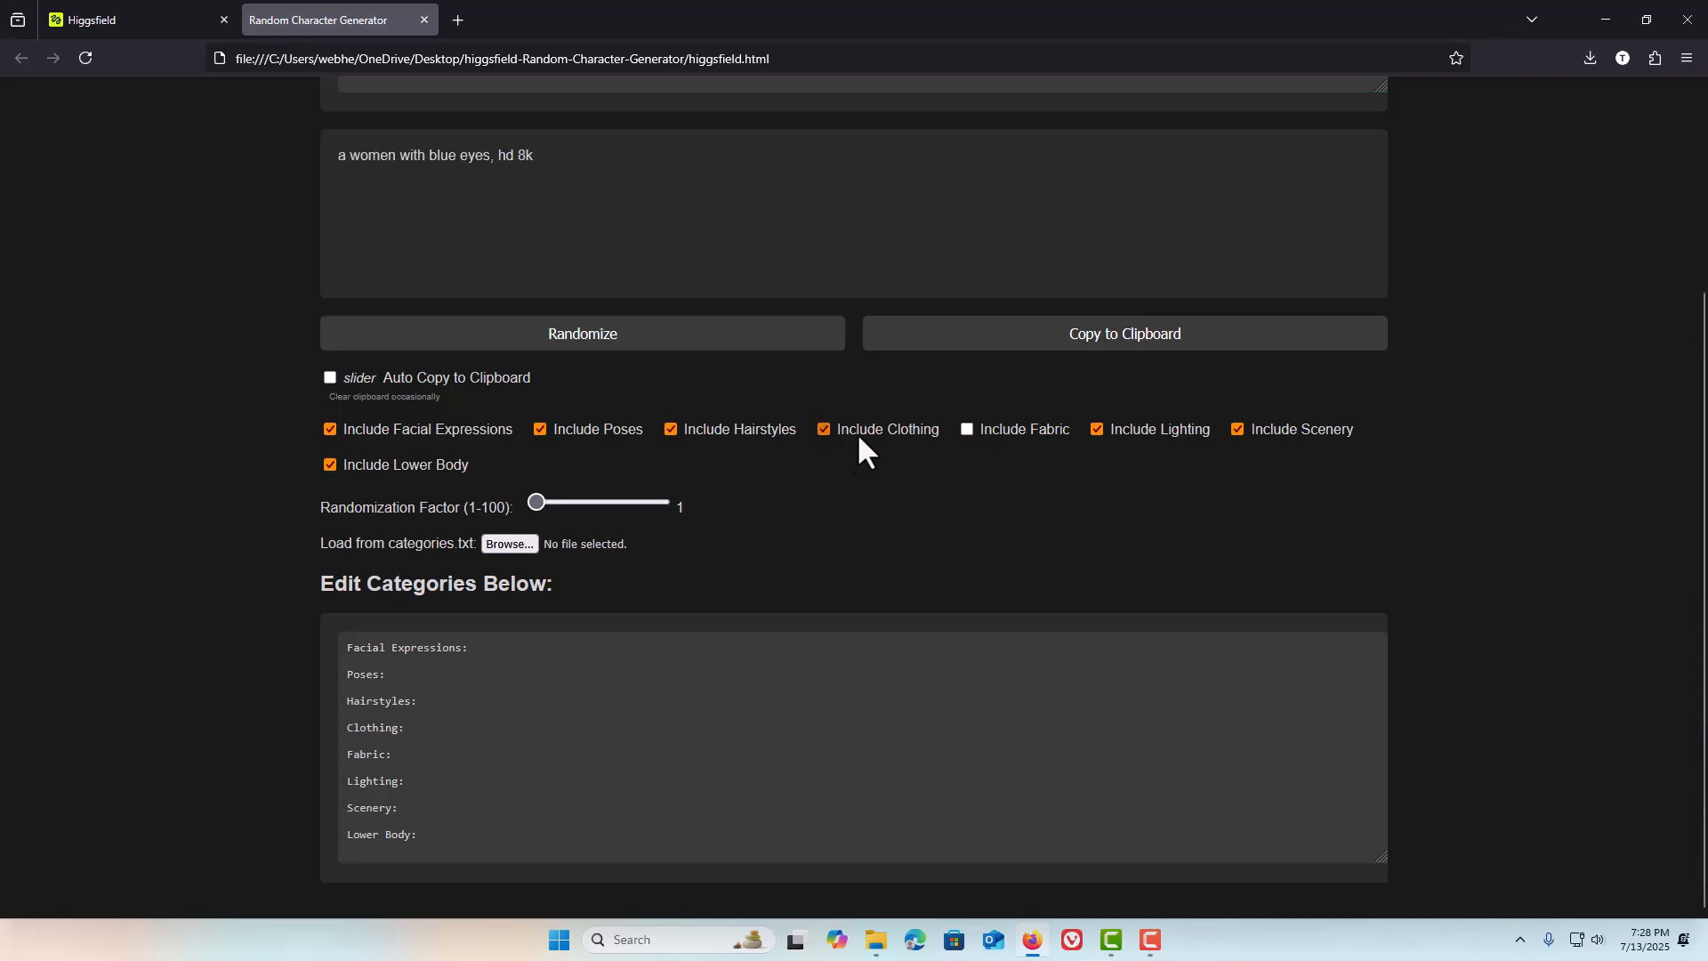
pyautogui.click(967, 430)
pyautogui.click(823, 427)
# Load the categories from 3-MAIN-1 piece_With_multiple_colors.txt in the higgsfield-Random-Character-Generator folder.
pyautogui.click(508, 543)
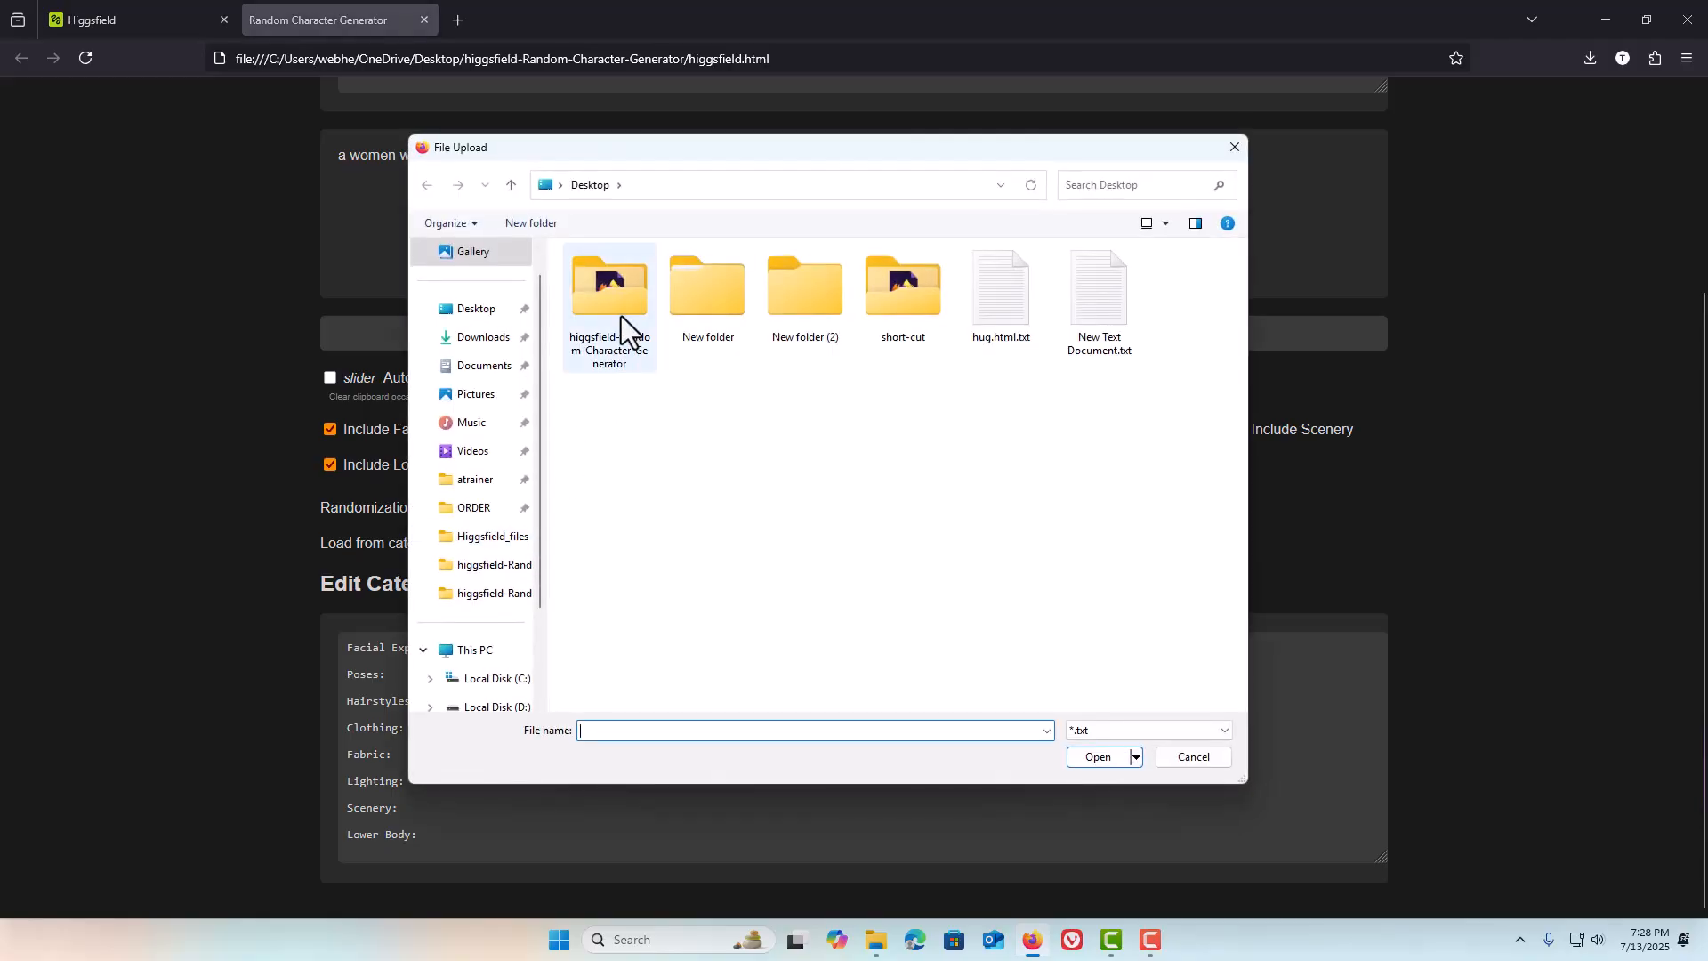
pyautogui.doubleClick(621, 317)
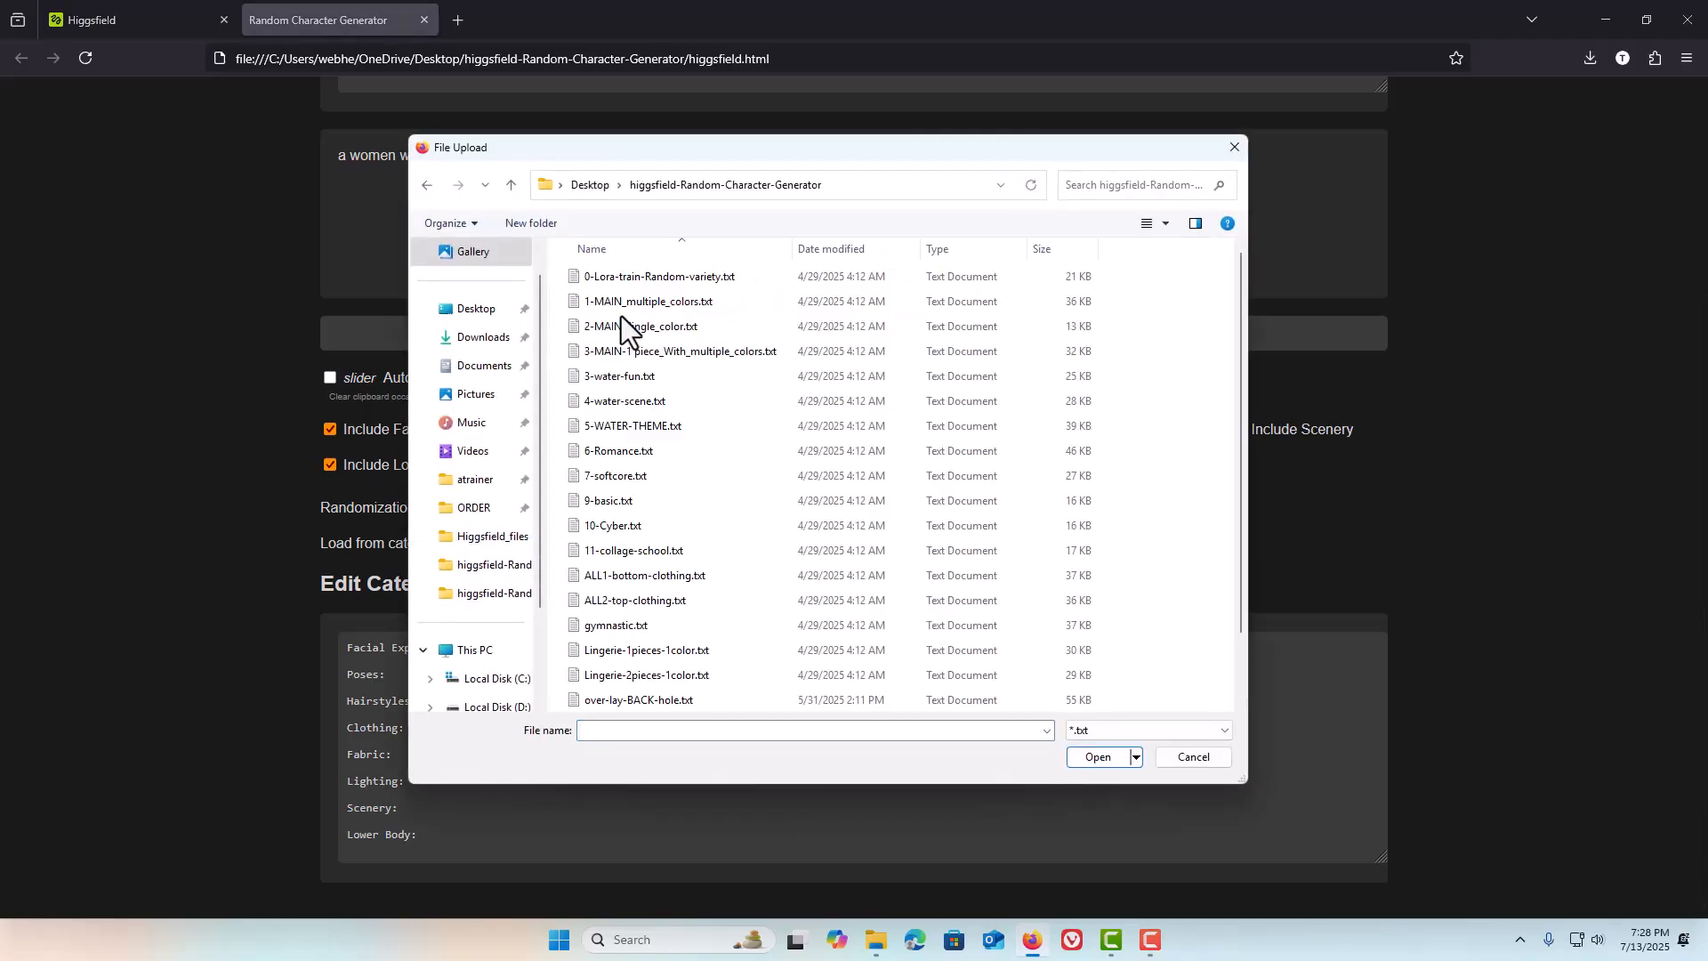
pyautogui.click(690, 351)
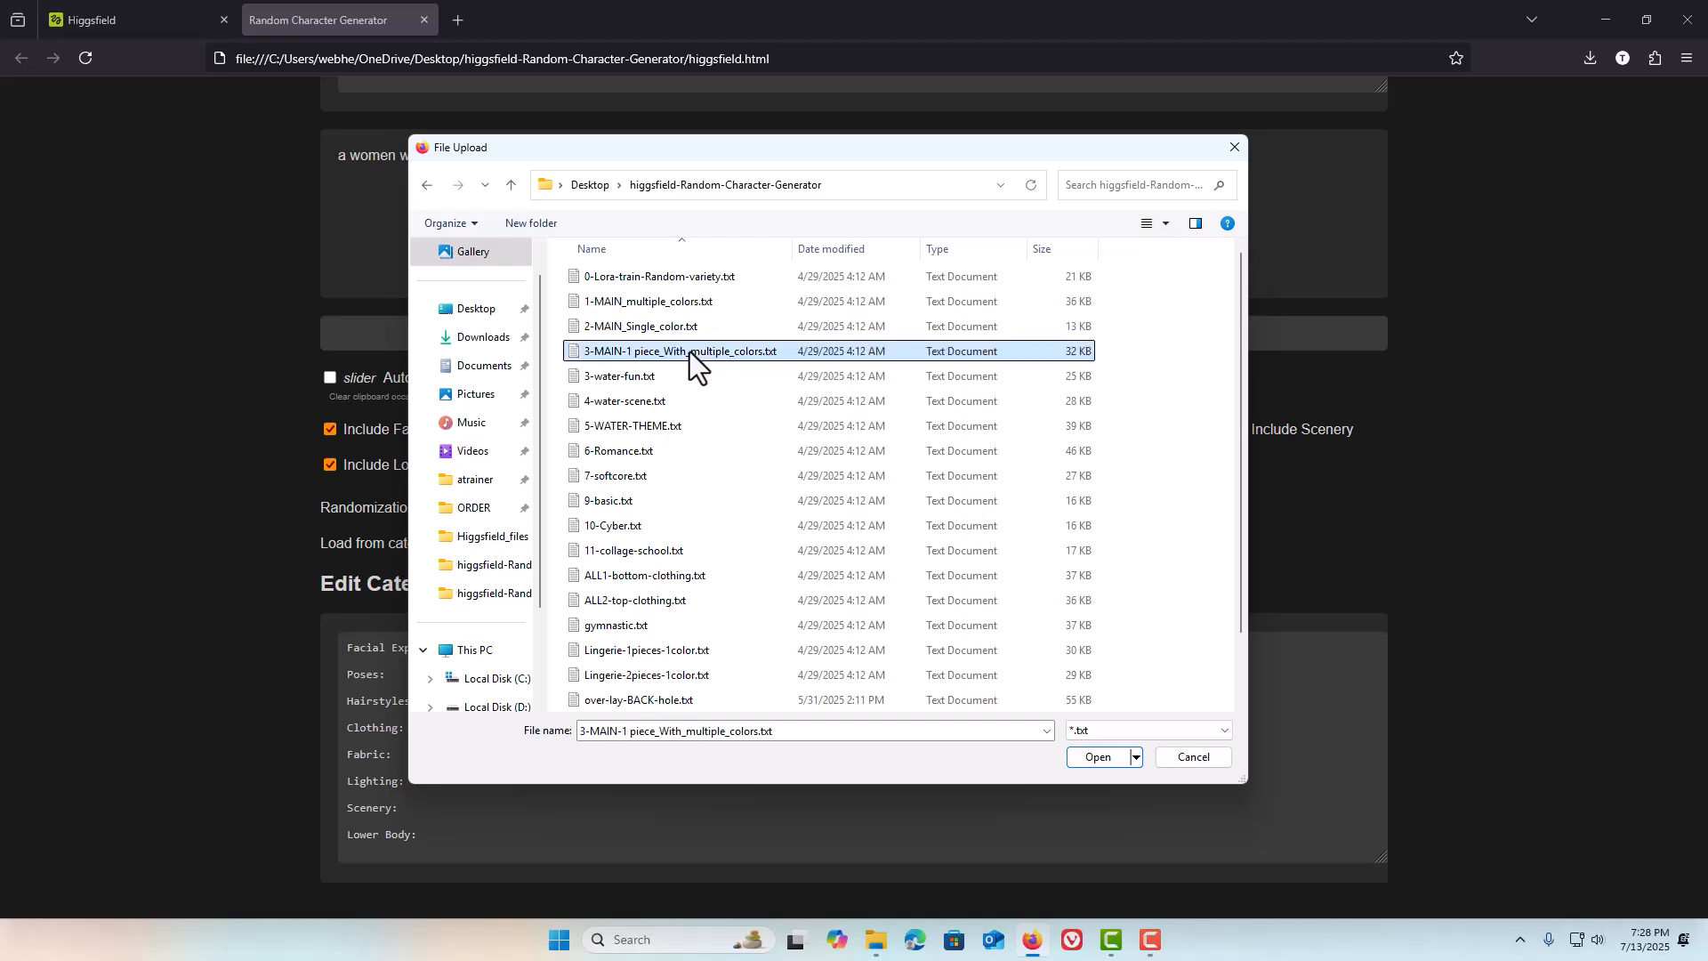
pyautogui.click(1090, 761)
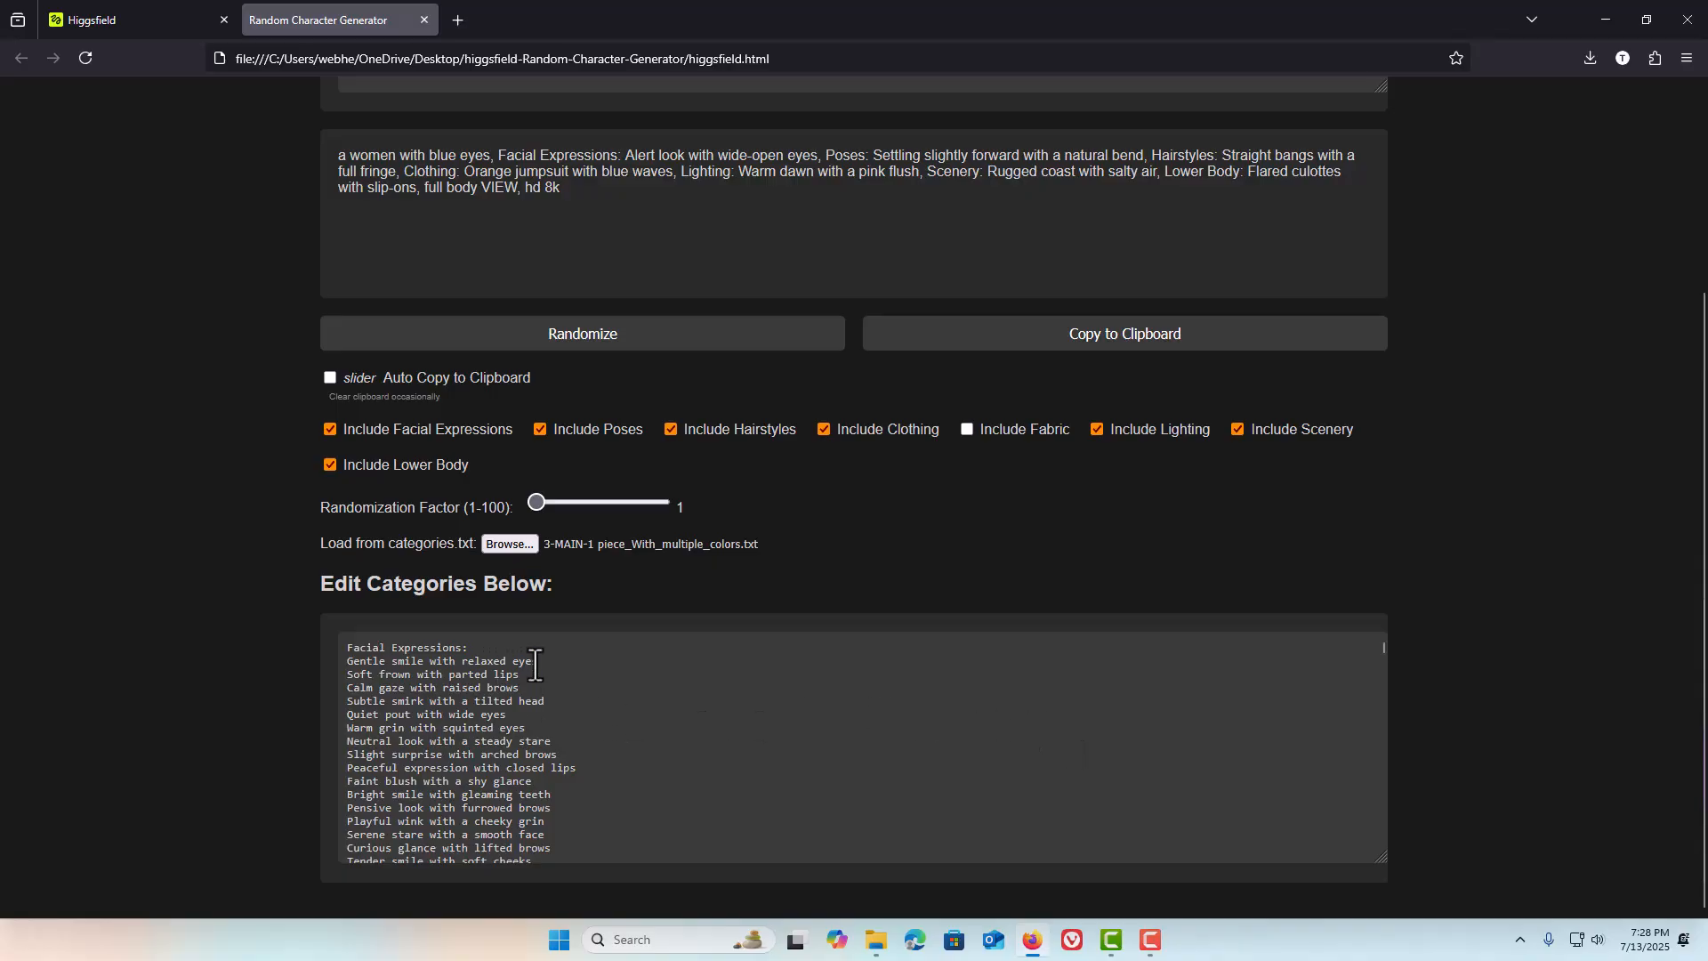
# Review the facial expression and pose entries in the loaded category list.
pyautogui.moveTo(539, 662); pyautogui.dragTo(322, 665)
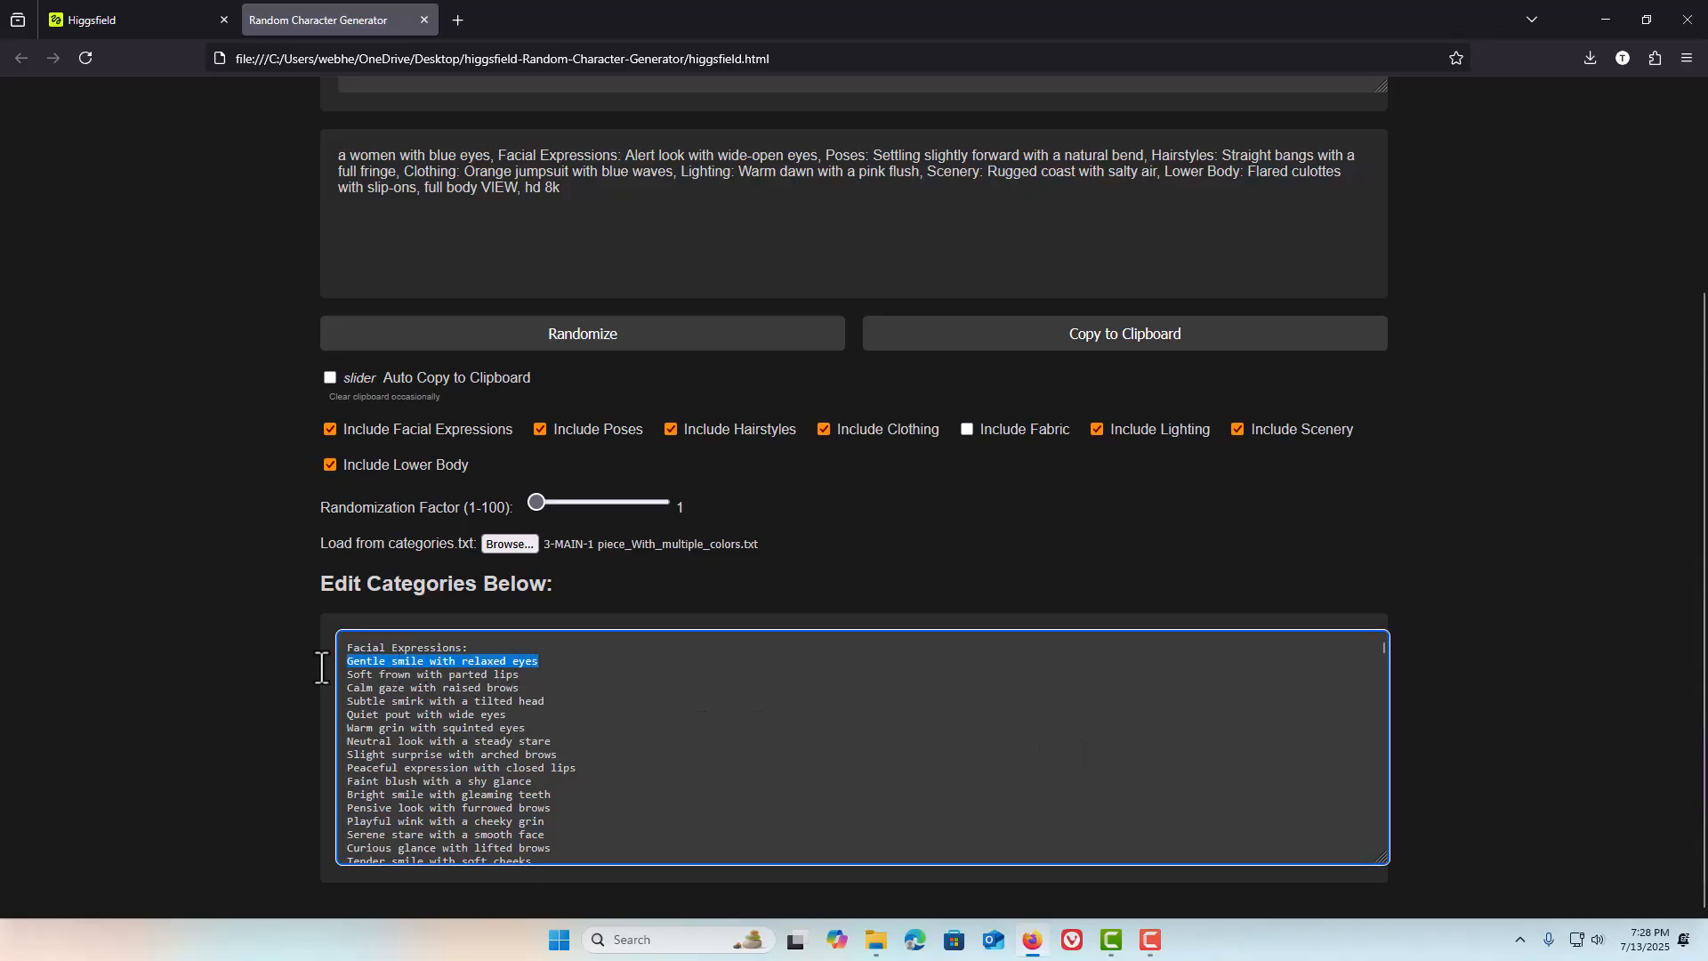
pyautogui.scroll(-10, 595, 689)
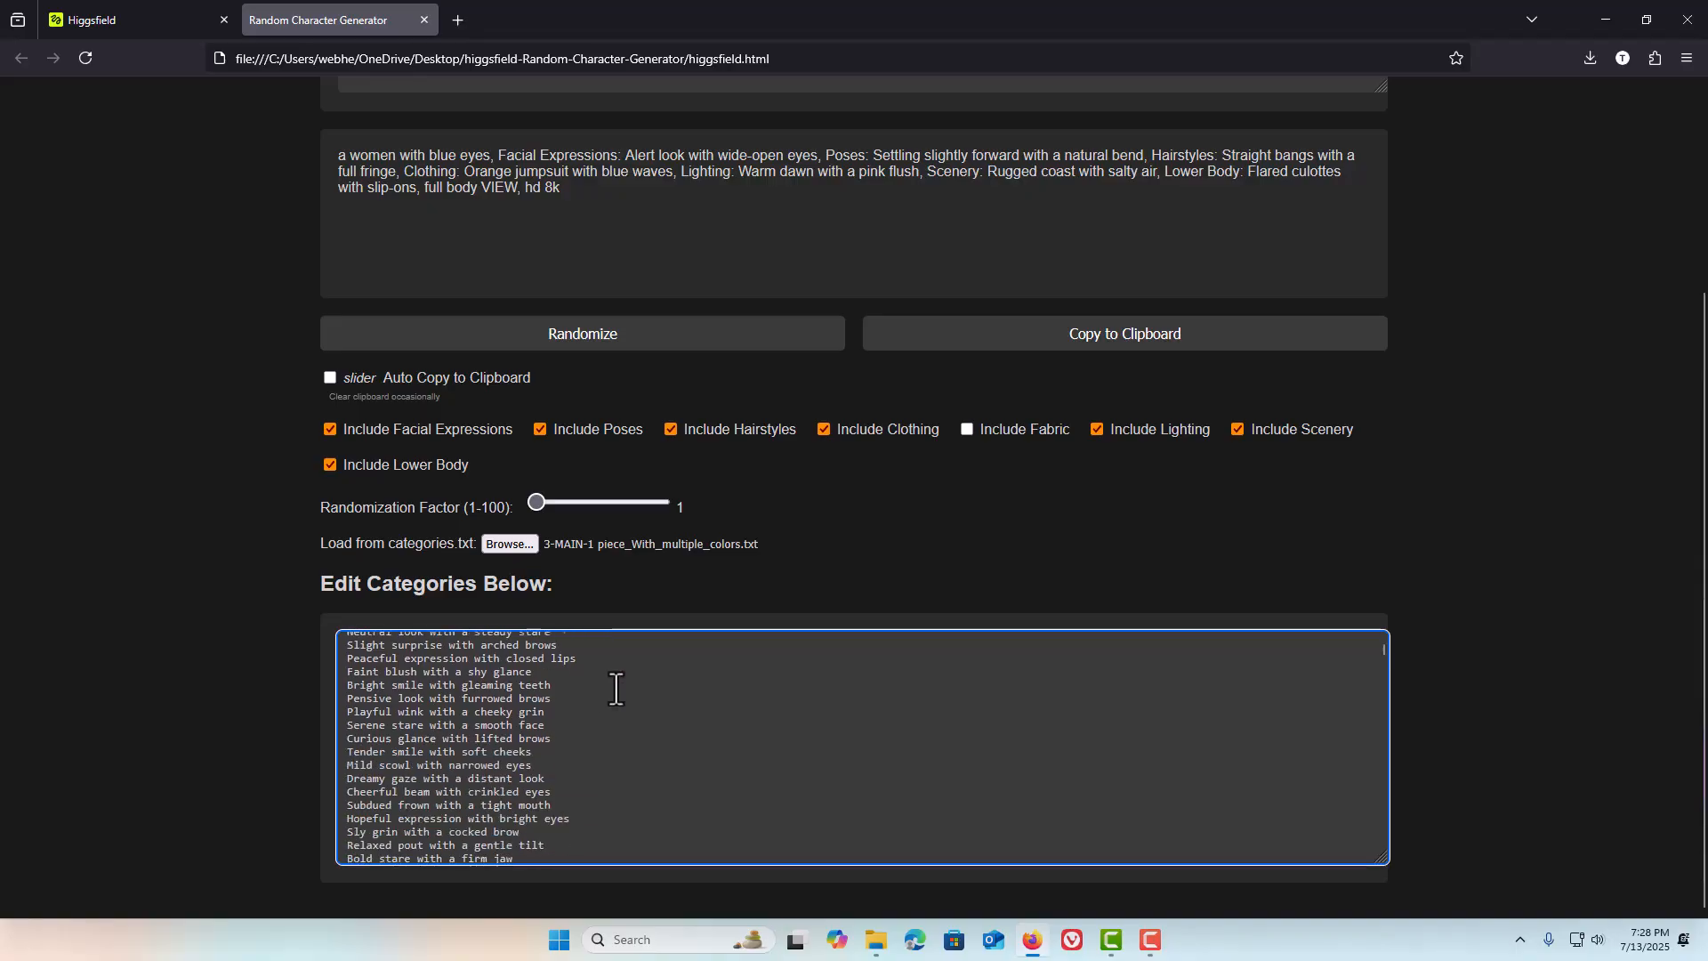
pyautogui.scroll(-15, 616, 687)
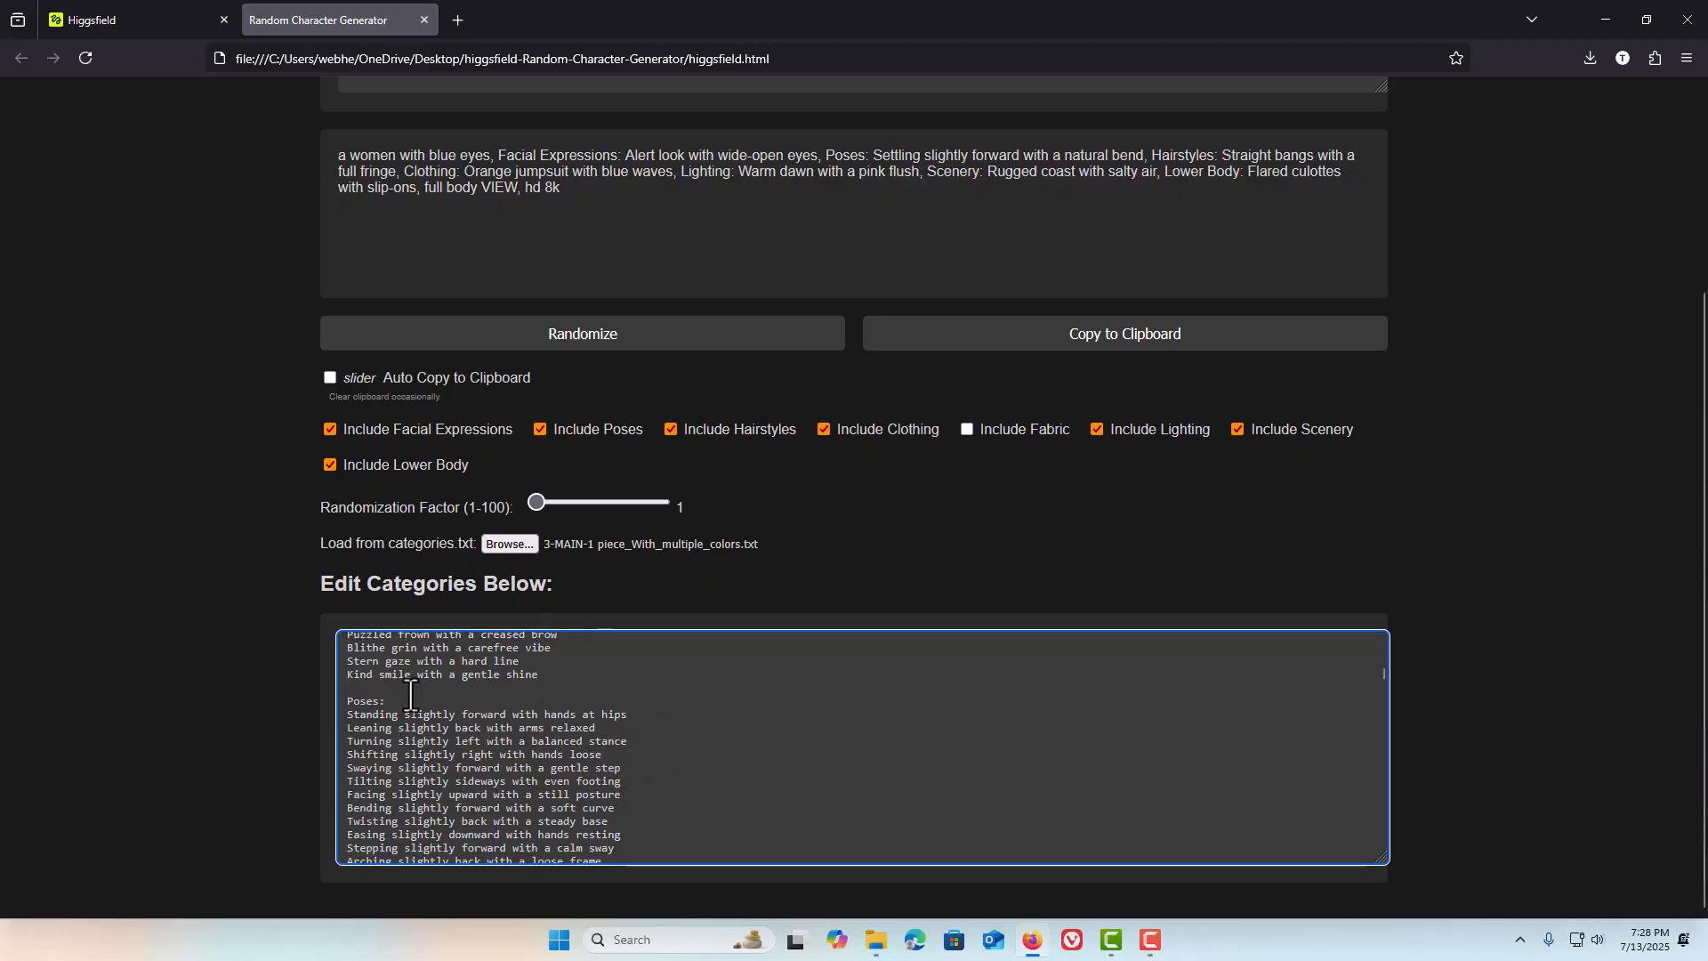
pyautogui.scroll(5, 742, 751)
pyautogui.scroll(10, 754, 735)
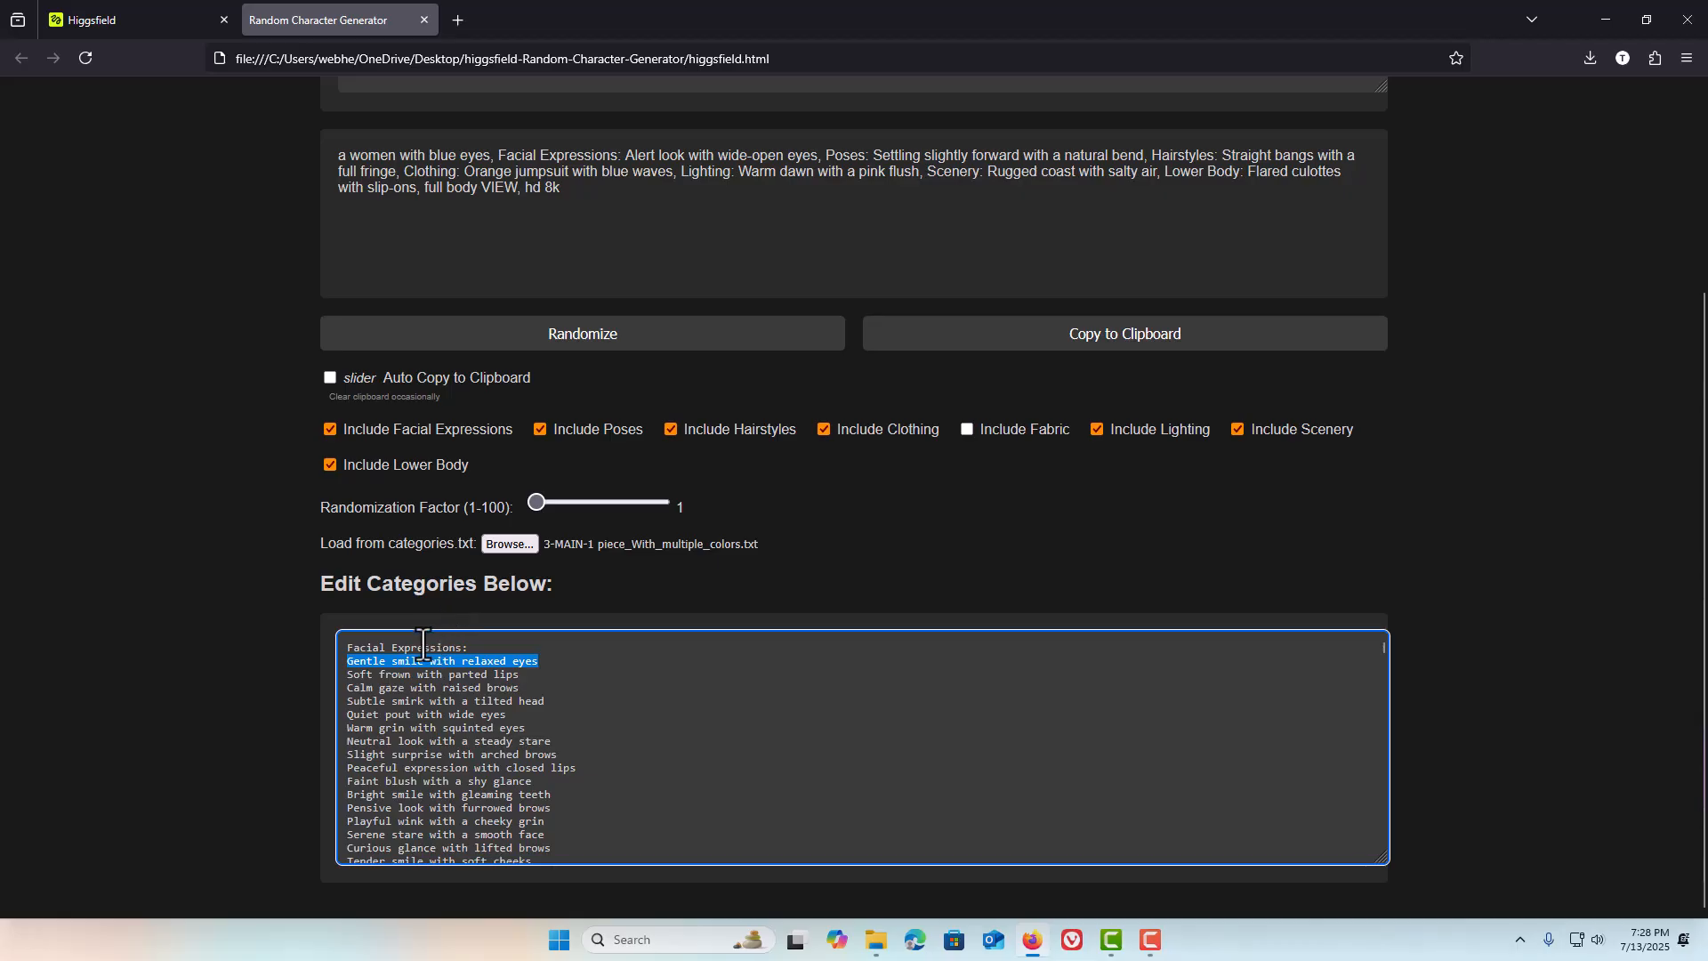
# Try excluding facial expressions and poses from the prompt, and include both categories again.
pyautogui.click(328, 428)
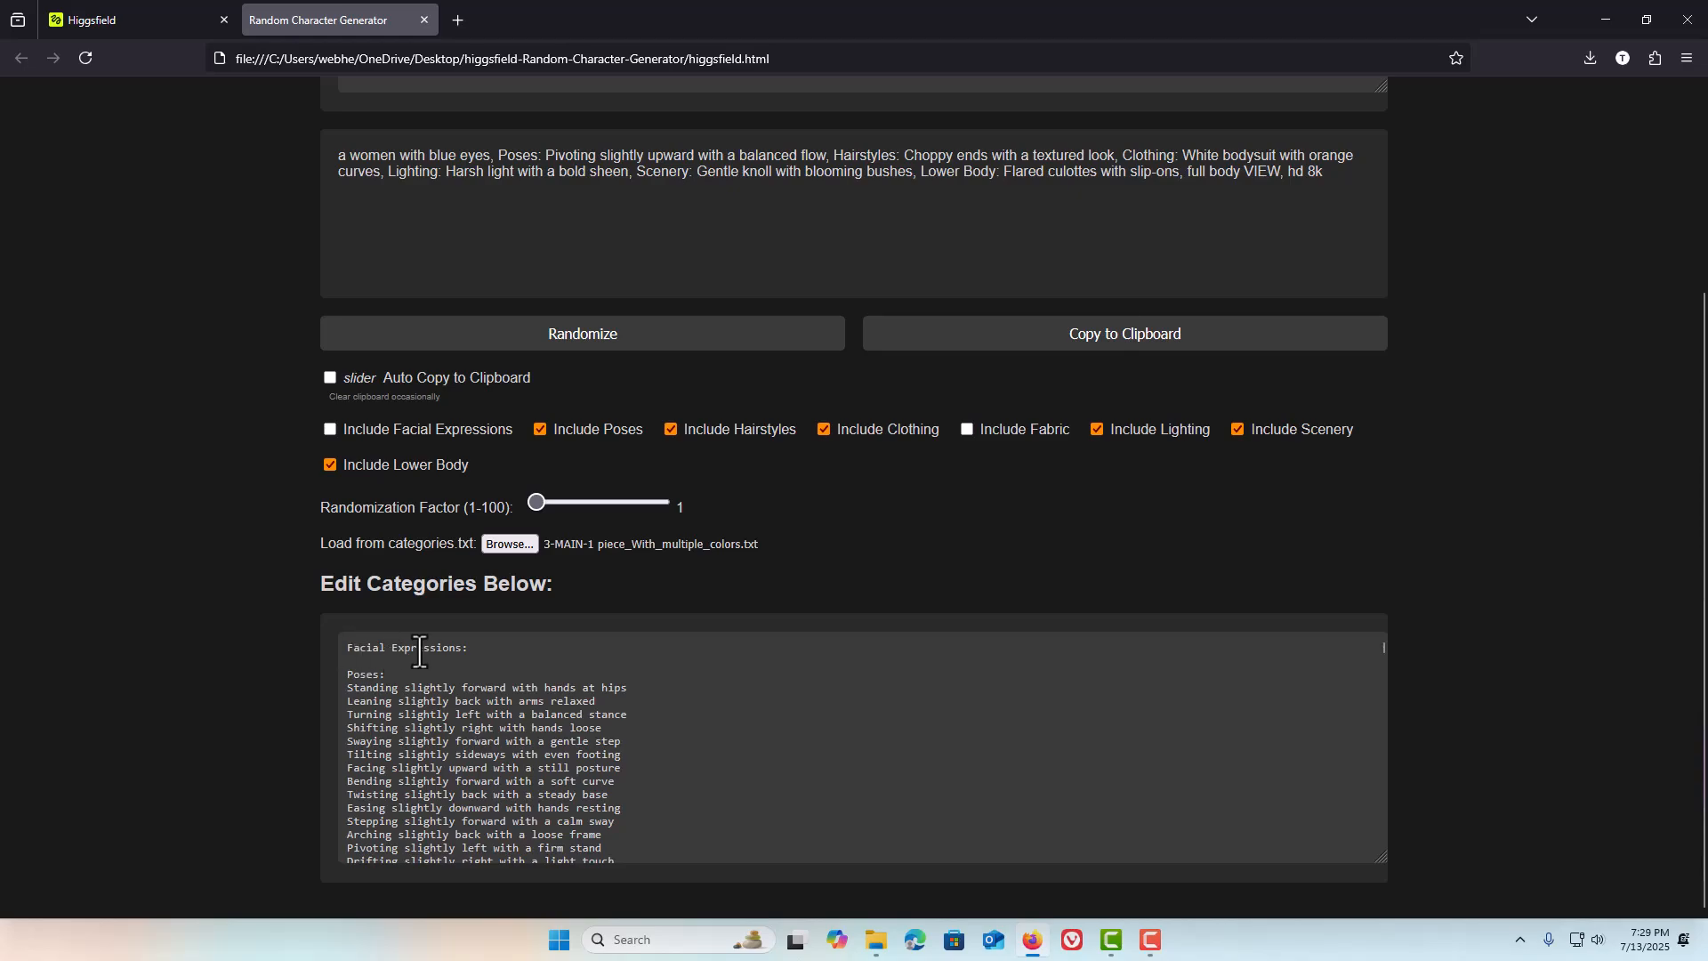
pyautogui.click(537, 429)
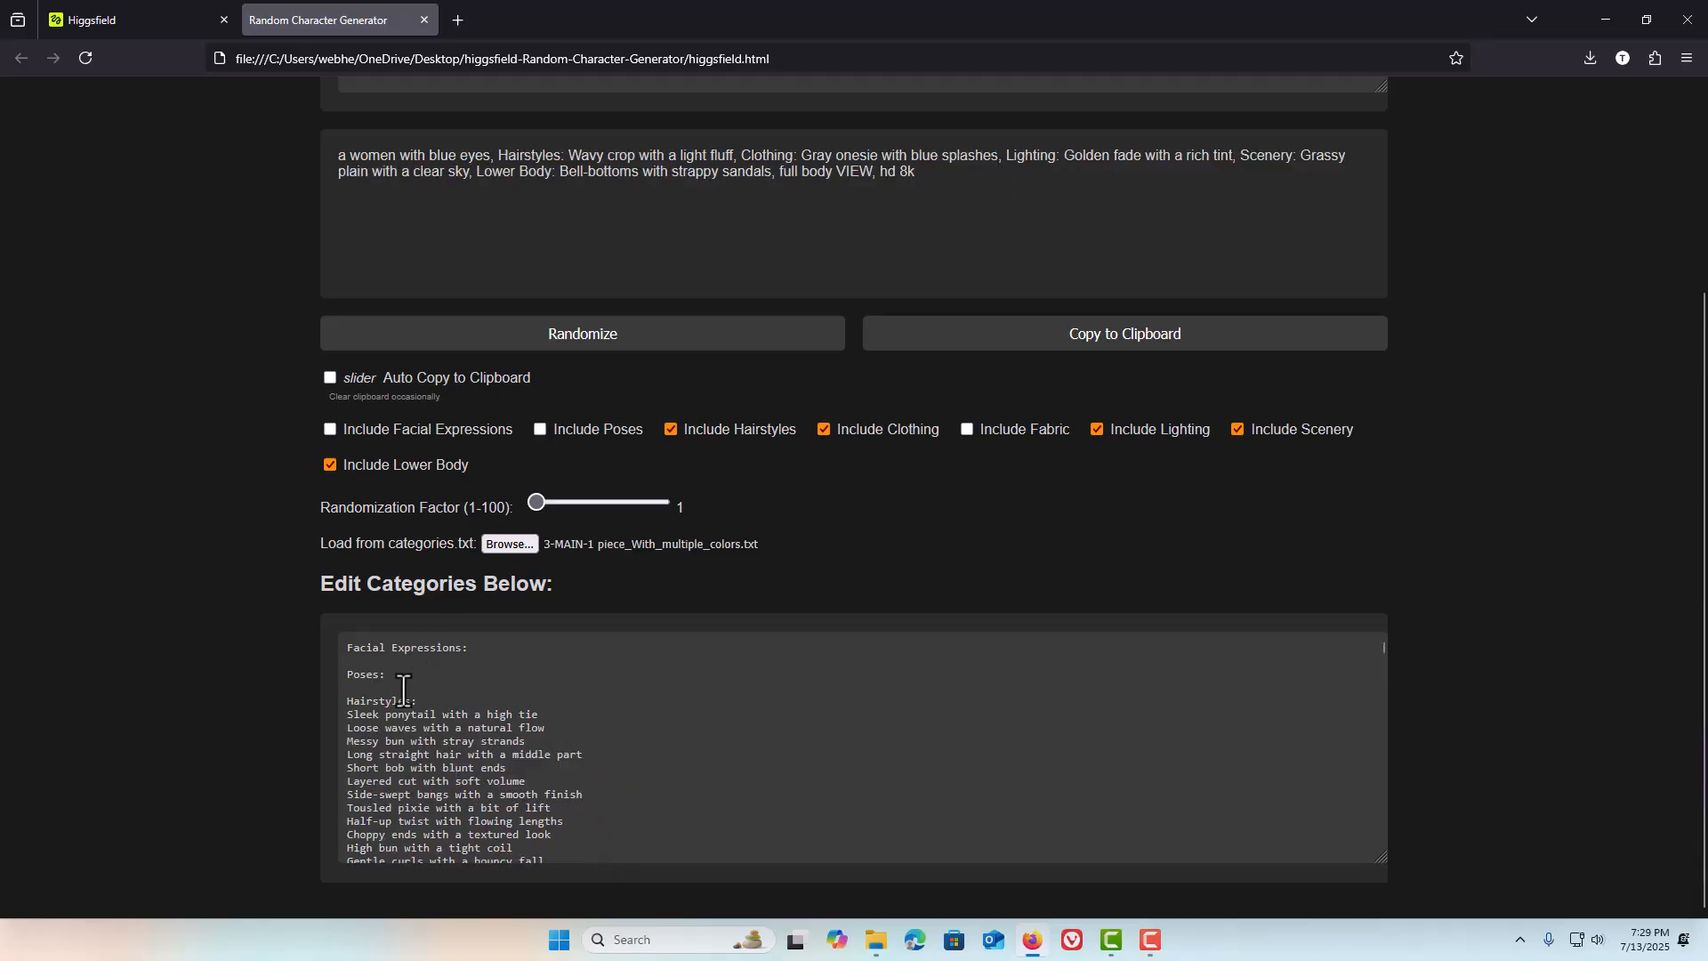
pyautogui.click(539, 430)
pyautogui.click(329, 429)
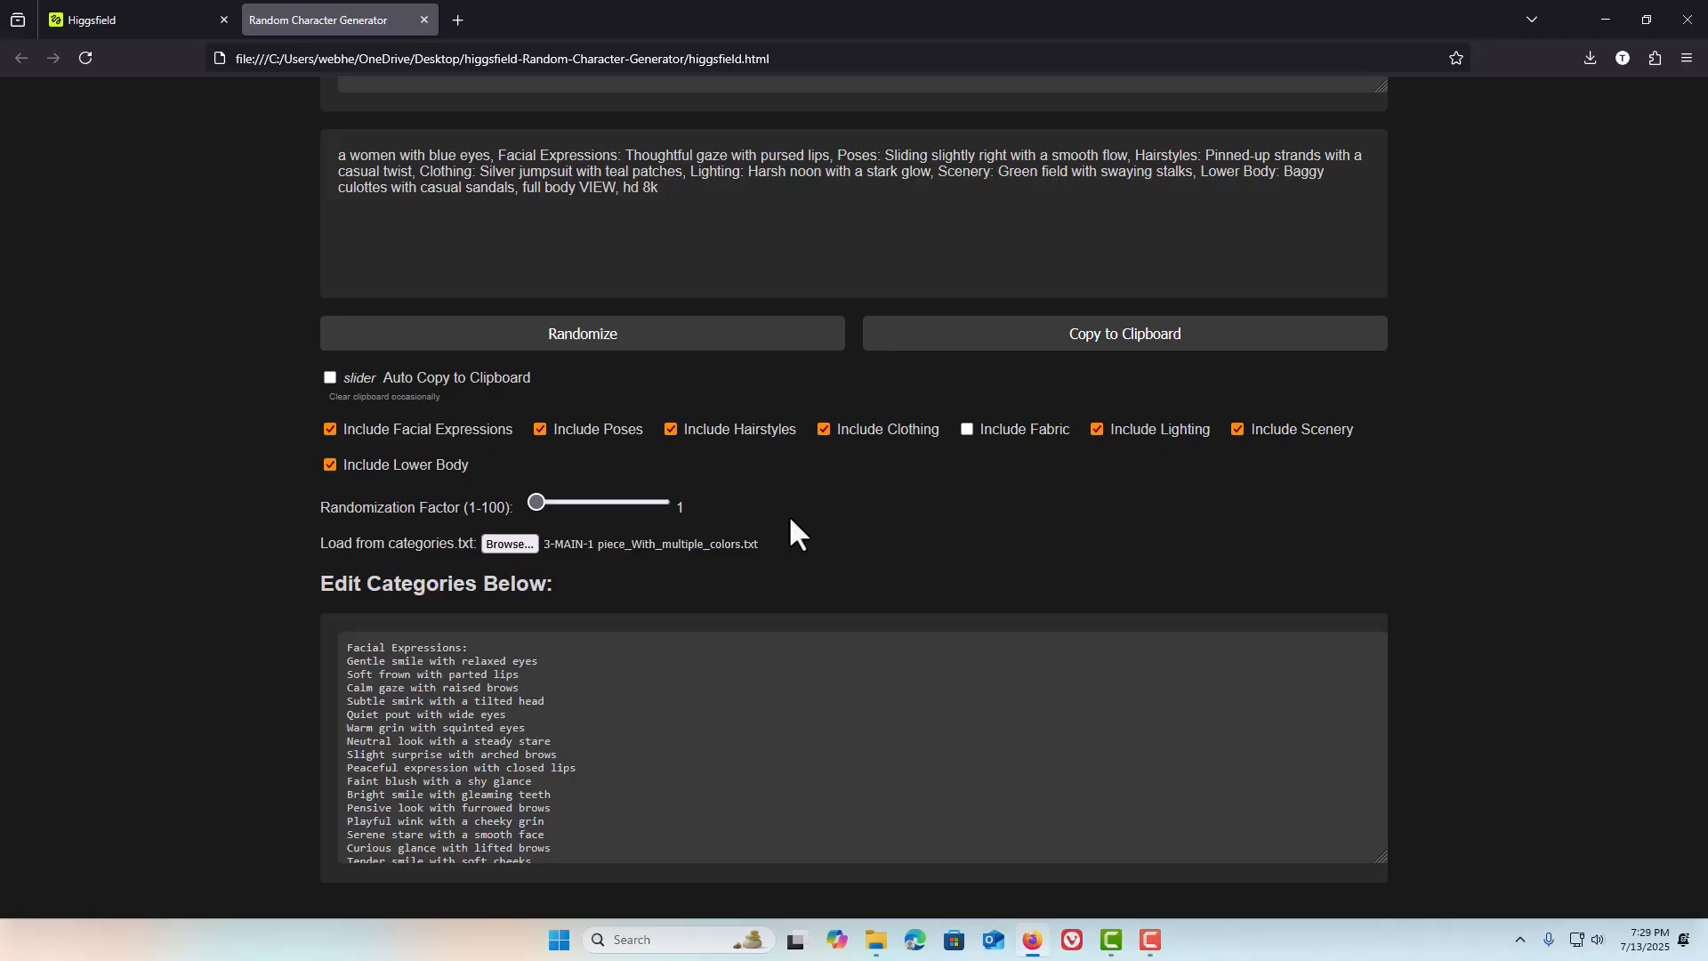
# Randomize the prompt three times and highlight the prefix text at the start of the result.
pyautogui.scroll(3, 820, 460)
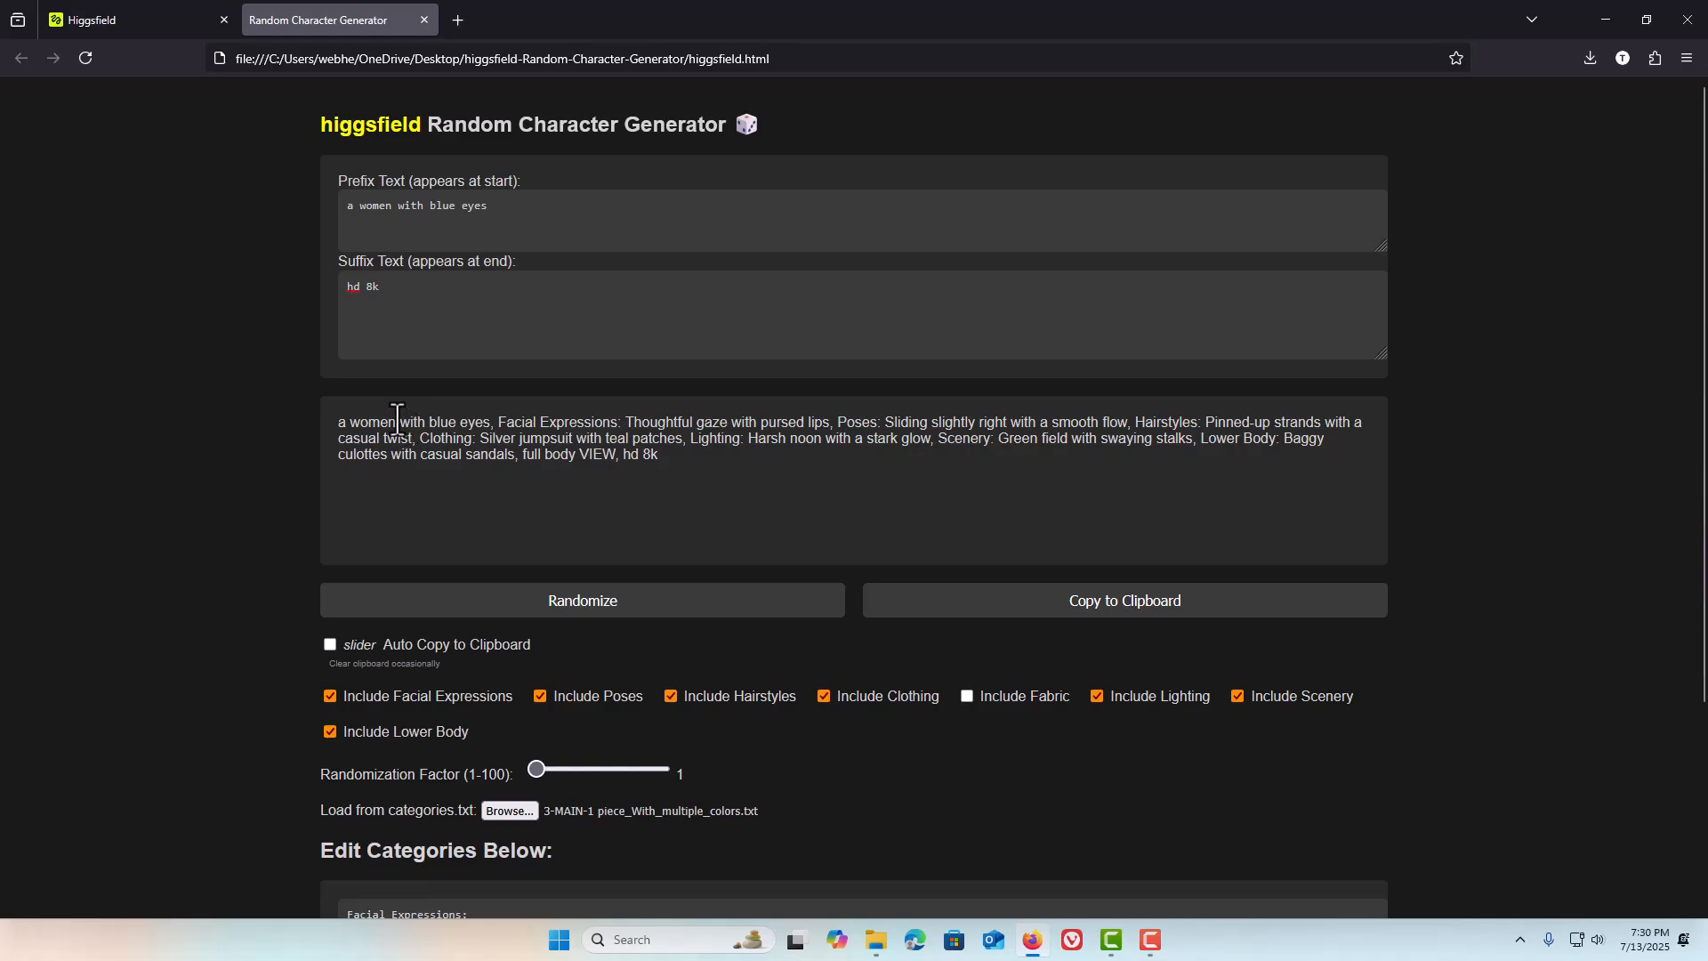
pyautogui.click(536, 605)
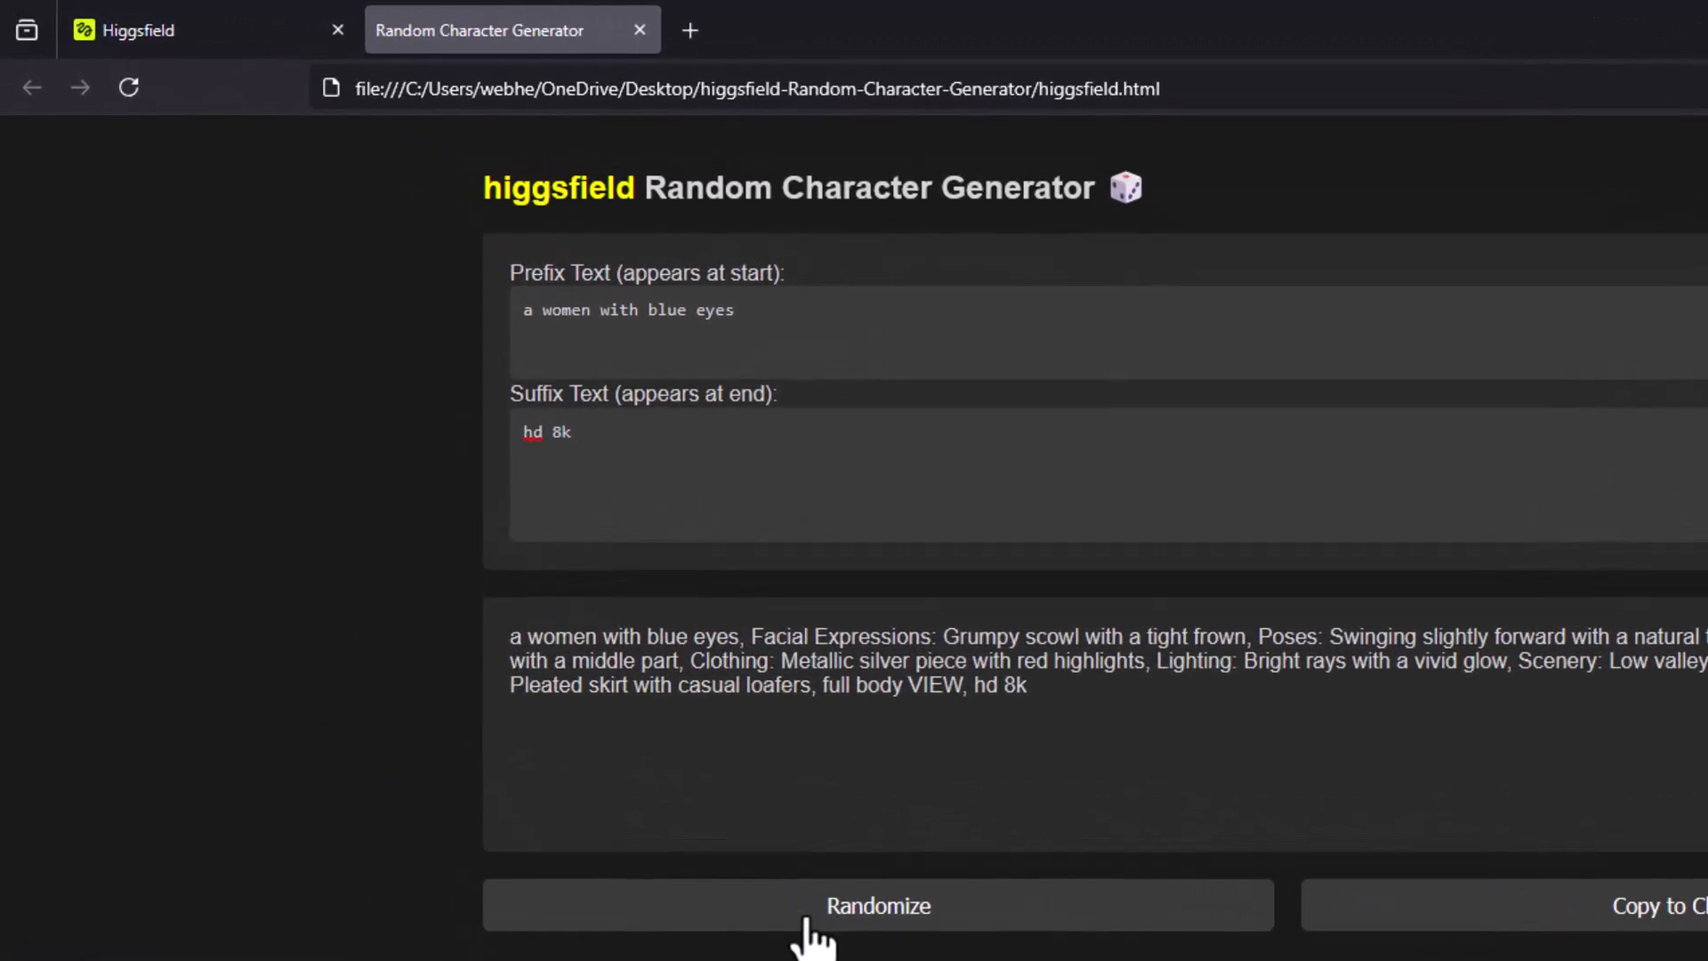
pyautogui.click(806, 920)
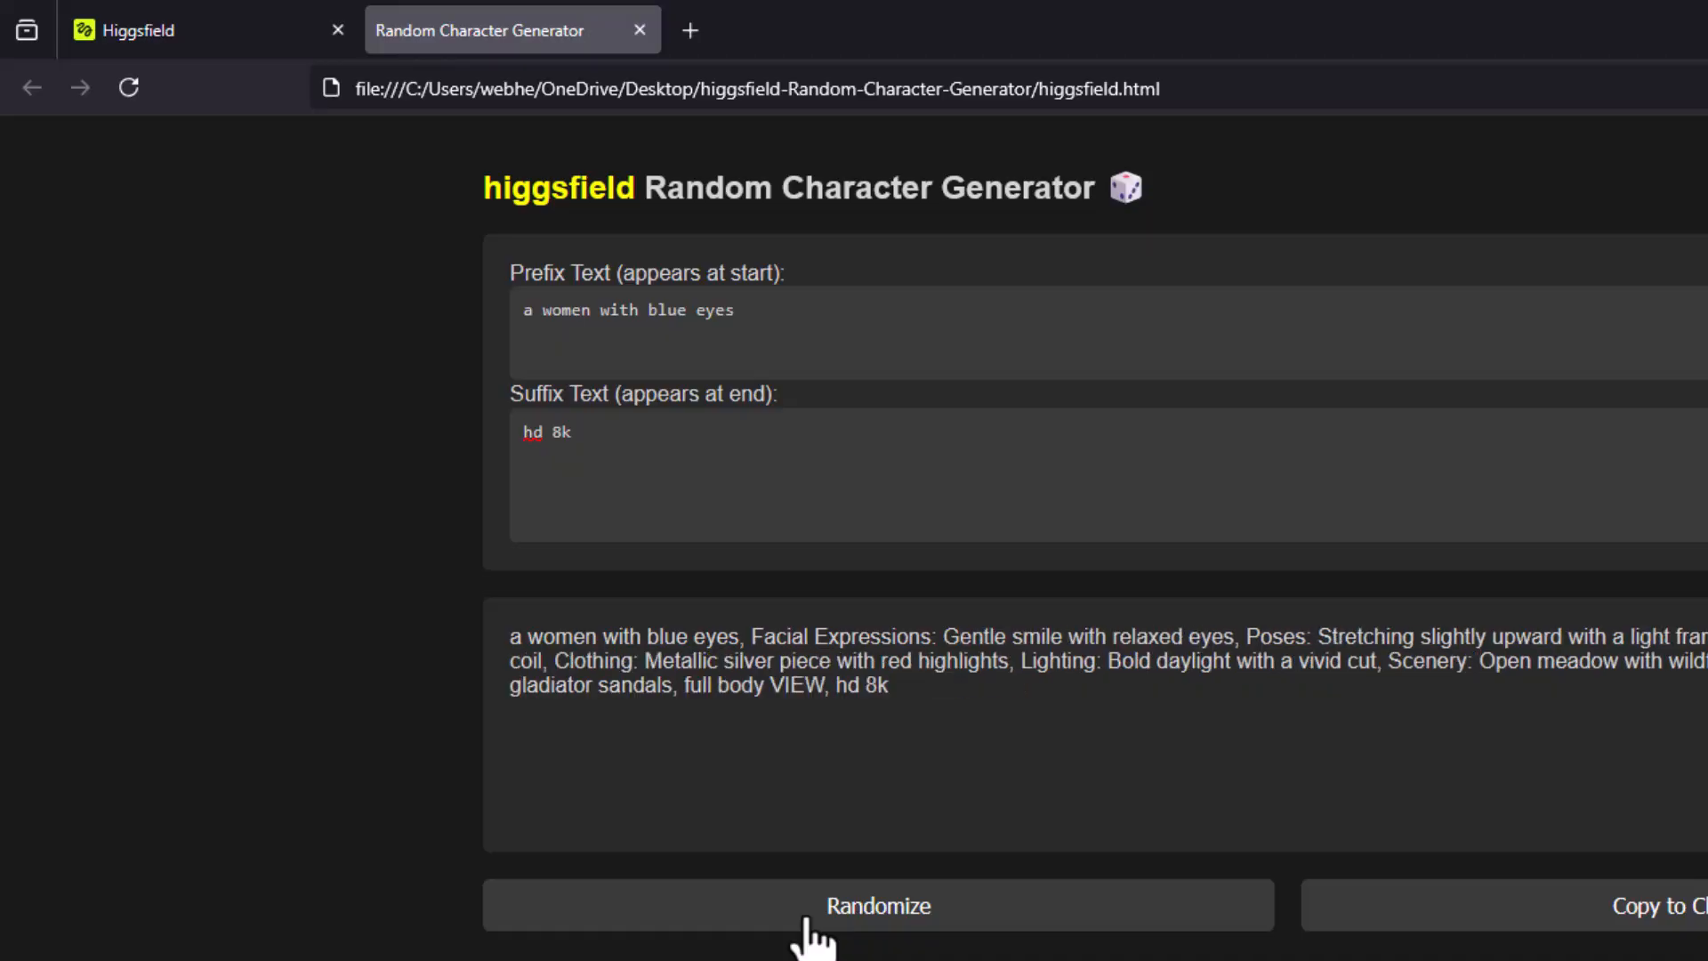
pyautogui.click(806, 920)
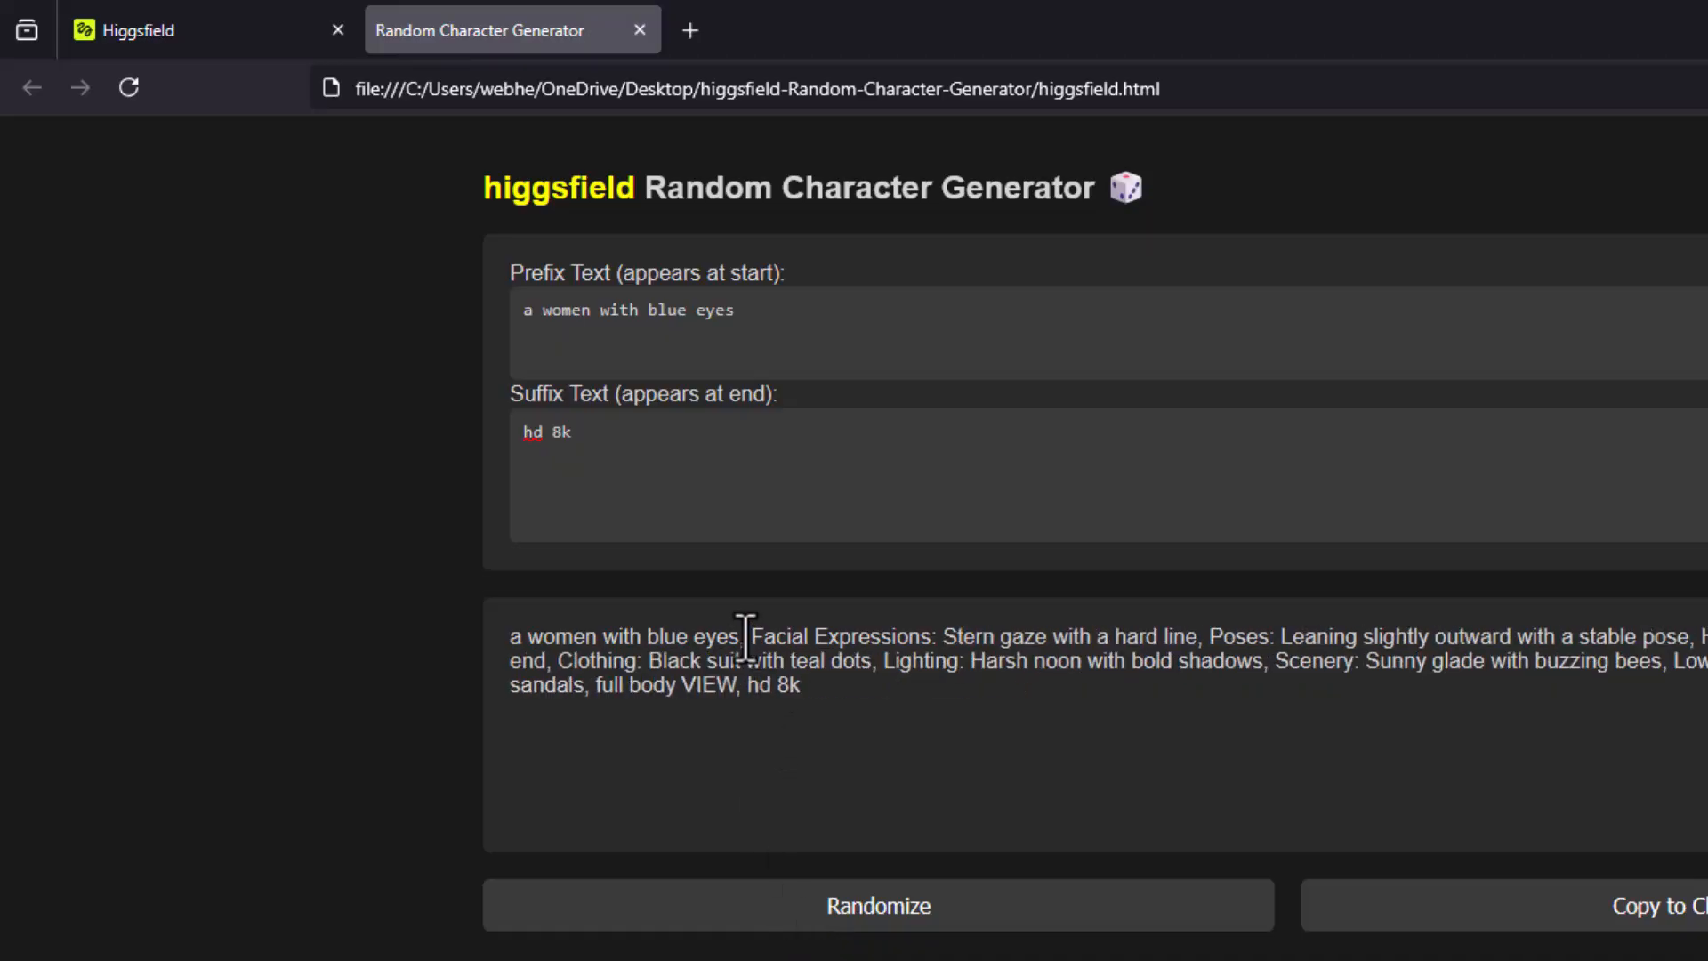
pyautogui.moveTo(743, 636); pyautogui.dragTo(512, 650)
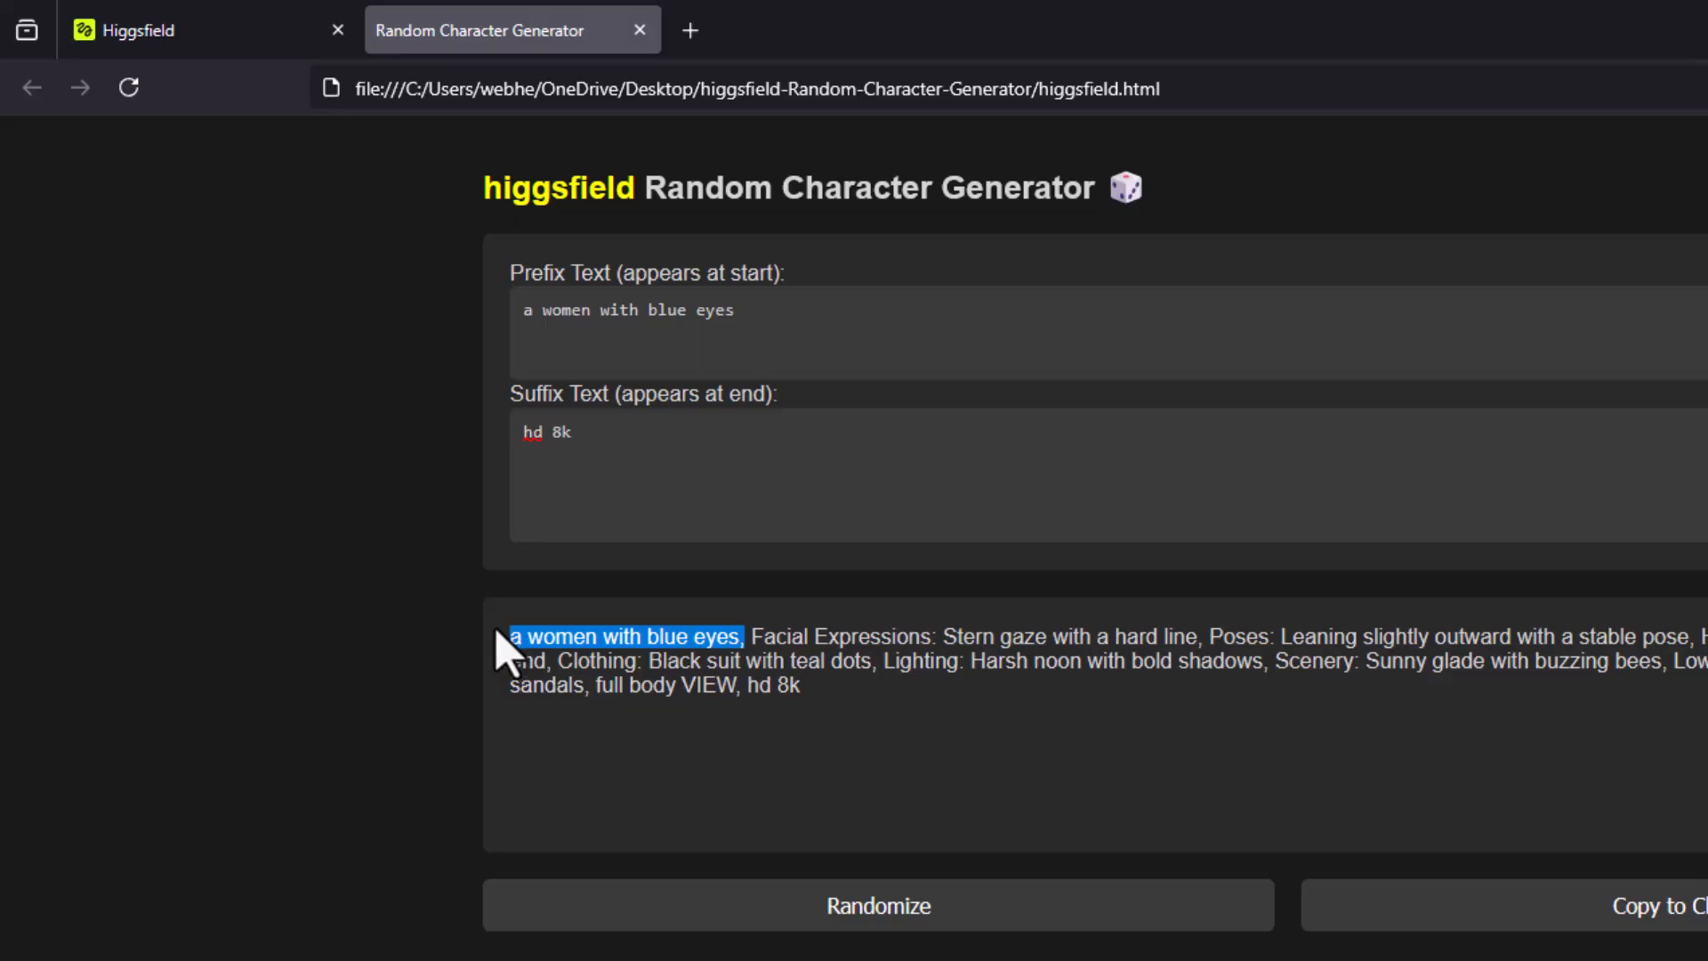
# Randomize the prompt four more times and highlight the suffix text at the end of the result.
pyautogui.click(823, 925)
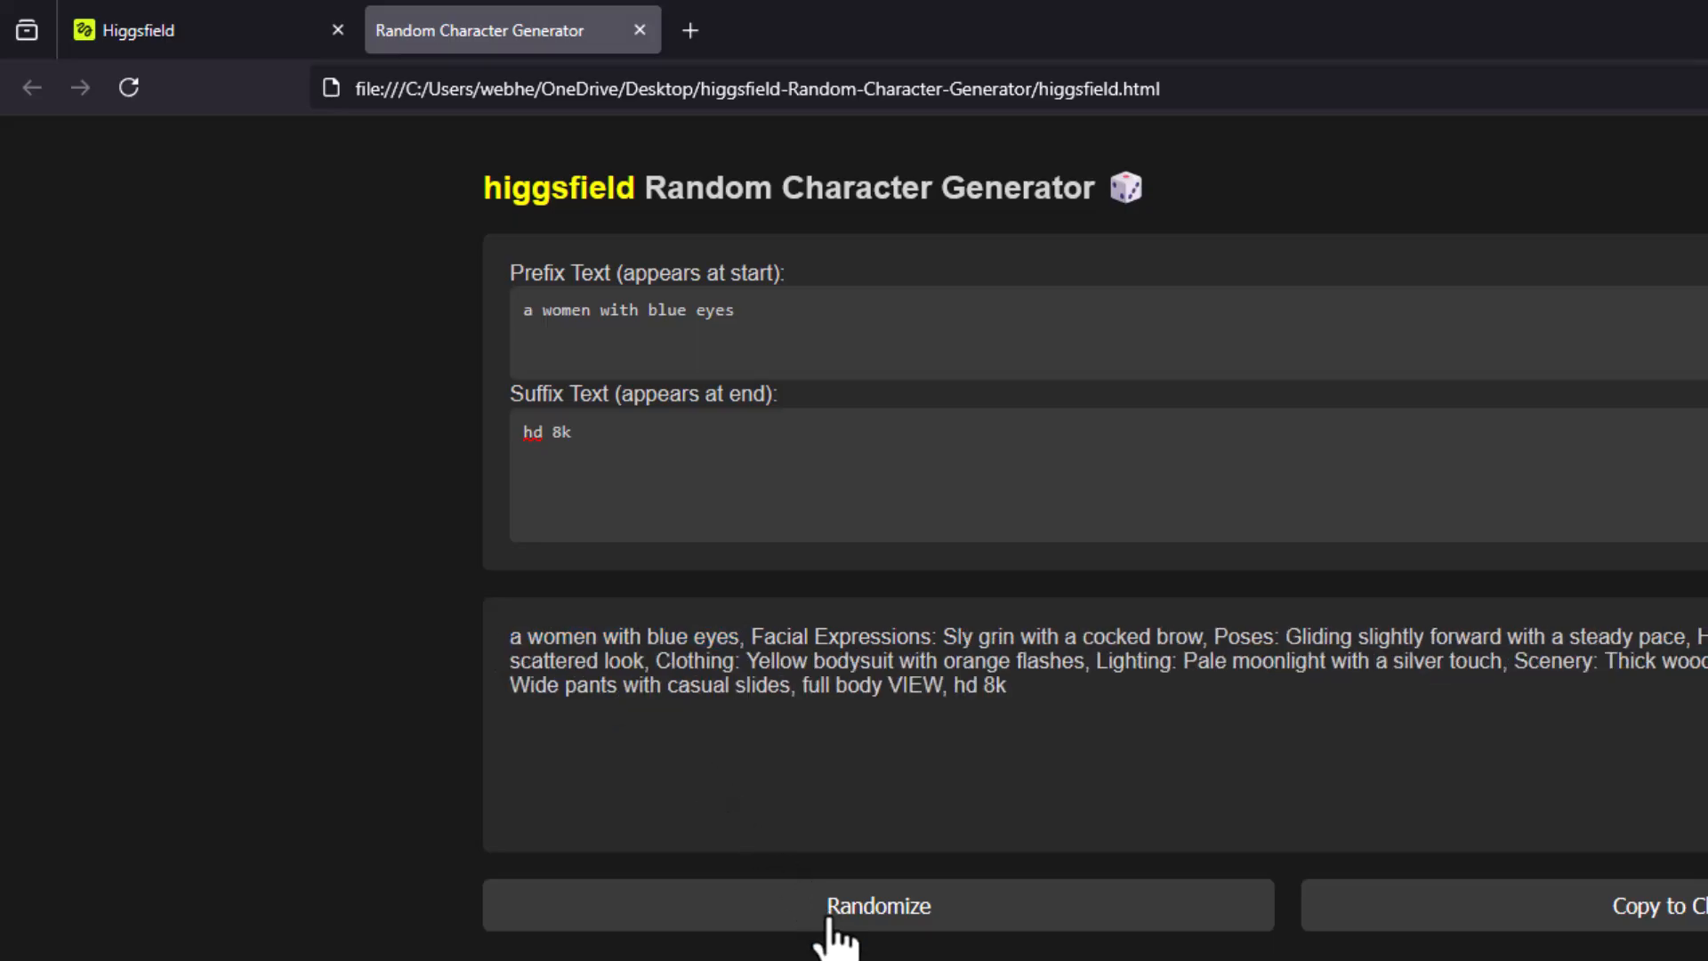
pyautogui.click(831, 925)
pyautogui.click(832, 925)
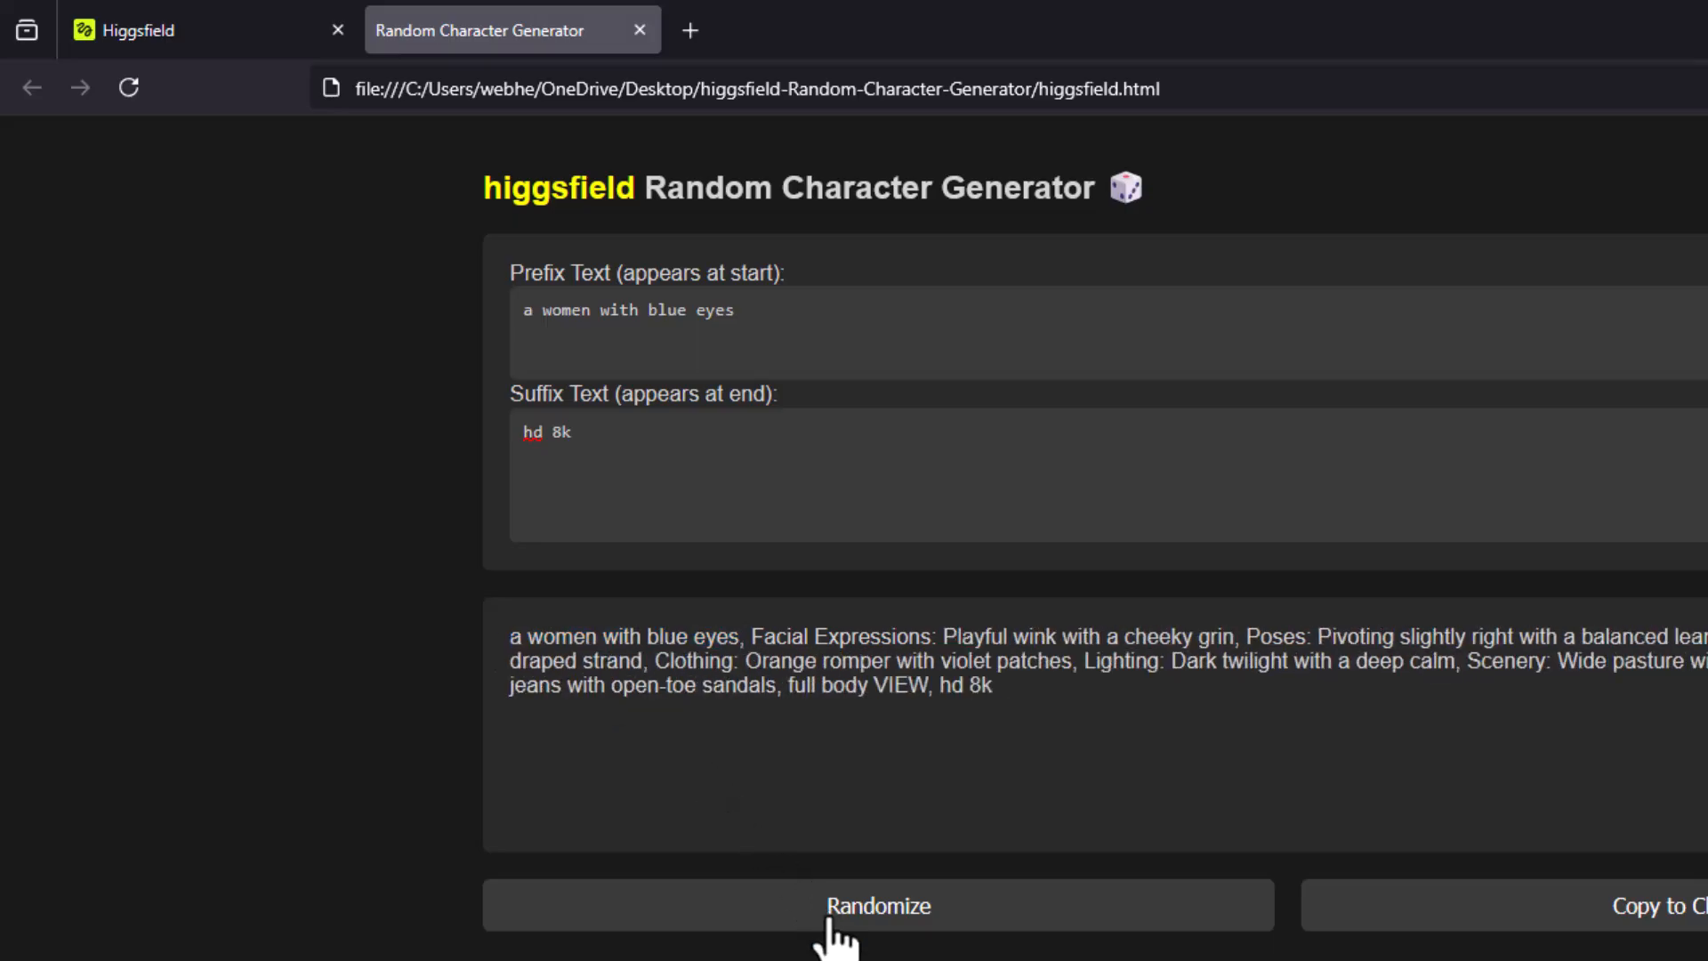
pyautogui.click(832, 925)
pyautogui.moveTo(799, 685); pyautogui.dragTo(734, 685)
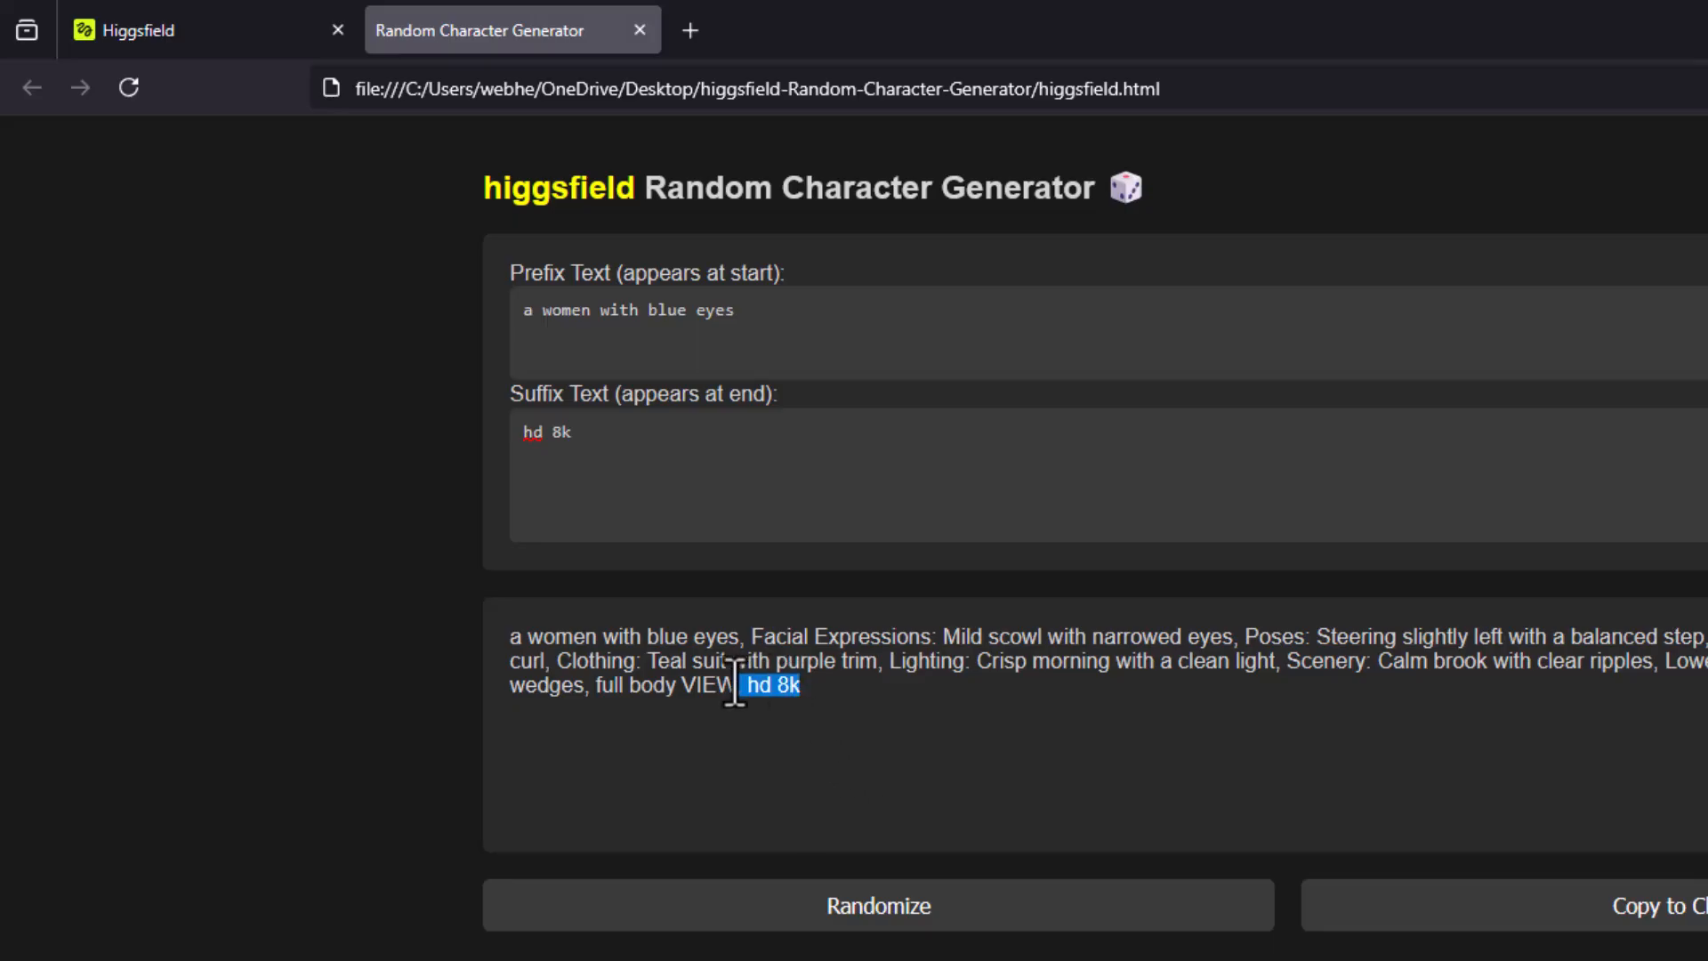
# Randomize the prompt another five times to produce further character descriptions.
pyautogui.click(857, 911)
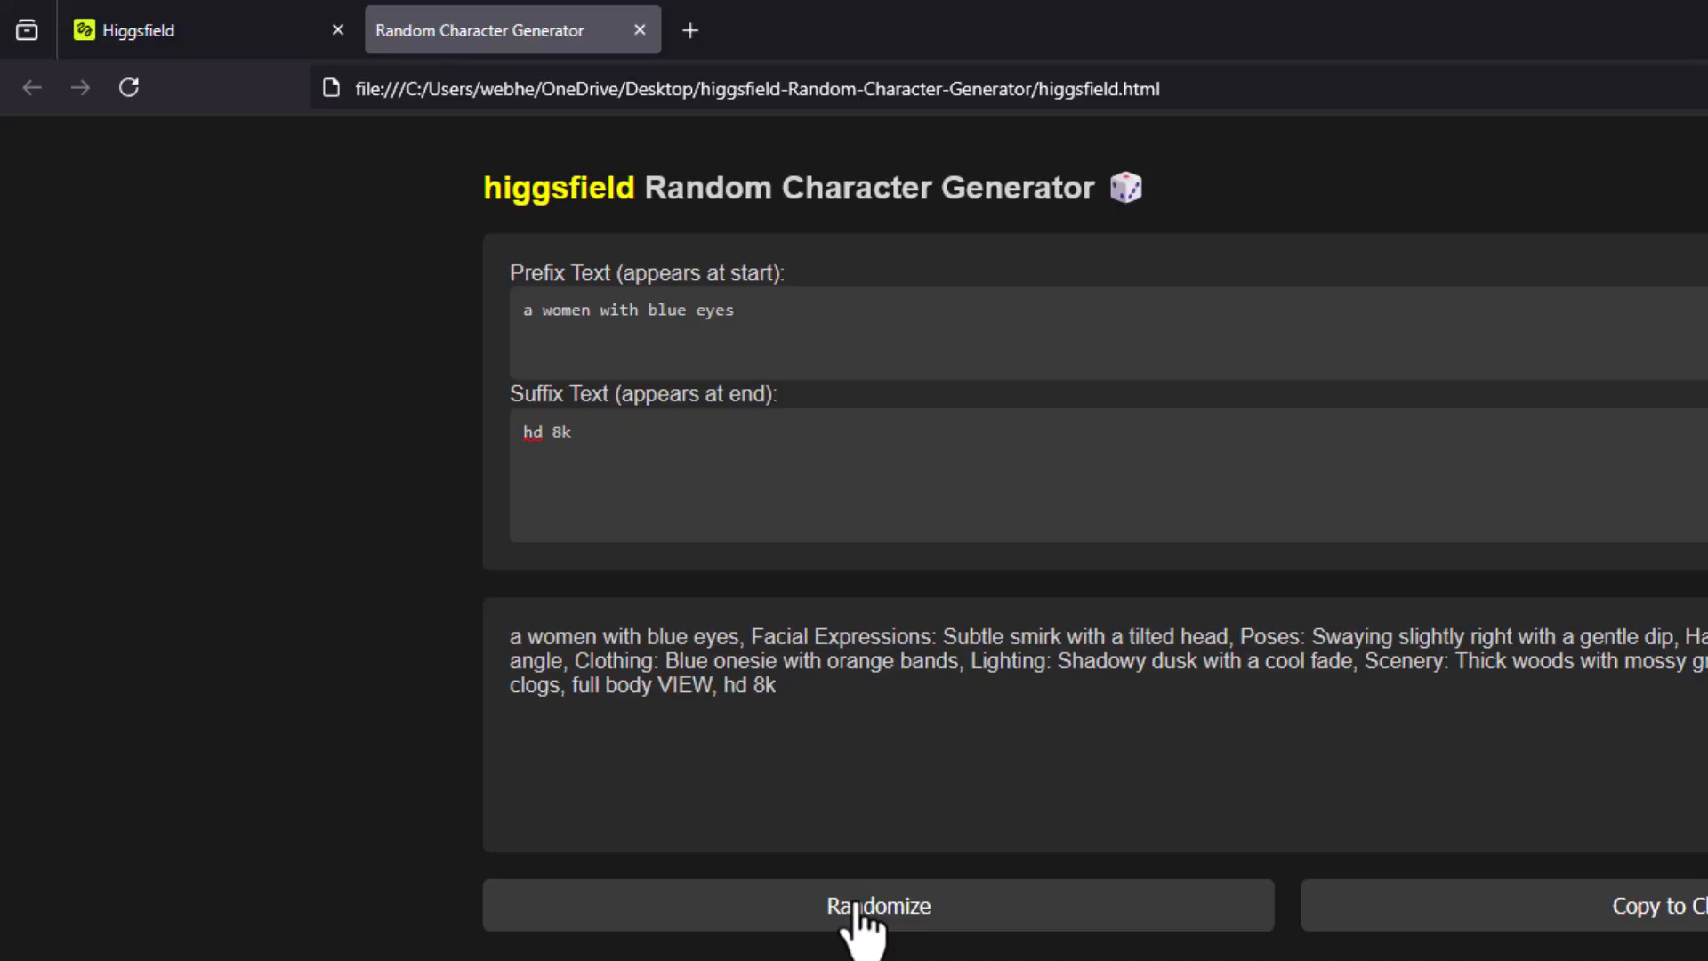
pyautogui.click(856, 912)
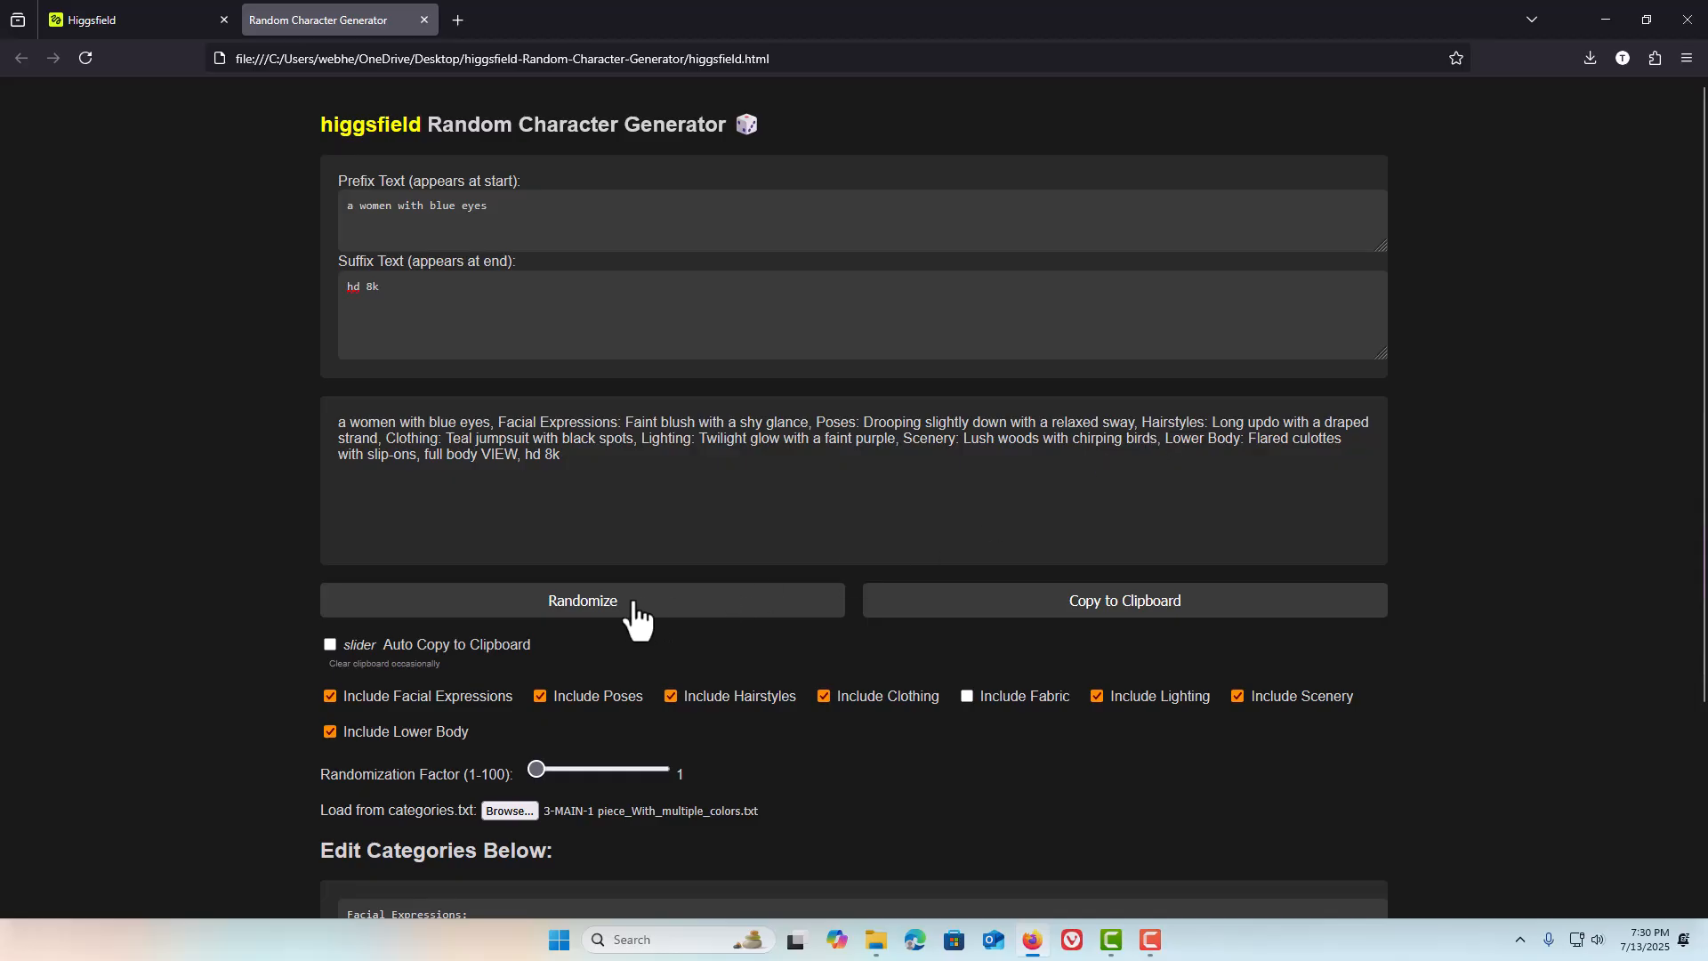
pyautogui.click(635, 616)
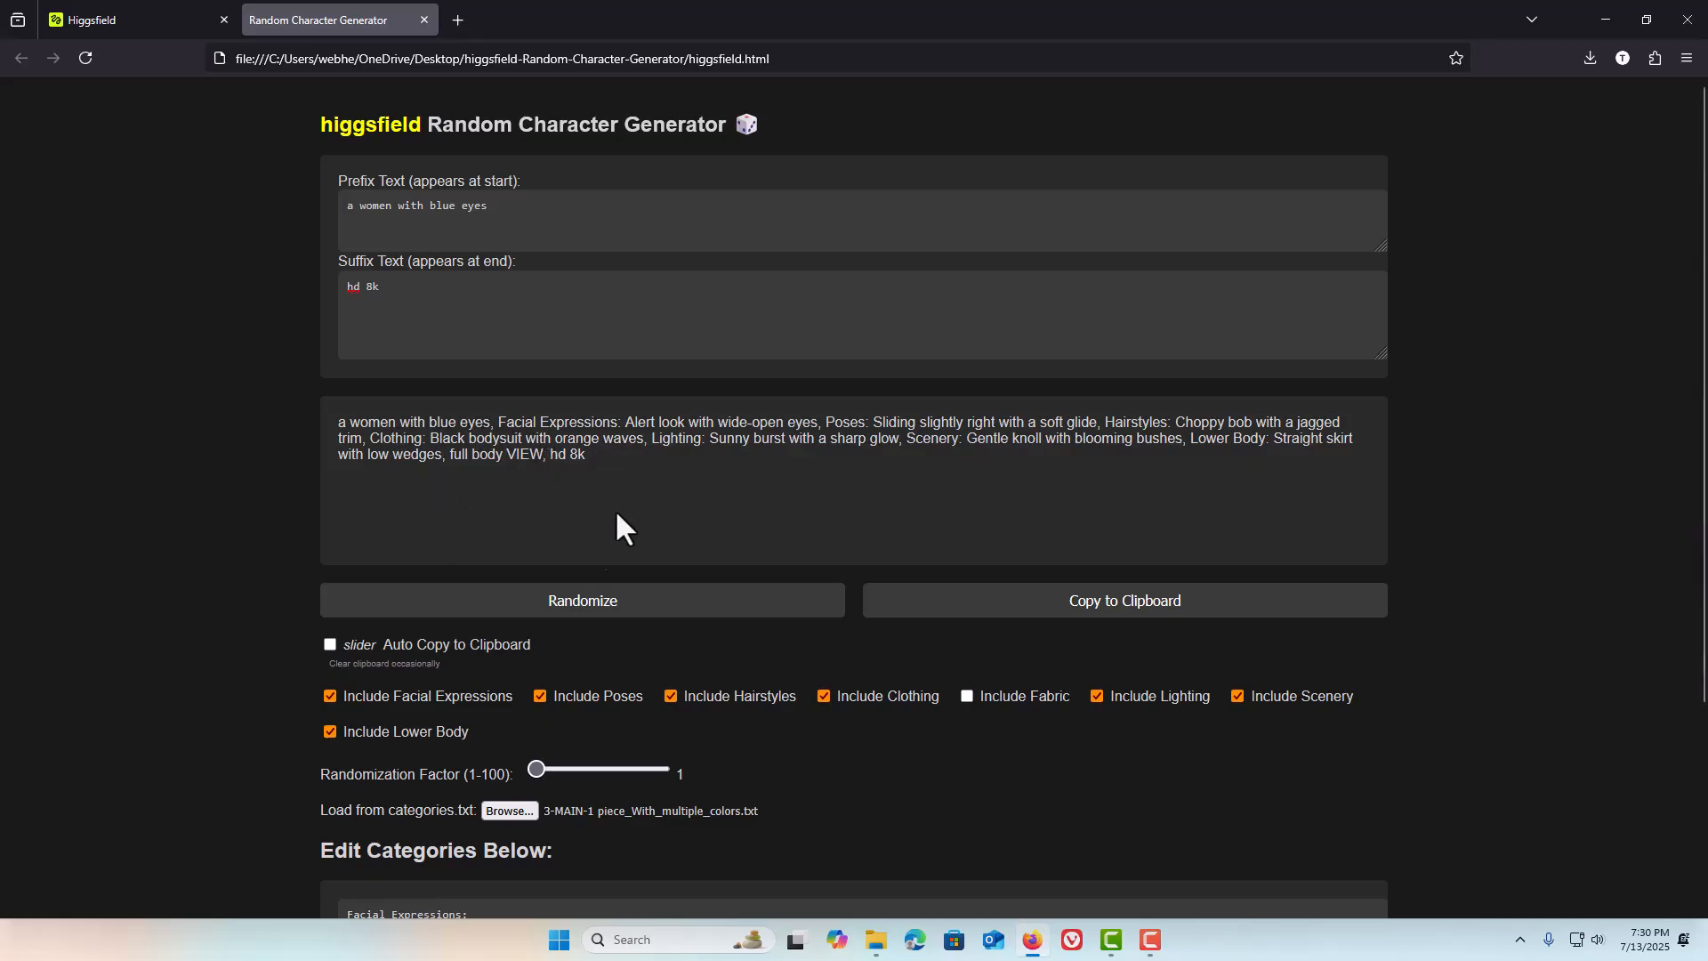
pyautogui.click(585, 607)
pyautogui.click(585, 605)
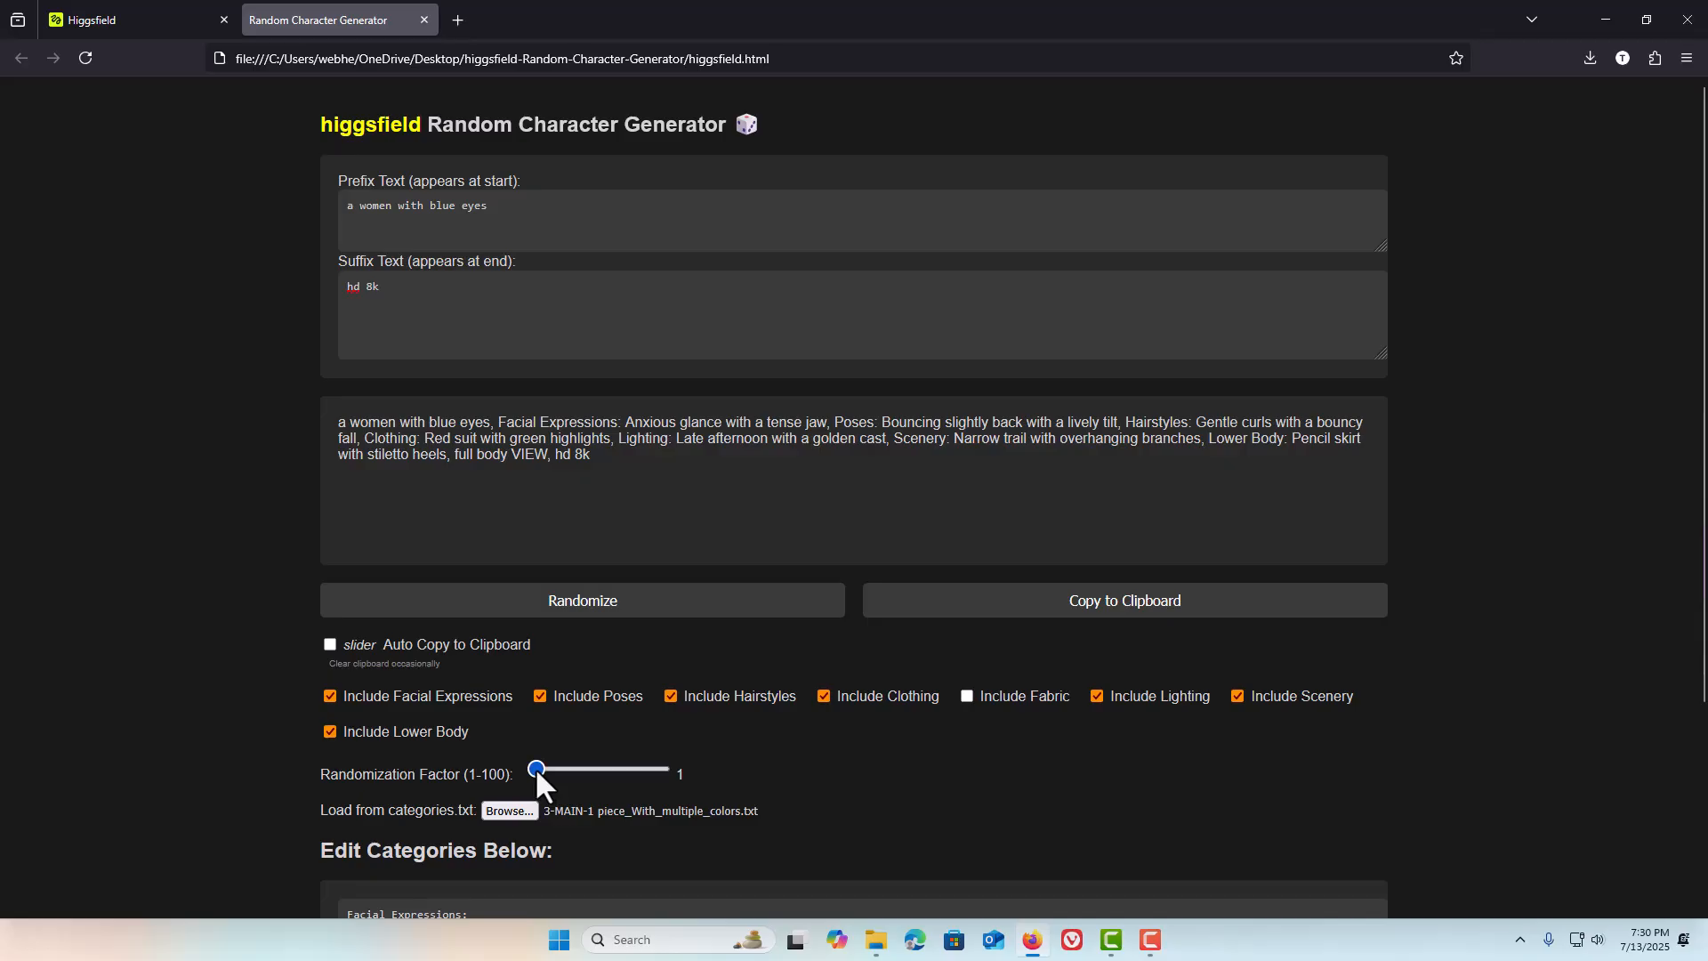
# Set the randomization factor to 29 and copy the resulting prompt to the clipboard.
pyautogui.moveTo(537, 771); pyautogui.dragTo(572, 766)
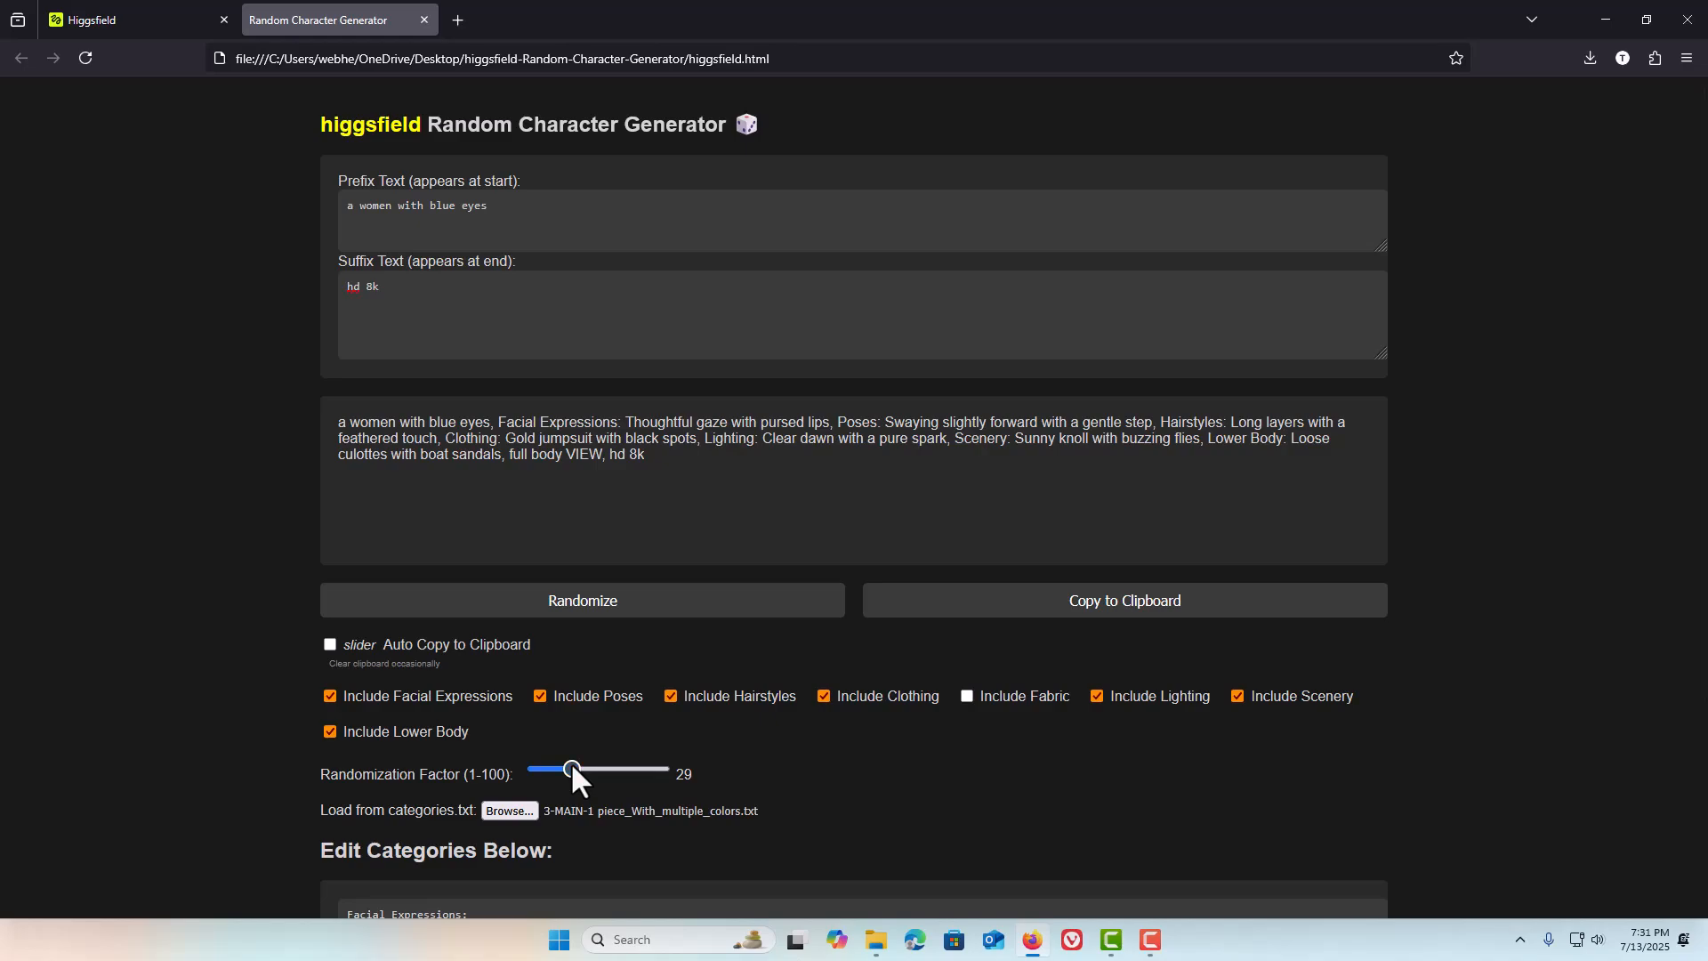
pyautogui.click(1030, 614)
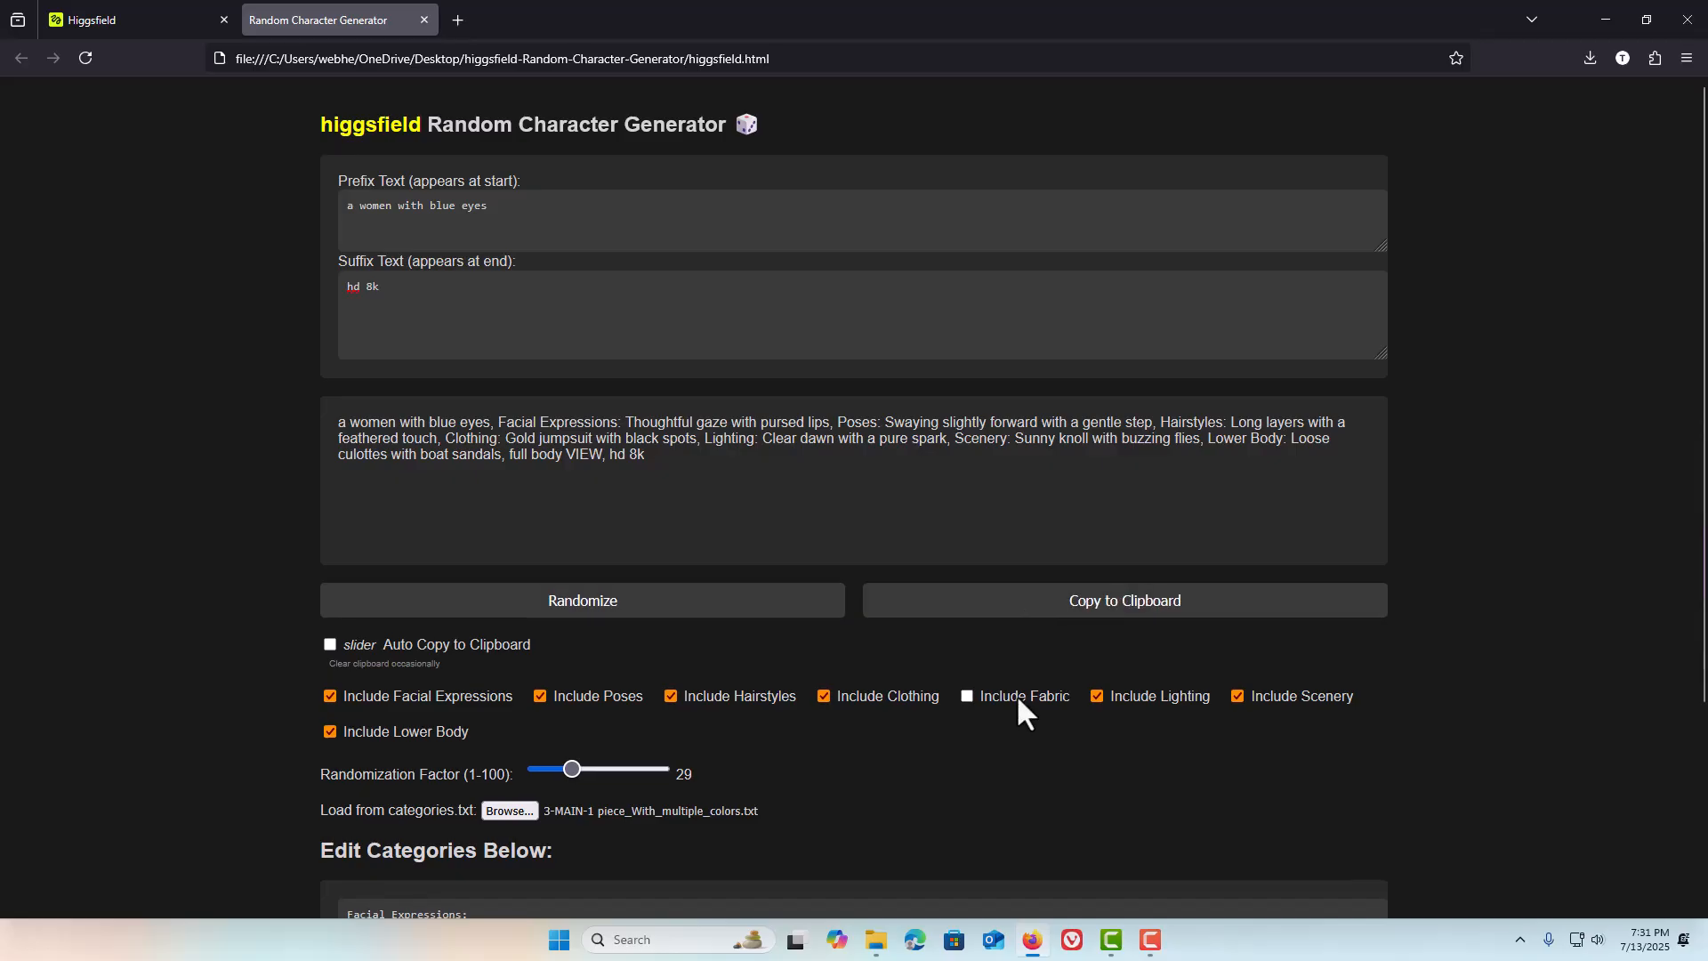
# Randomize the prompt again, copy the result to the clipboard, and turn on Auto Copy to Clipboard.
pyautogui.click(589, 612)
pyautogui.click(587, 612)
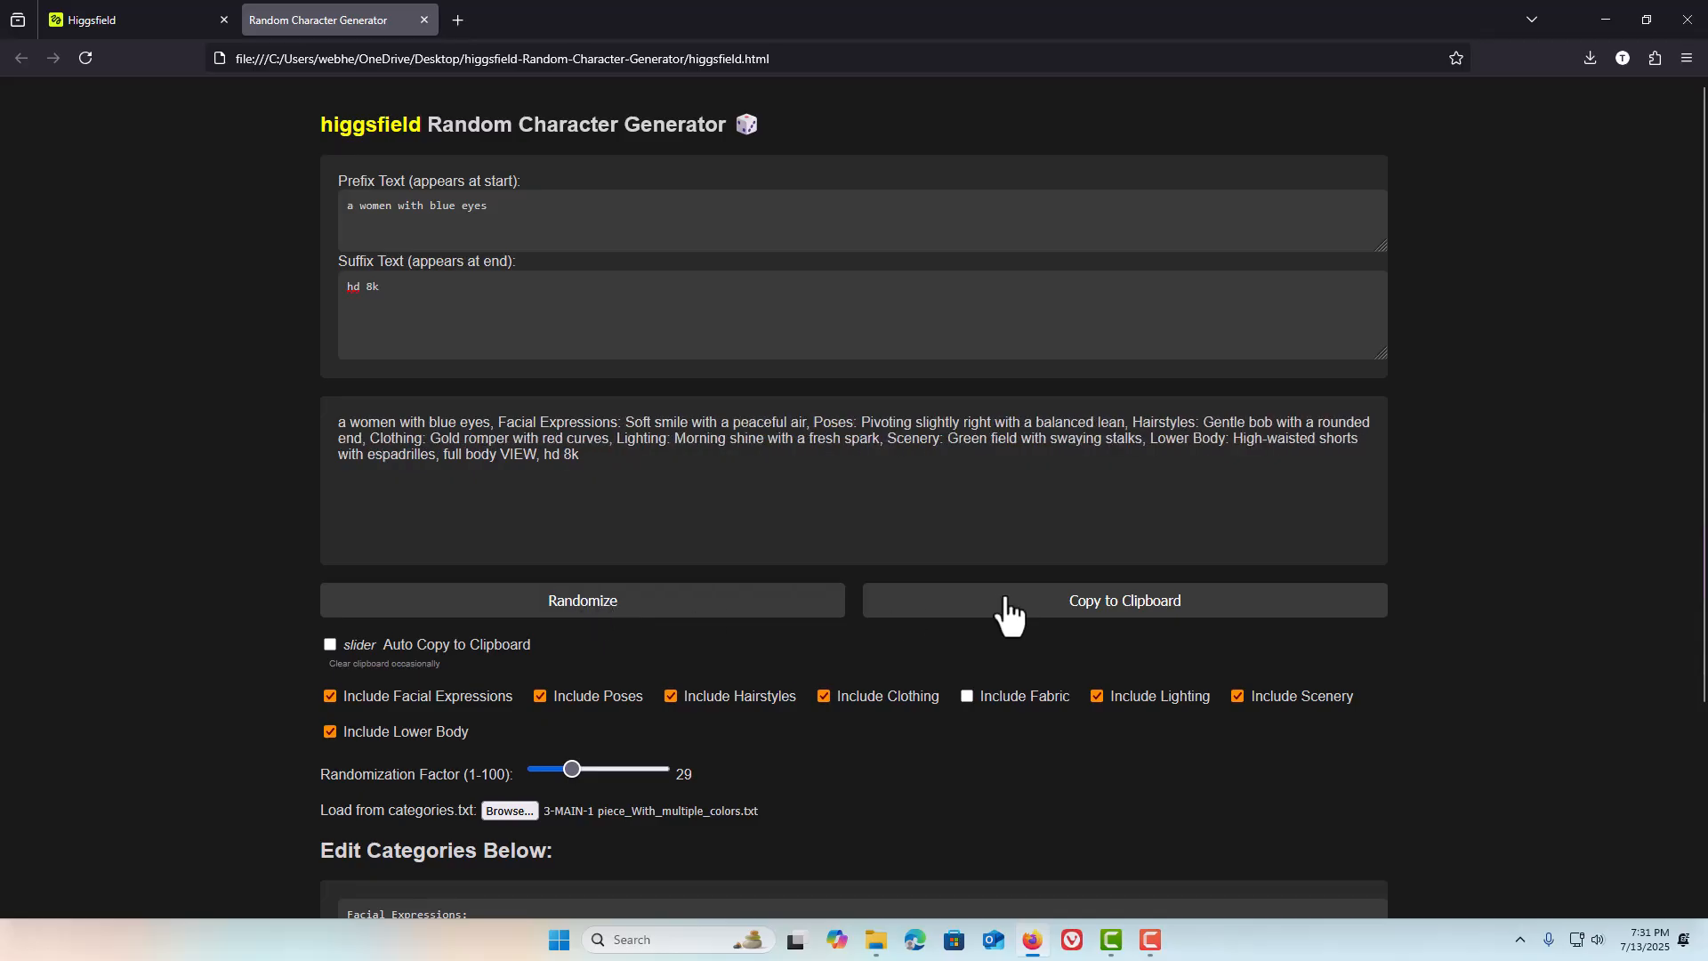
pyautogui.click(1006, 614)
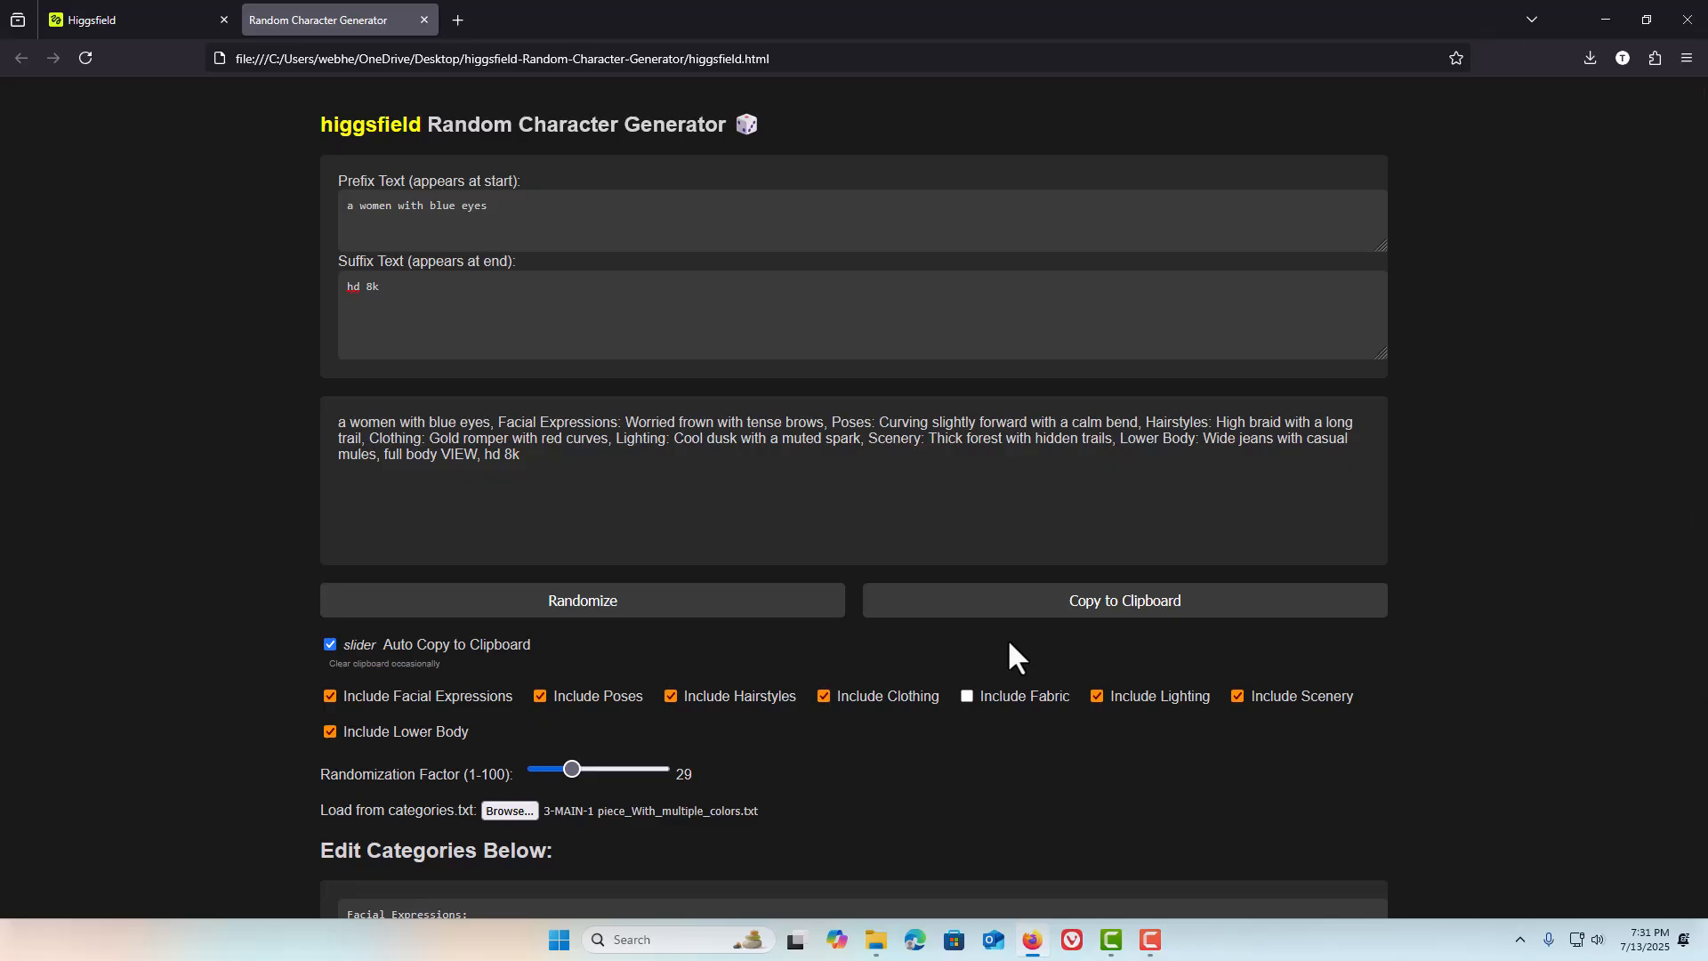
# Clear all entries from the clipboard history and close it.
pyautogui.press('super+v')
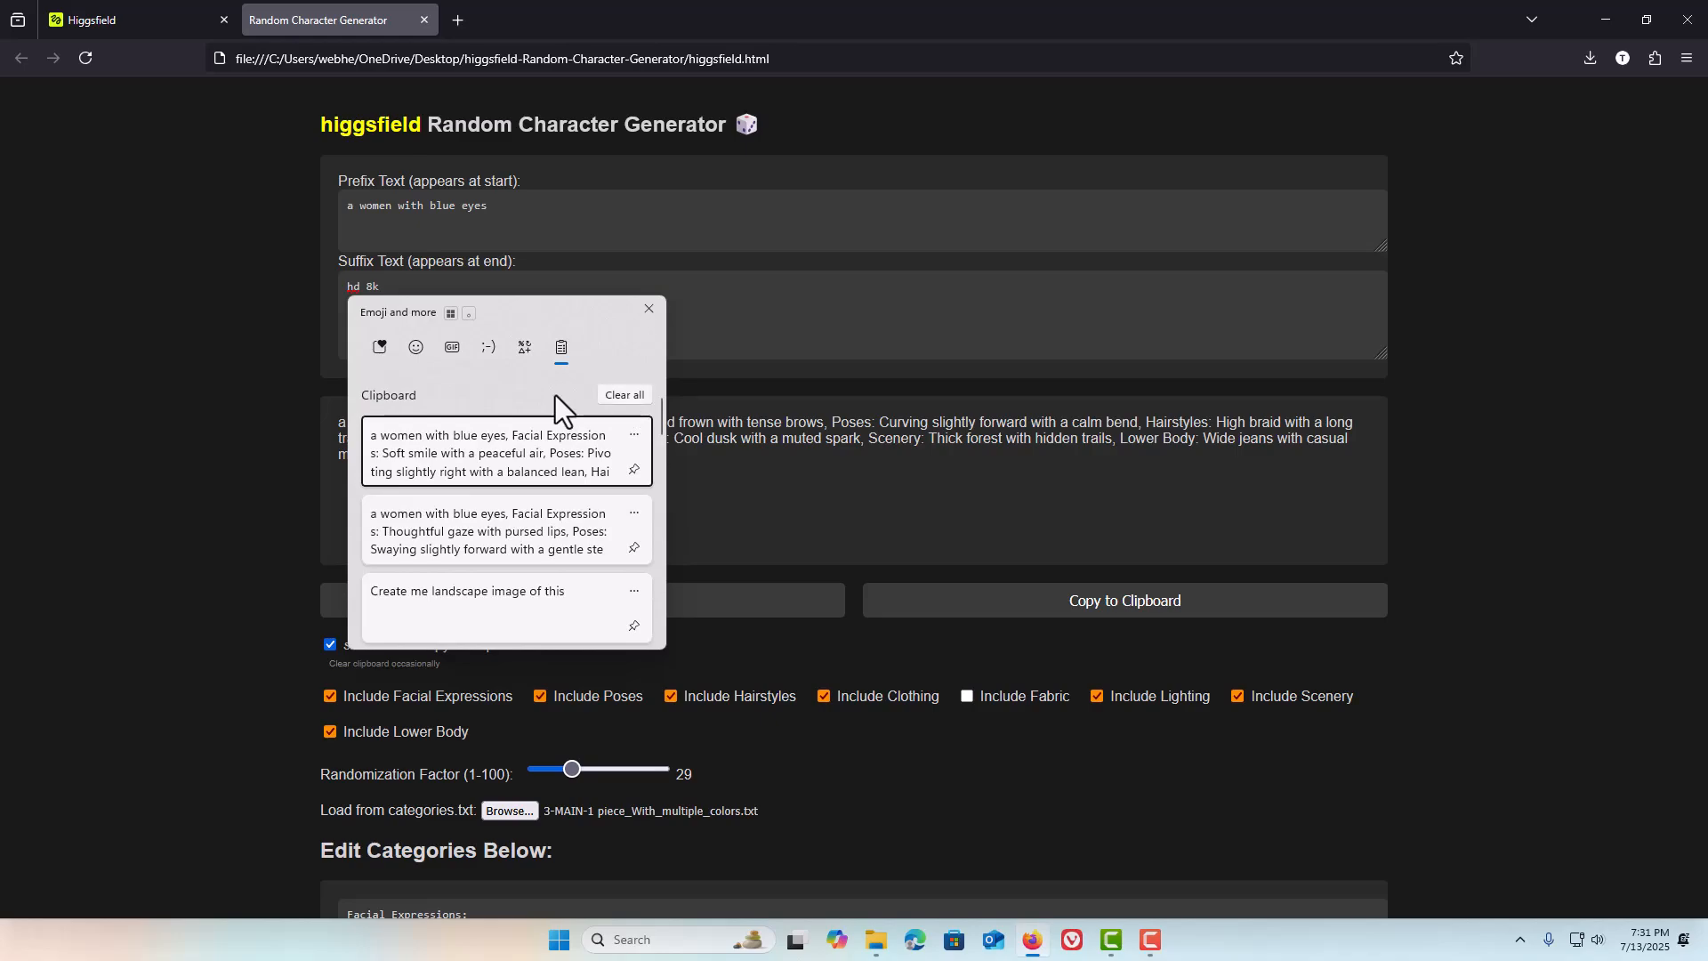
pyautogui.click(627, 396)
pyautogui.click(649, 308)
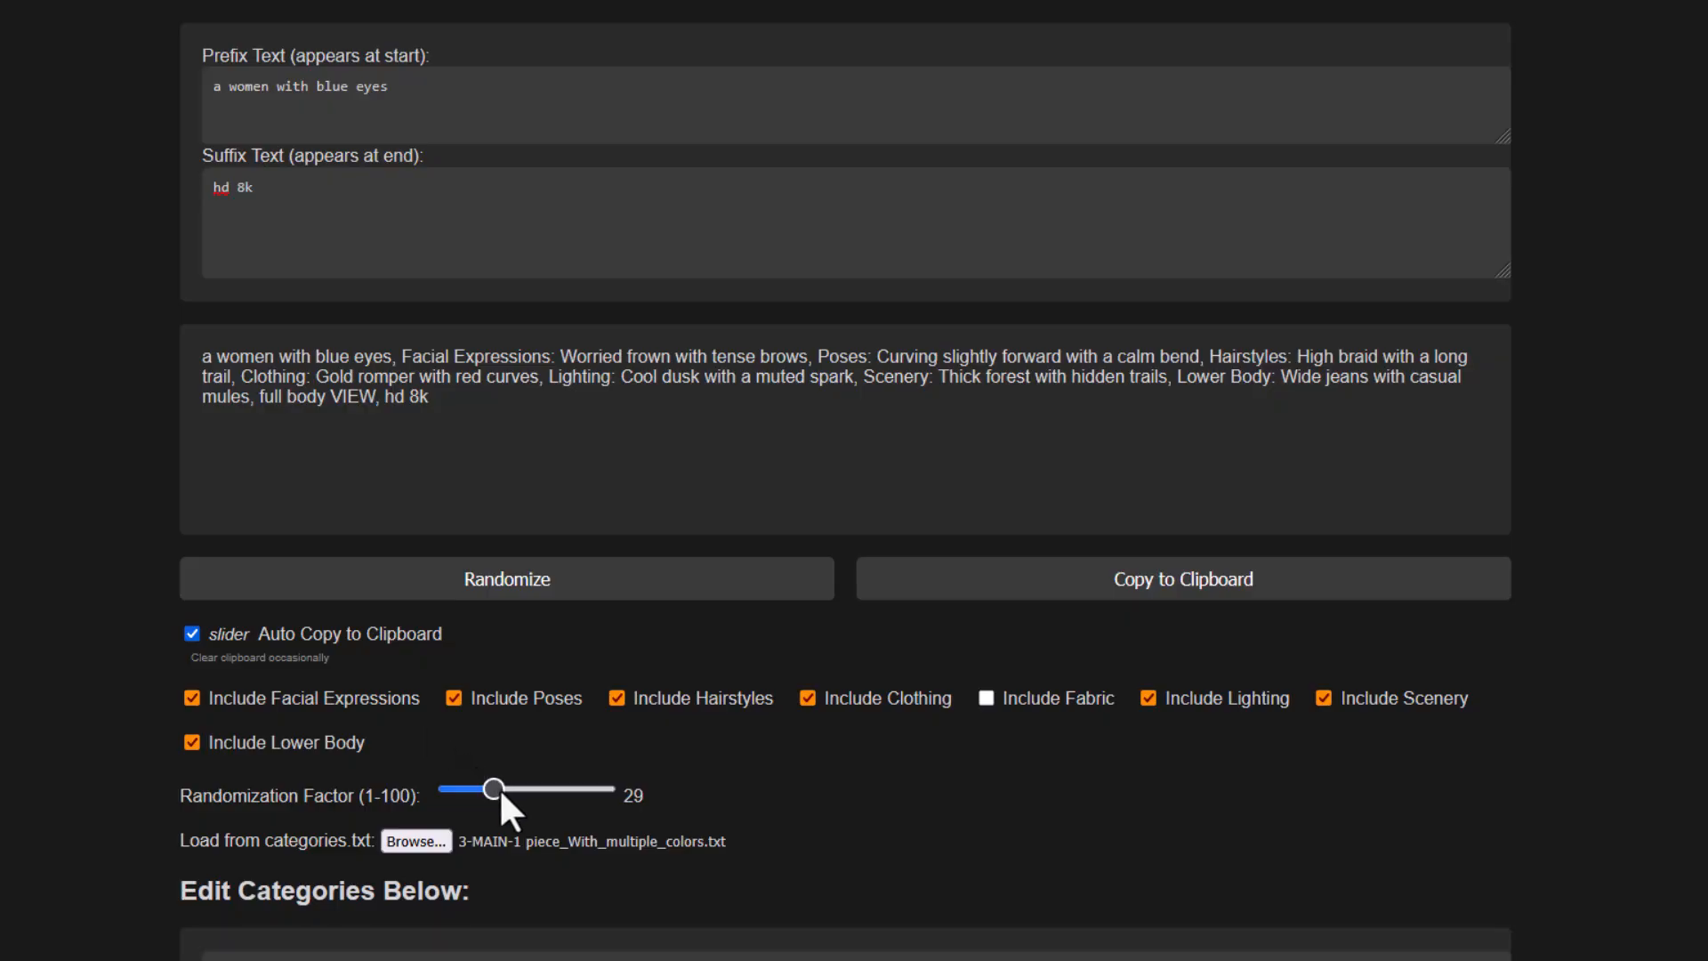
# Change the randomization factor to 53 and finally to 11, and review the copied prompts in the clipboard history.
pyautogui.moveTo(494, 789); pyautogui.dragTo(533, 789)
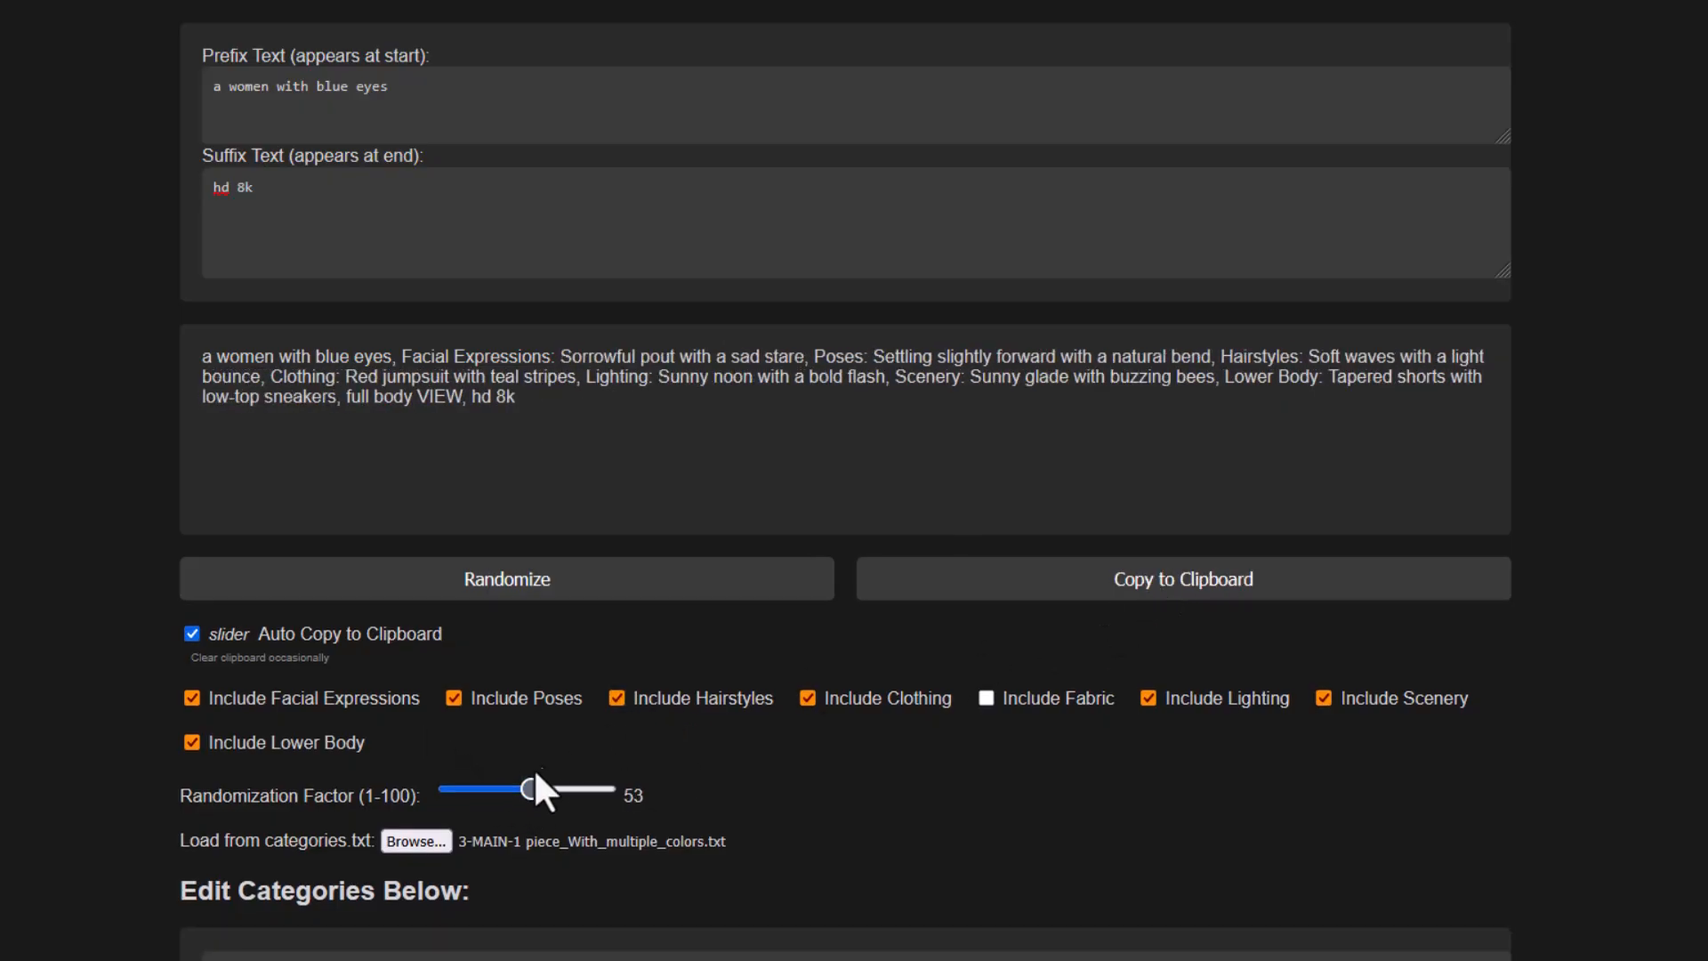
pyautogui.moveTo(530, 788); pyautogui.dragTo(463, 788)
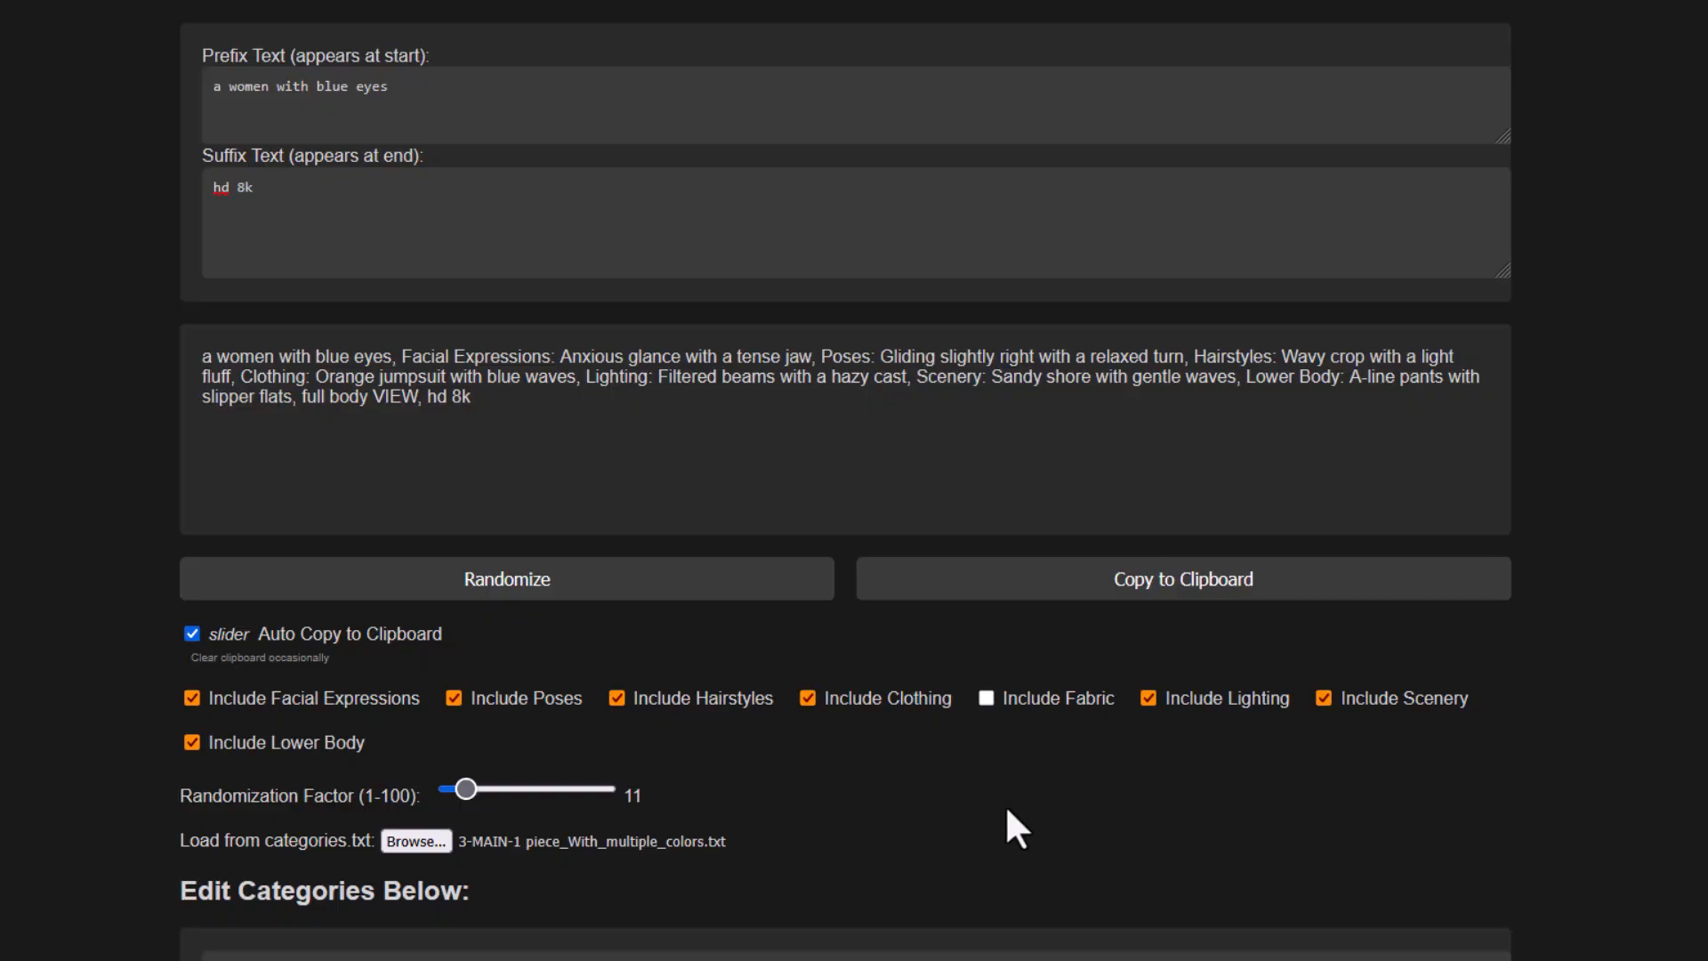
pyautogui.press('super+v')
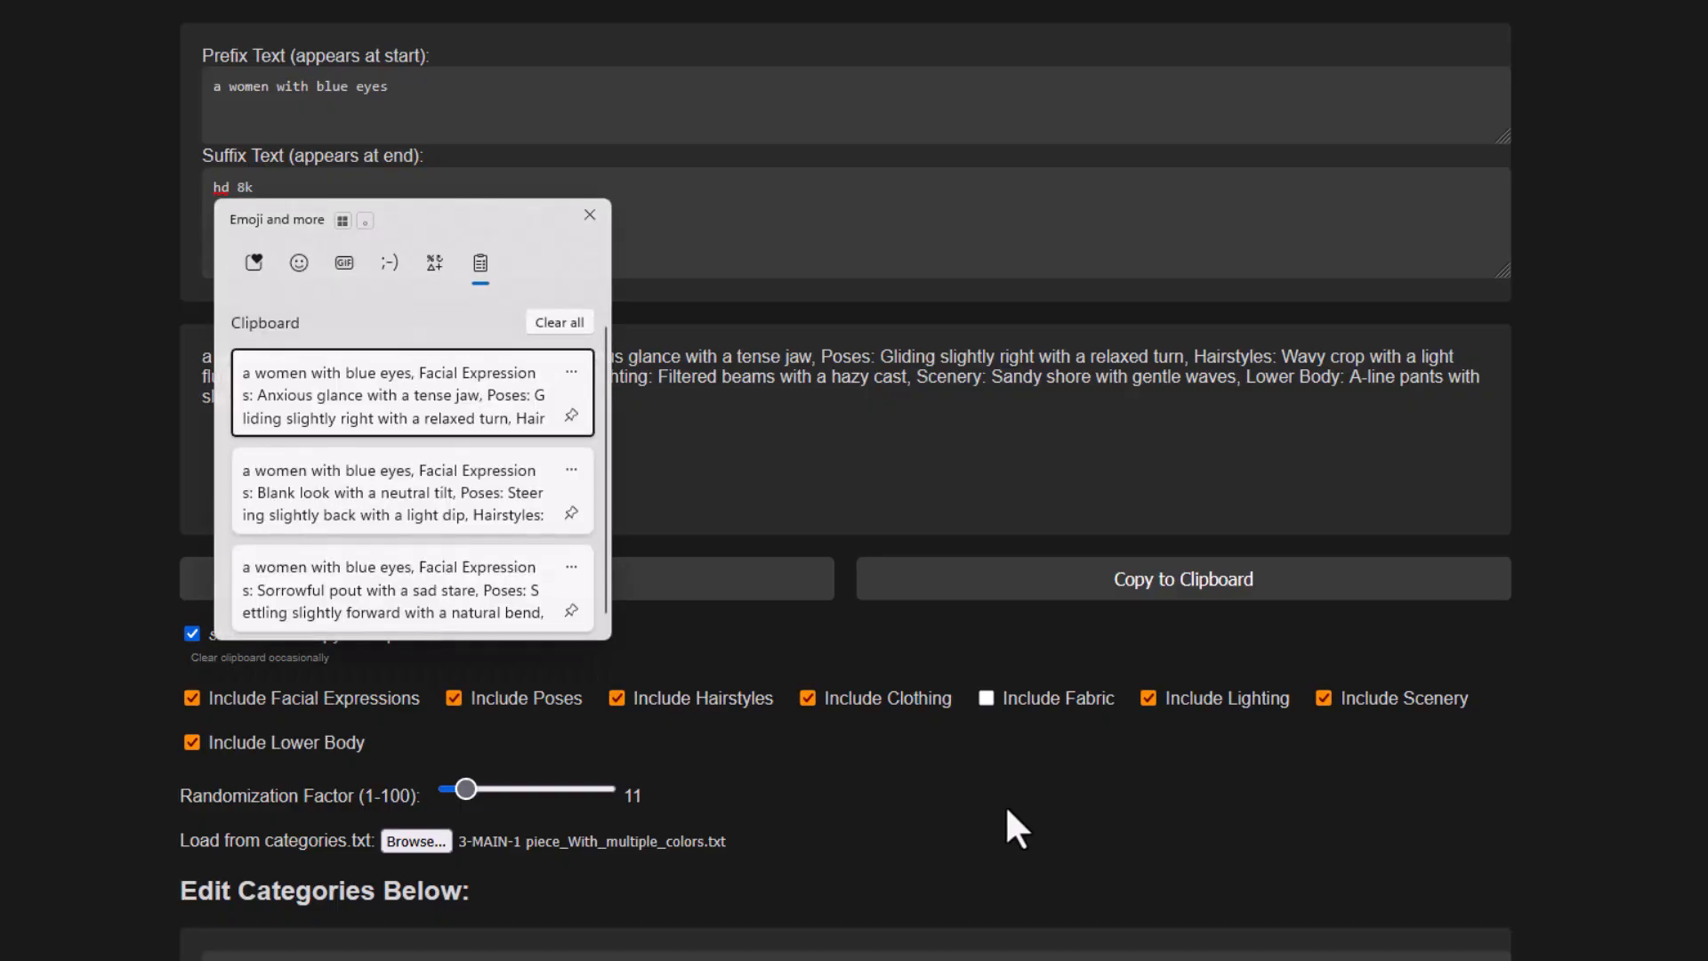
pyautogui.scroll(-1, 472, 562)
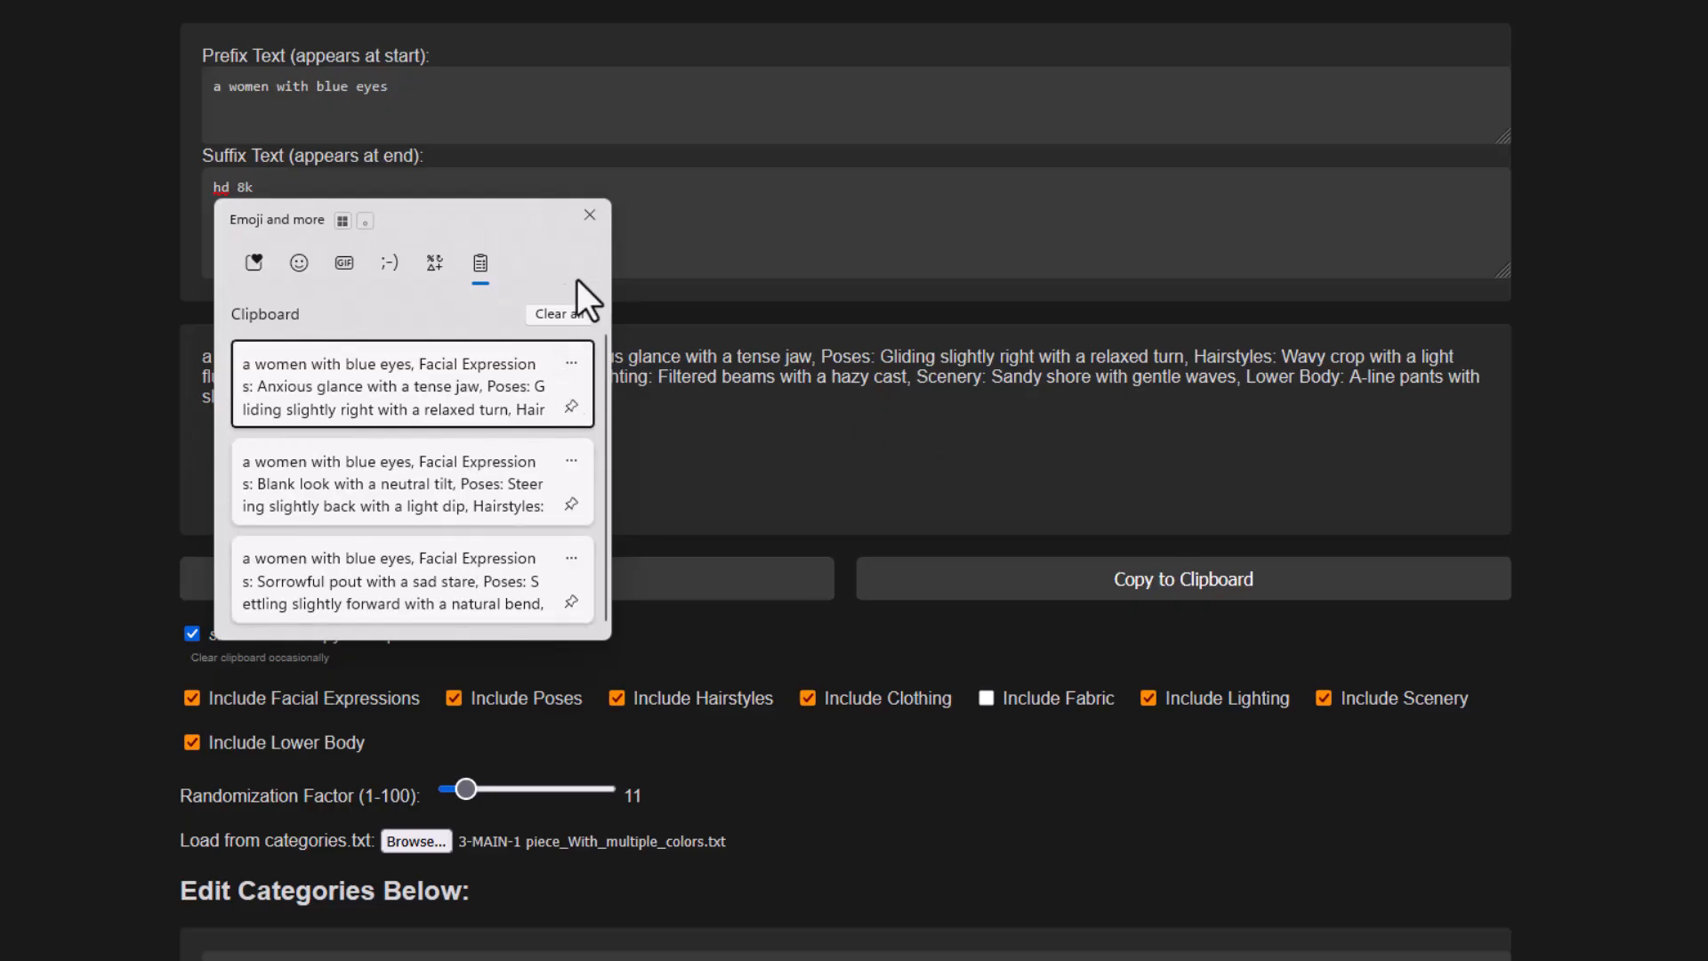
# Clear the whole clipboard history and highlight the "Clear clipboard occasionally" note.
pyautogui.click(552, 317)
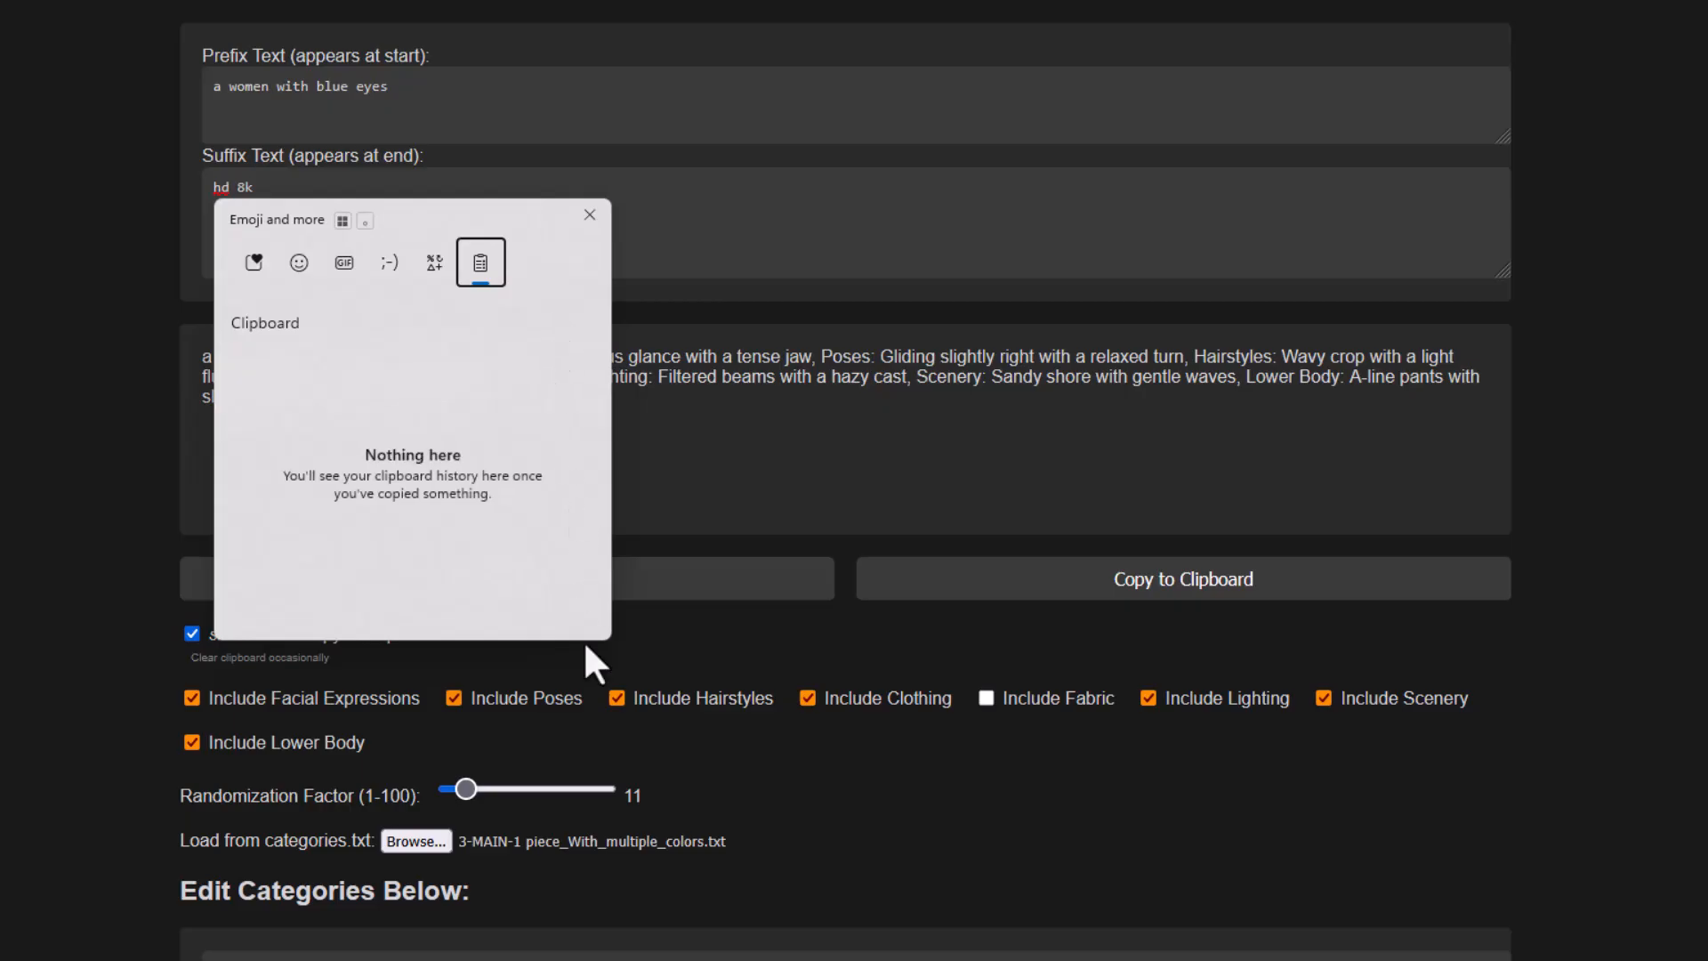
pyautogui.click(570, 729)
pyautogui.moveTo(328, 662); pyautogui.dragTo(226, 660)
pyautogui.moveTo(193, 660); pyautogui.dragTo(201, 666)
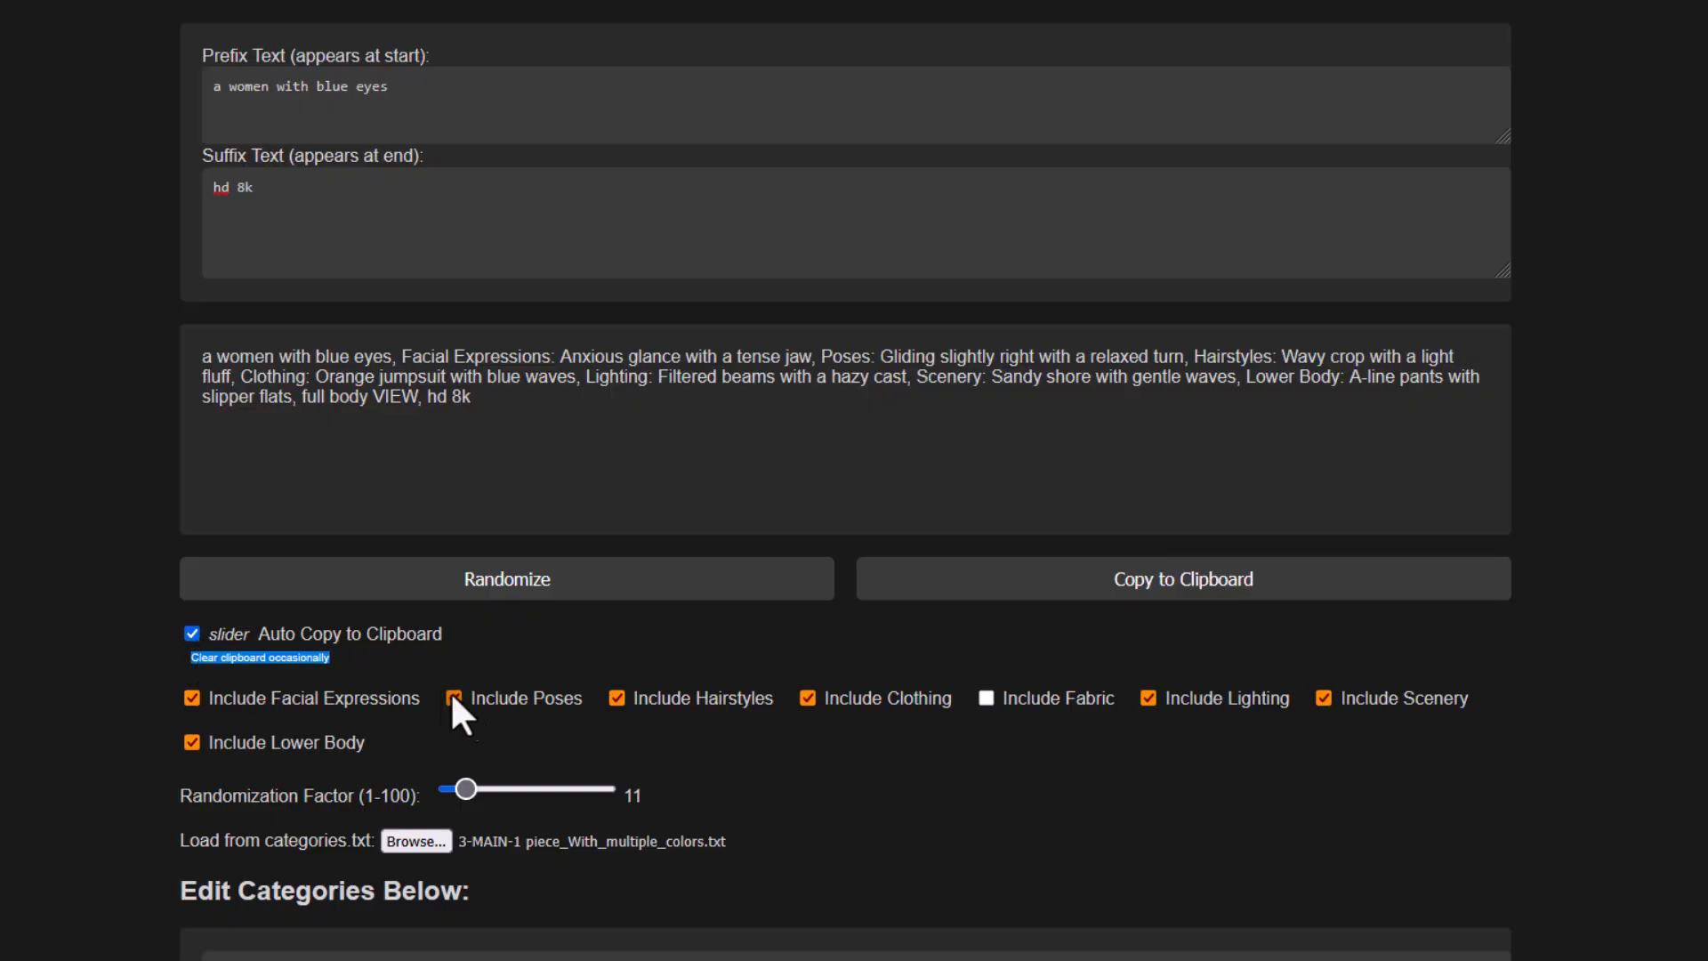
# Generate and auto-copy two more prompts by setting the randomization factor to 28 and to 56.
pyautogui.moveTo(468, 792); pyautogui.dragTo(491, 782)
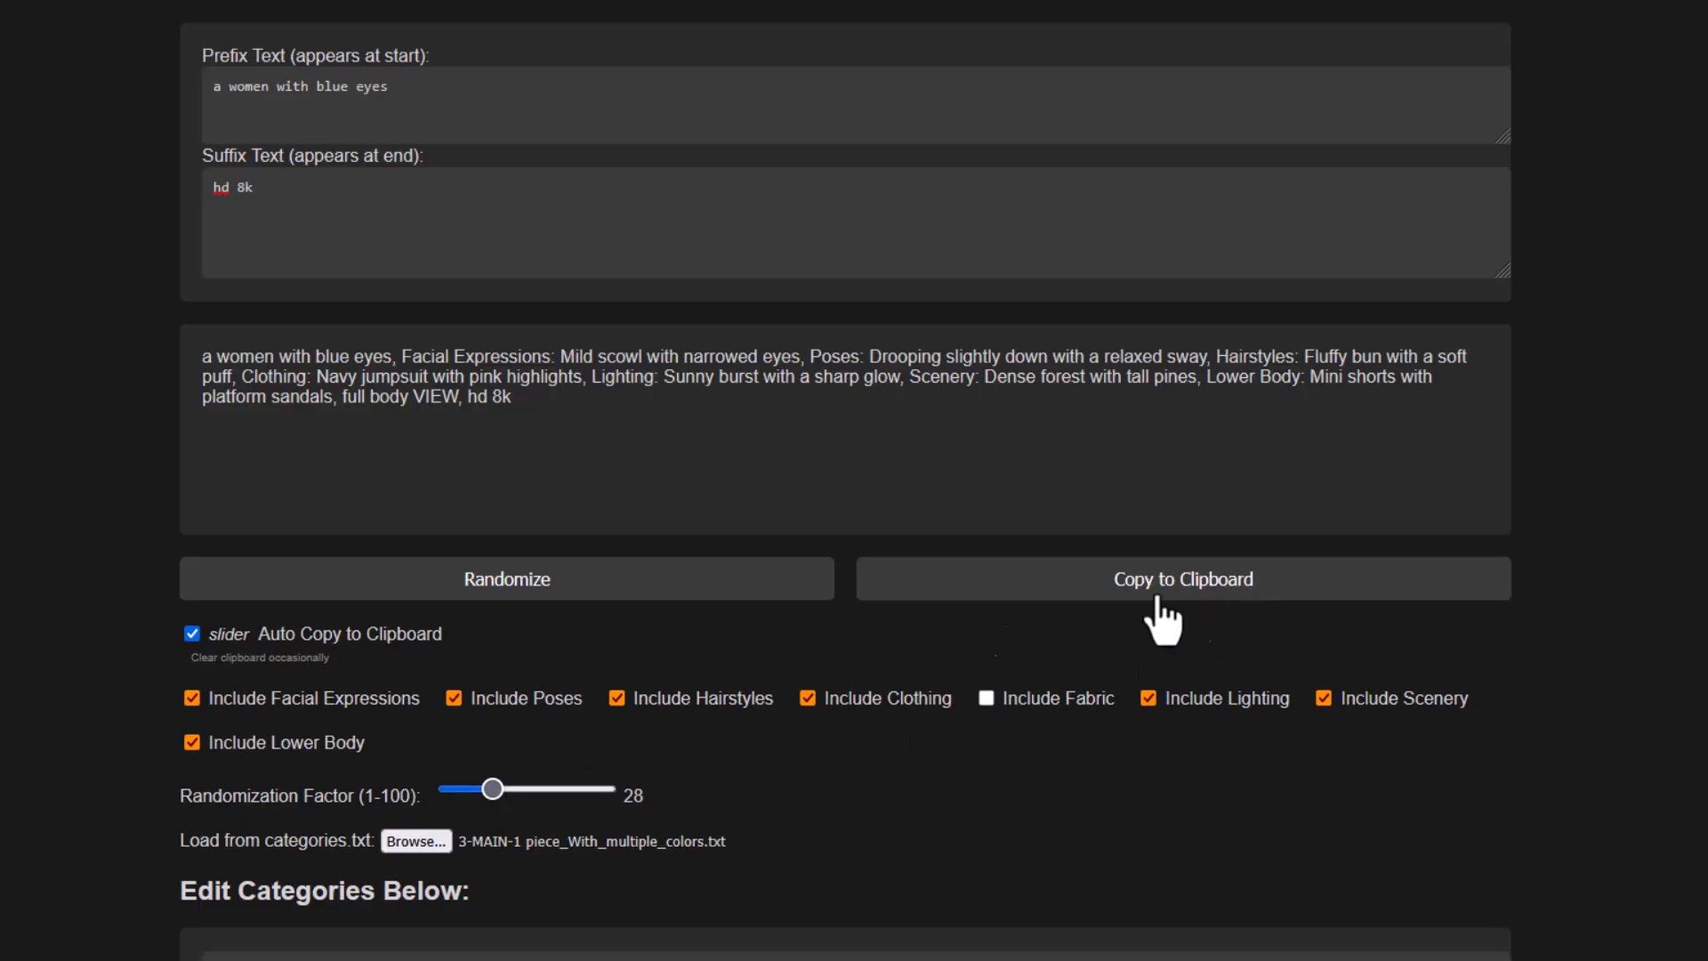
pyautogui.moveTo(494, 788); pyautogui.dragTo(536, 788)
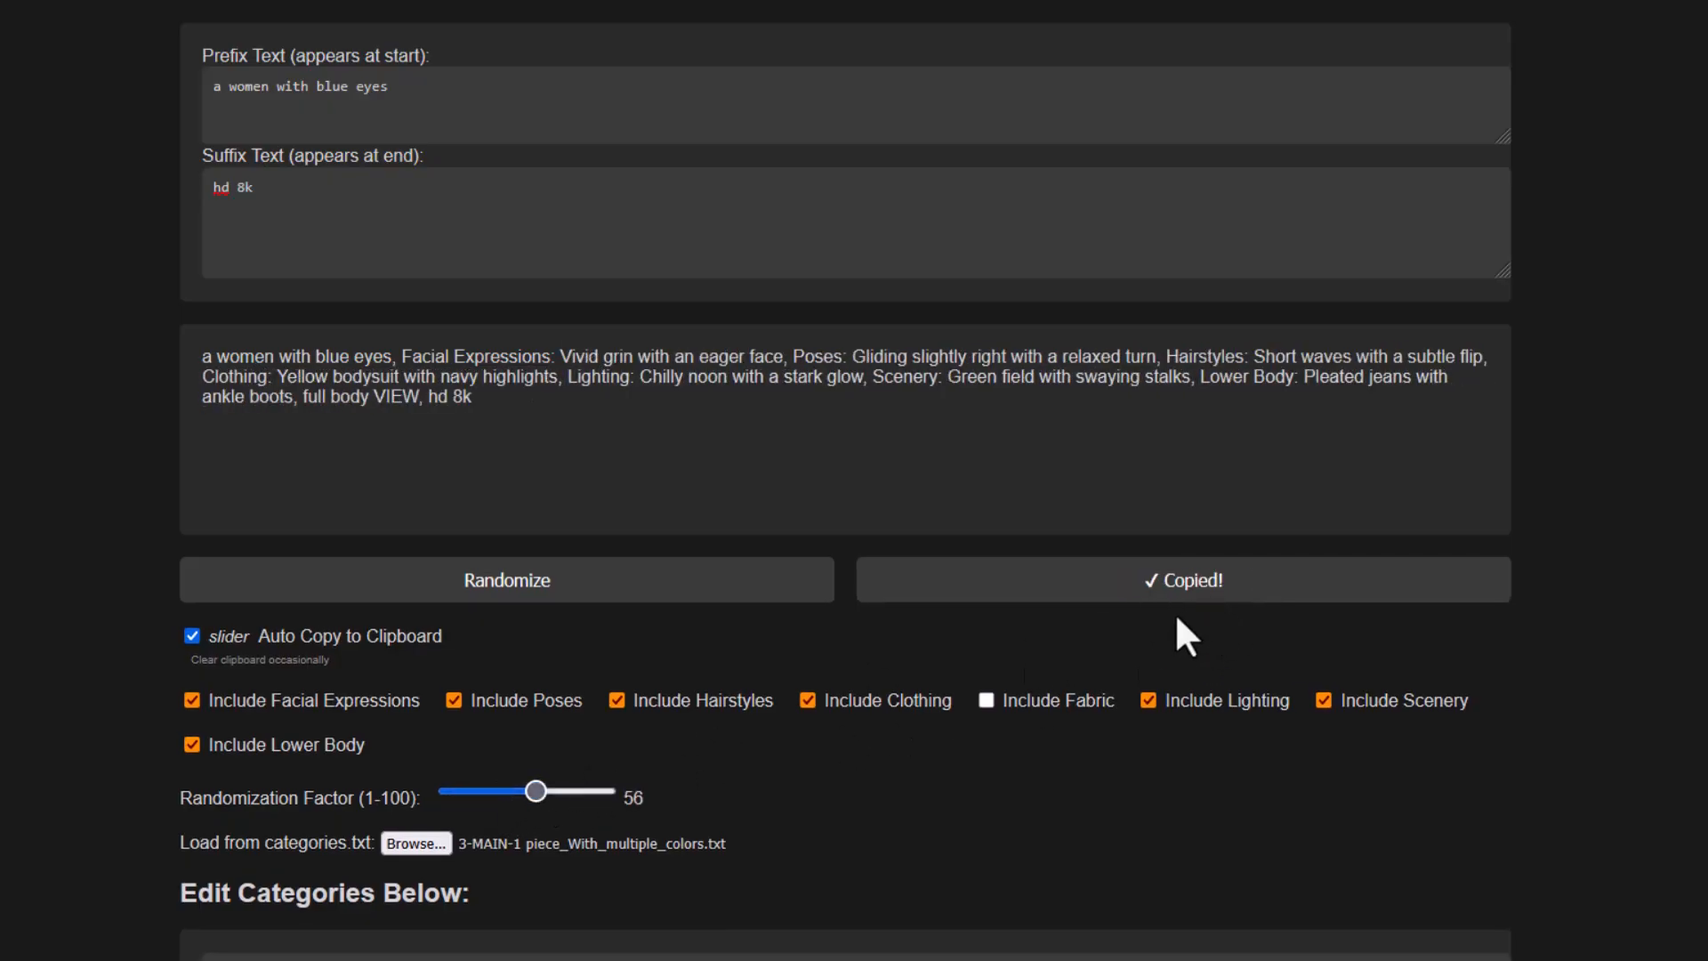
# Turn off Auto Copy to Clipboard, set the randomization factor to 16, and copy the prompt manually.
pyautogui.click(191, 633)
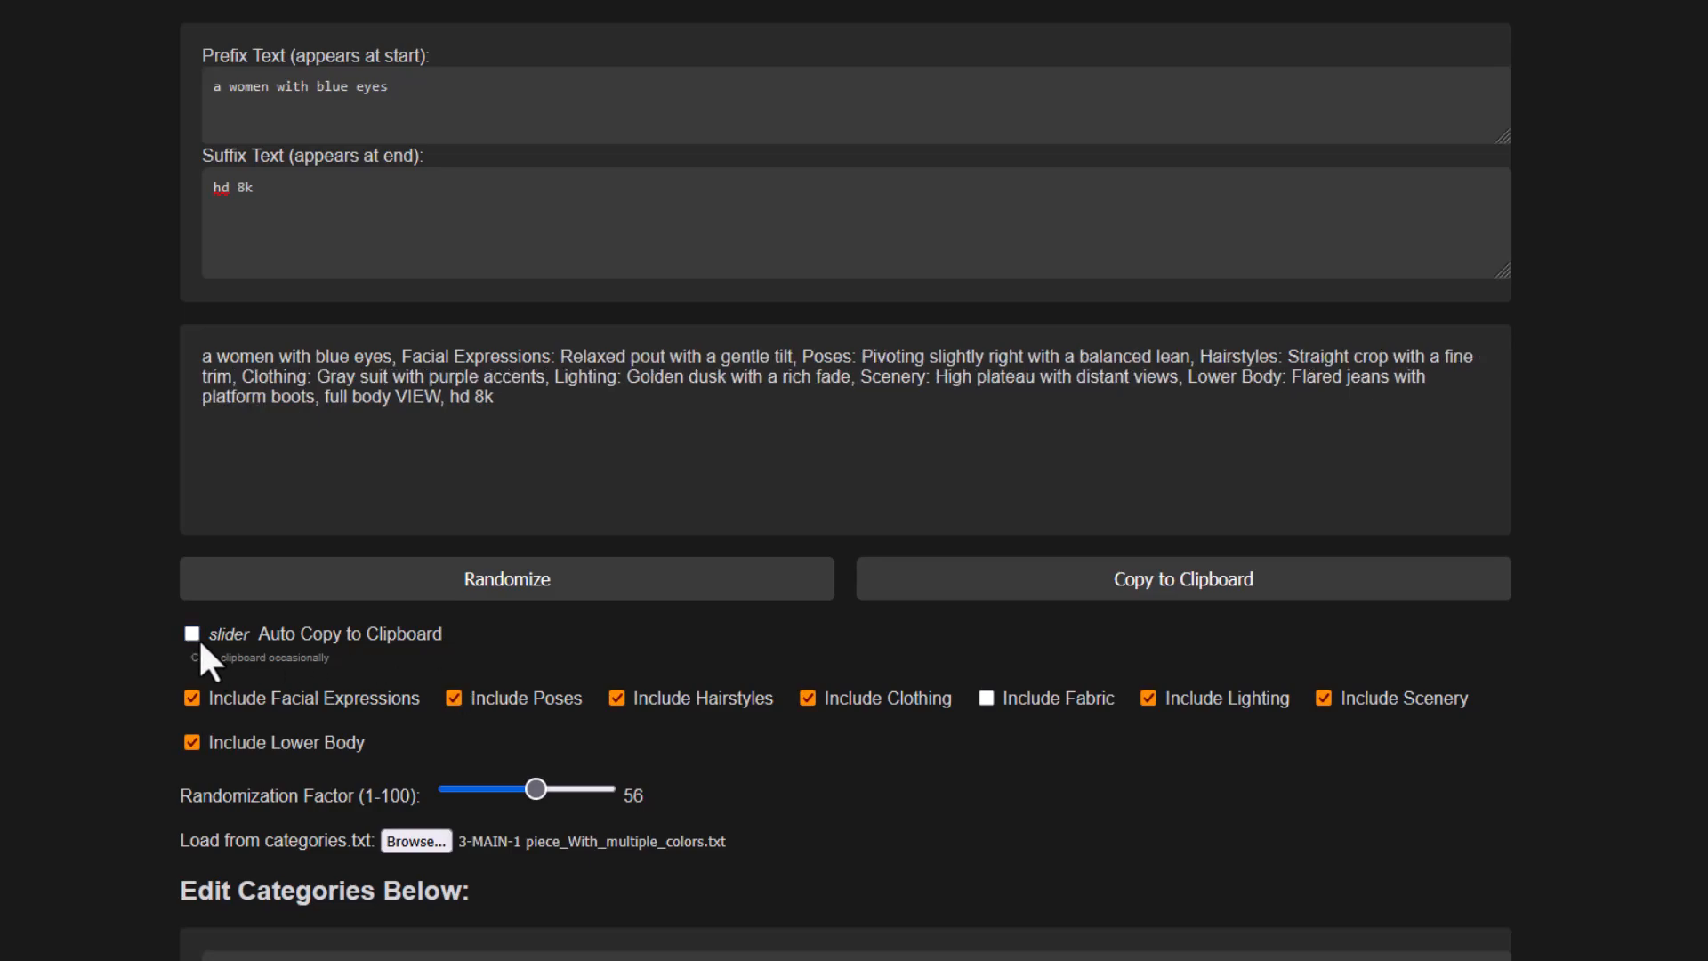
pyautogui.moveTo(535, 790); pyautogui.dragTo(473, 790)
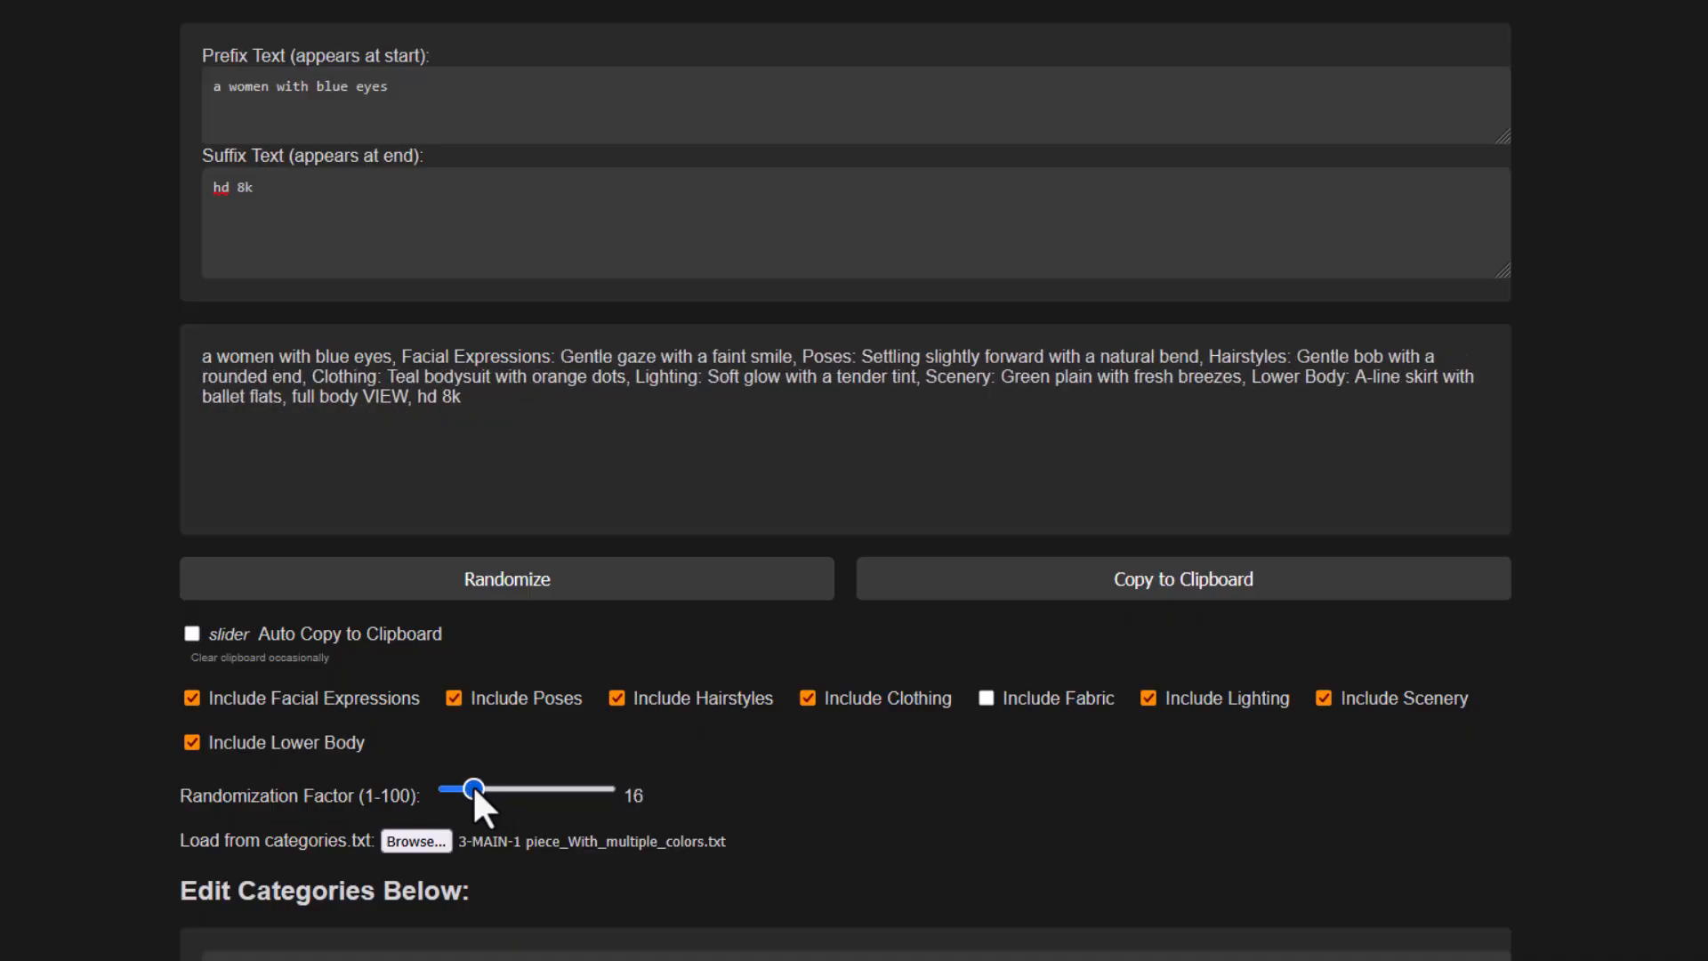
pyautogui.click(1083, 608)
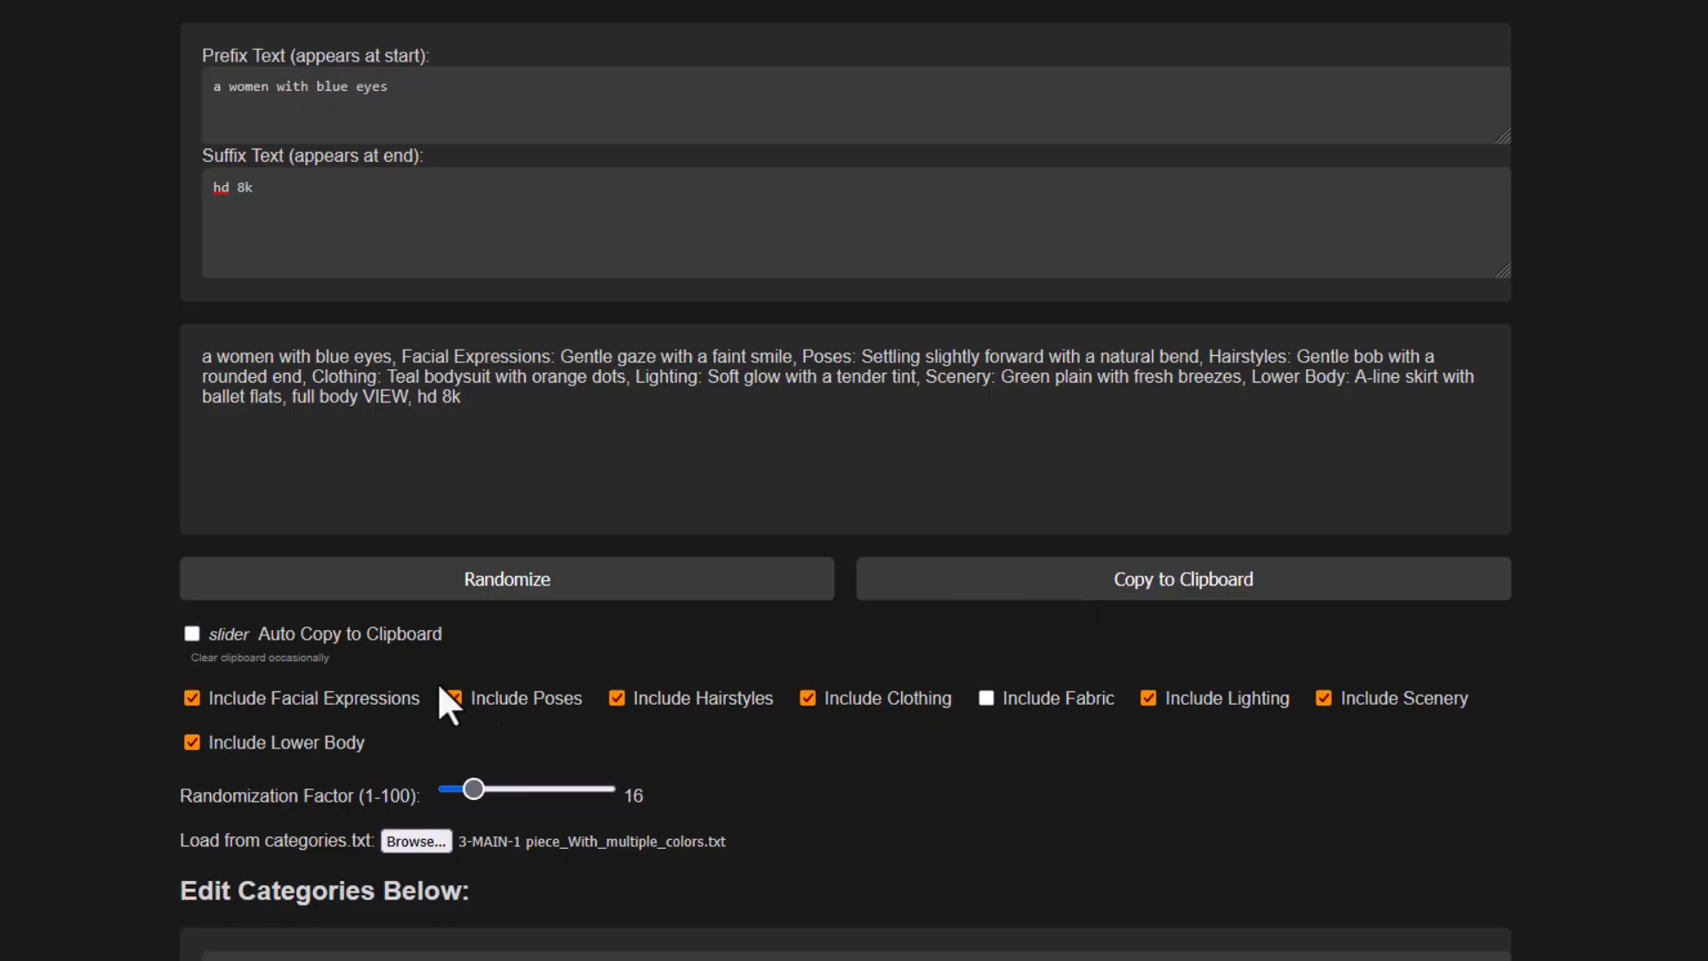
# Turn Auto Copy to Clipboard back on, clear all clipboard history entries and close the history.
pyautogui.click(192, 637)
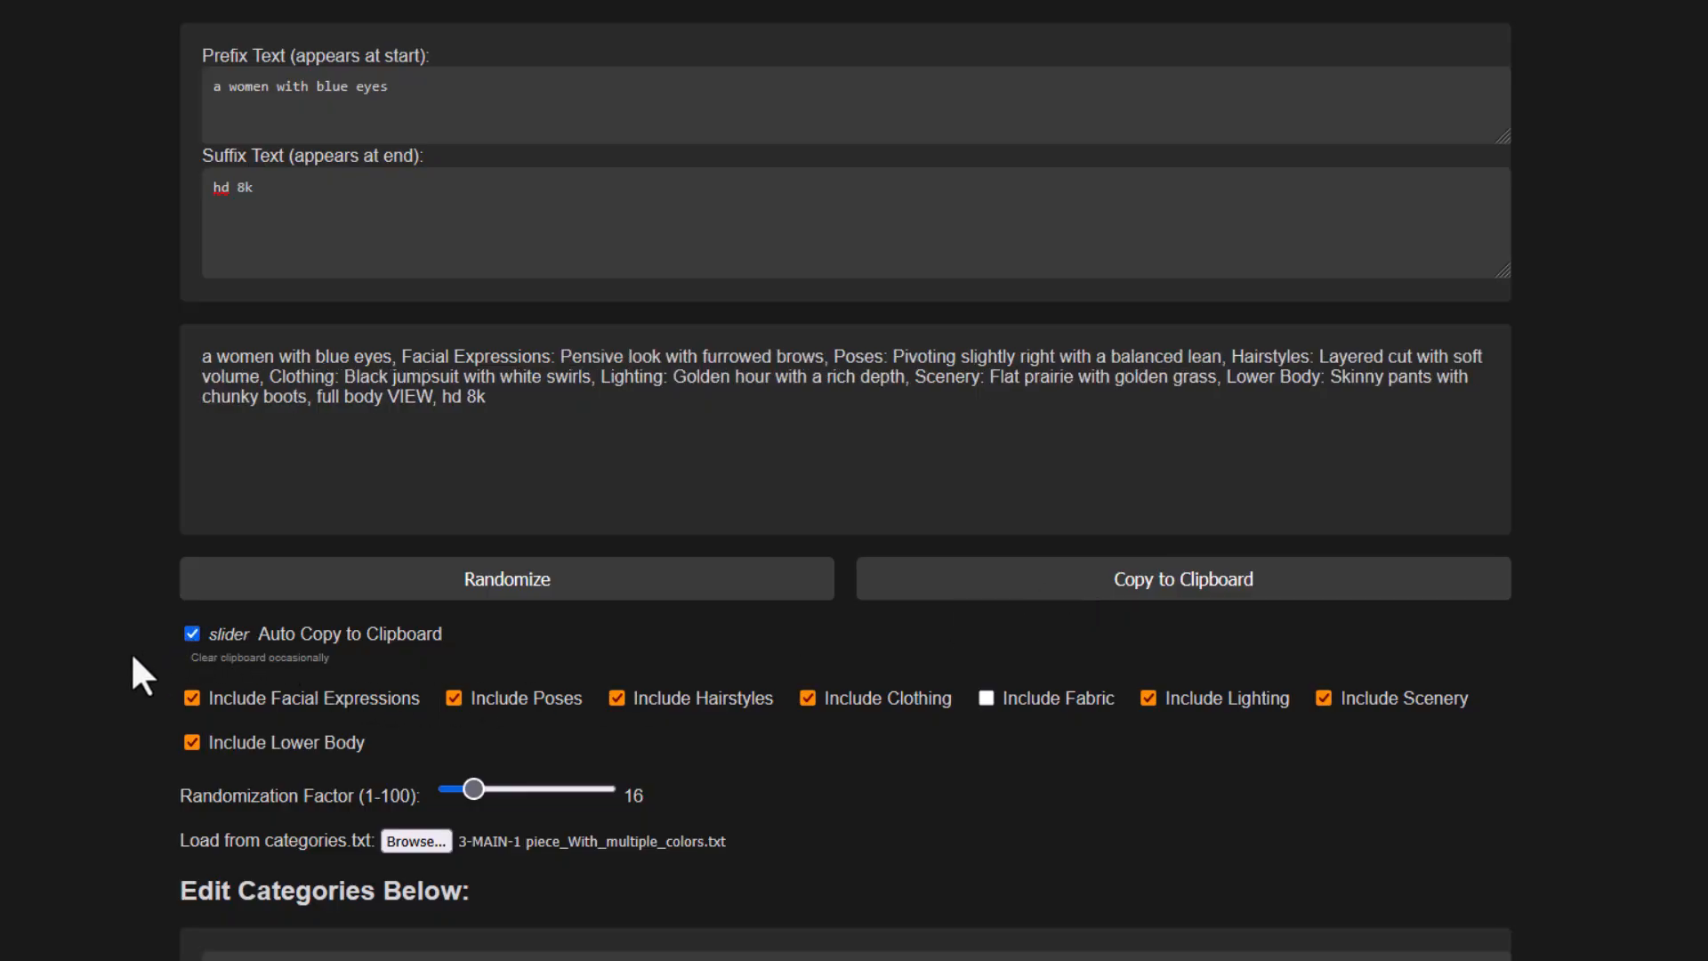
pyautogui.press('super+v')
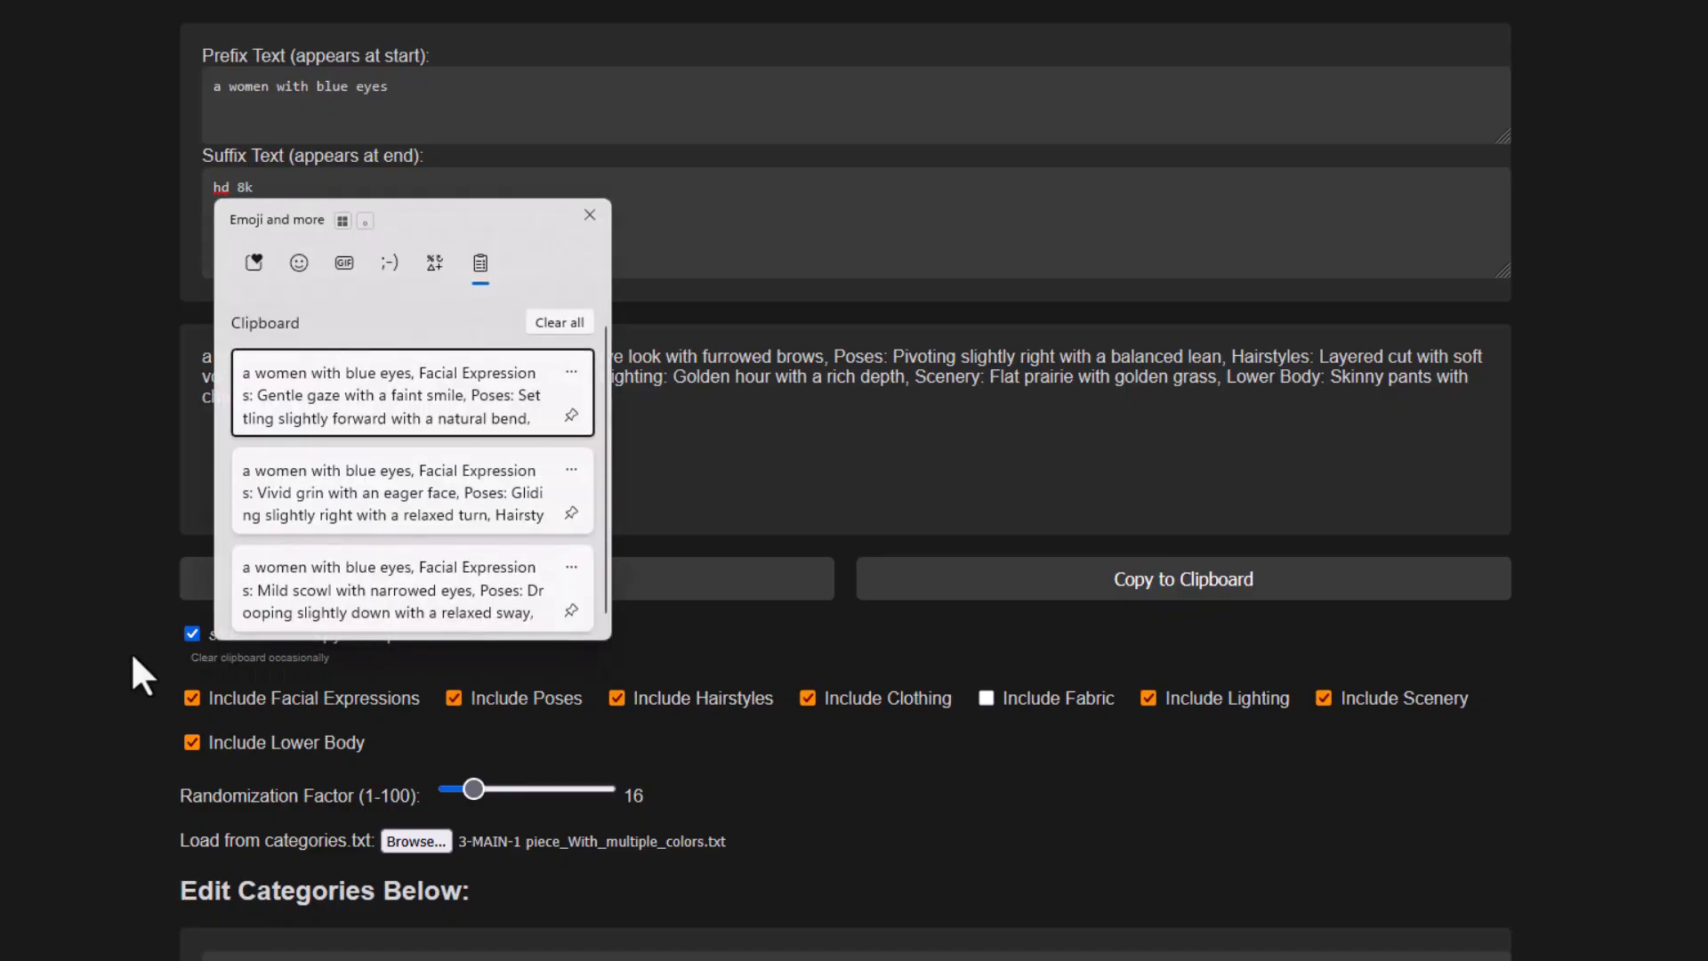
pyautogui.click(553, 323)
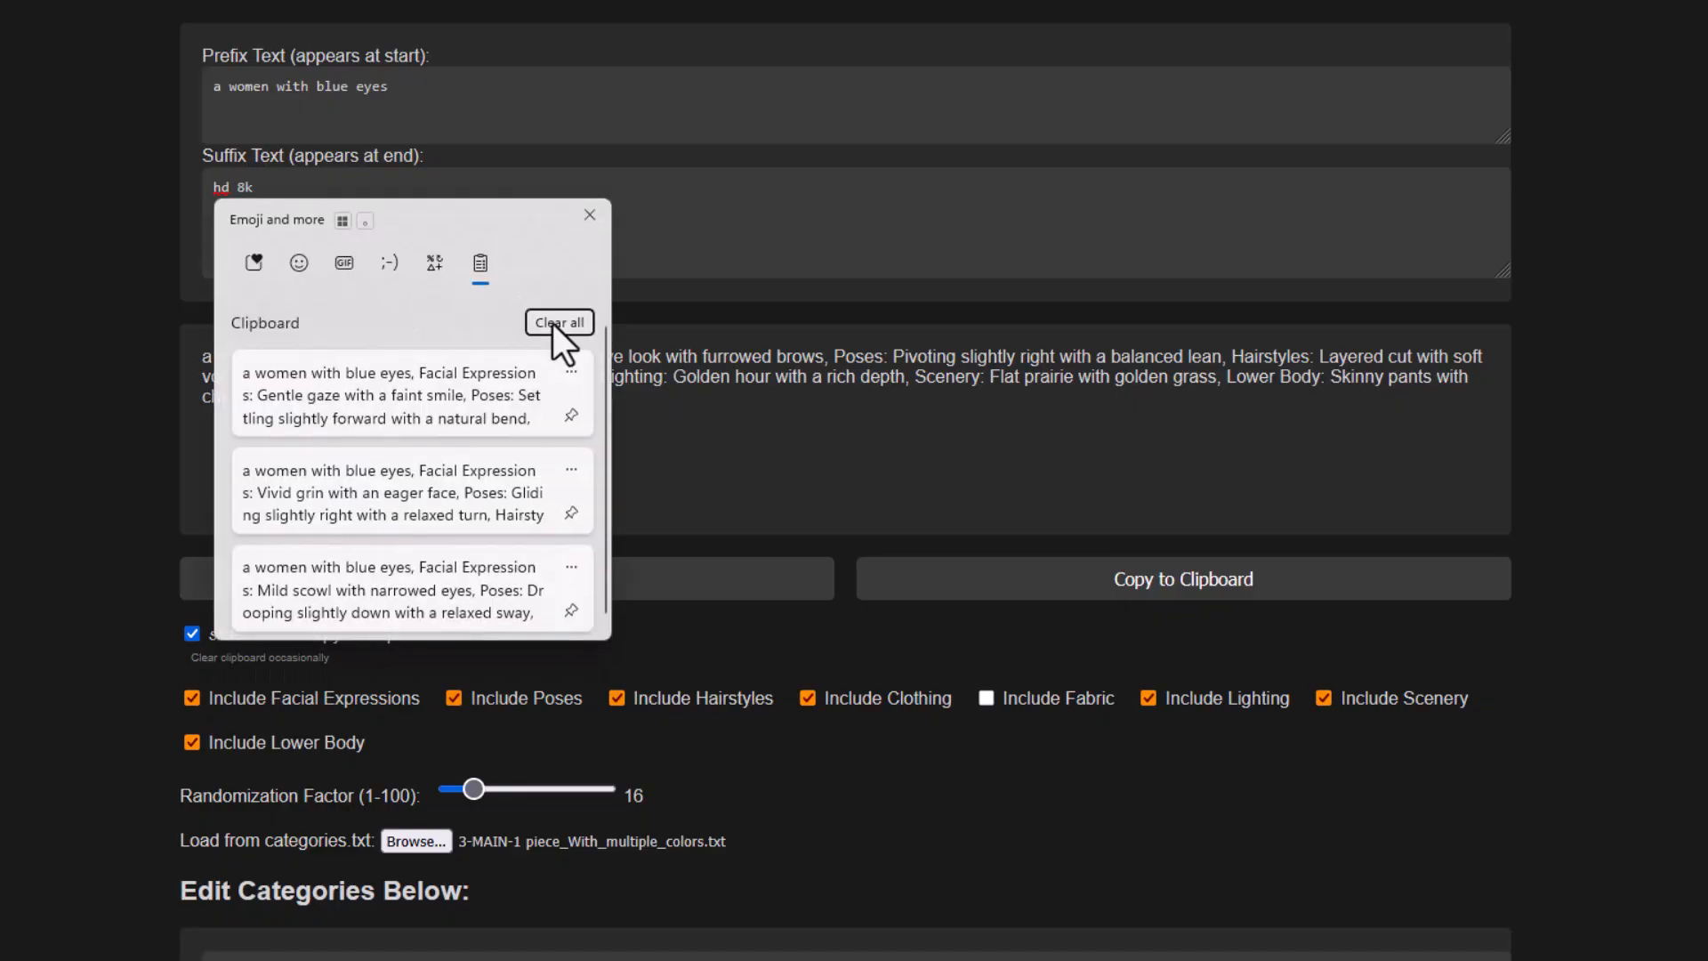
pyautogui.click(590, 216)
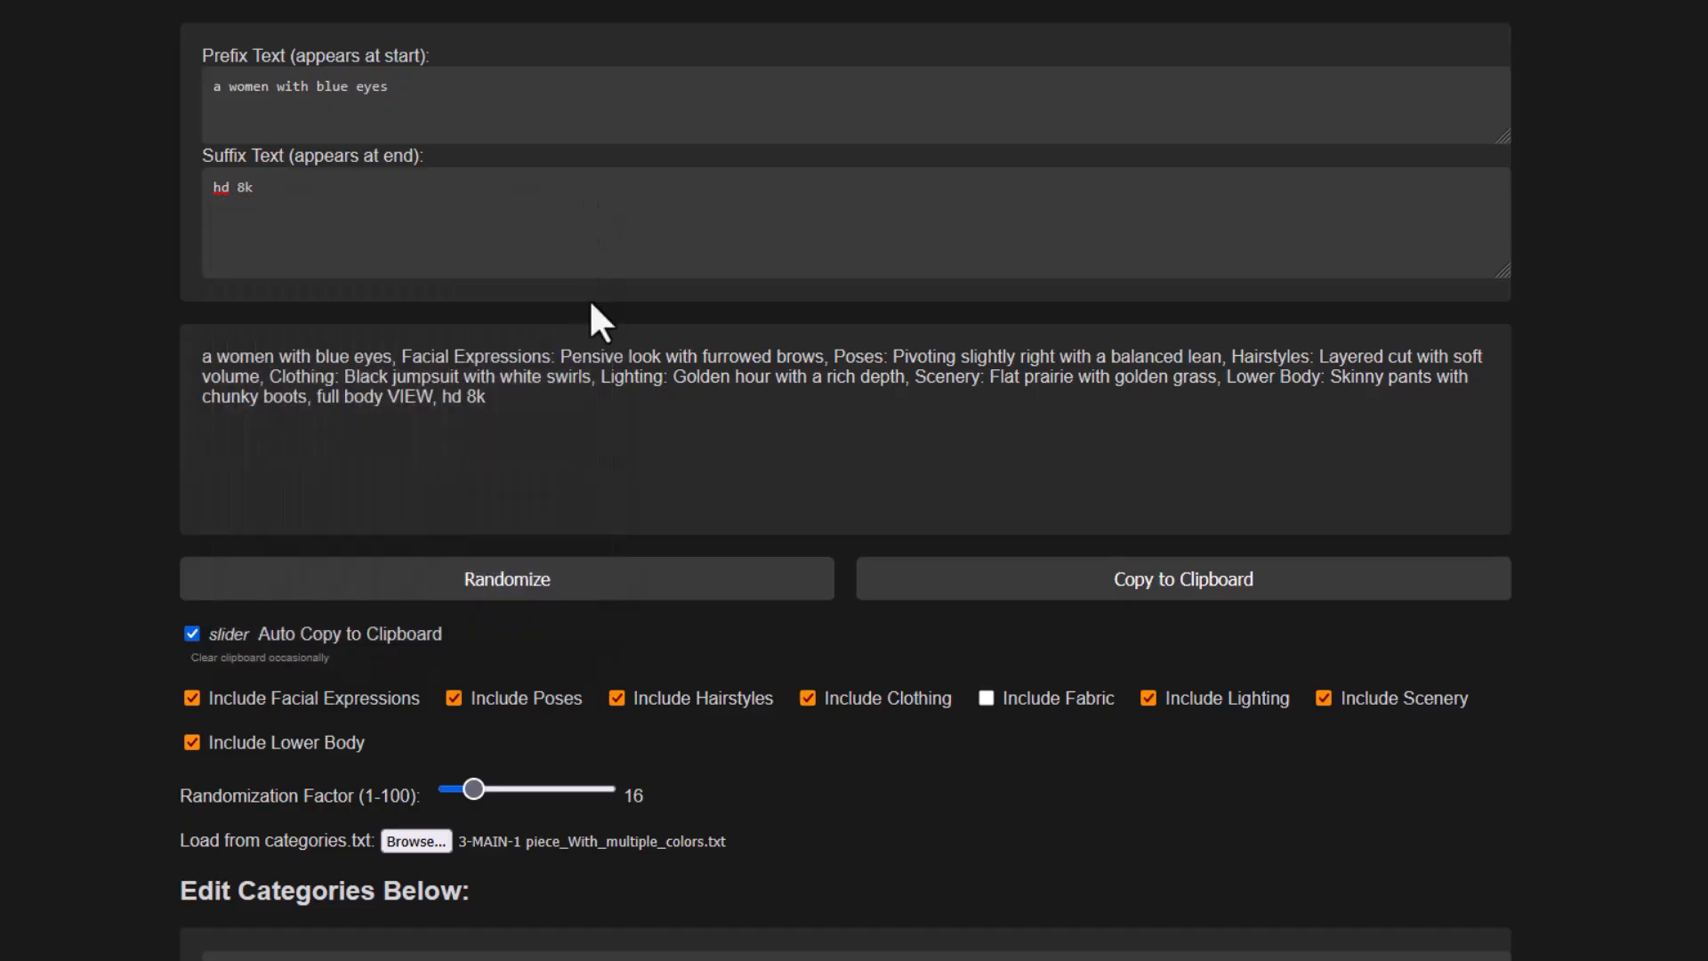
# Look over the editable category list and check the clipboard history.
pyautogui.scroll(-3, 780, 627)
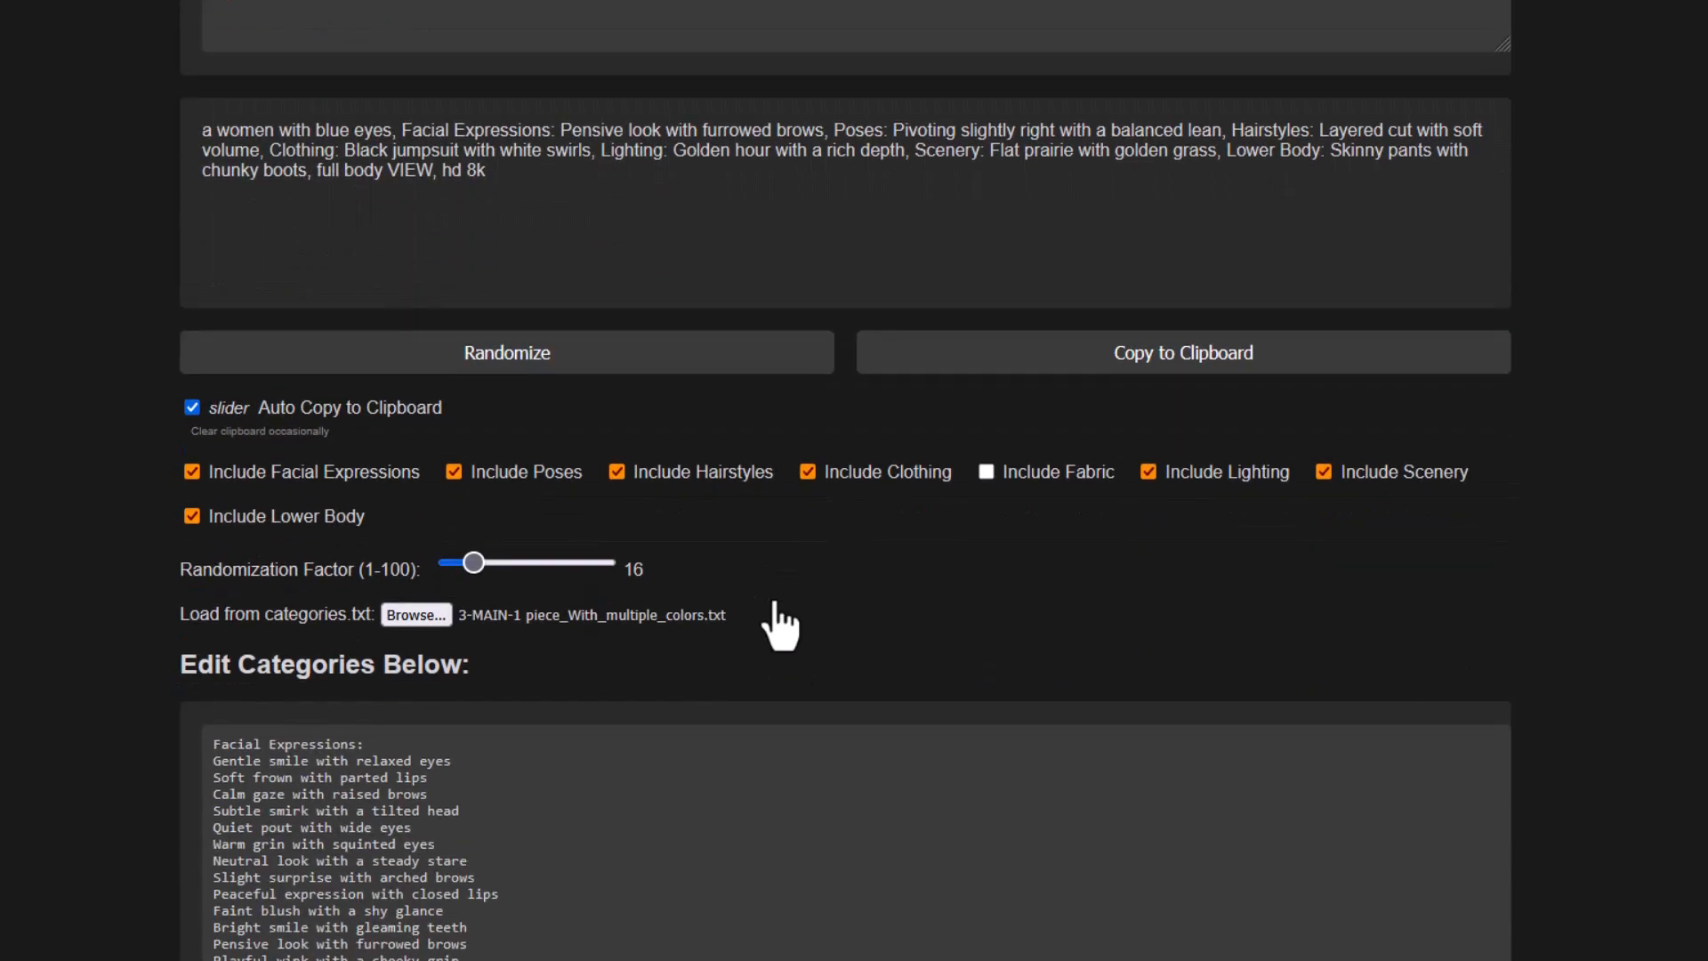
pyautogui.scroll(-1, 774, 603)
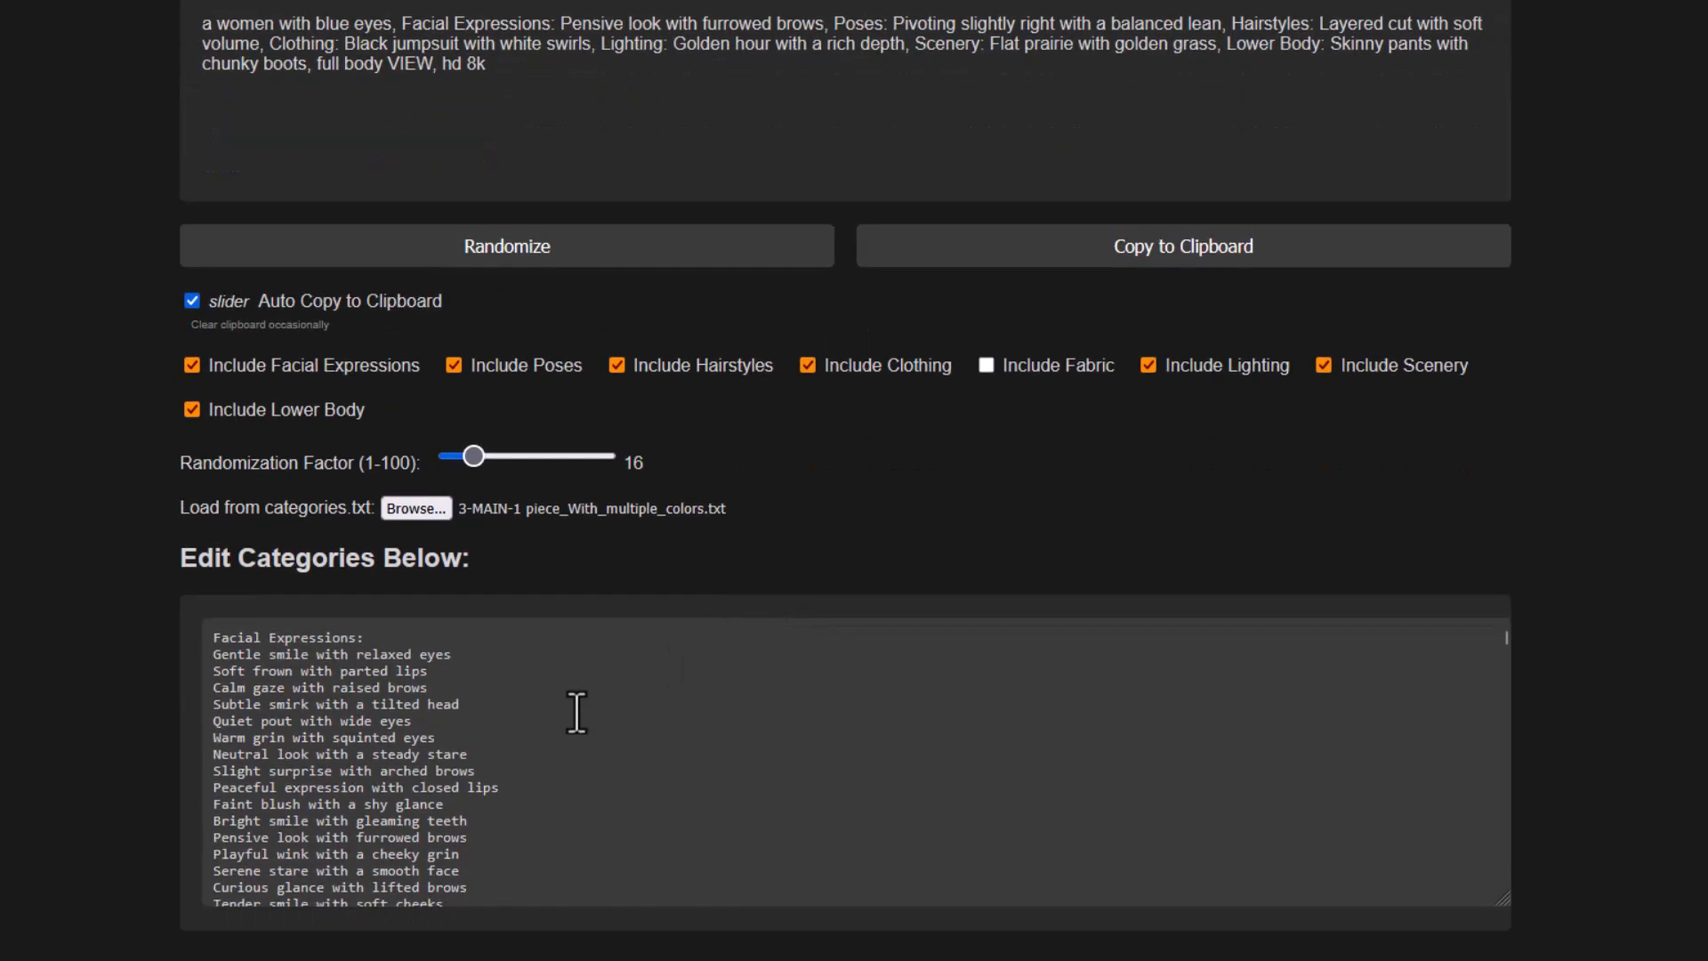
pyautogui.scroll(3, 587, 702)
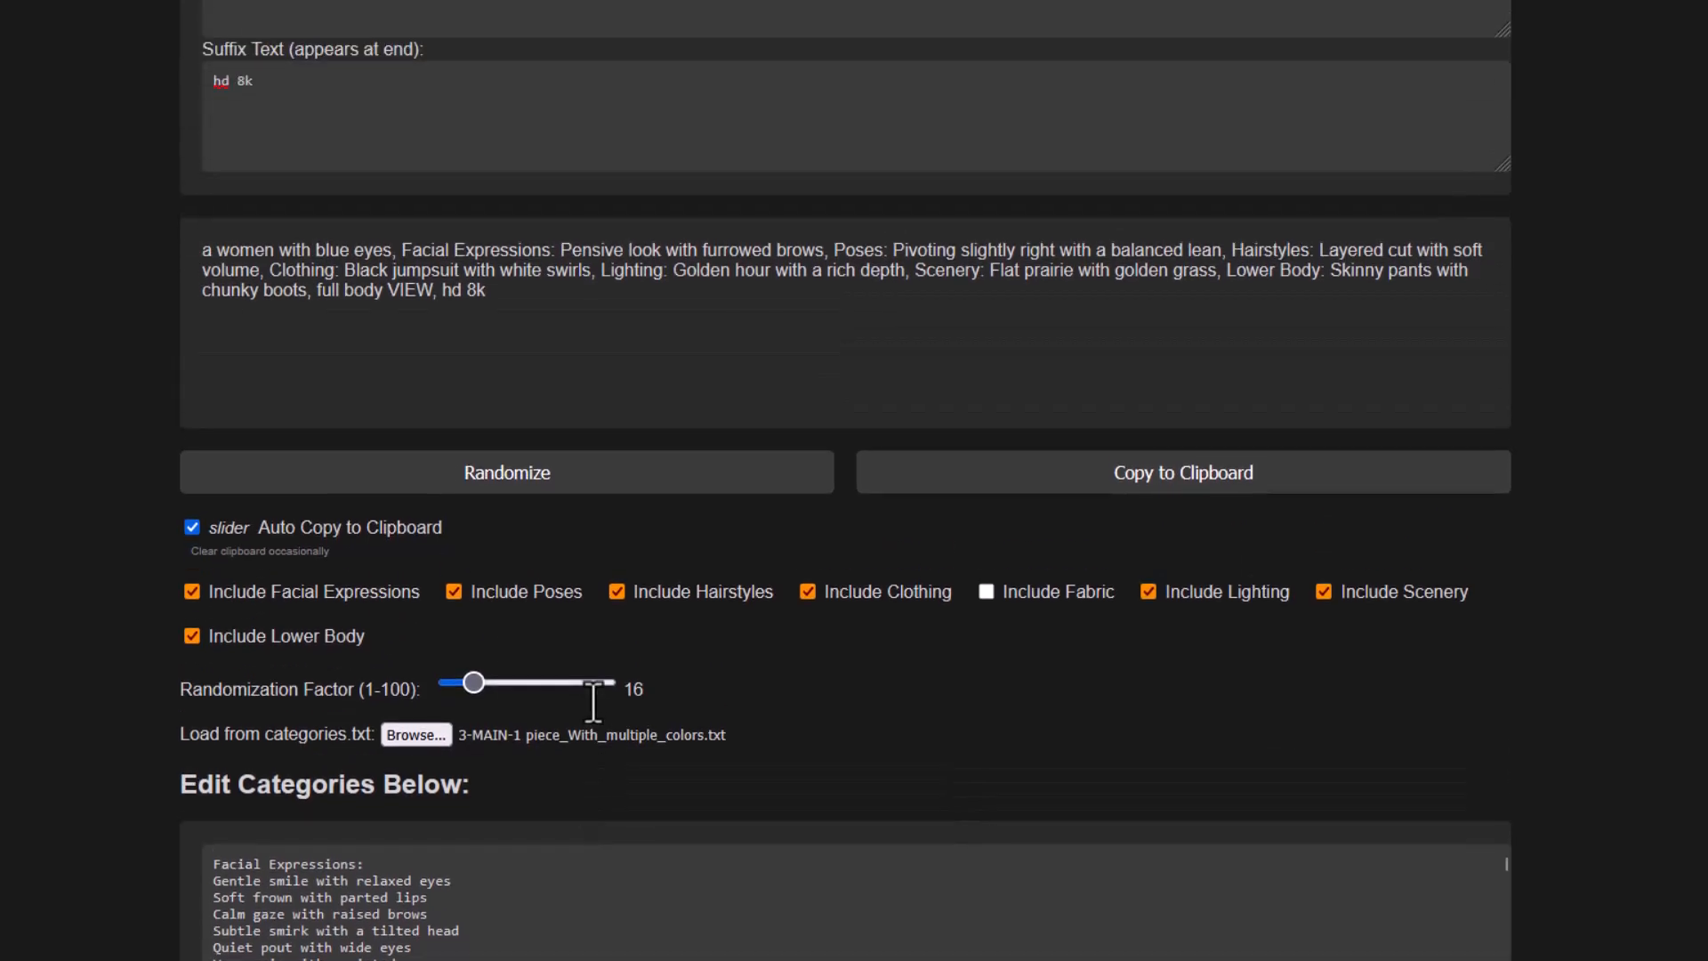
pyautogui.scroll(1, 592, 703)
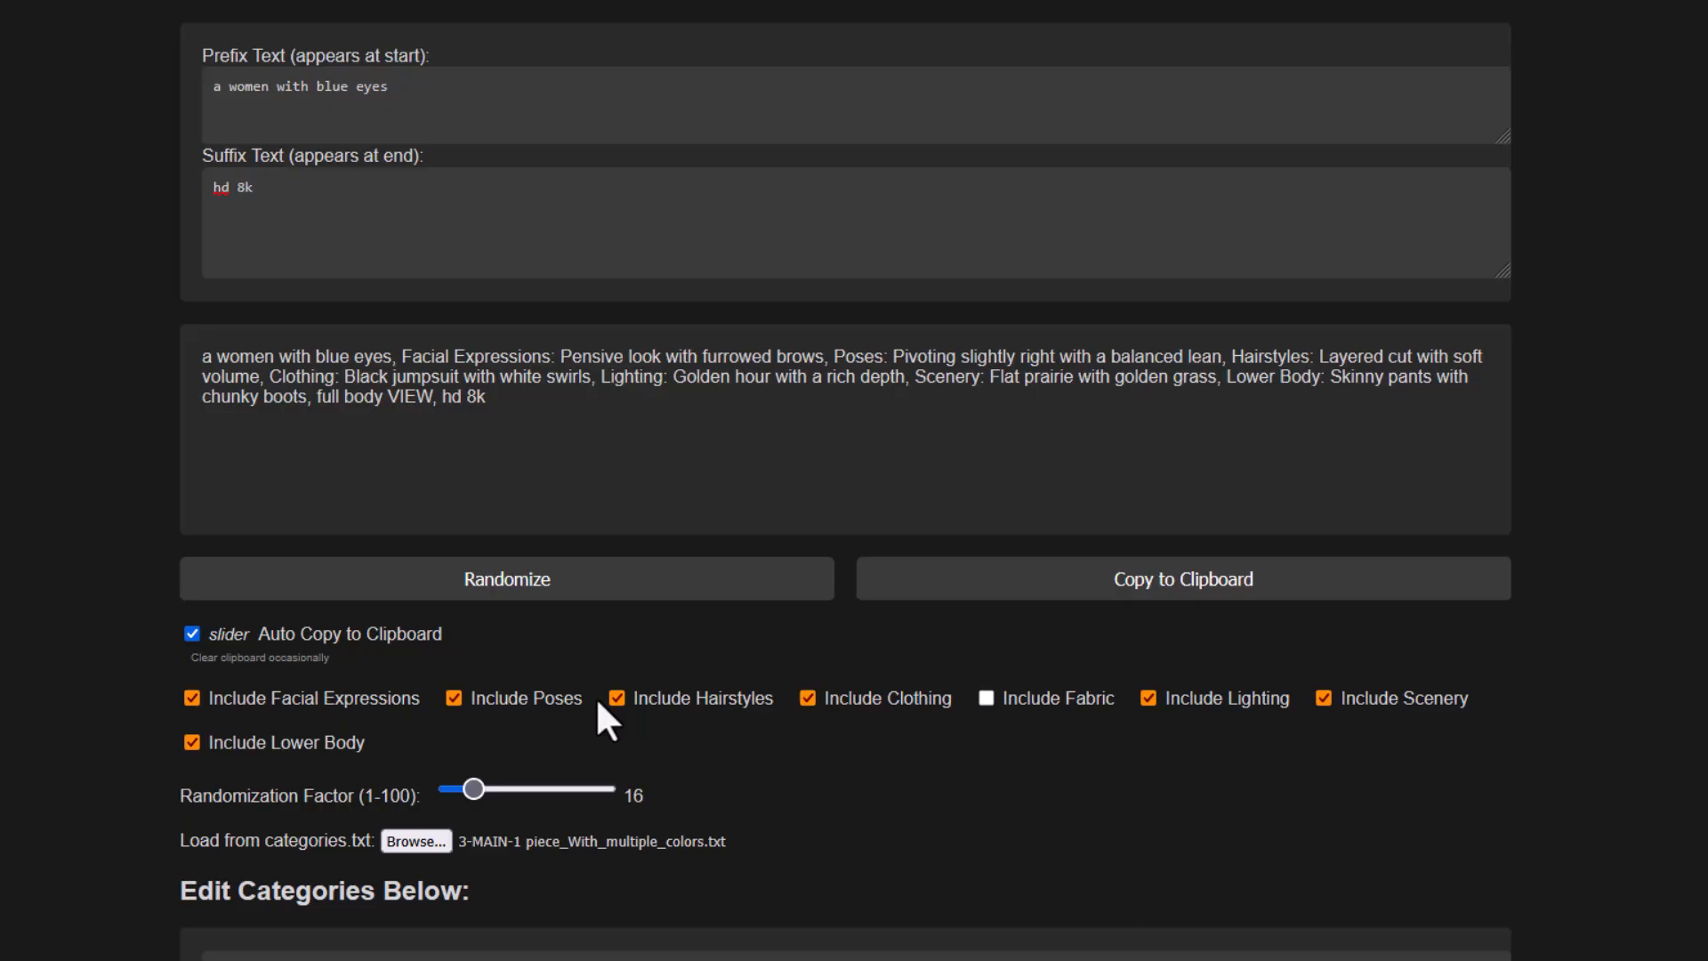
pyautogui.press('super+v')
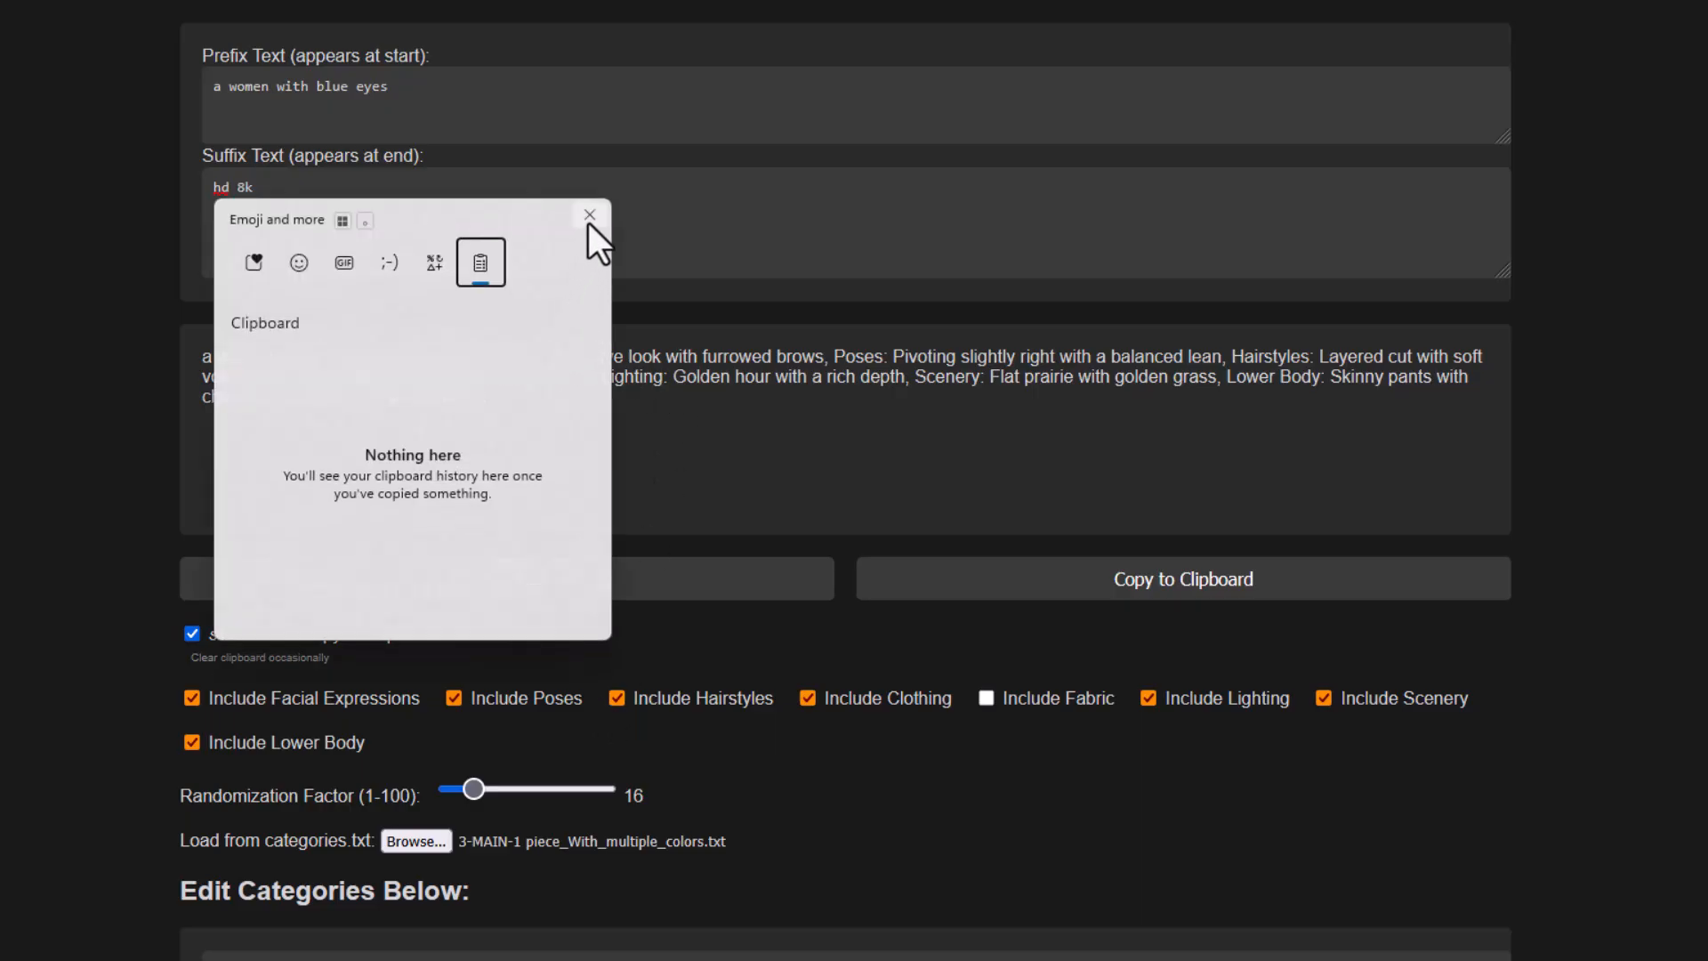
pyautogui.click(587, 220)
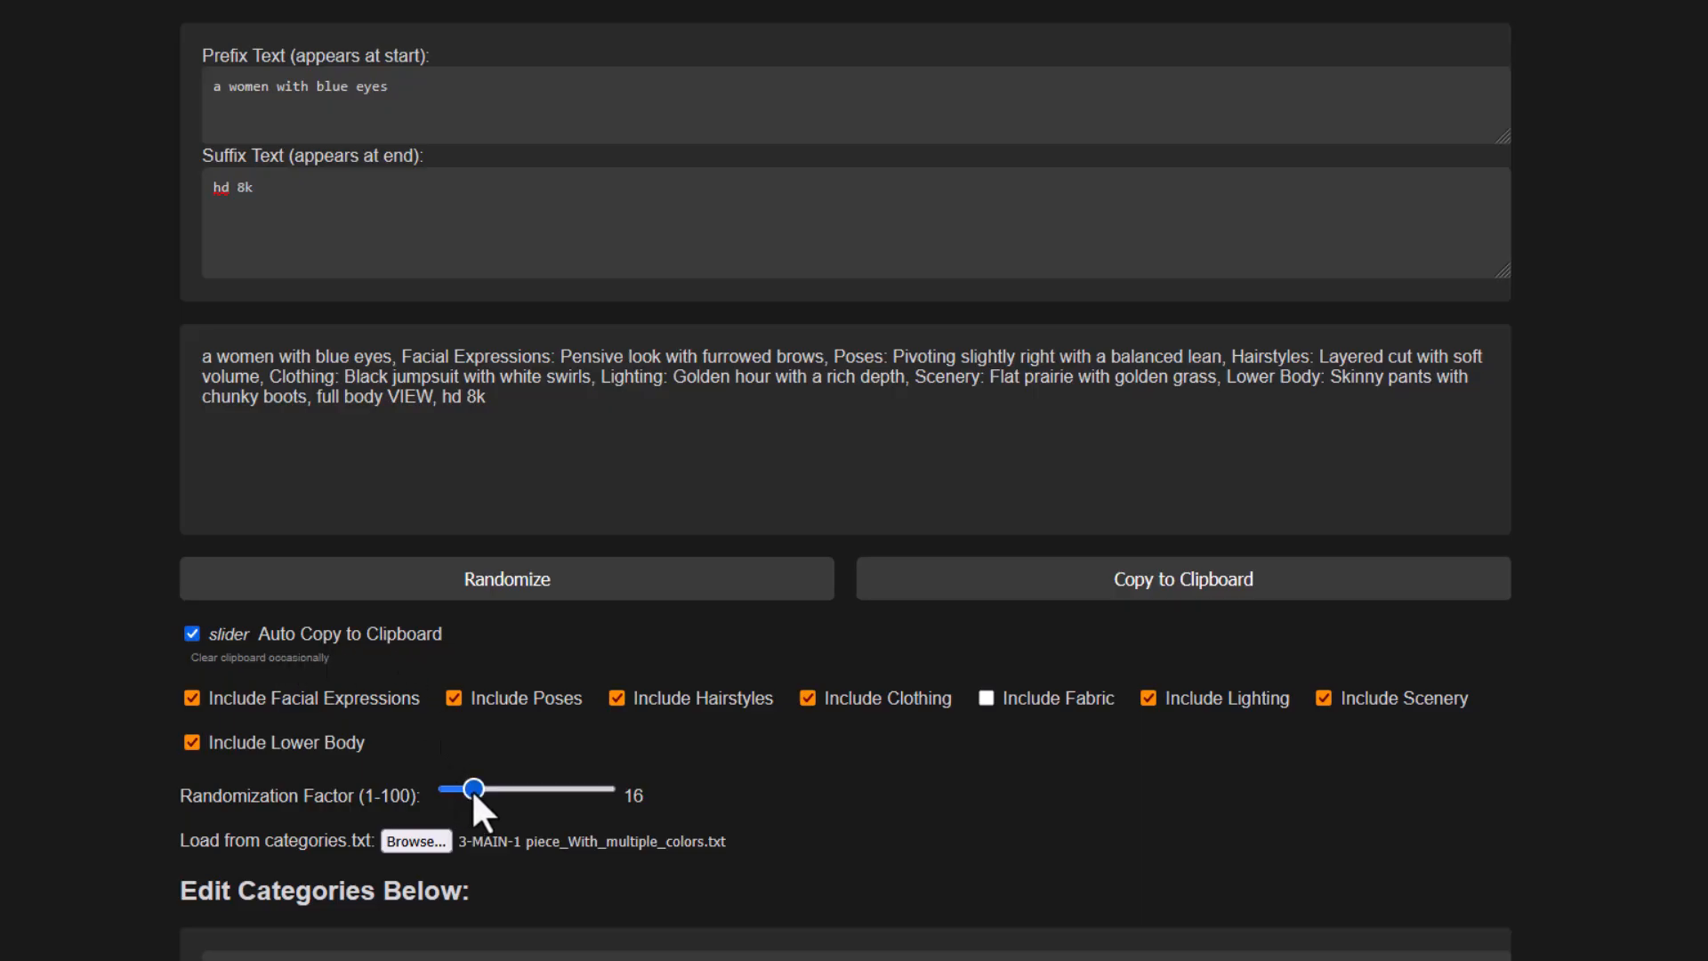
# Generate several more prompts by varying the randomization factor from 30 up to 57, ending at 52.
pyautogui.moveTo(472, 789); pyautogui.dragTo(494, 788)
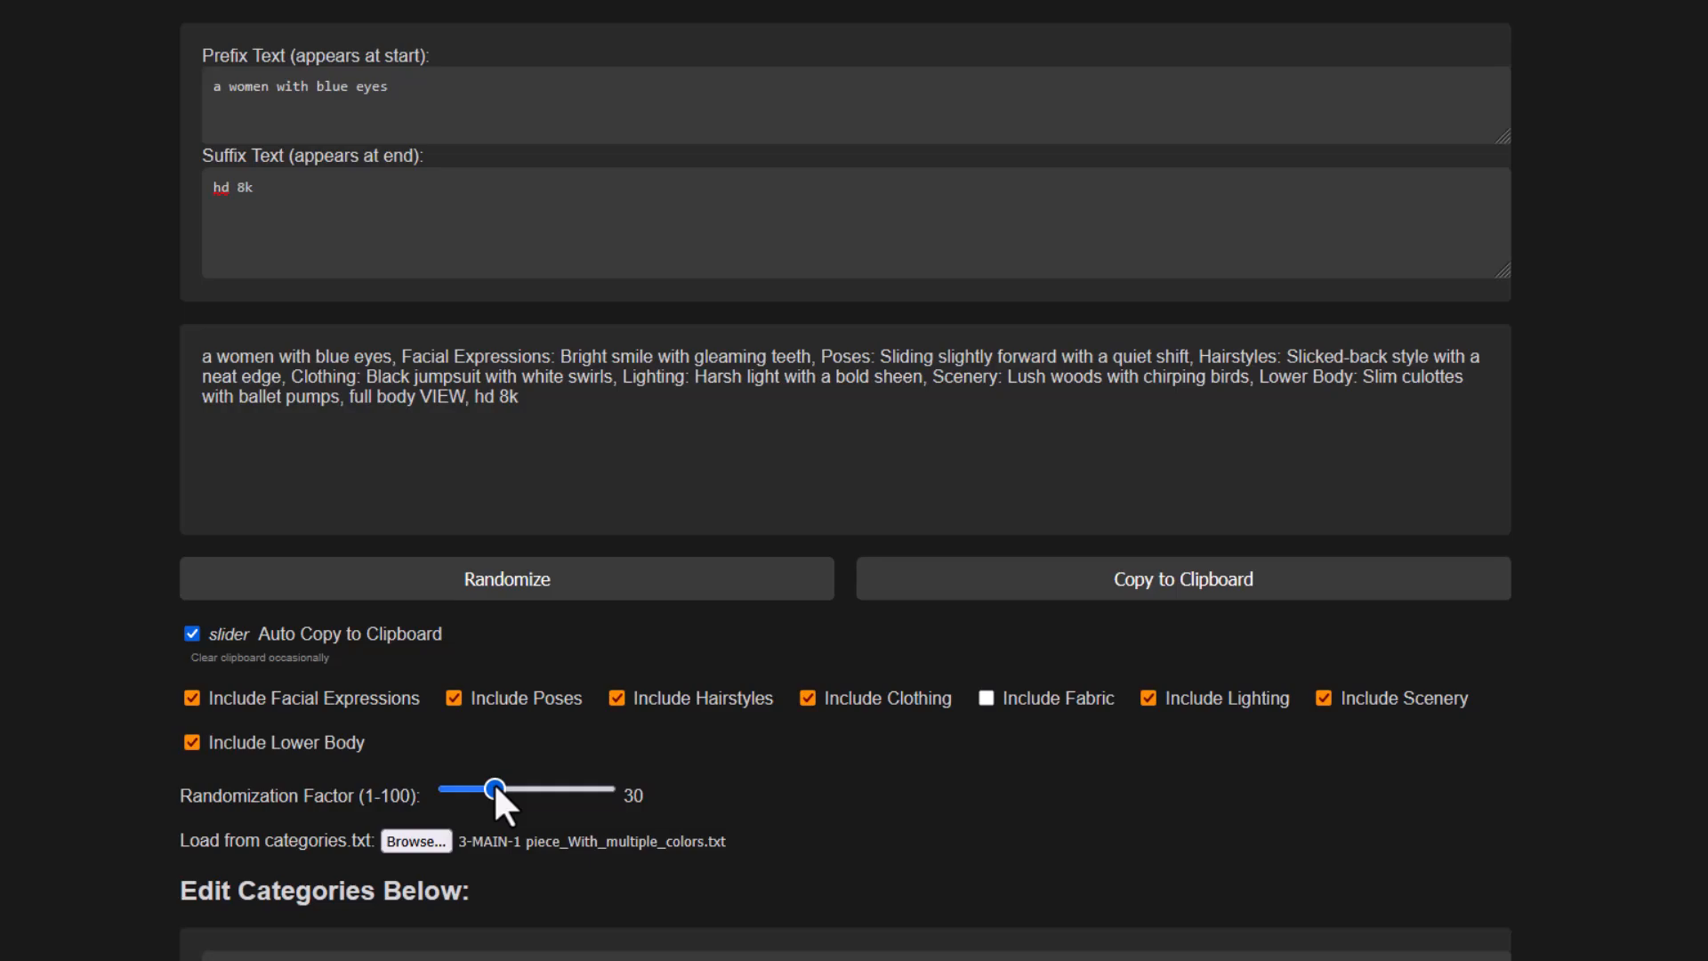
pyautogui.moveTo(494, 788); pyautogui.dragTo(494, 788)
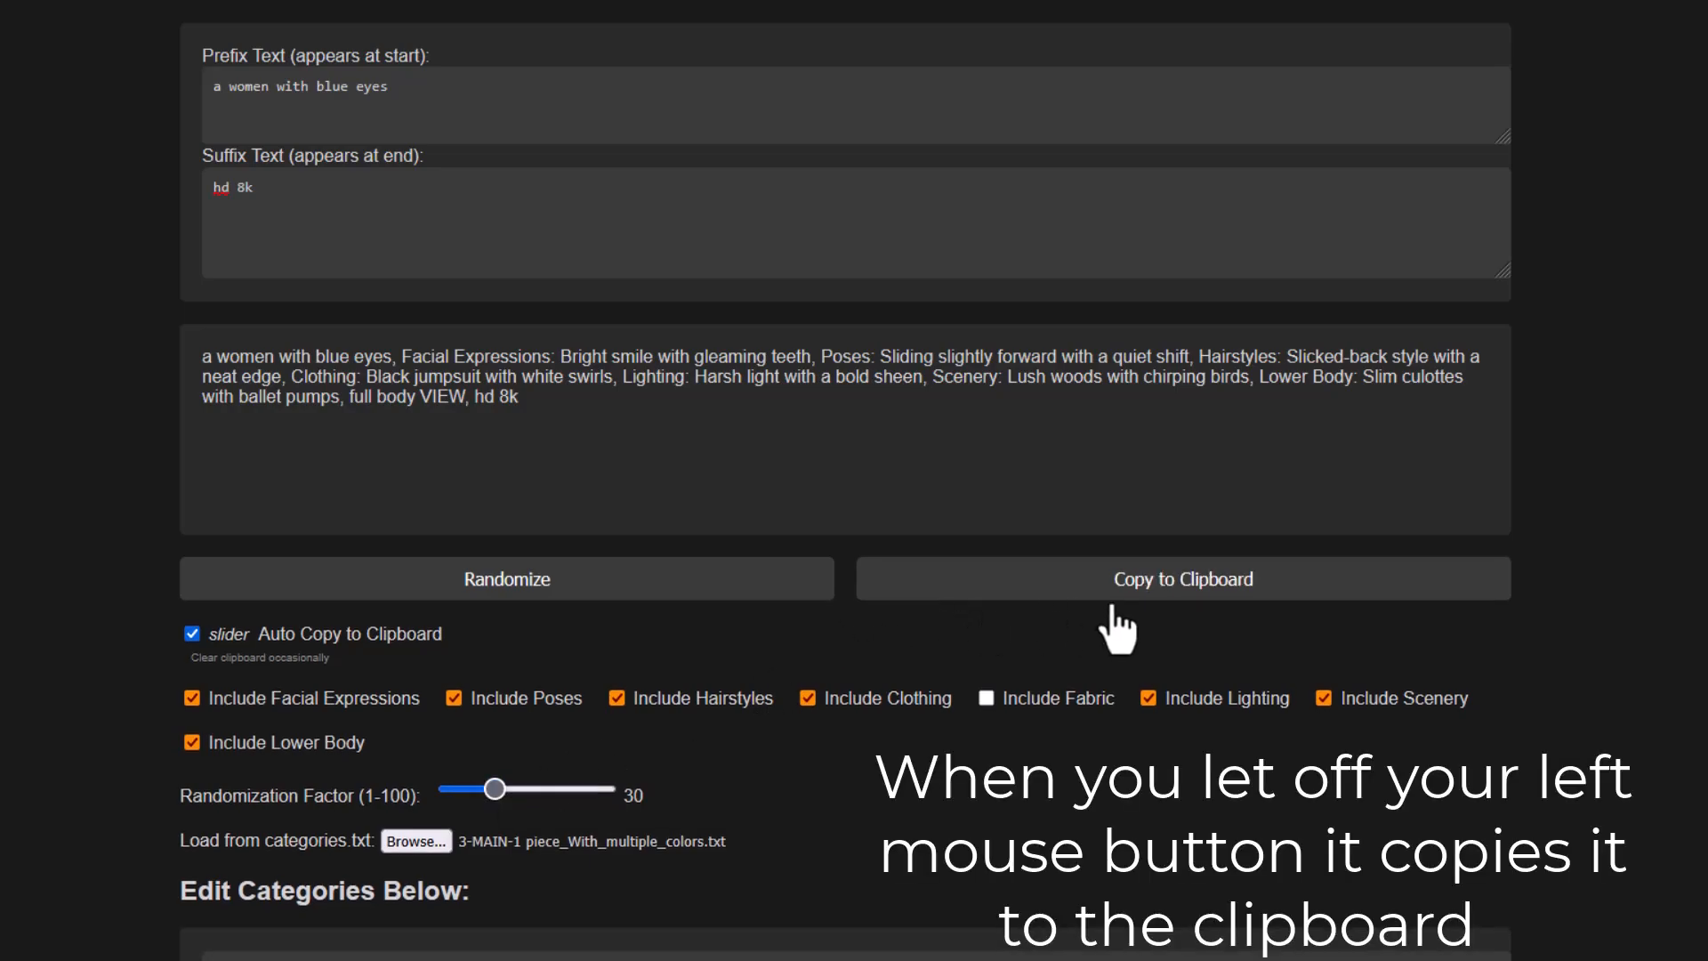
pyautogui.moveTo(493, 786); pyautogui.dragTo(530, 792)
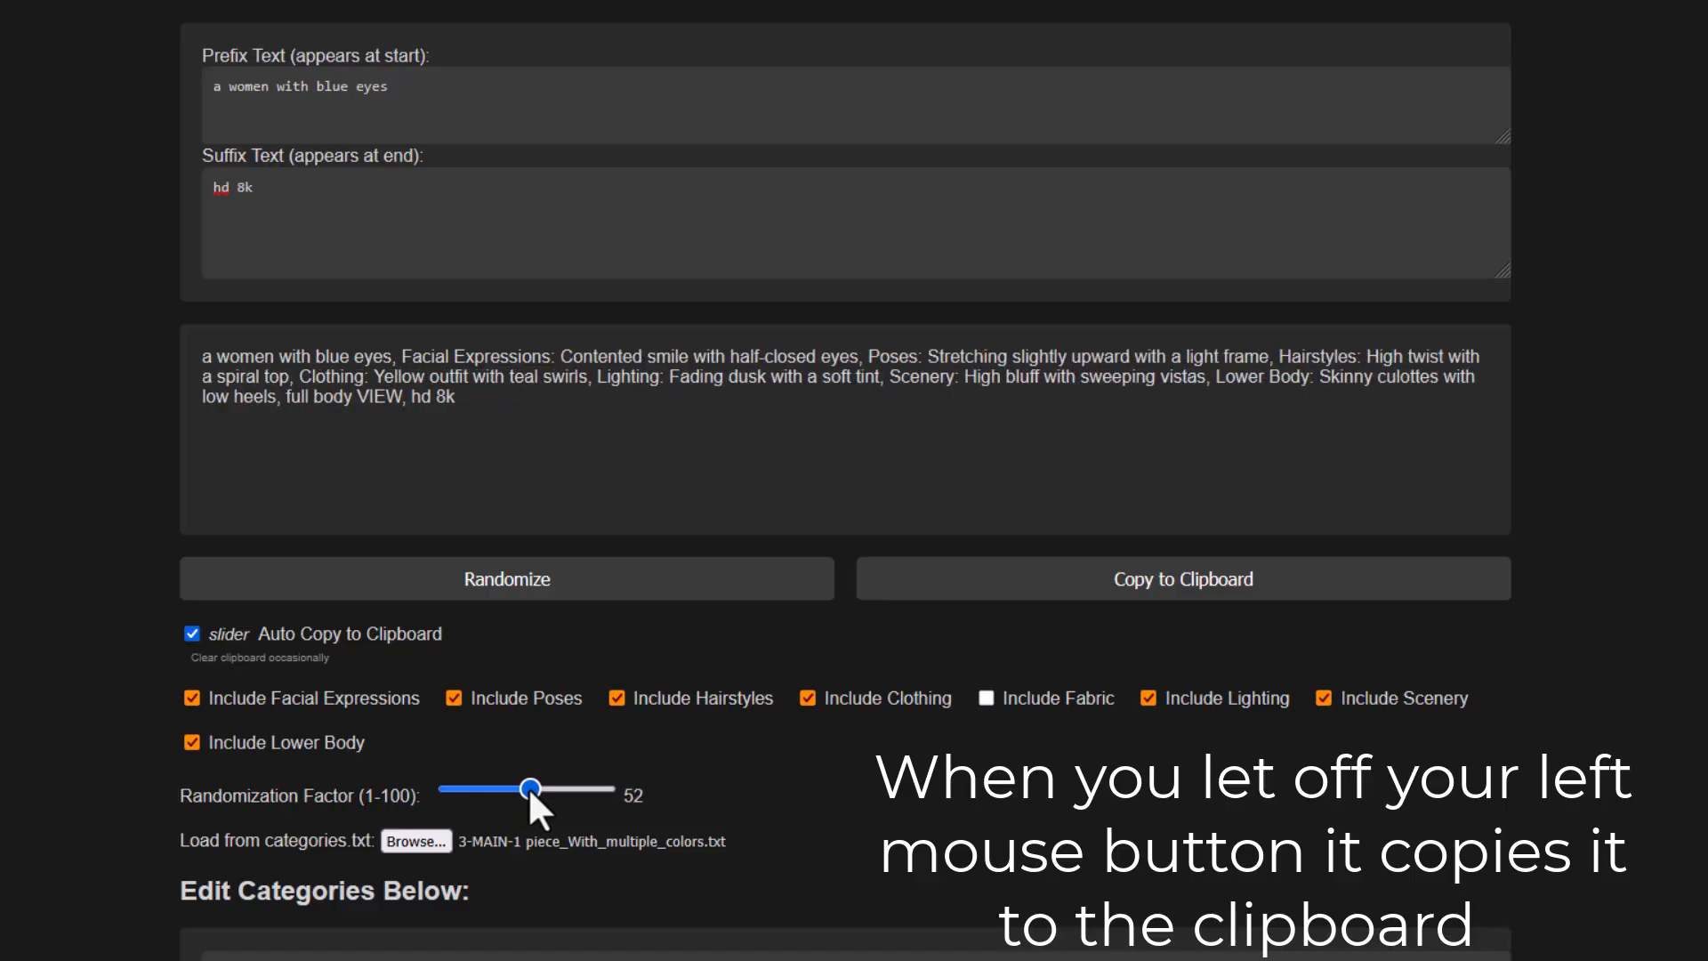
pyautogui.moveTo(530, 790); pyautogui.dragTo(530, 786)
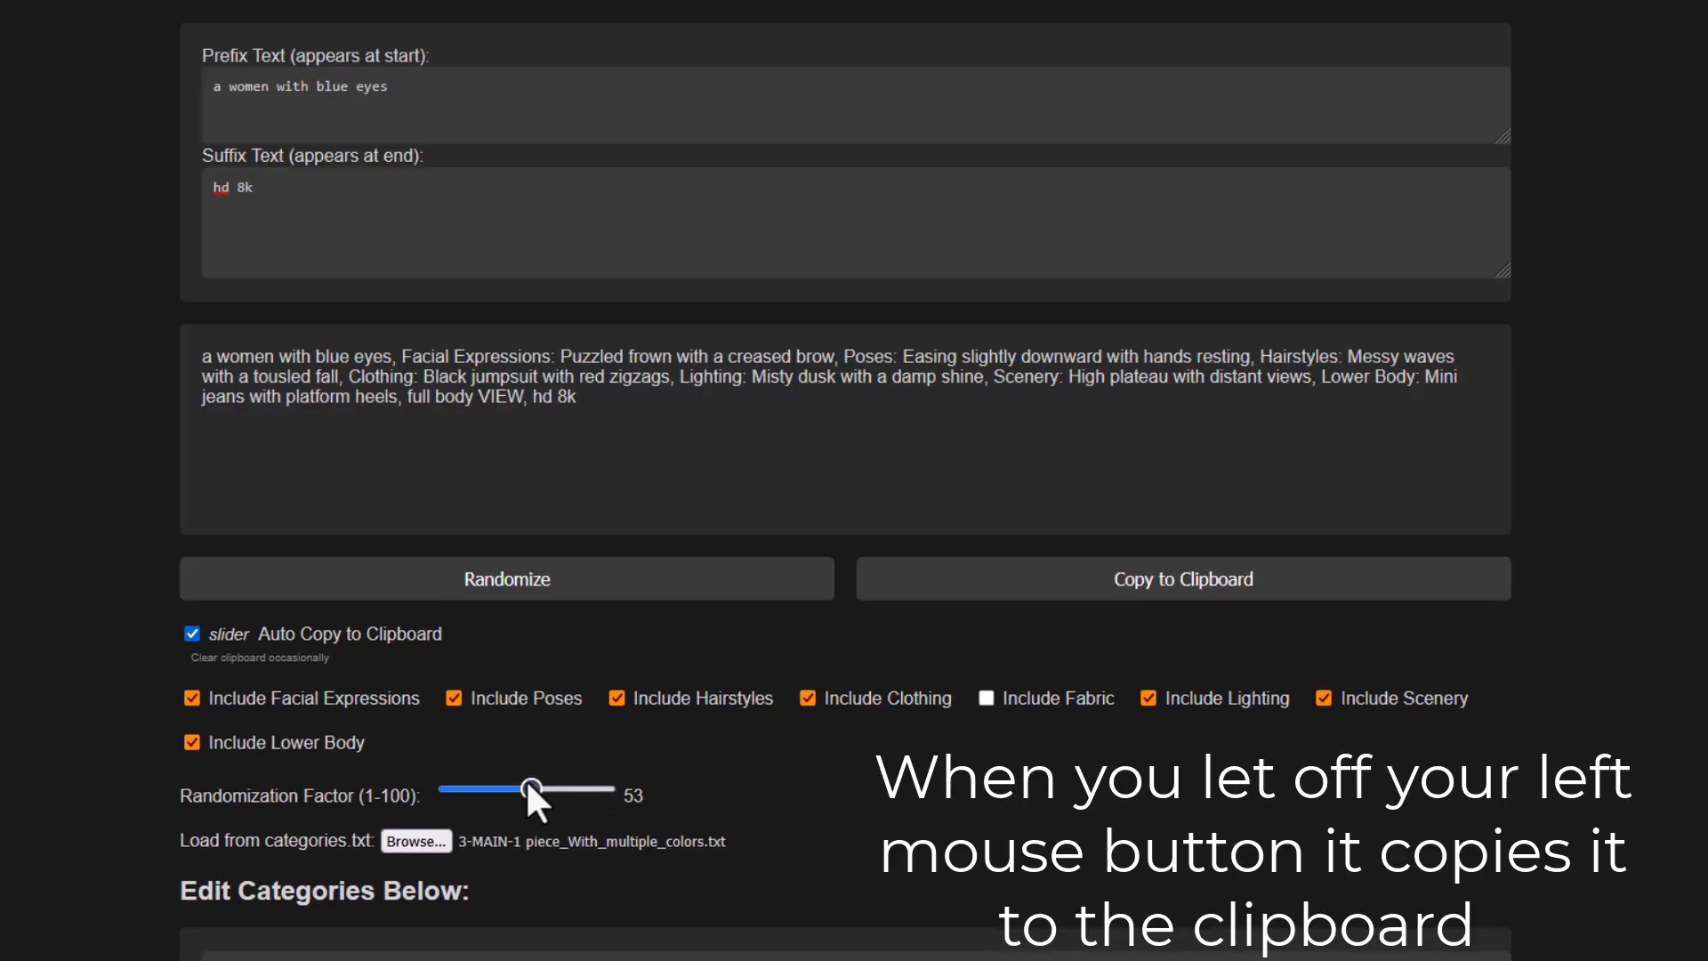
pyautogui.moveTo(530, 786)
pyautogui.mouseDown()
pyautogui.moveTo(579, 786)
pyautogui.moveTo(540, 794)
pyautogui.mouseUp()
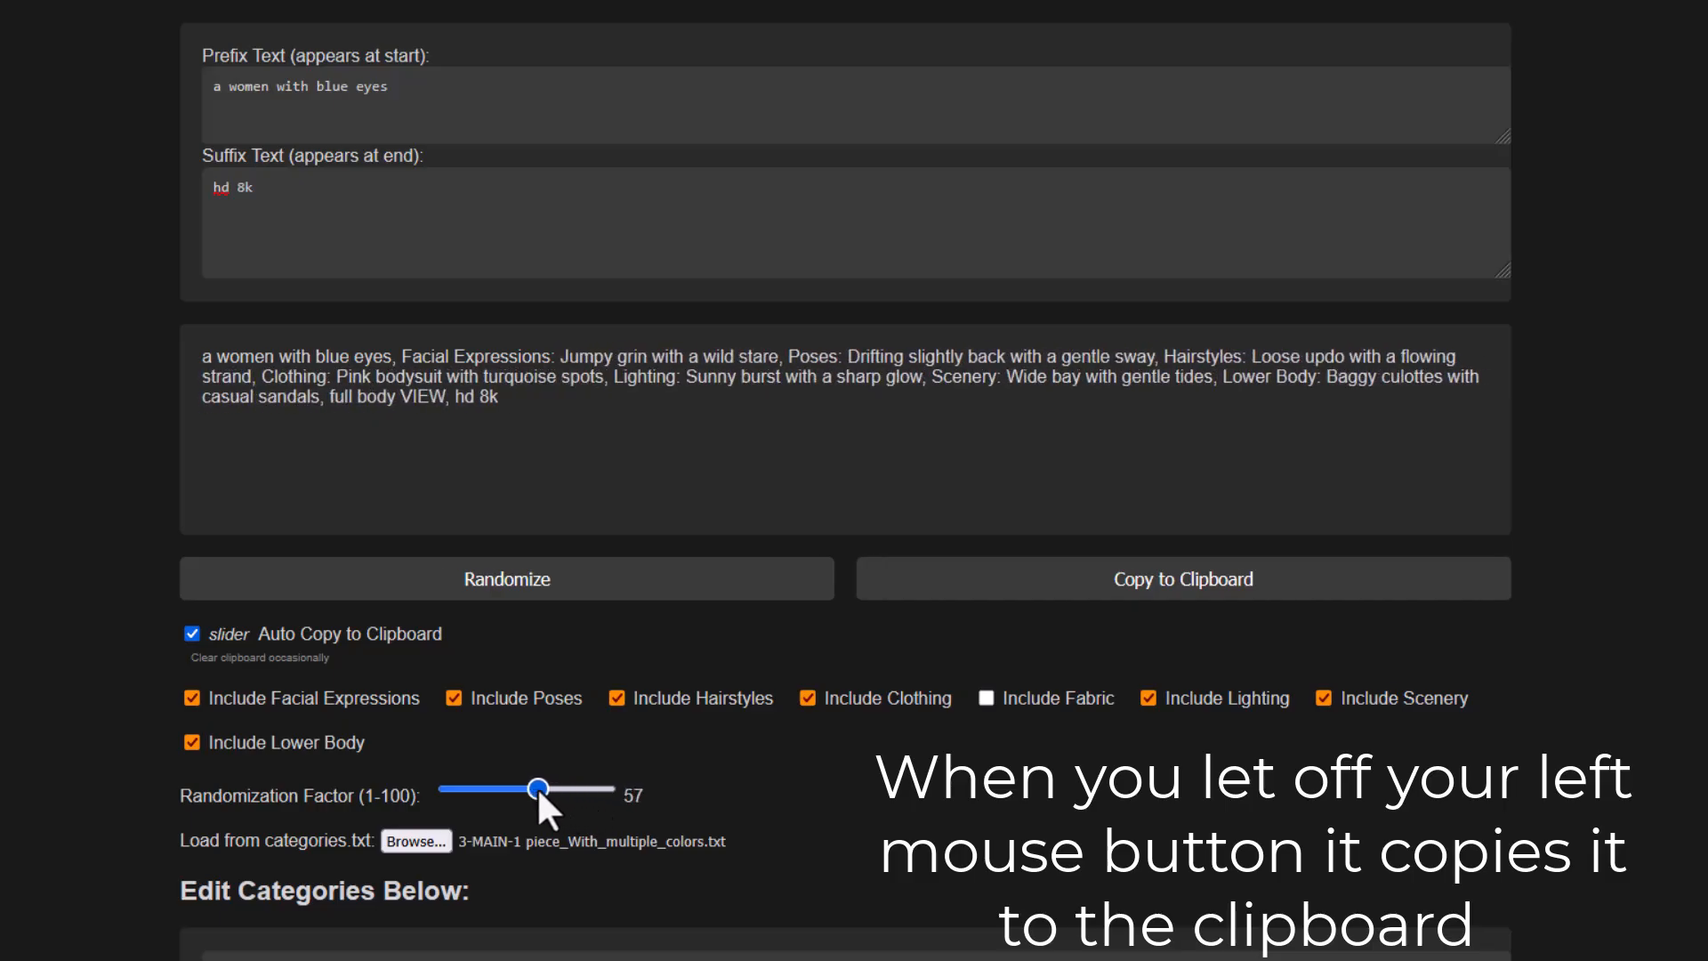
pyautogui.moveTo(536, 786); pyautogui.dragTo(526, 786)
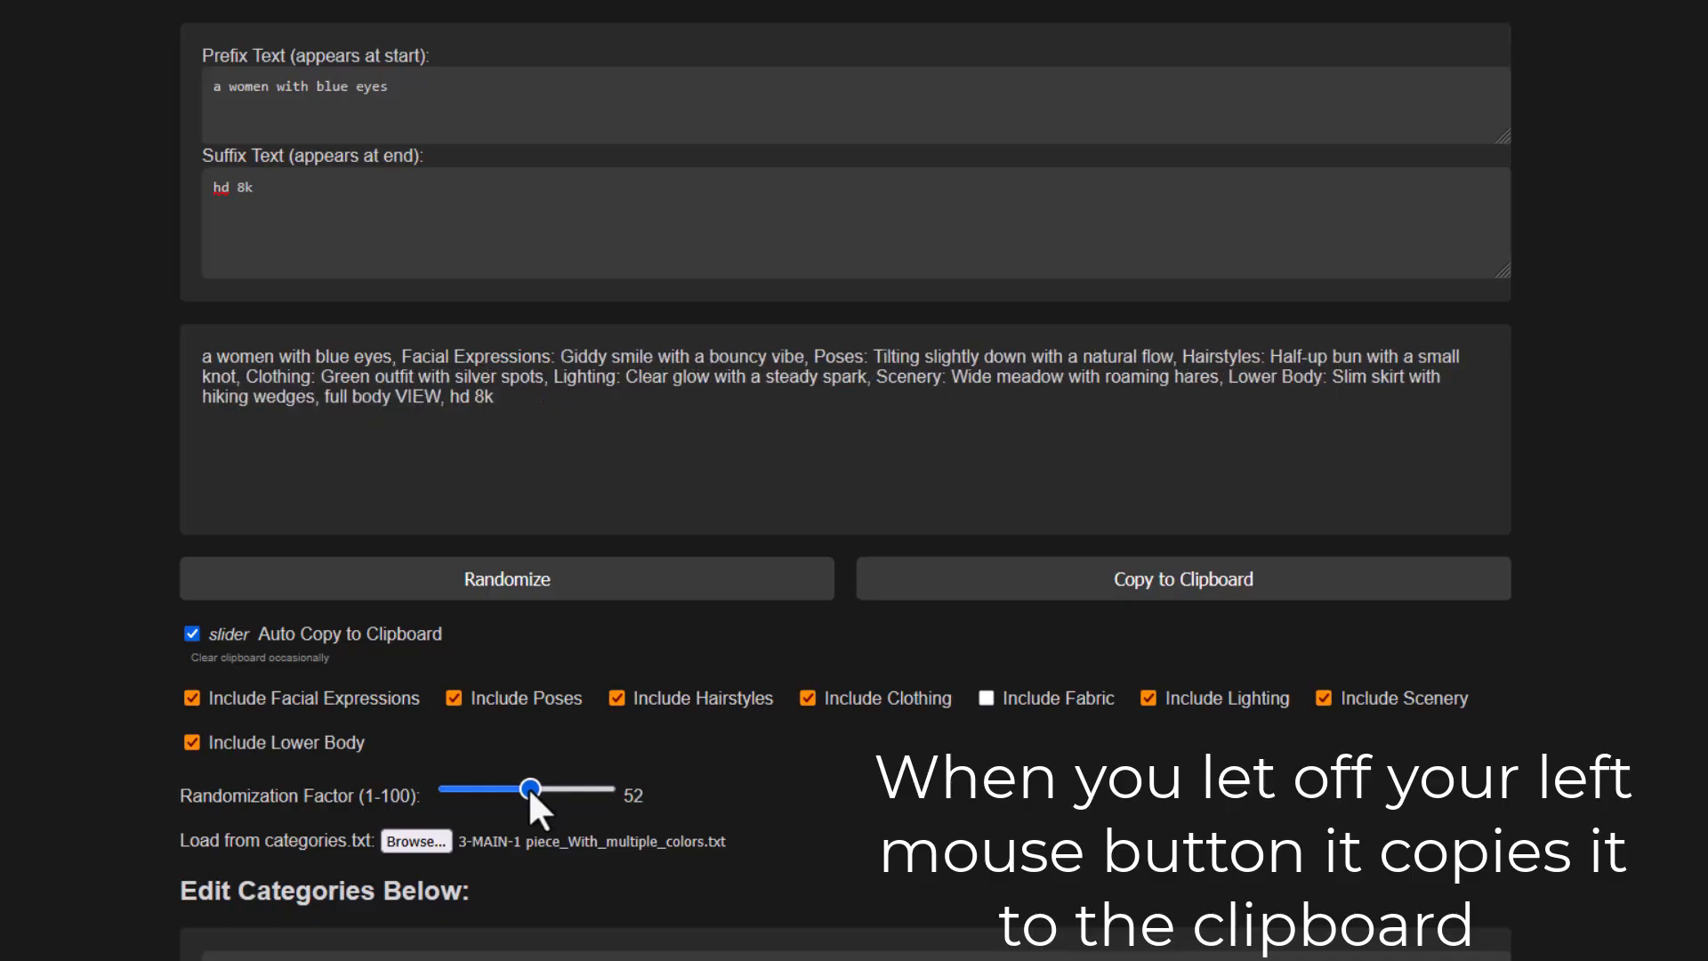
pyautogui.moveTo(526, 787); pyautogui.dragTo(527, 786)
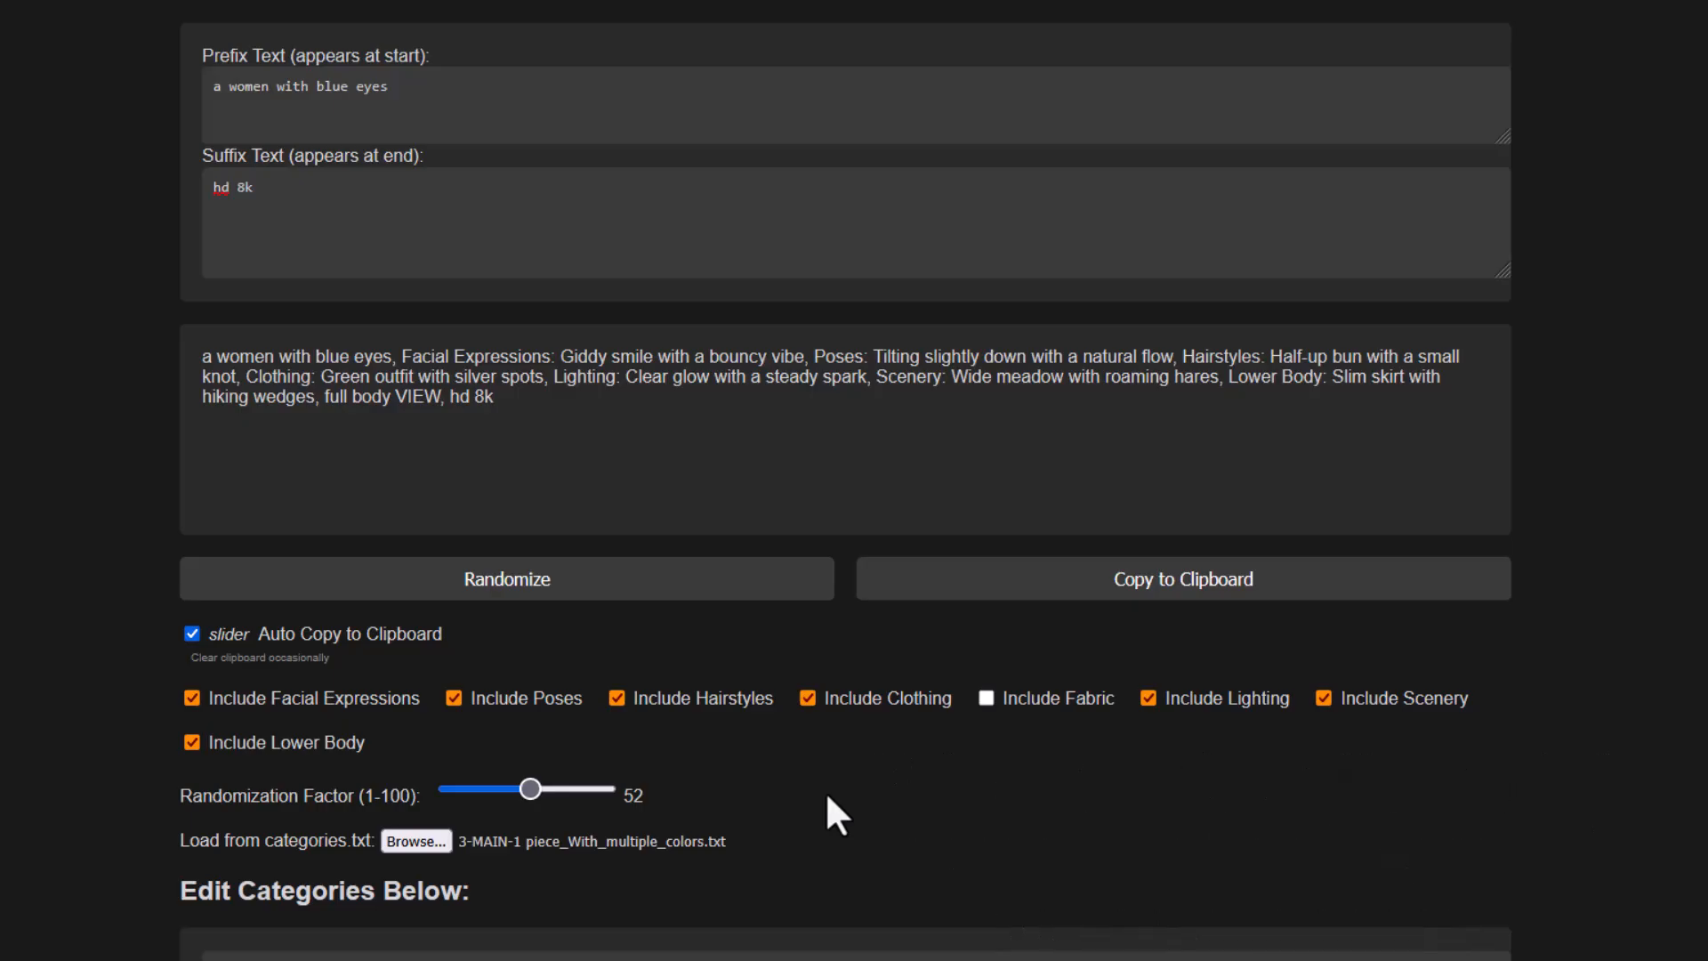
# Check the clipboard history, close it, and set the randomization factor to 63.
pyautogui.press('super+v')
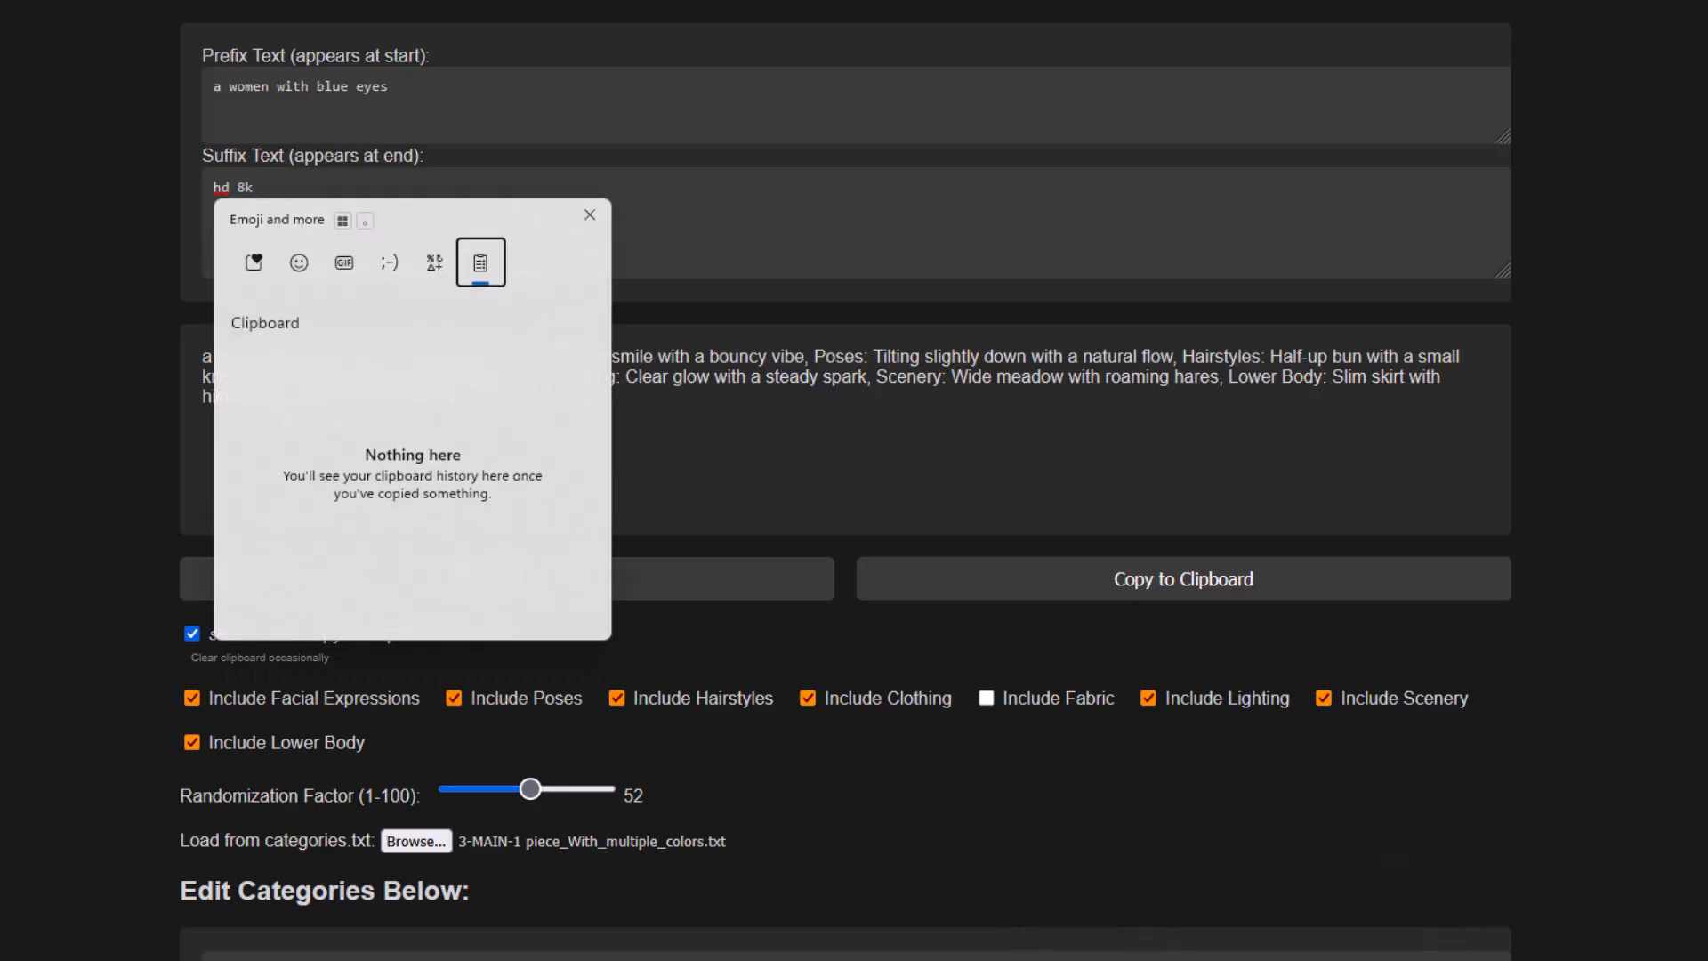
pyautogui.click(588, 219)
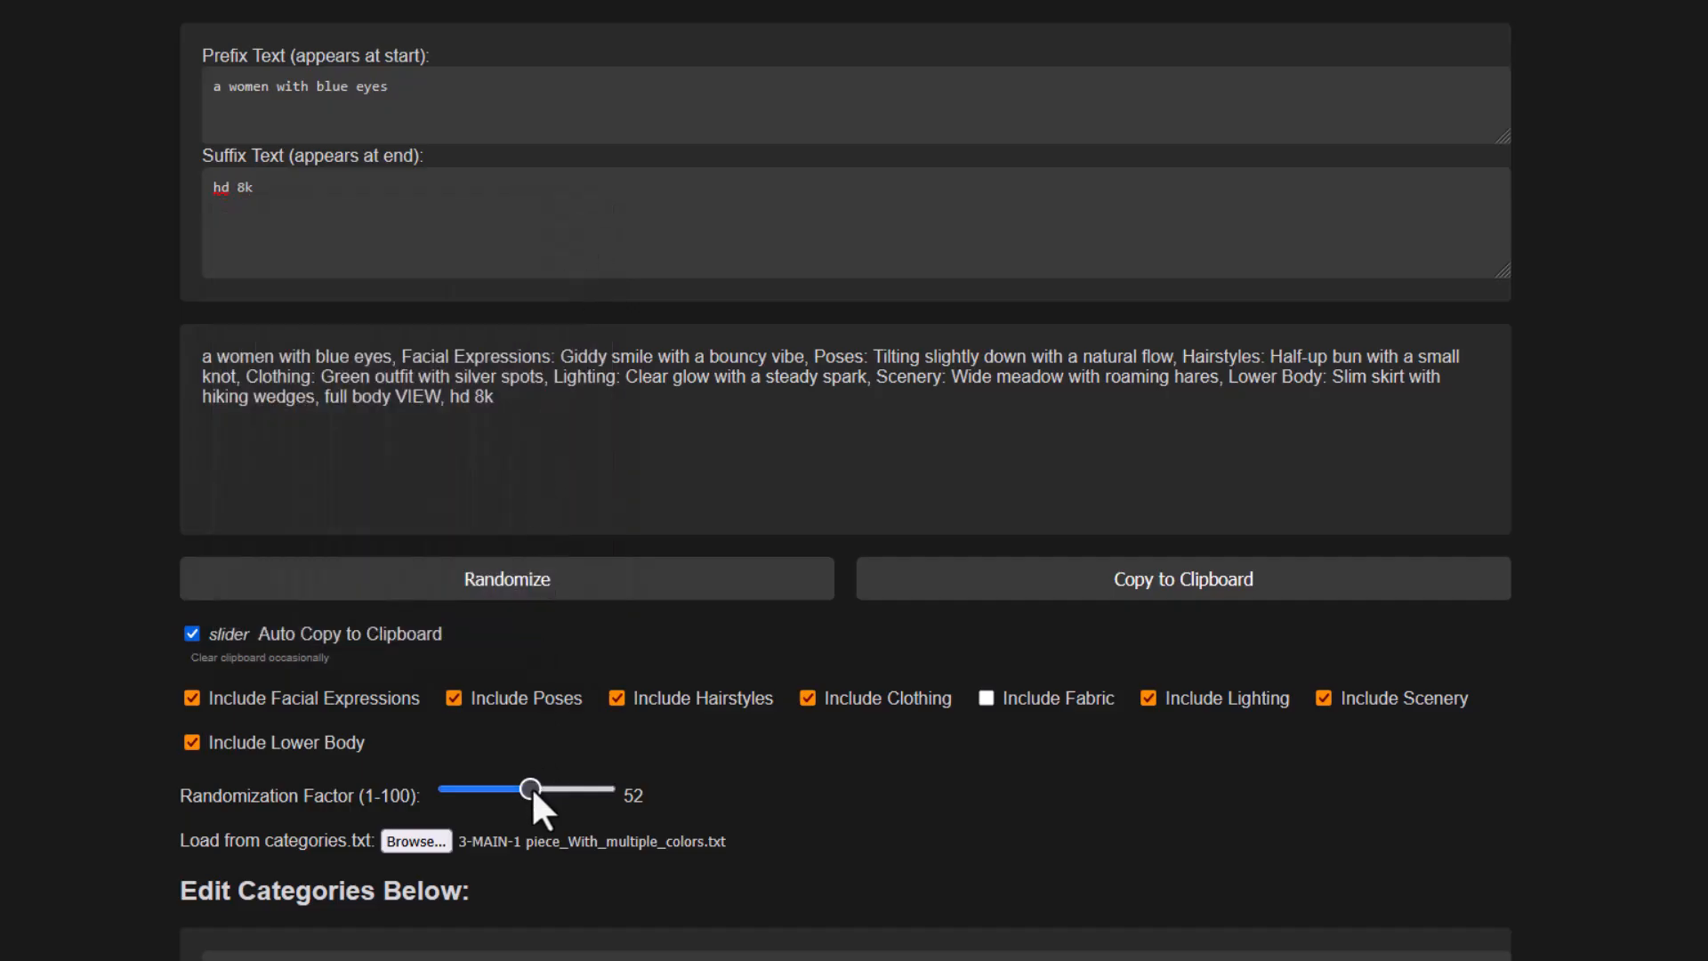
pyautogui.moveTo(531, 787)
pyautogui.mouseDown()
pyautogui.moveTo(477, 795)
pyautogui.moveTo(546, 784)
pyautogui.mouseUp()
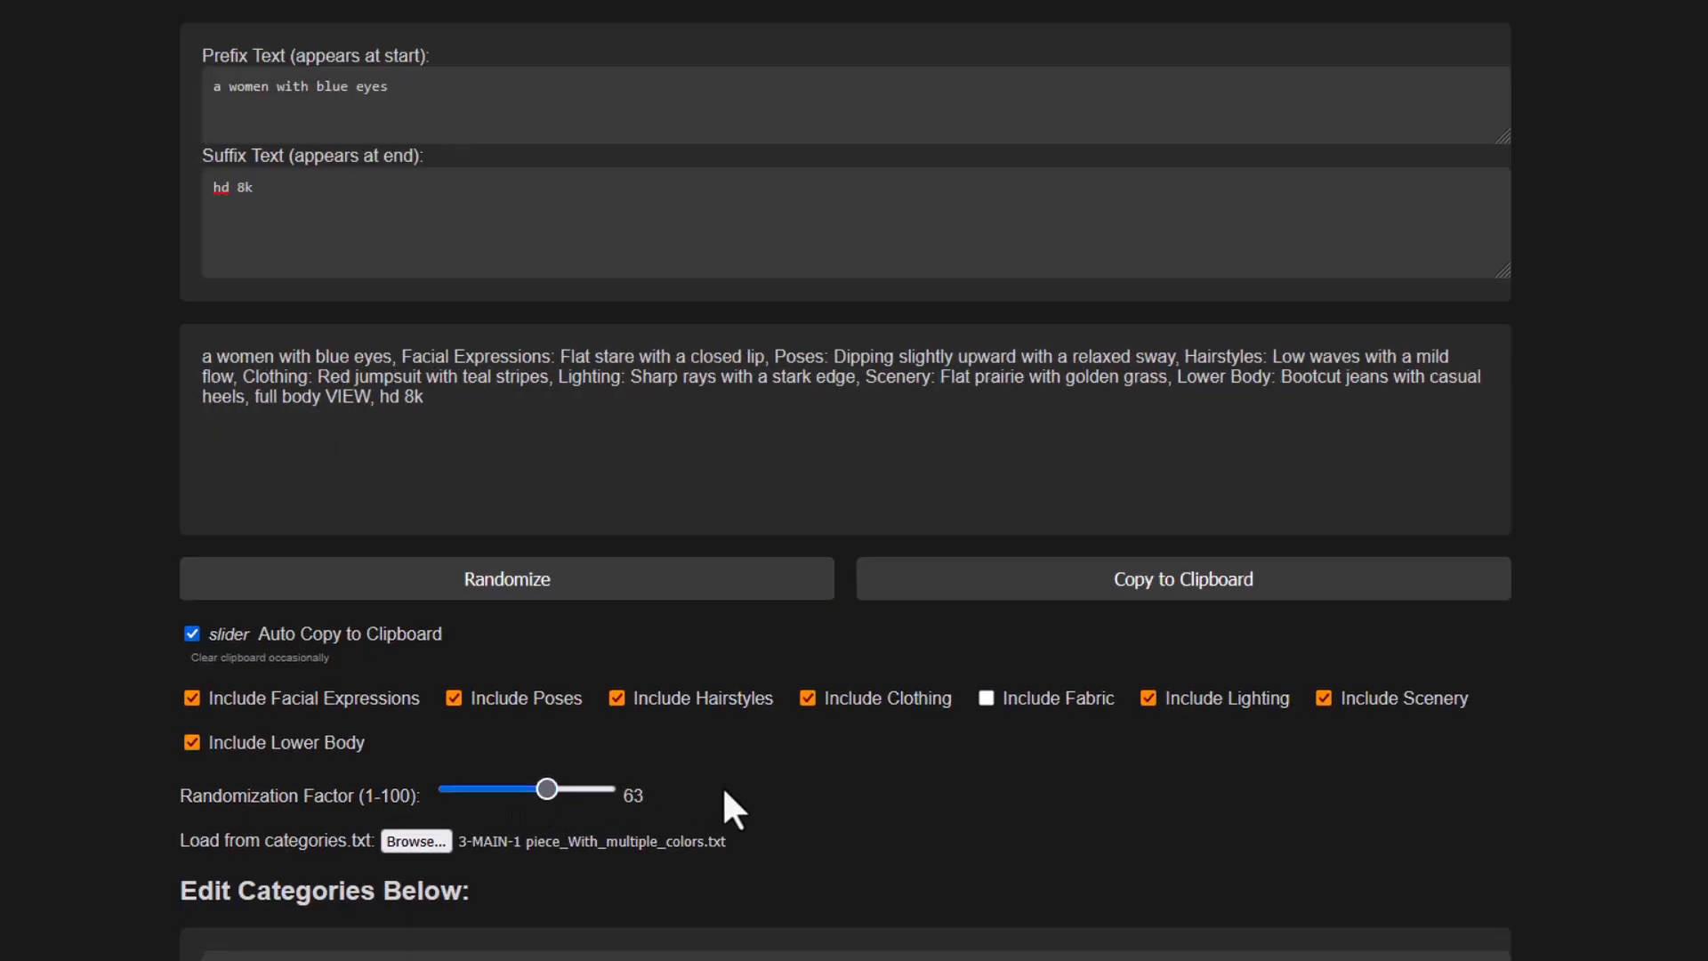
# Check the copied prompts in the clipboard history and close it.
pyautogui.press('super+v')
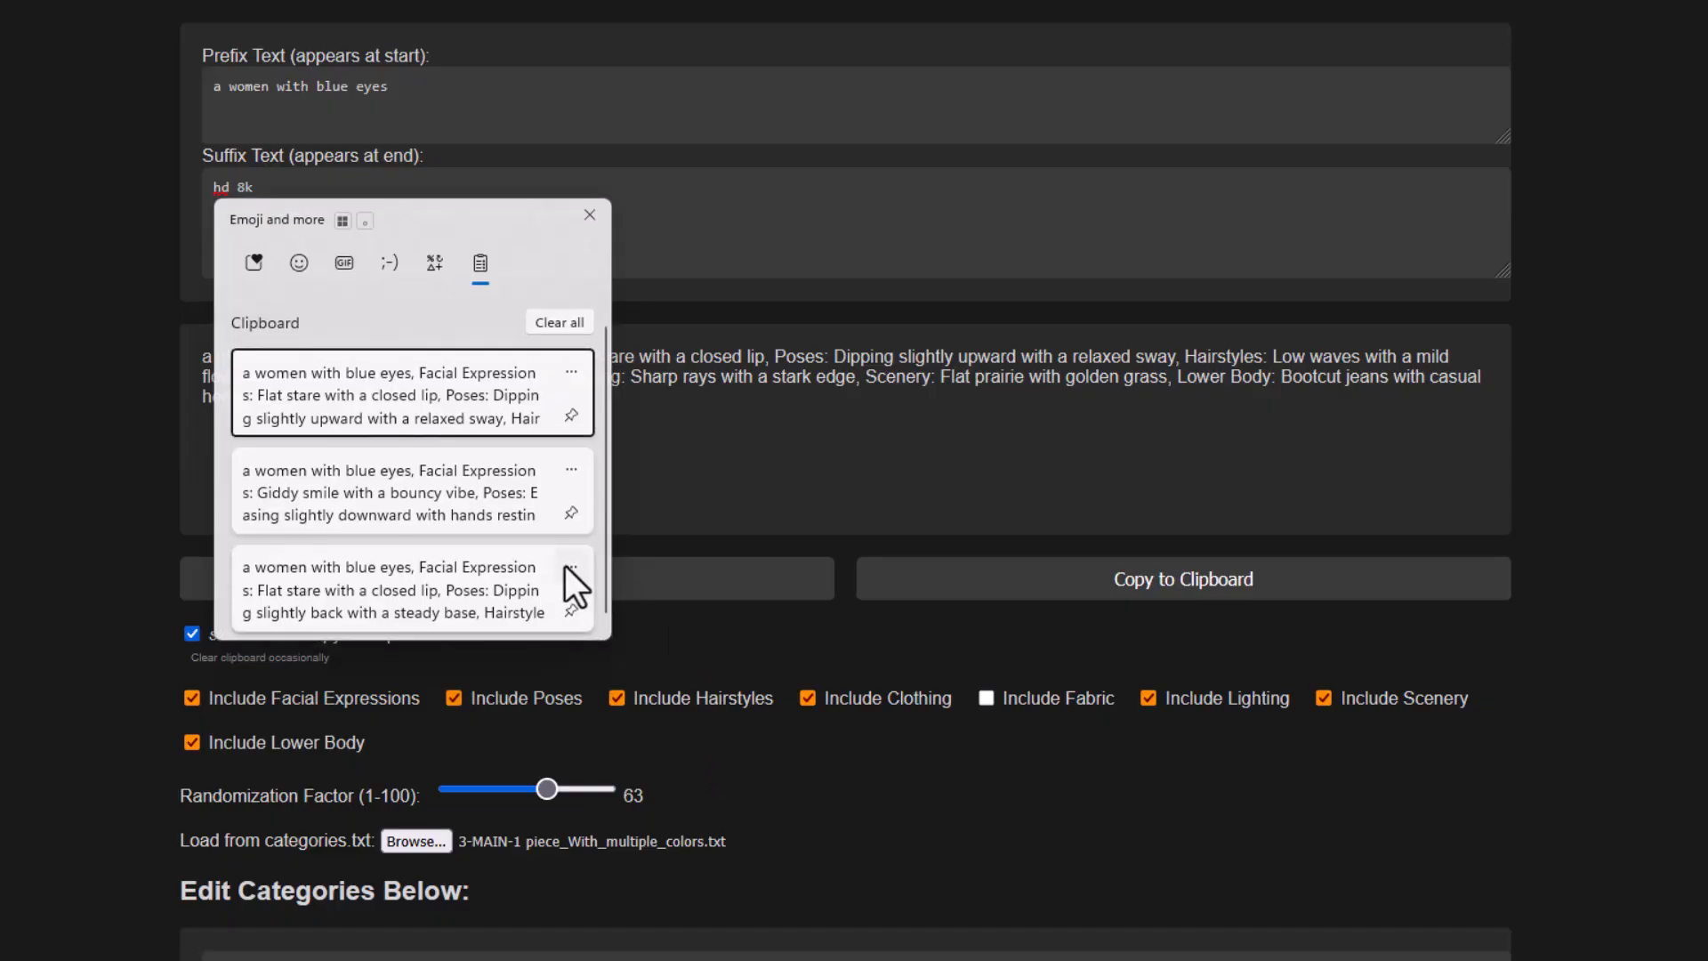
pyautogui.scroll(-1, 569, 569)
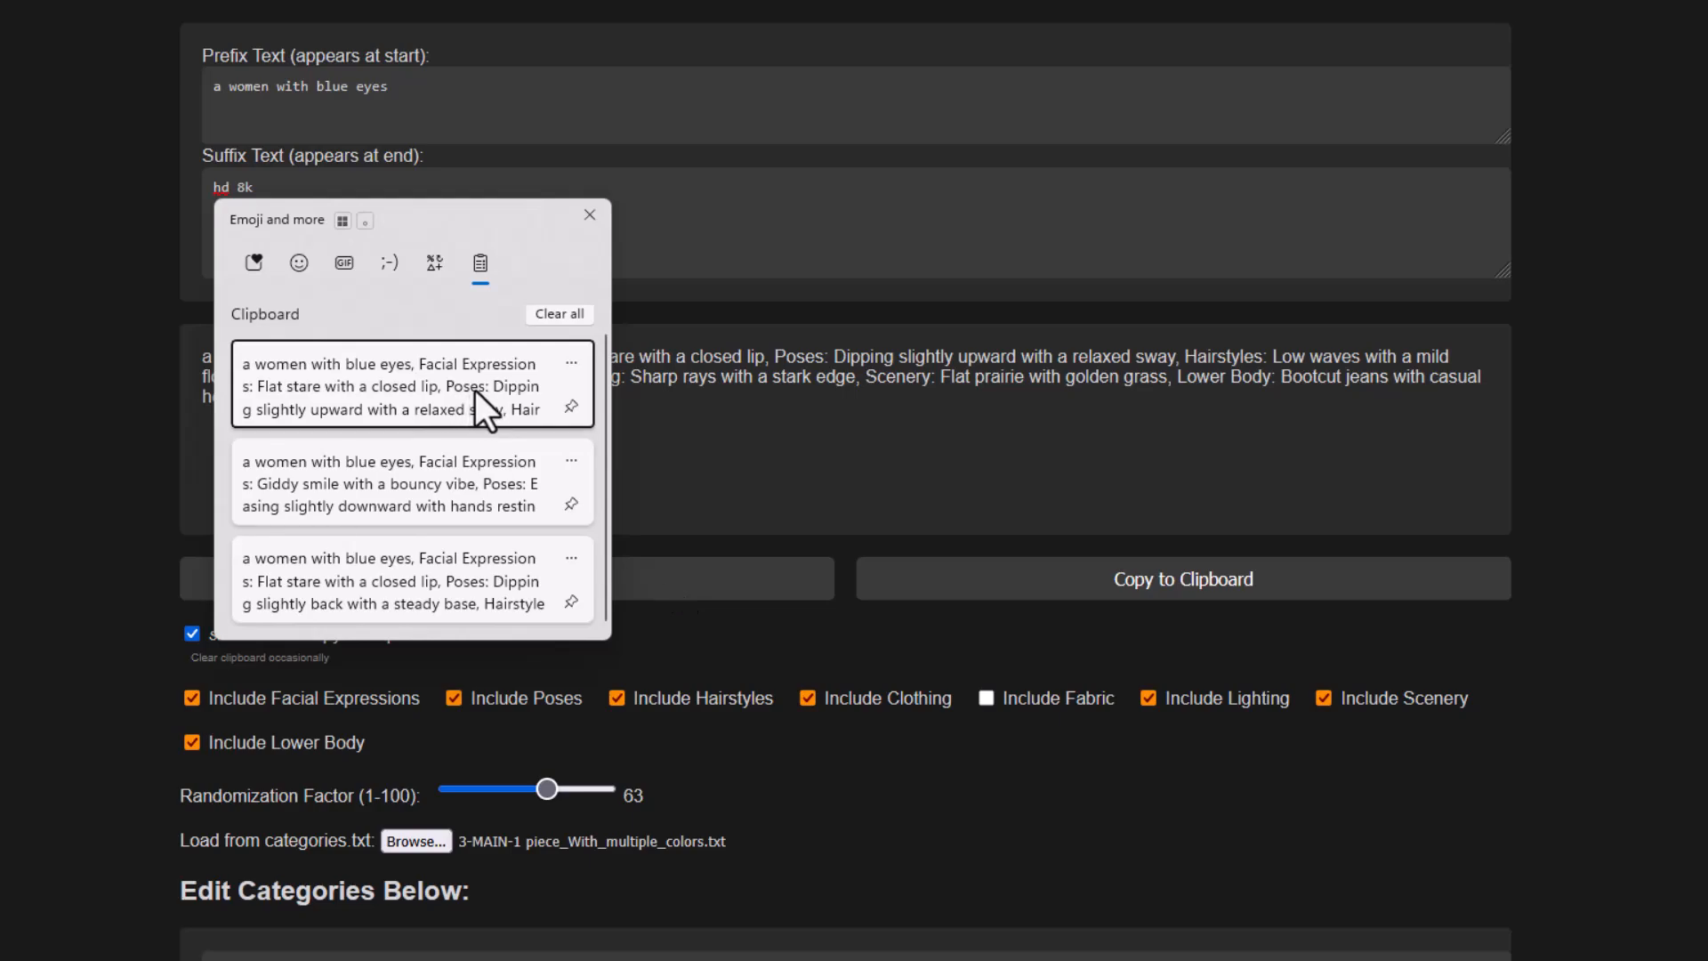
pyautogui.click(591, 216)
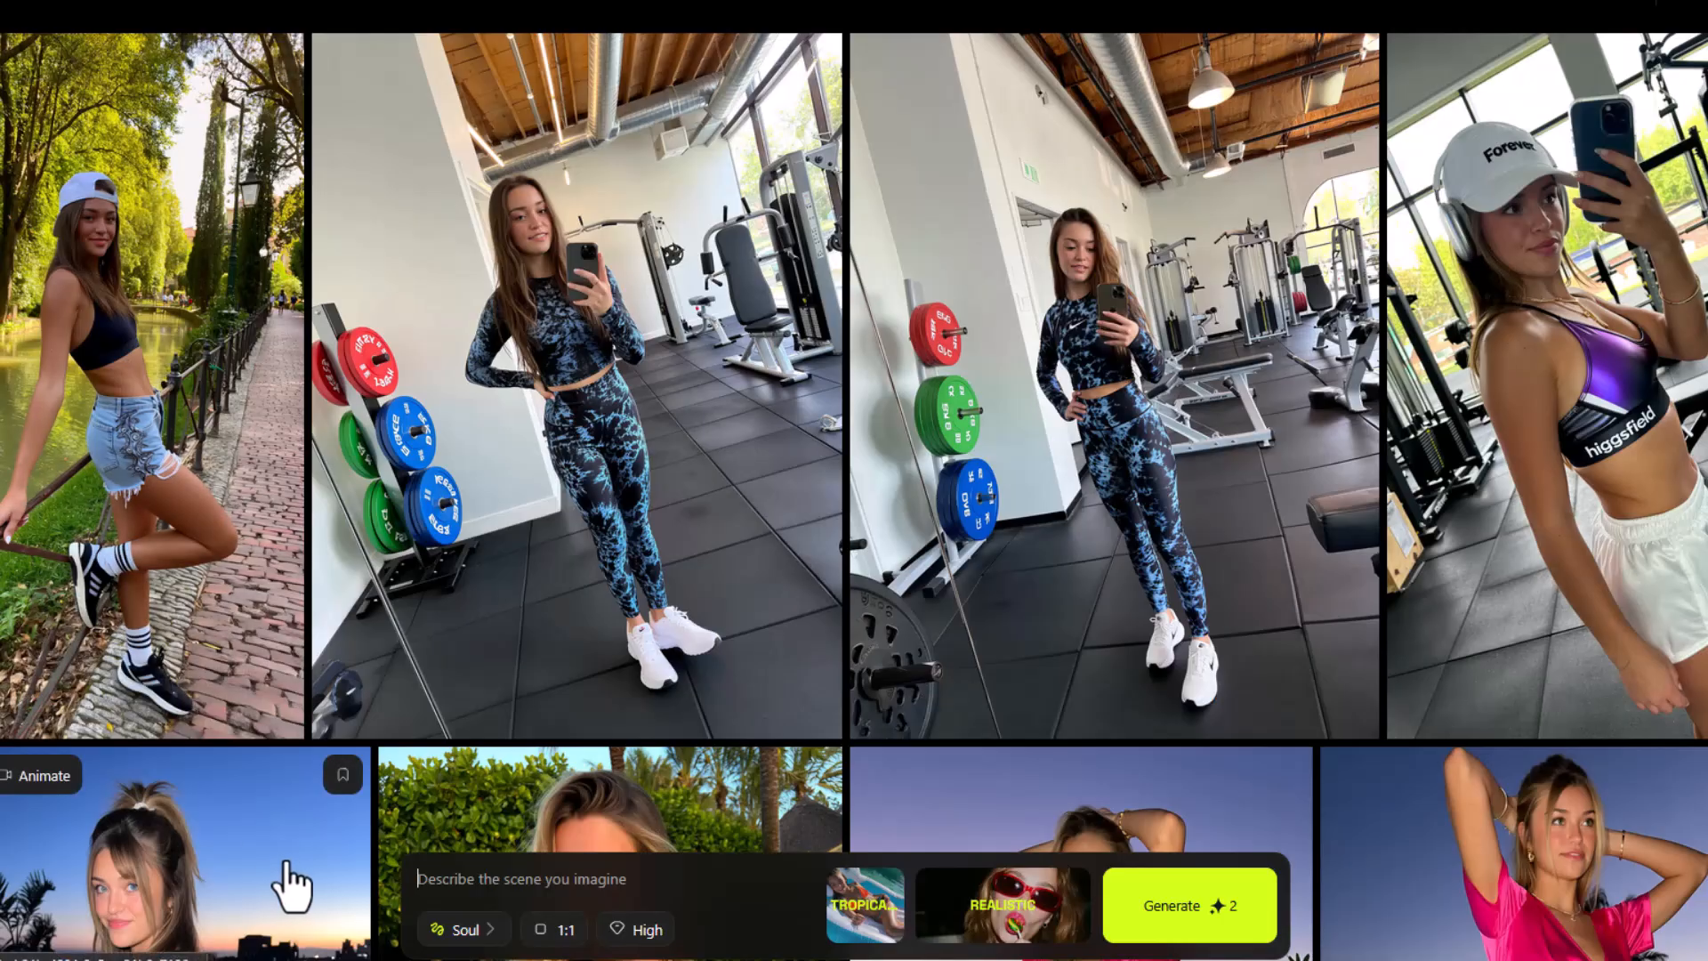
# Switch to Higgsfield, fill the scene prompt with the newest clipboard history entry ("Dipping slightly upward with a relaxed sway") and generate the images.
pyautogui.scroll(-3, 288, 885)
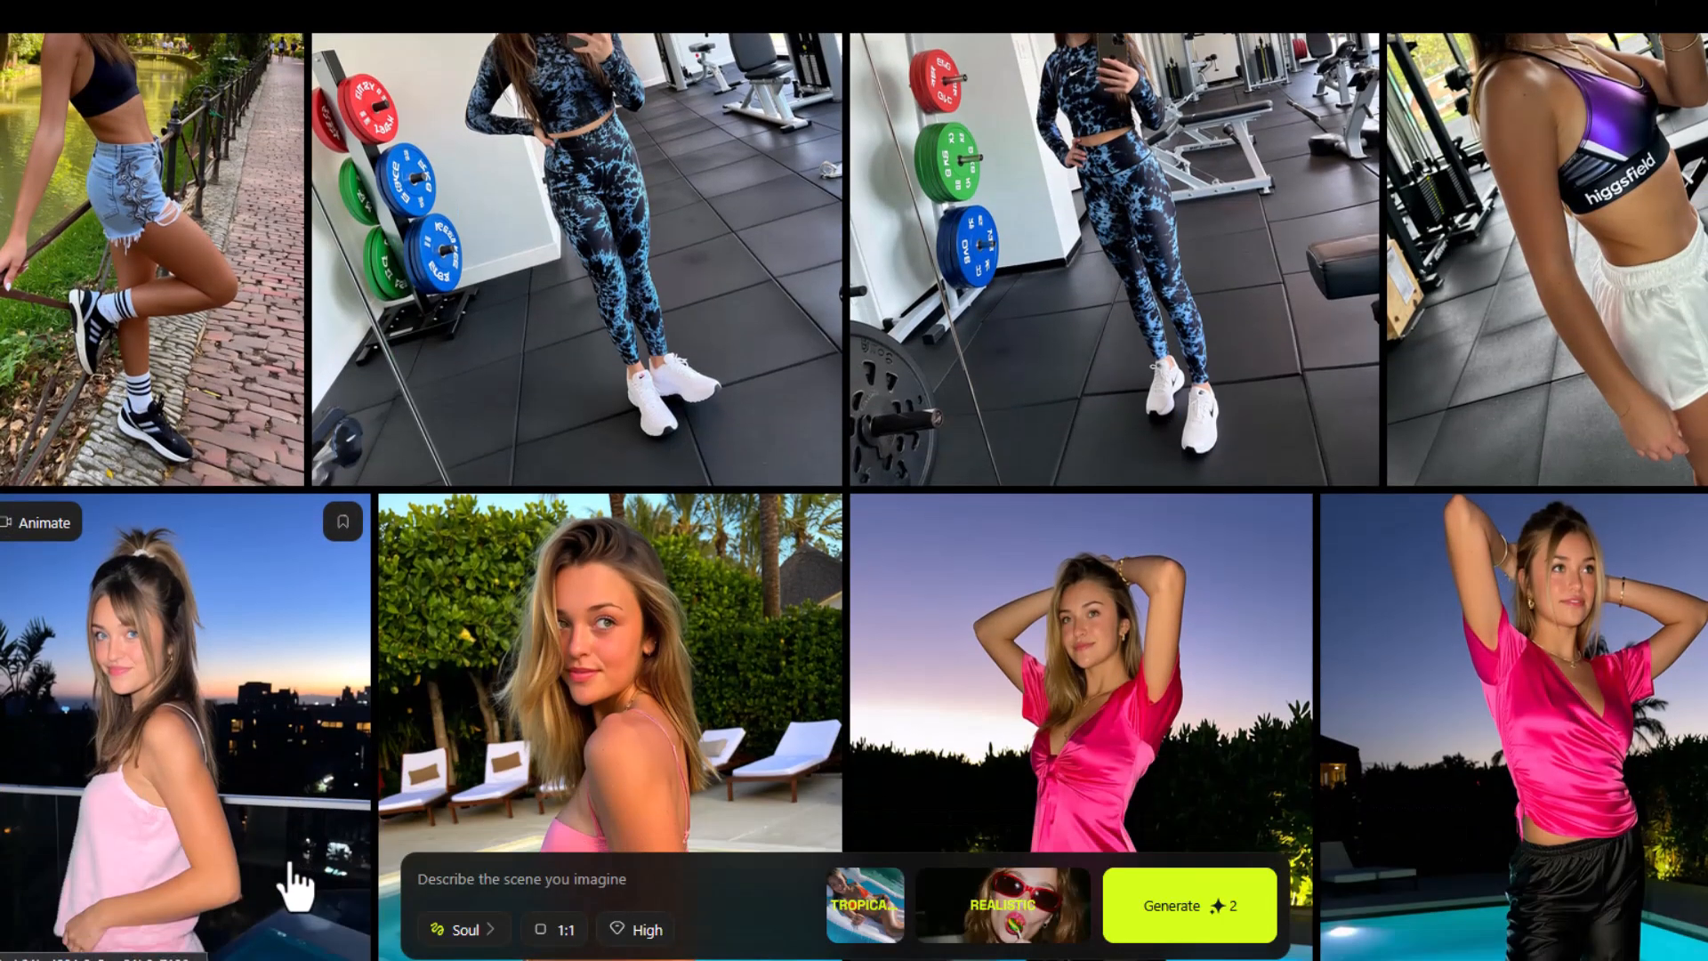
pyautogui.click(645, 878)
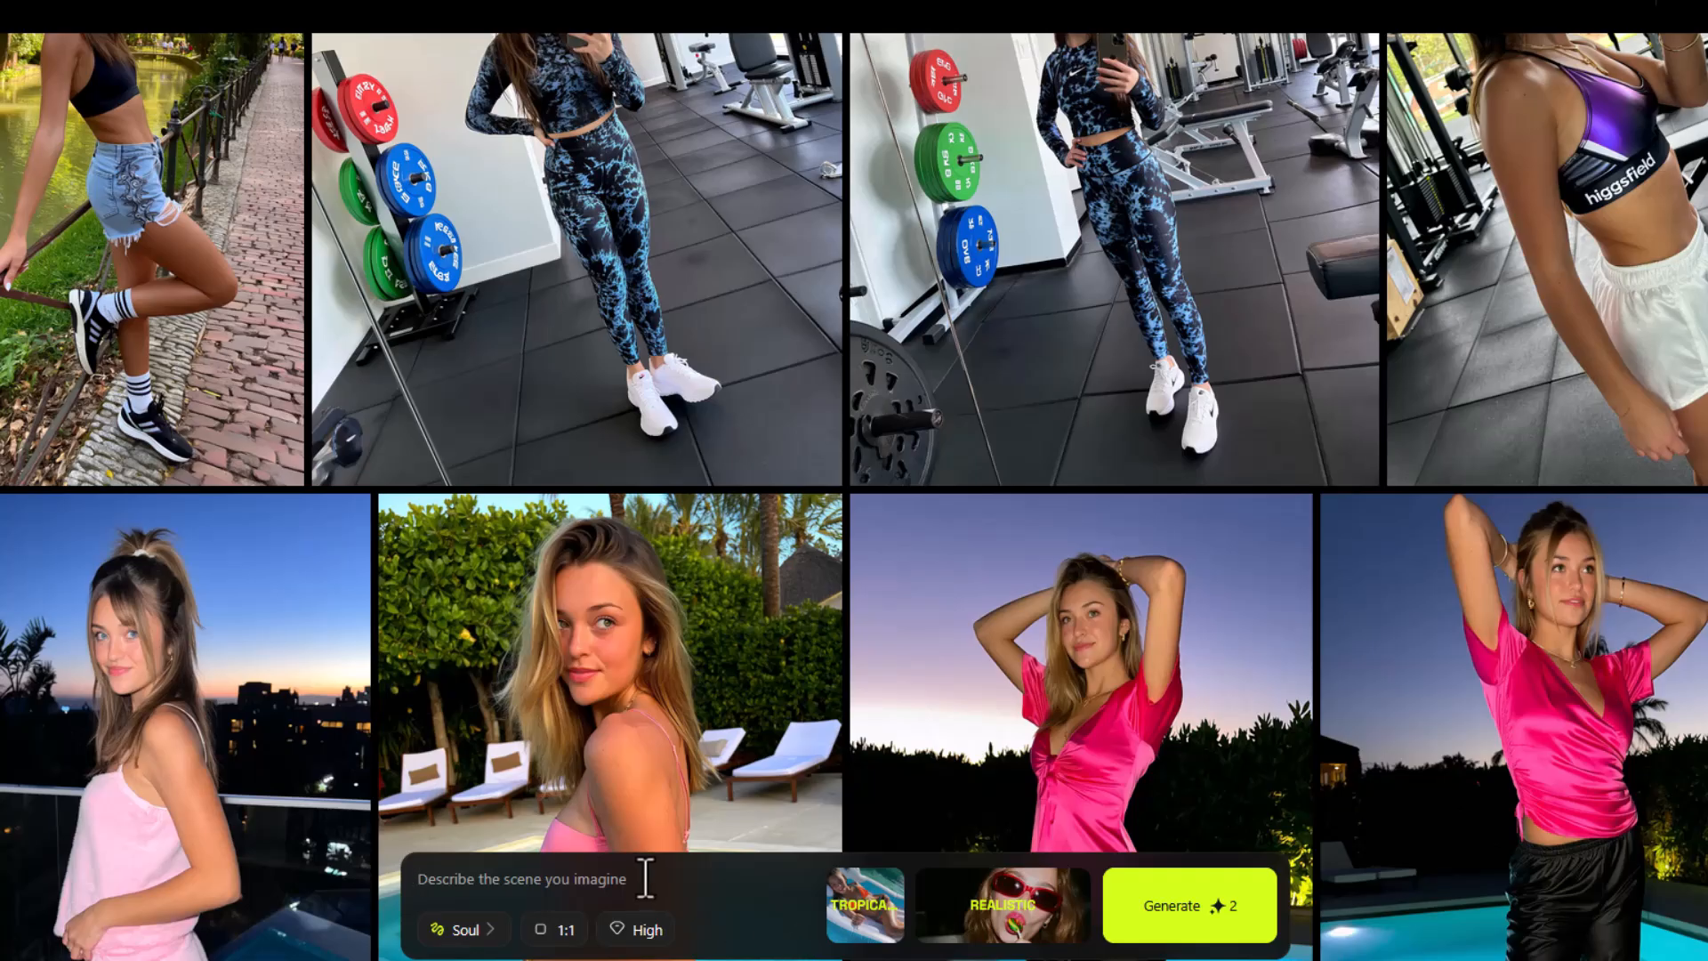
pyautogui.press('super+v')
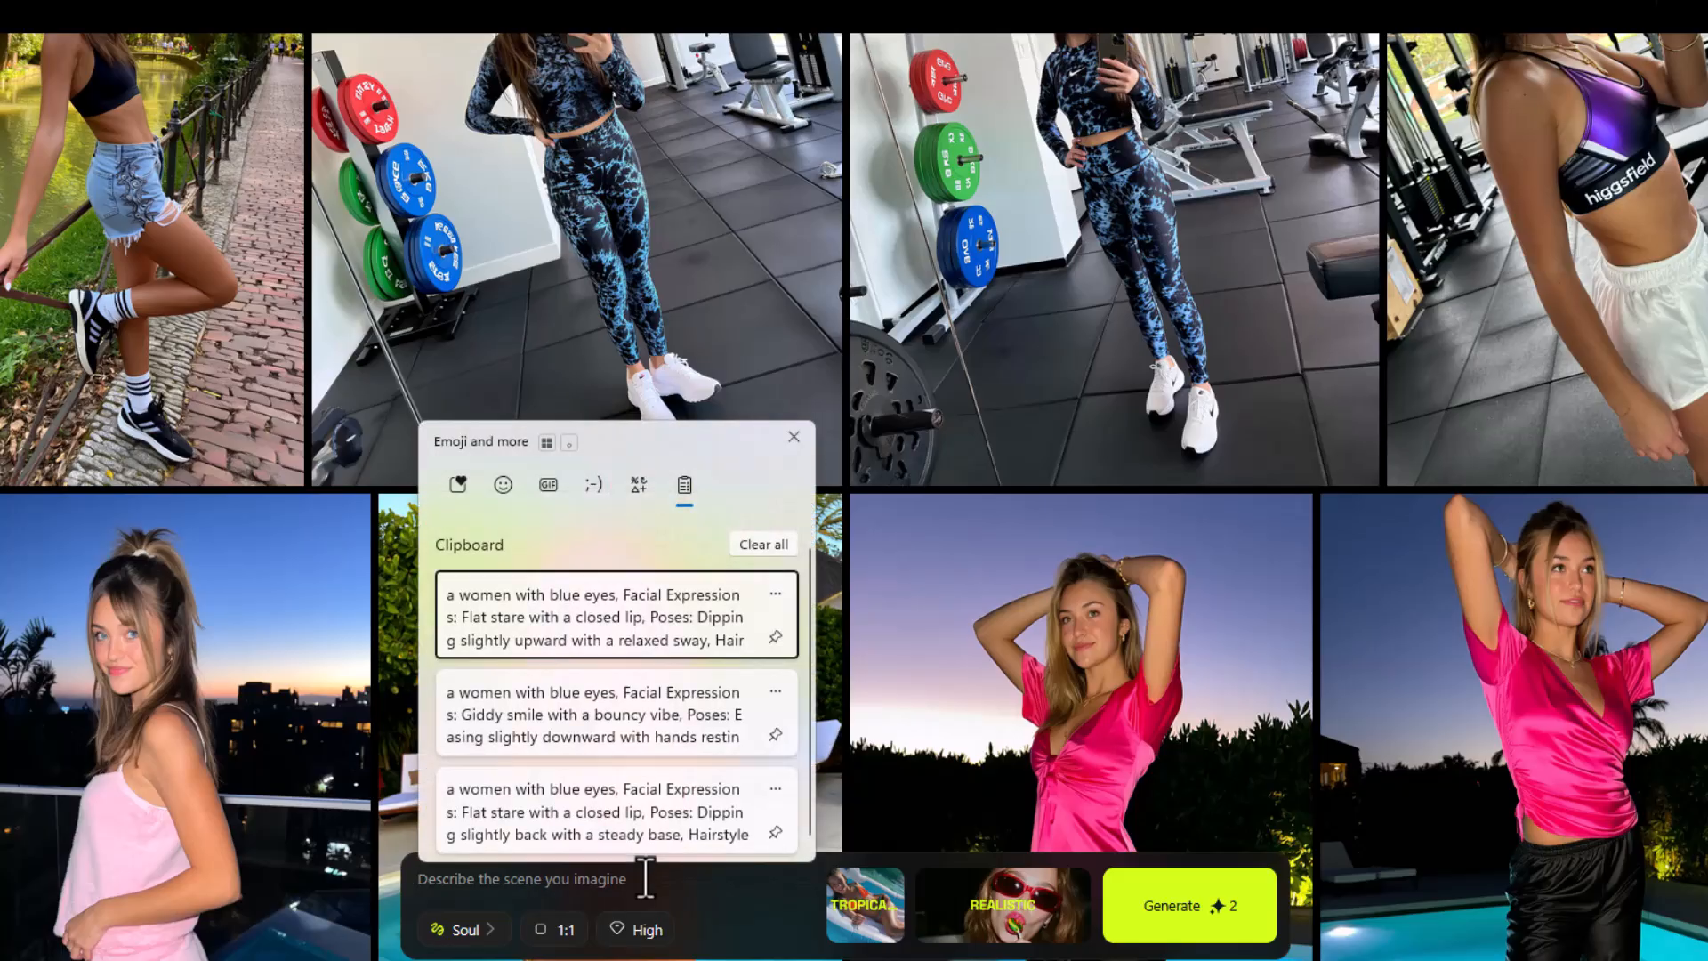
pyautogui.click(621, 627)
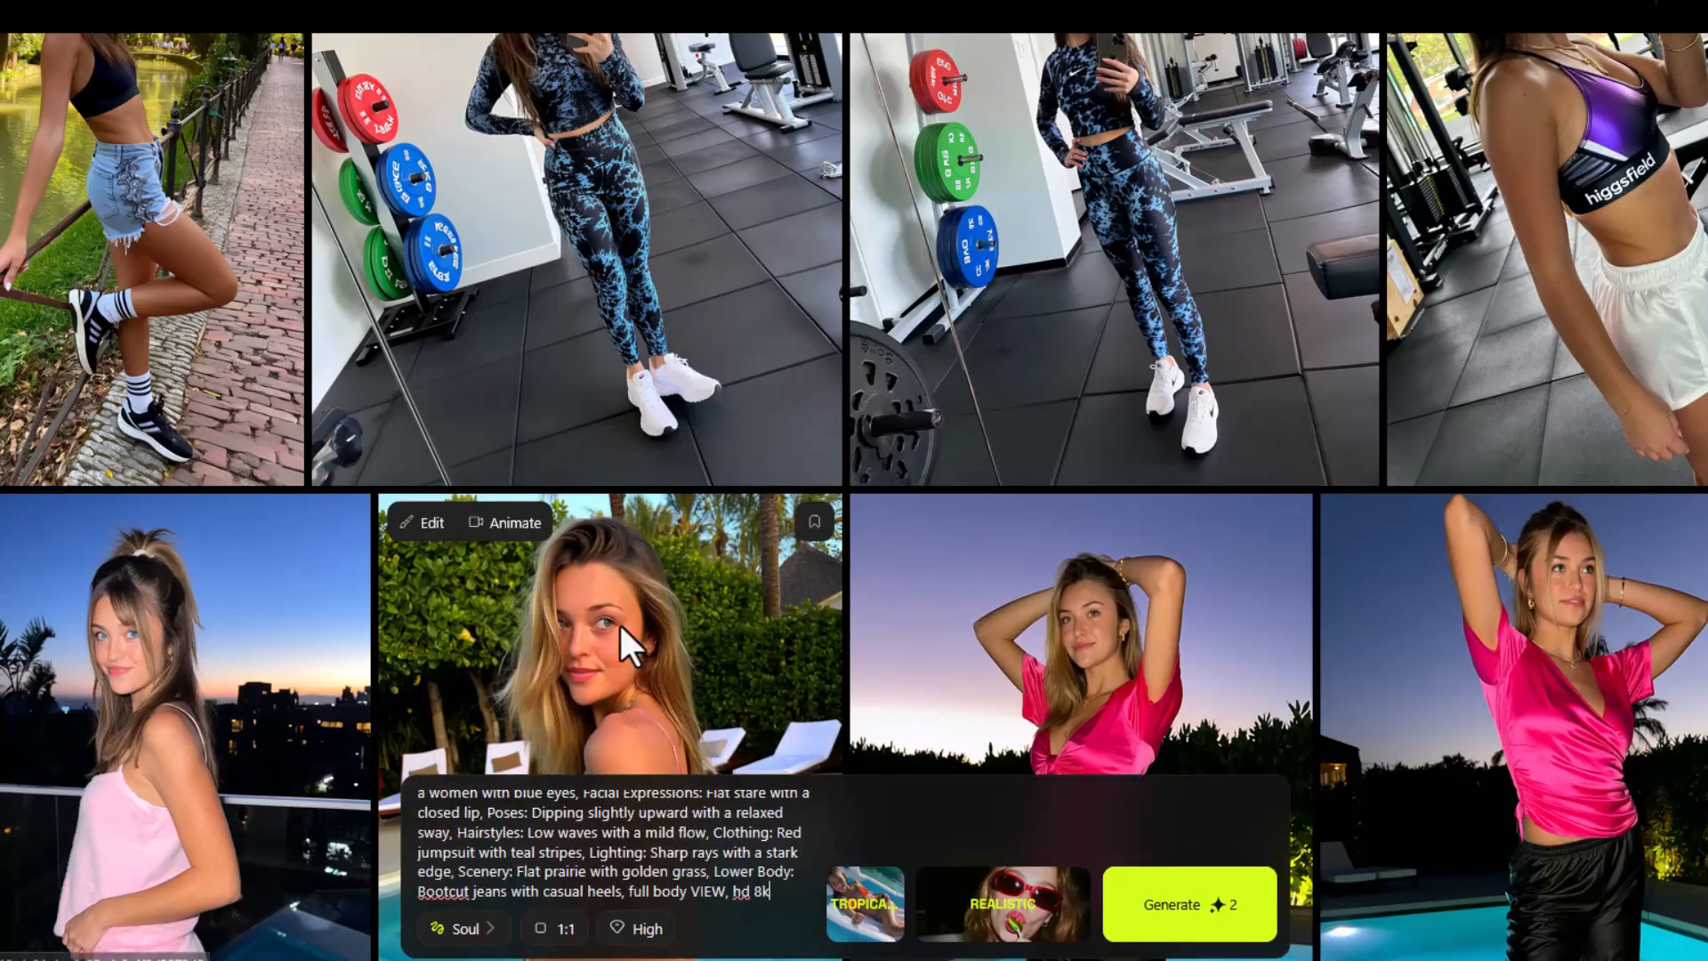
pyautogui.click(1127, 914)
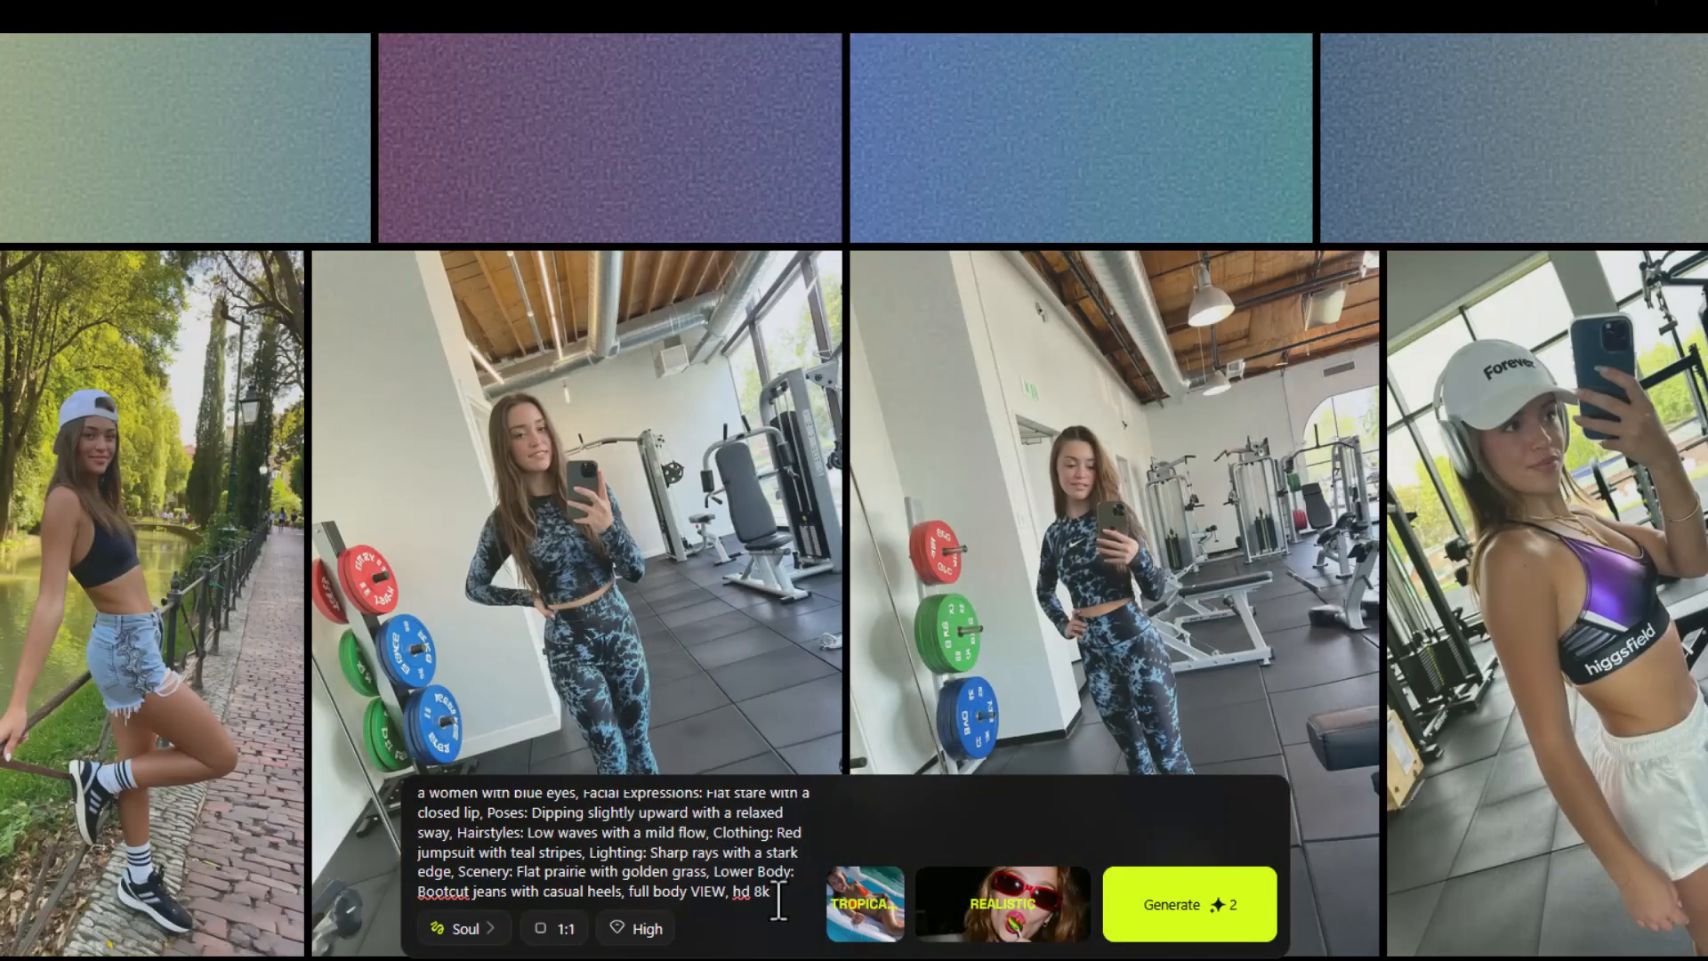
pyautogui.moveTo(778, 901); pyautogui.dragTo(414, 790)
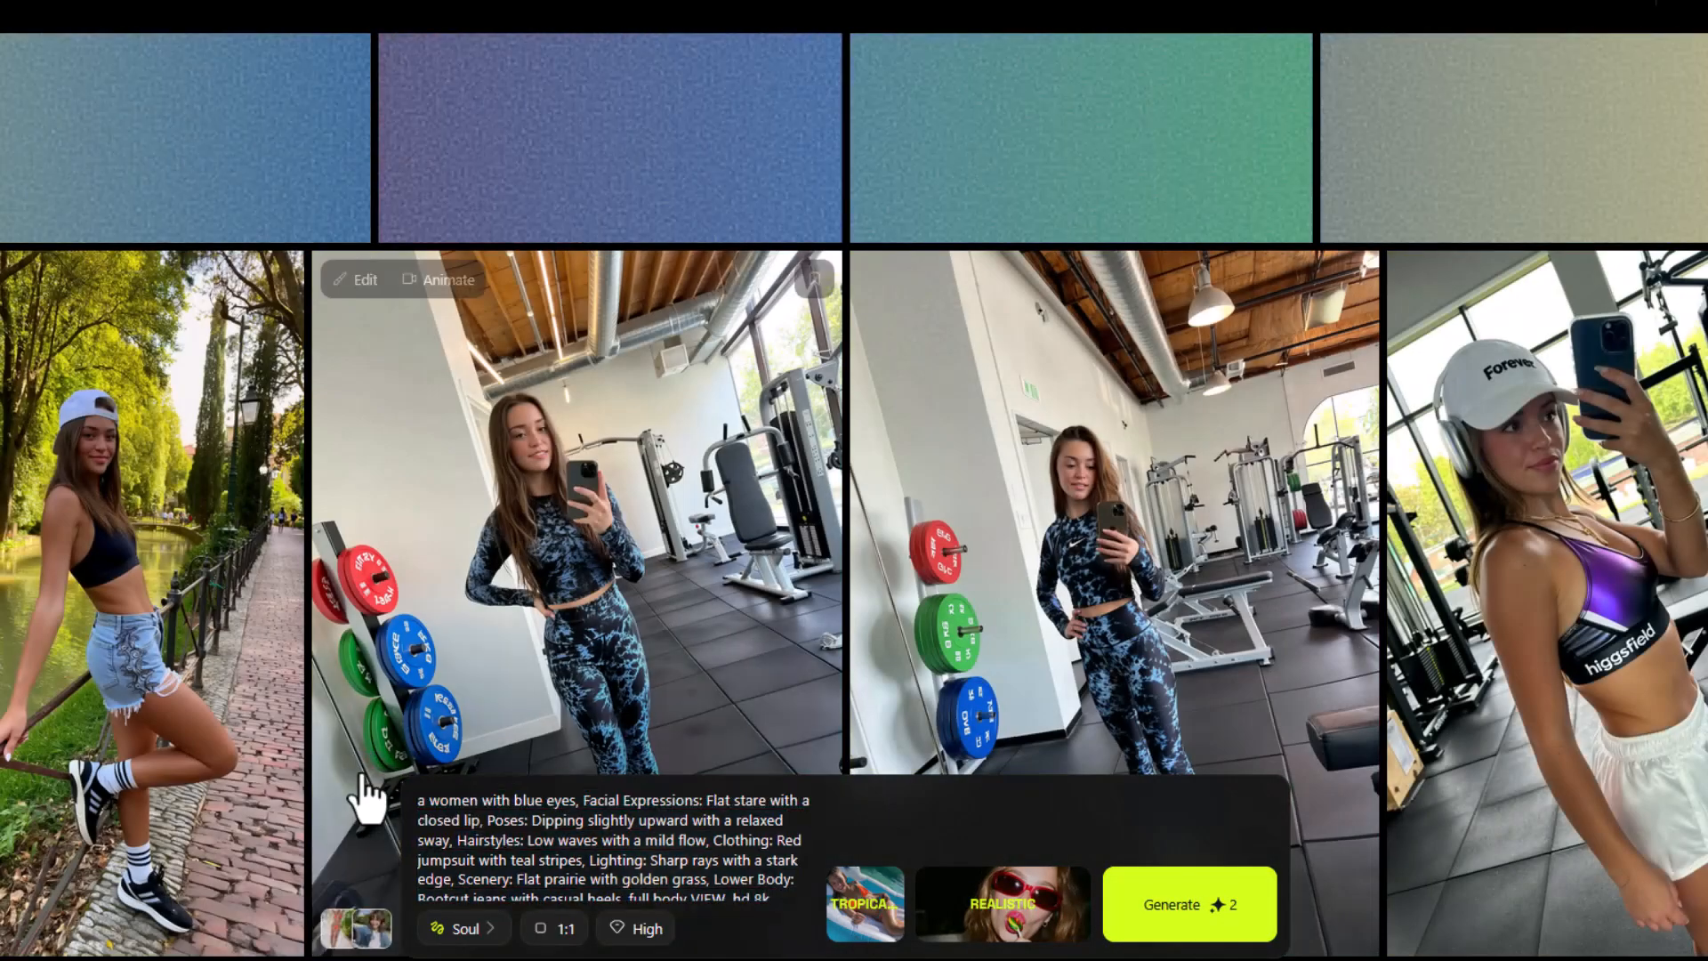
pyautogui.click(366, 838)
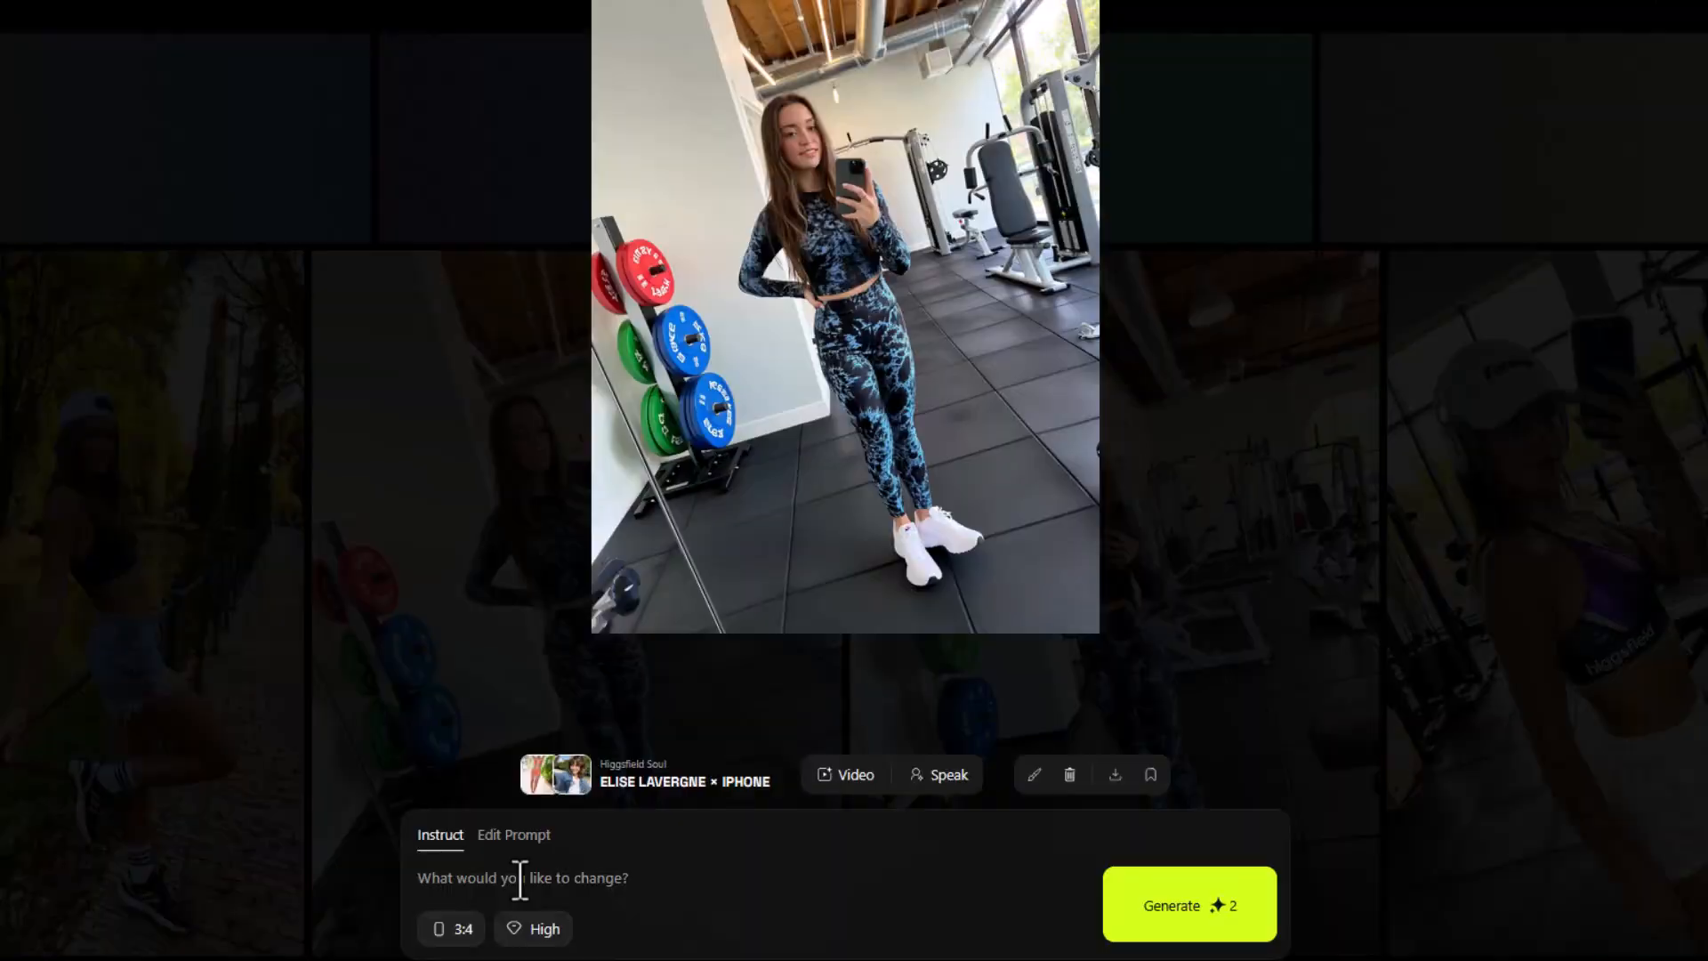
pyautogui.click(272, 685)
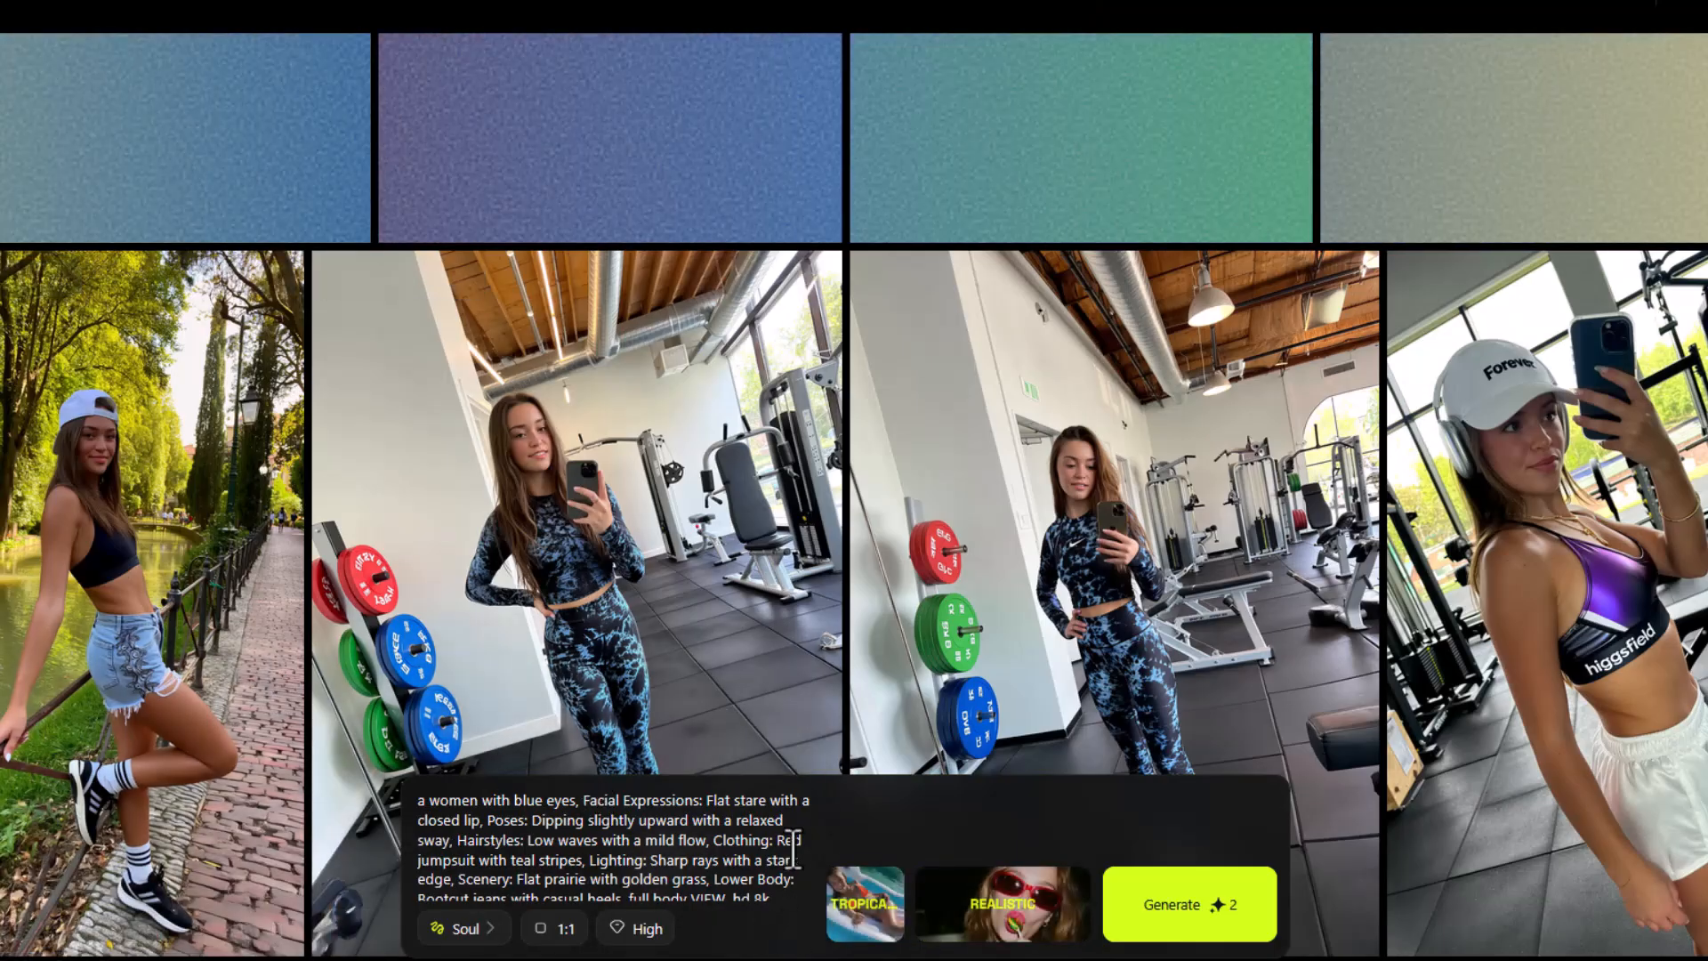
# Replace the scene prompt with the copied "Giddy smile with a bouncy vibe" entry from the clipboard history and generate its images.
pyautogui.scroll(-1, 795, 849)
pyautogui.hotkey('ctrl', 'a')
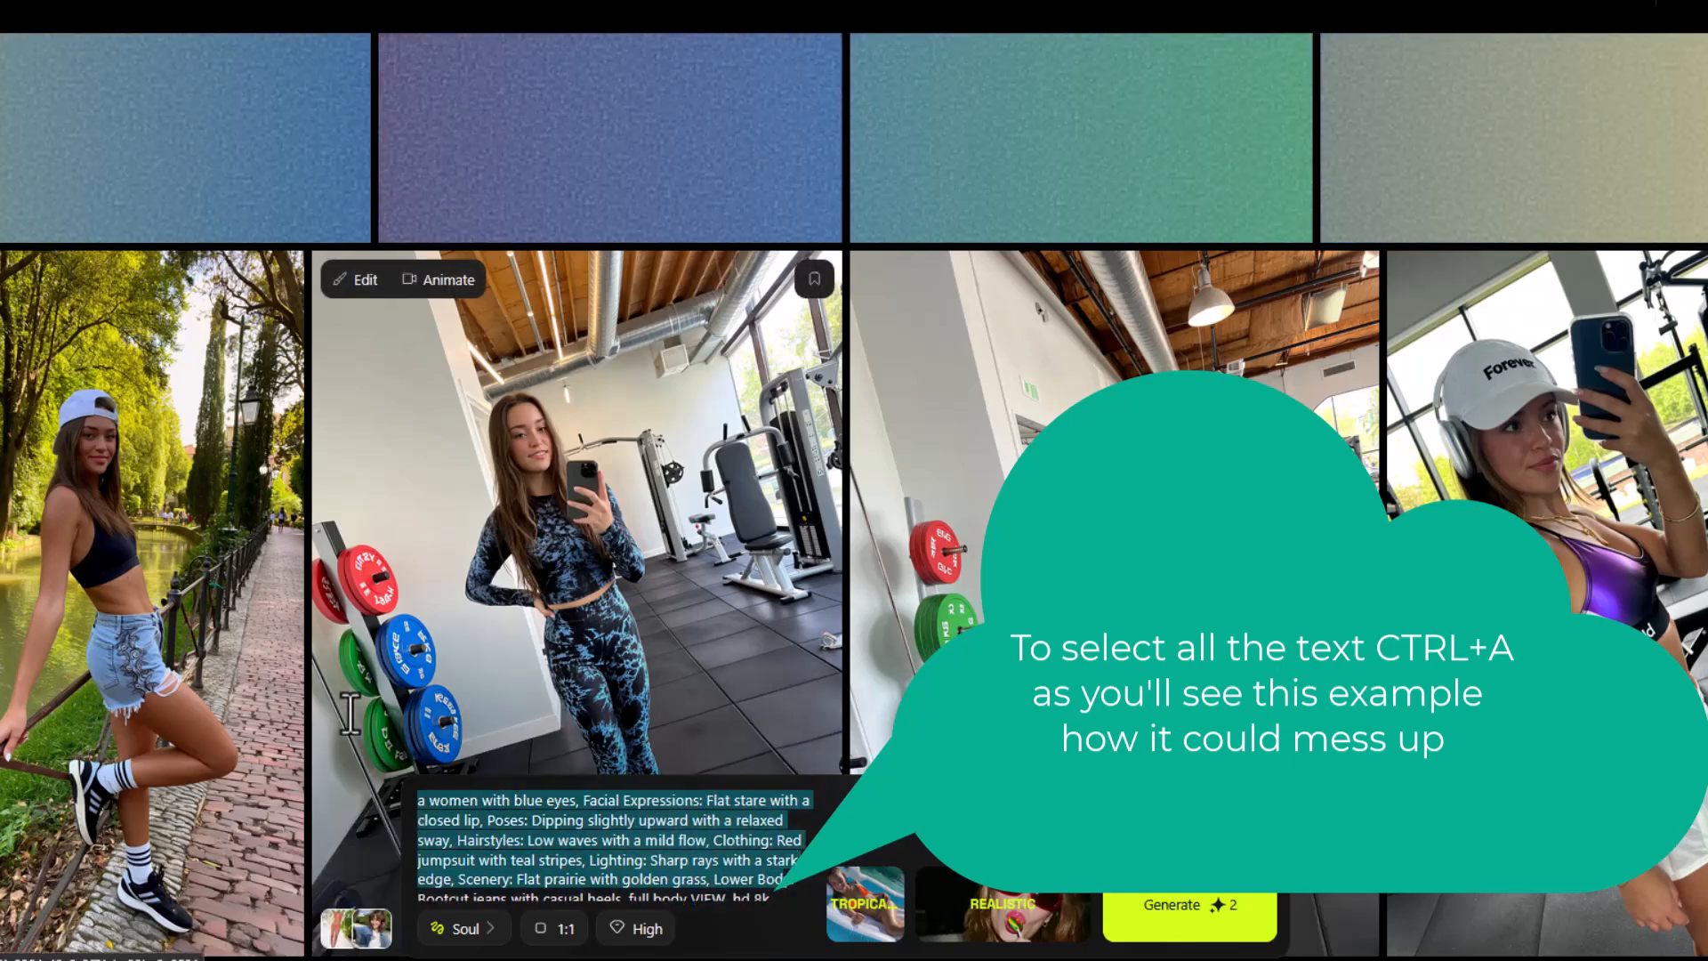
pyautogui.press('BackSpace')
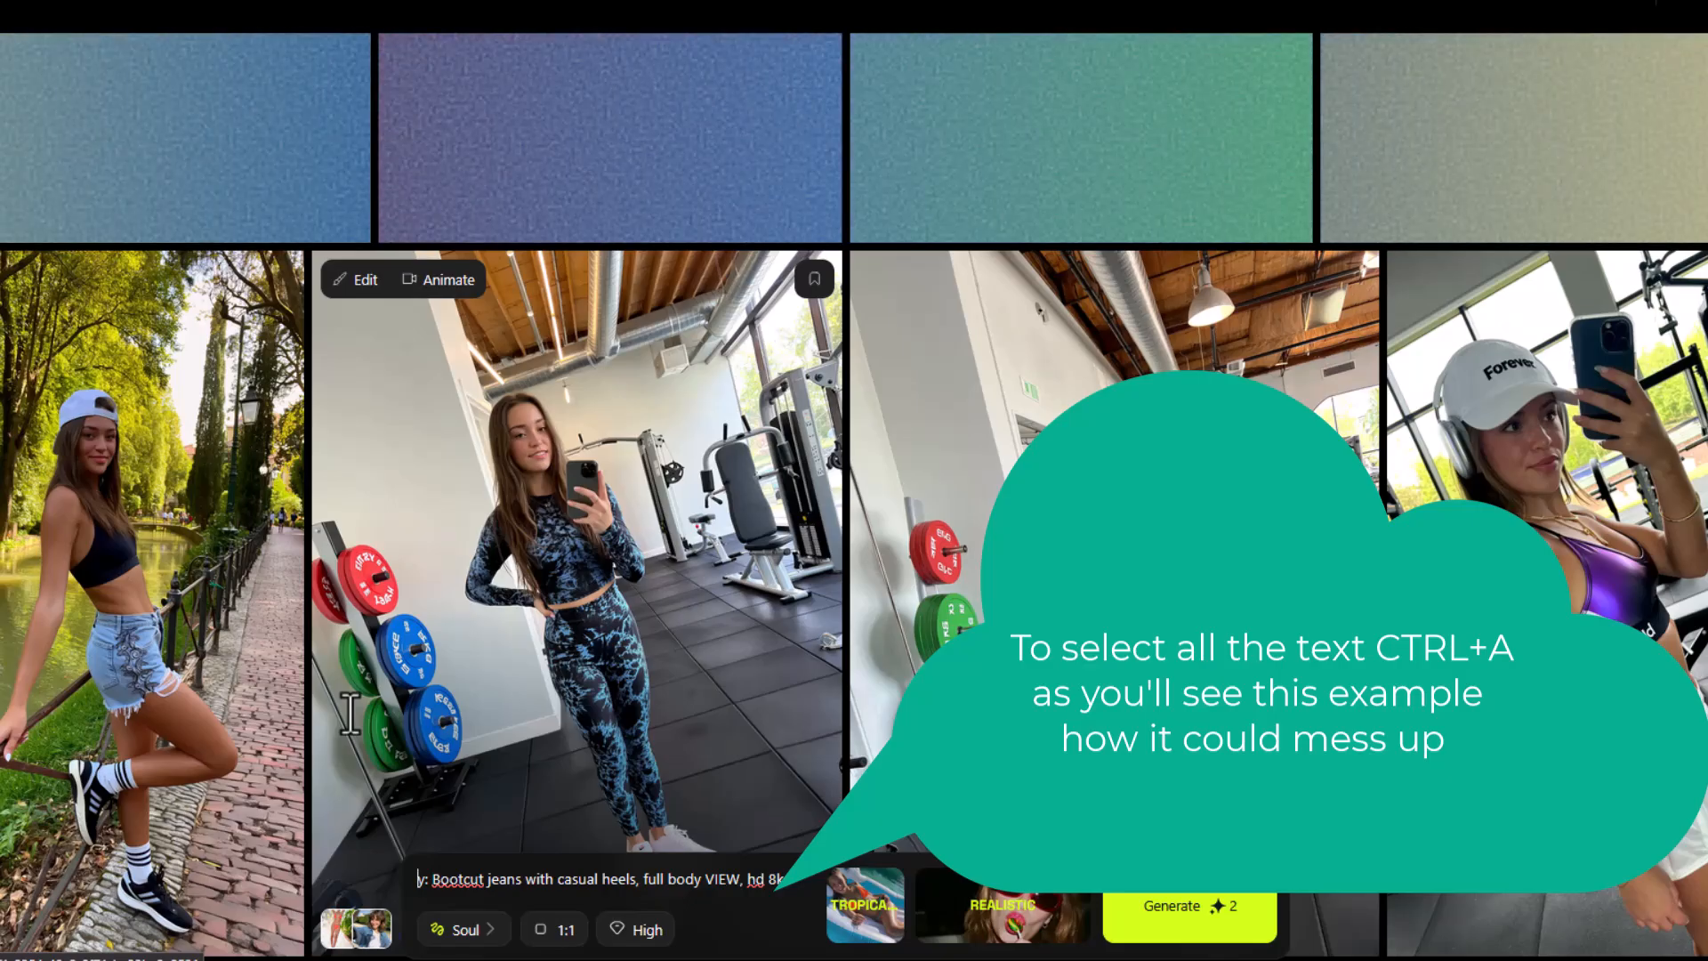
pyautogui.press('super+v')
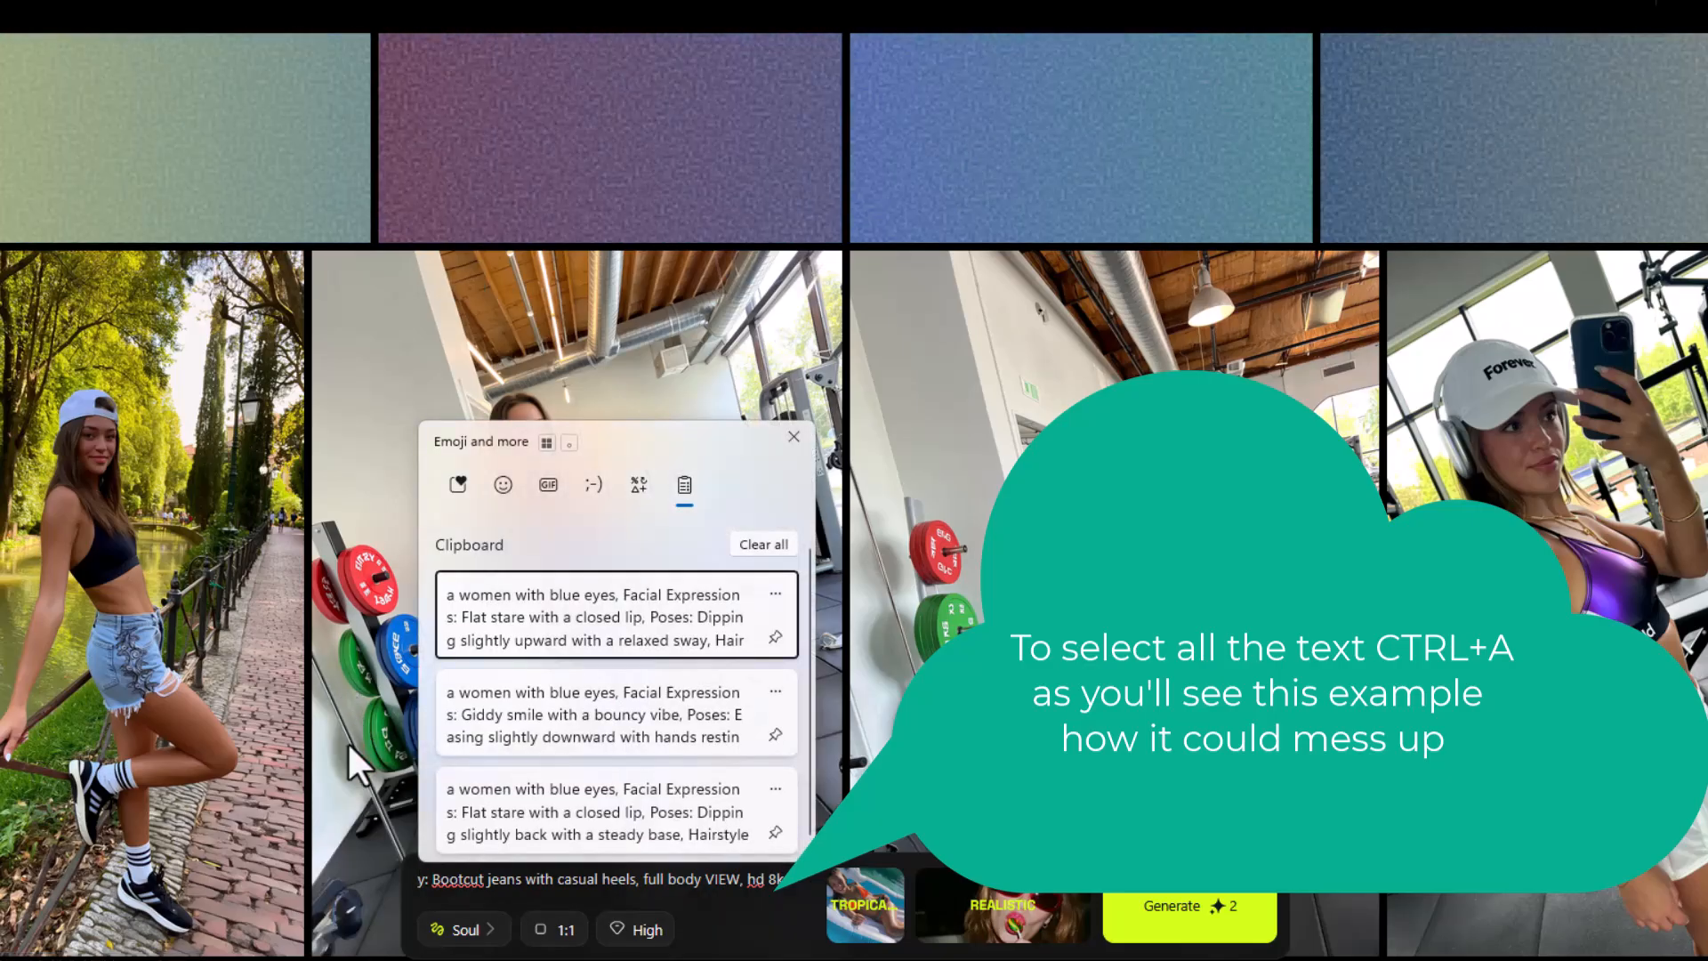
pyautogui.click(629, 716)
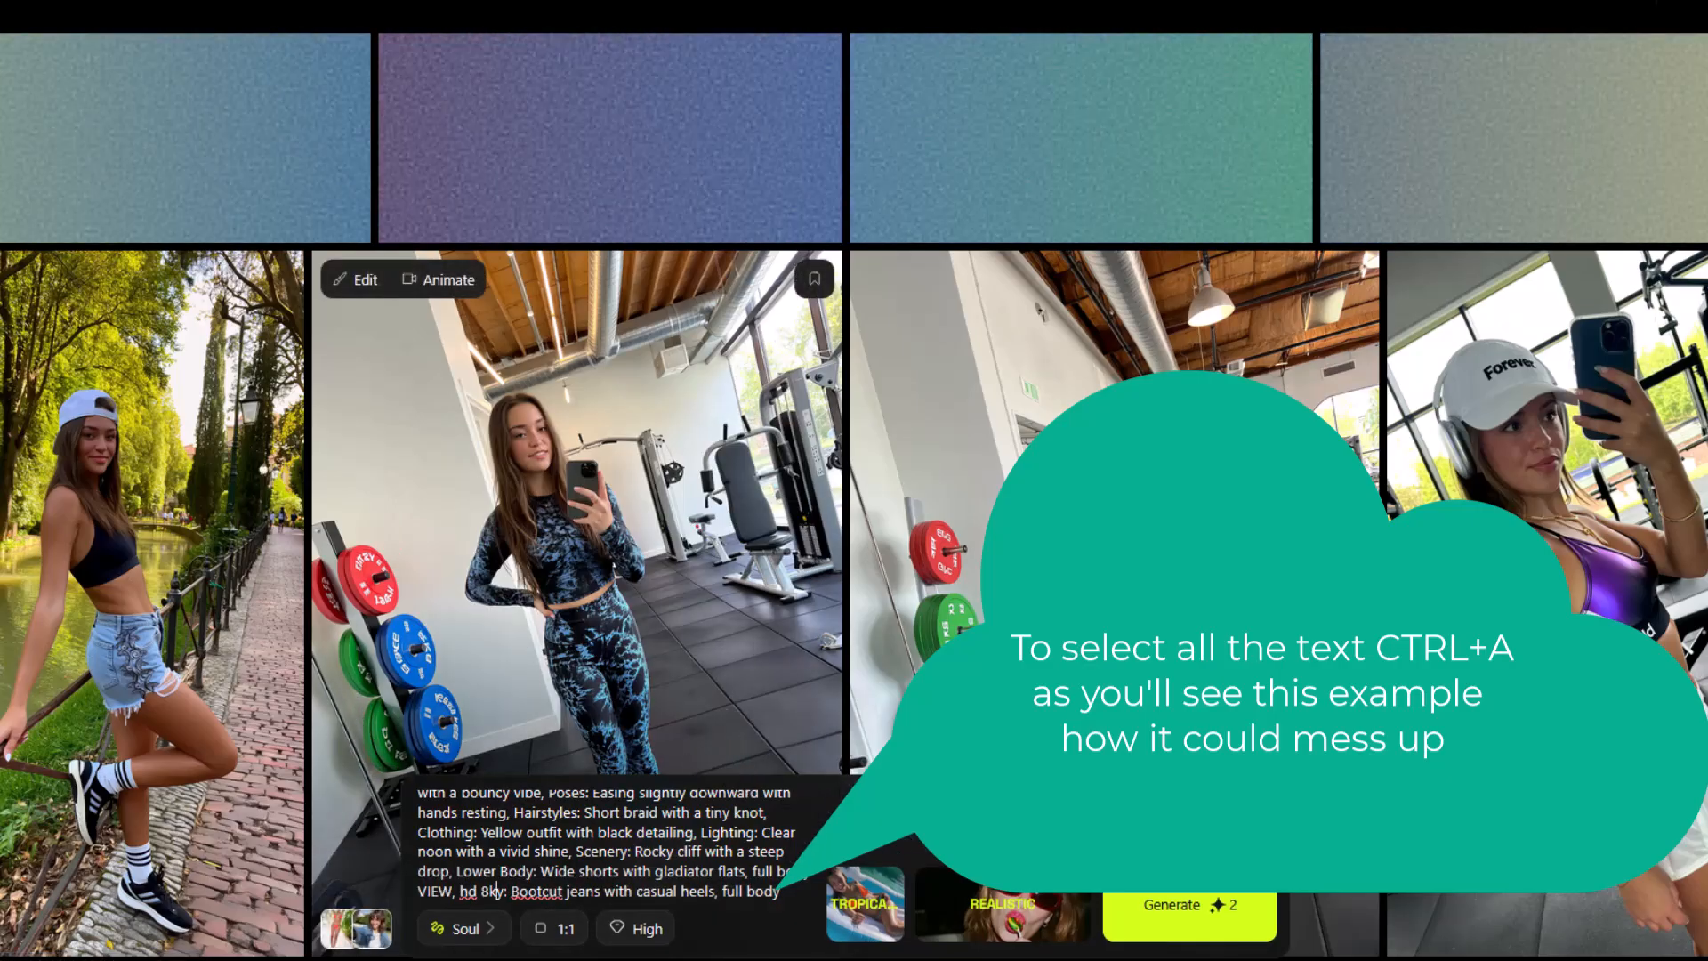
pyautogui.click(1125, 912)
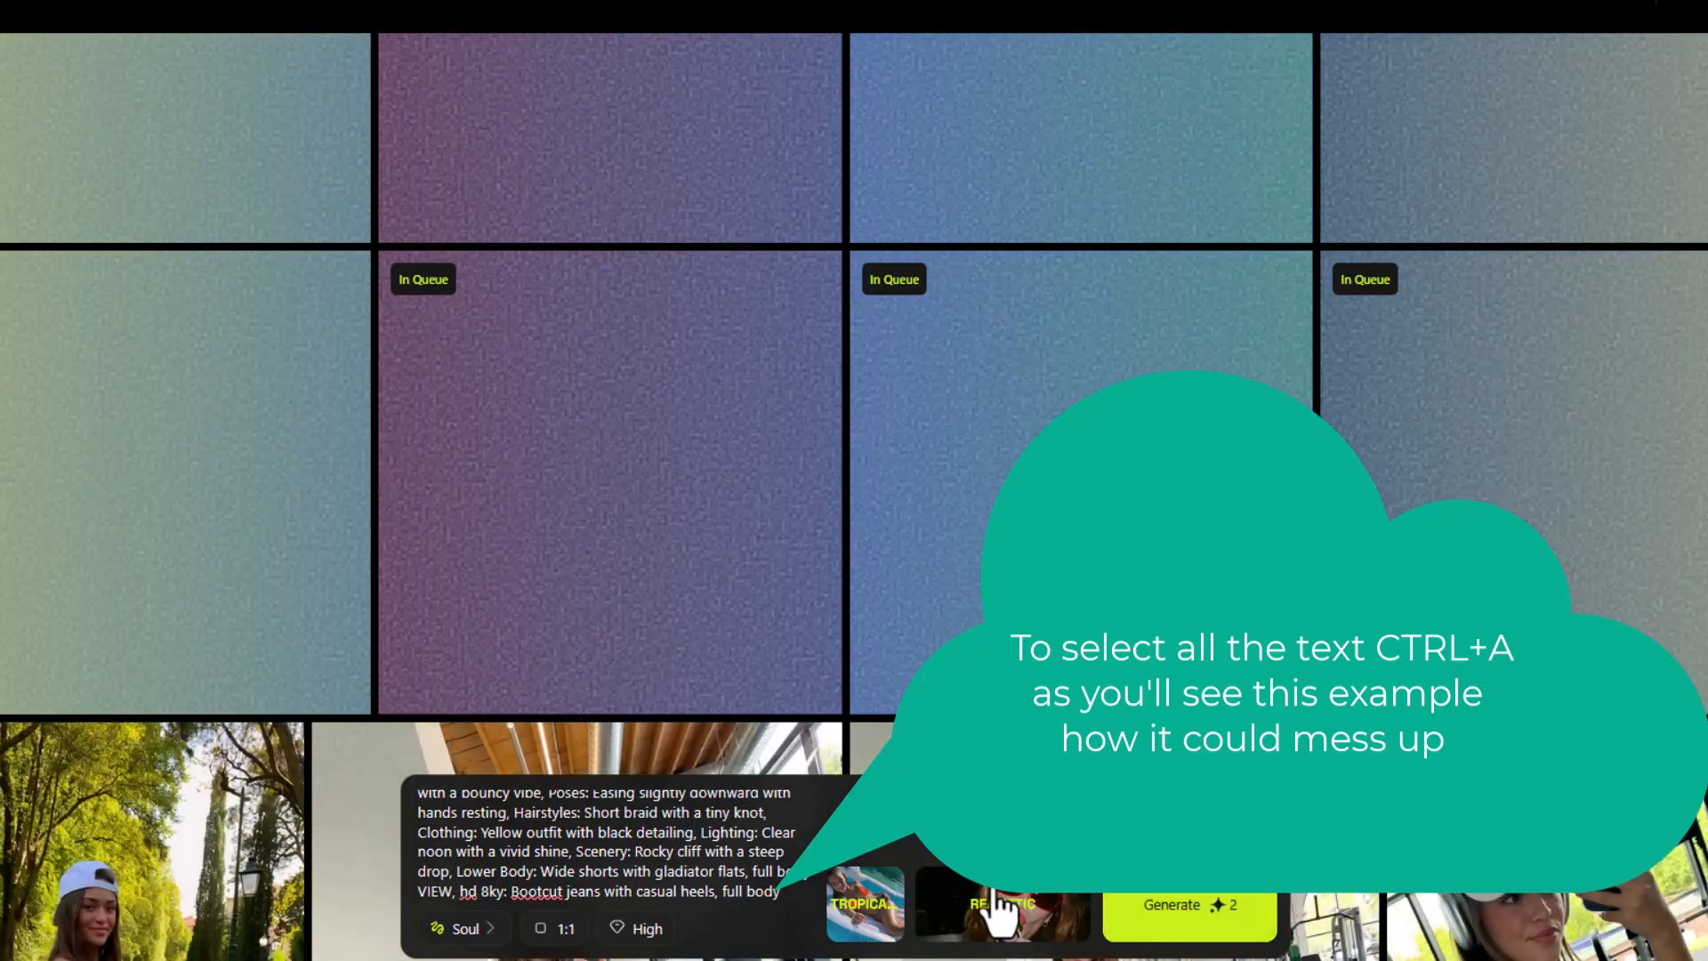
# Replace the entire scene prompt with the copied "Dipping slightly back with a steady base" entry from the clipboard history and generate its images.
pyautogui.write('VIEW, hd 8k')
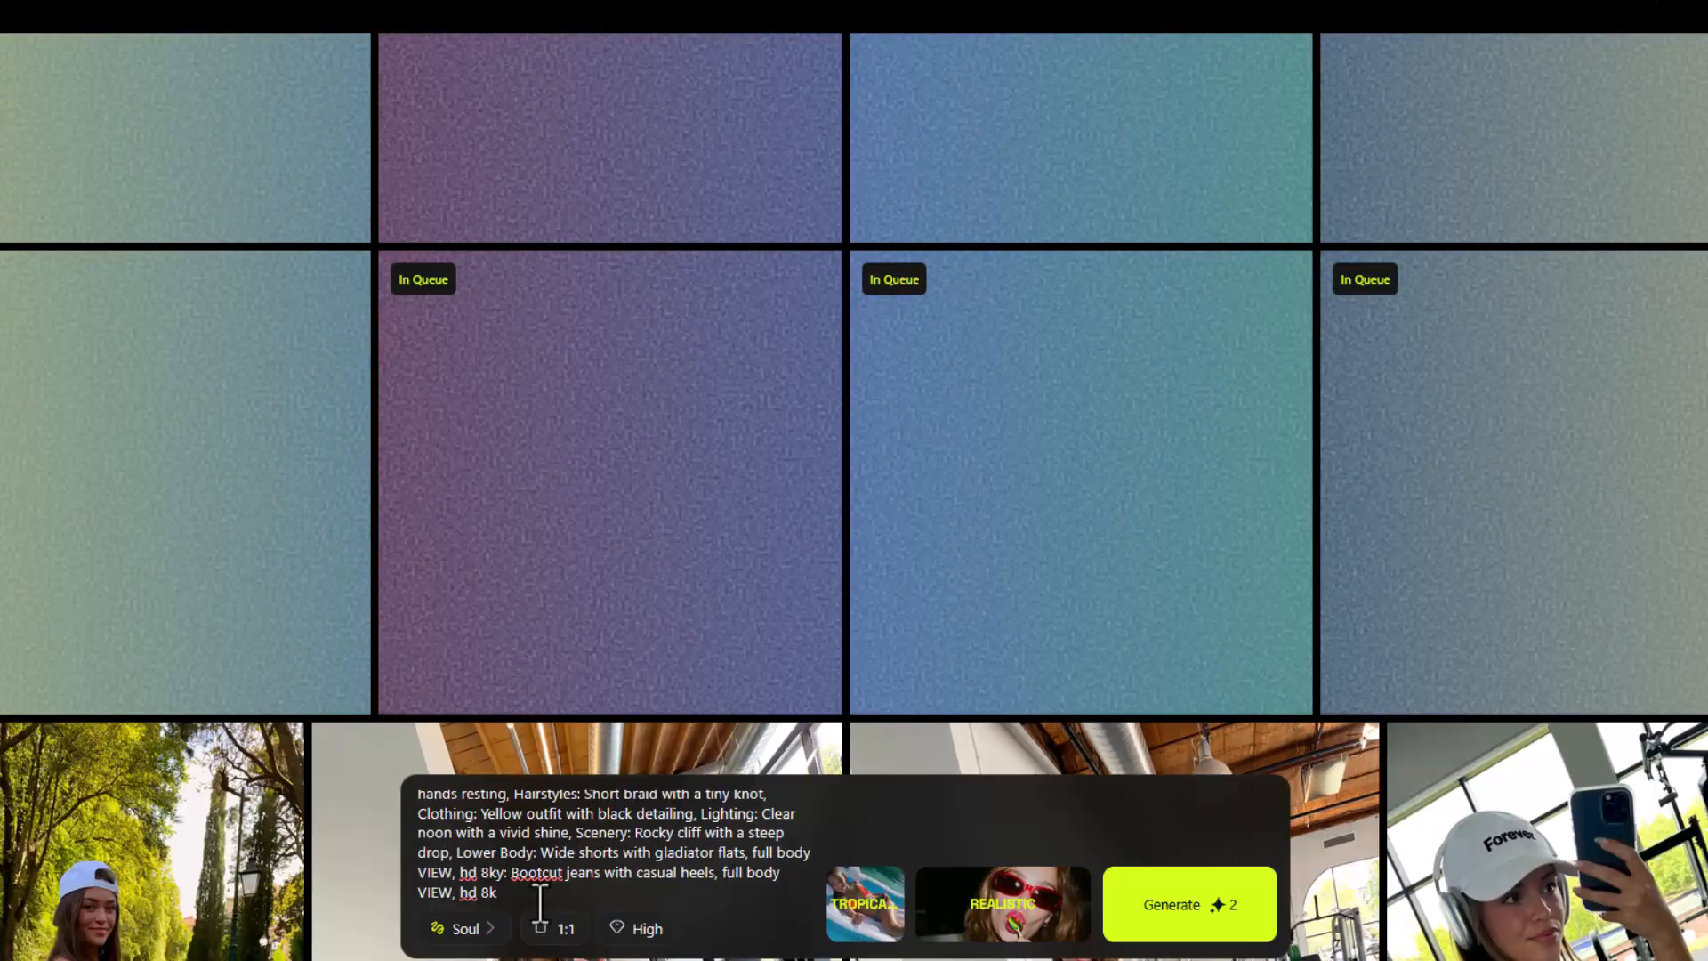
pyautogui.moveTo(496, 892); pyautogui.dragTo(389, 742)
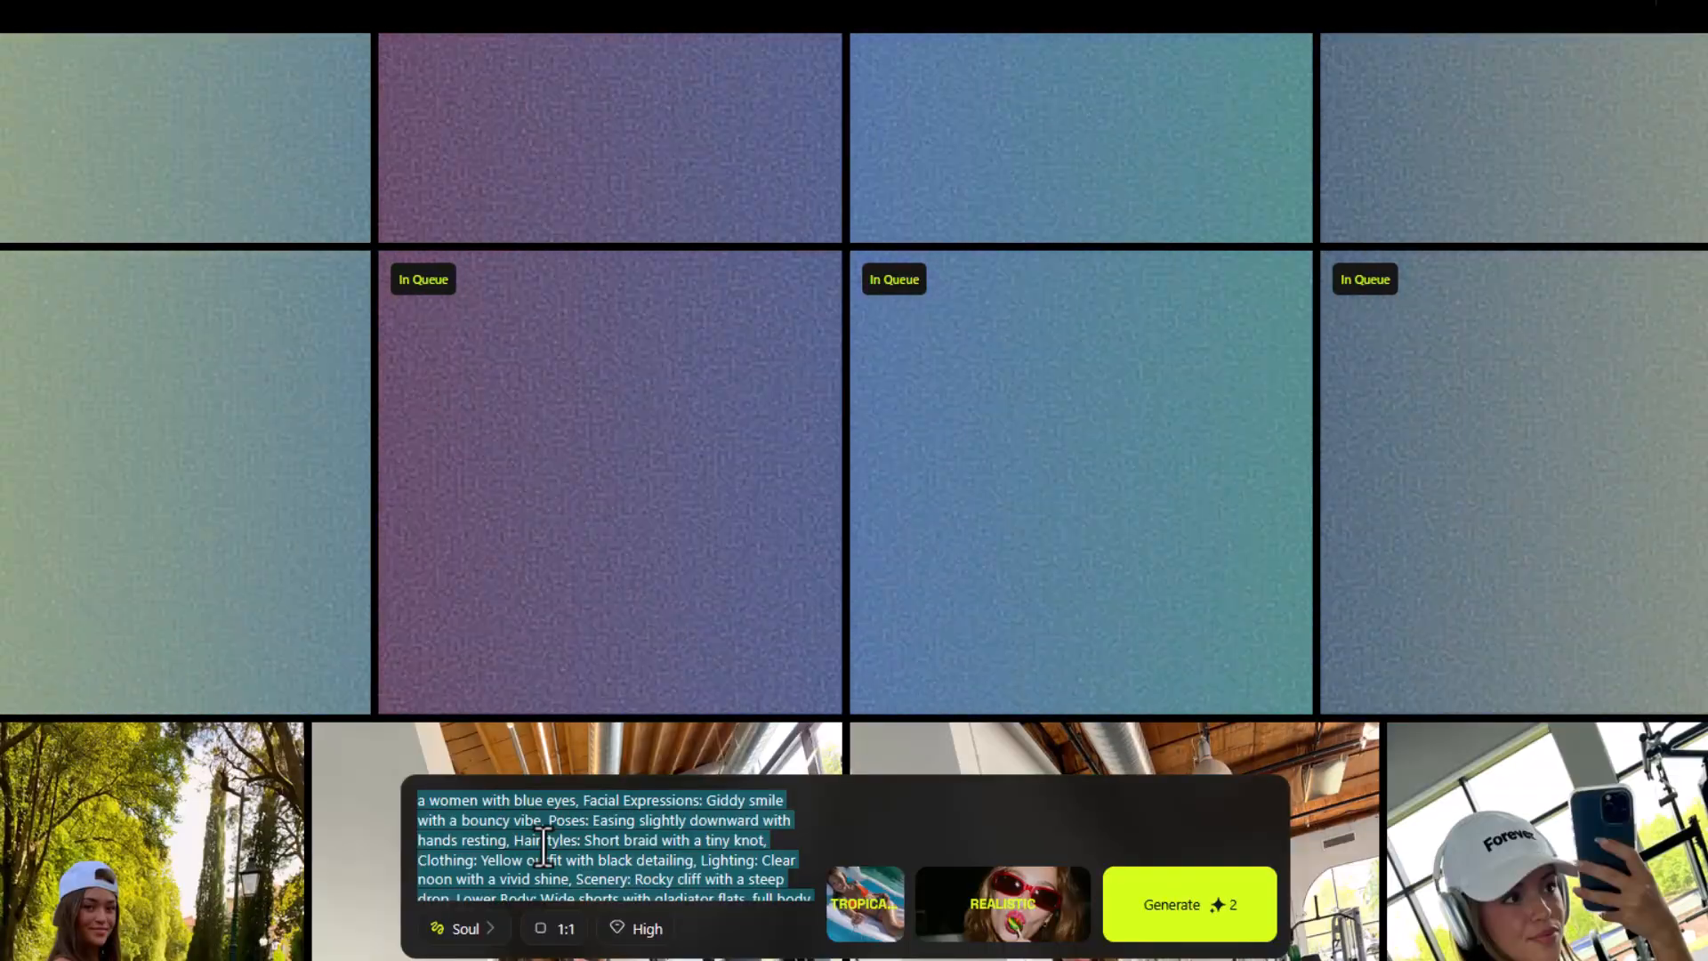
pyautogui.press('super+v')
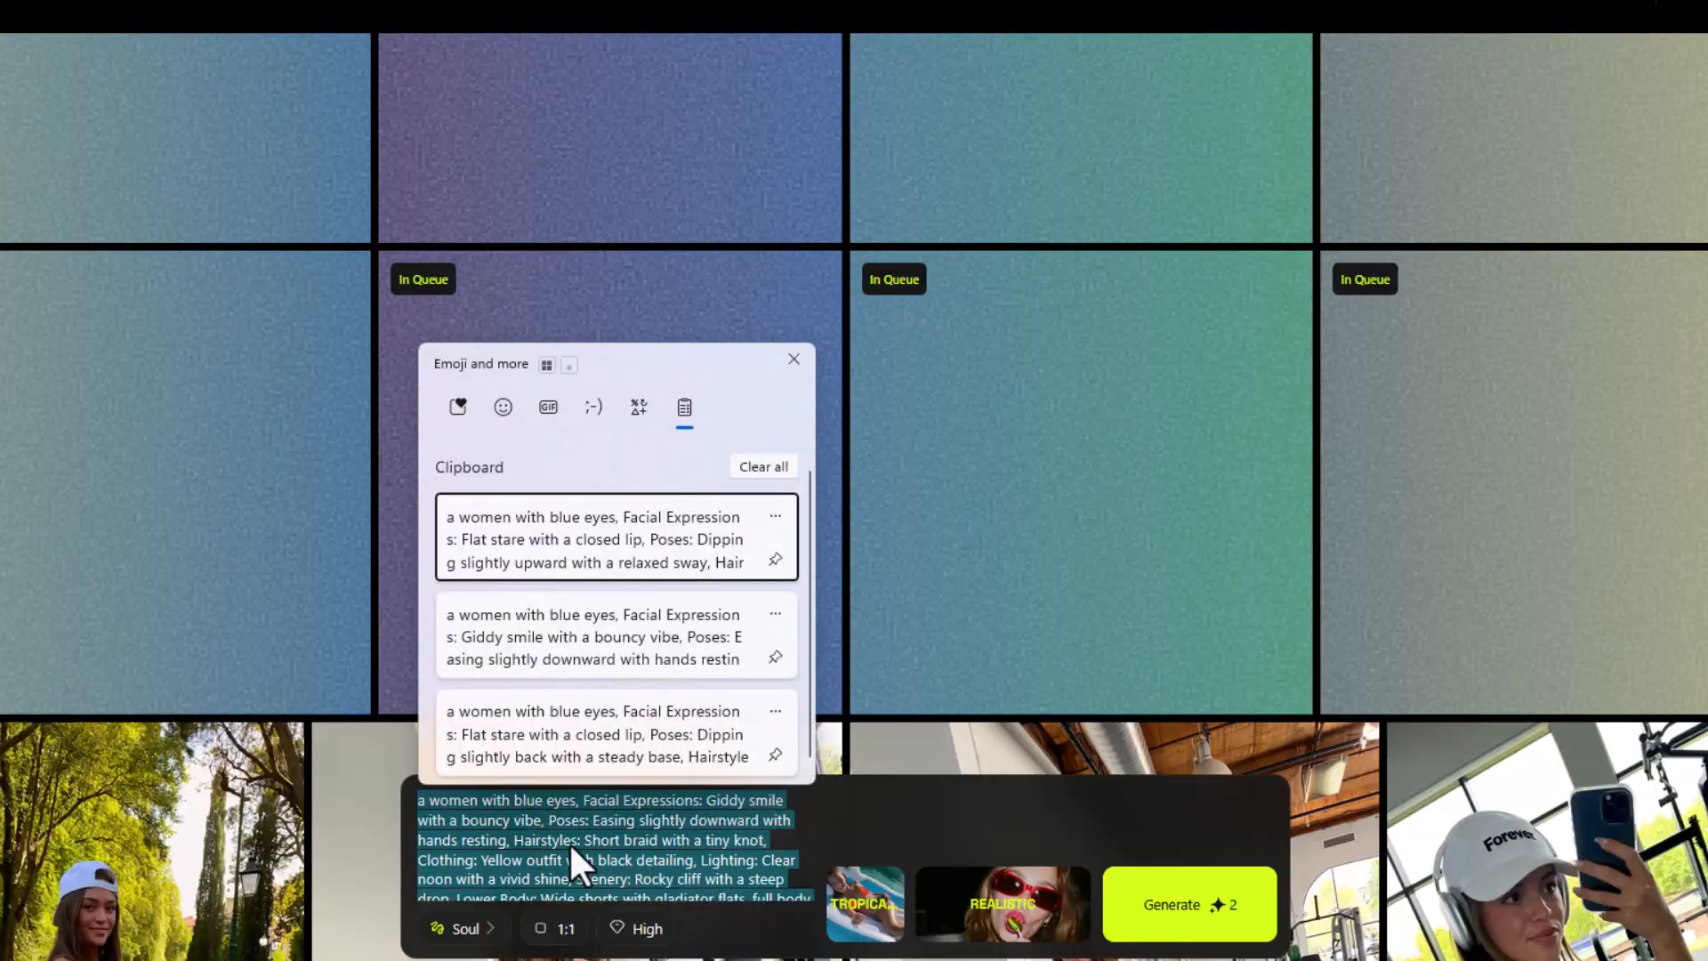
pyautogui.scroll(-1, 610, 568)
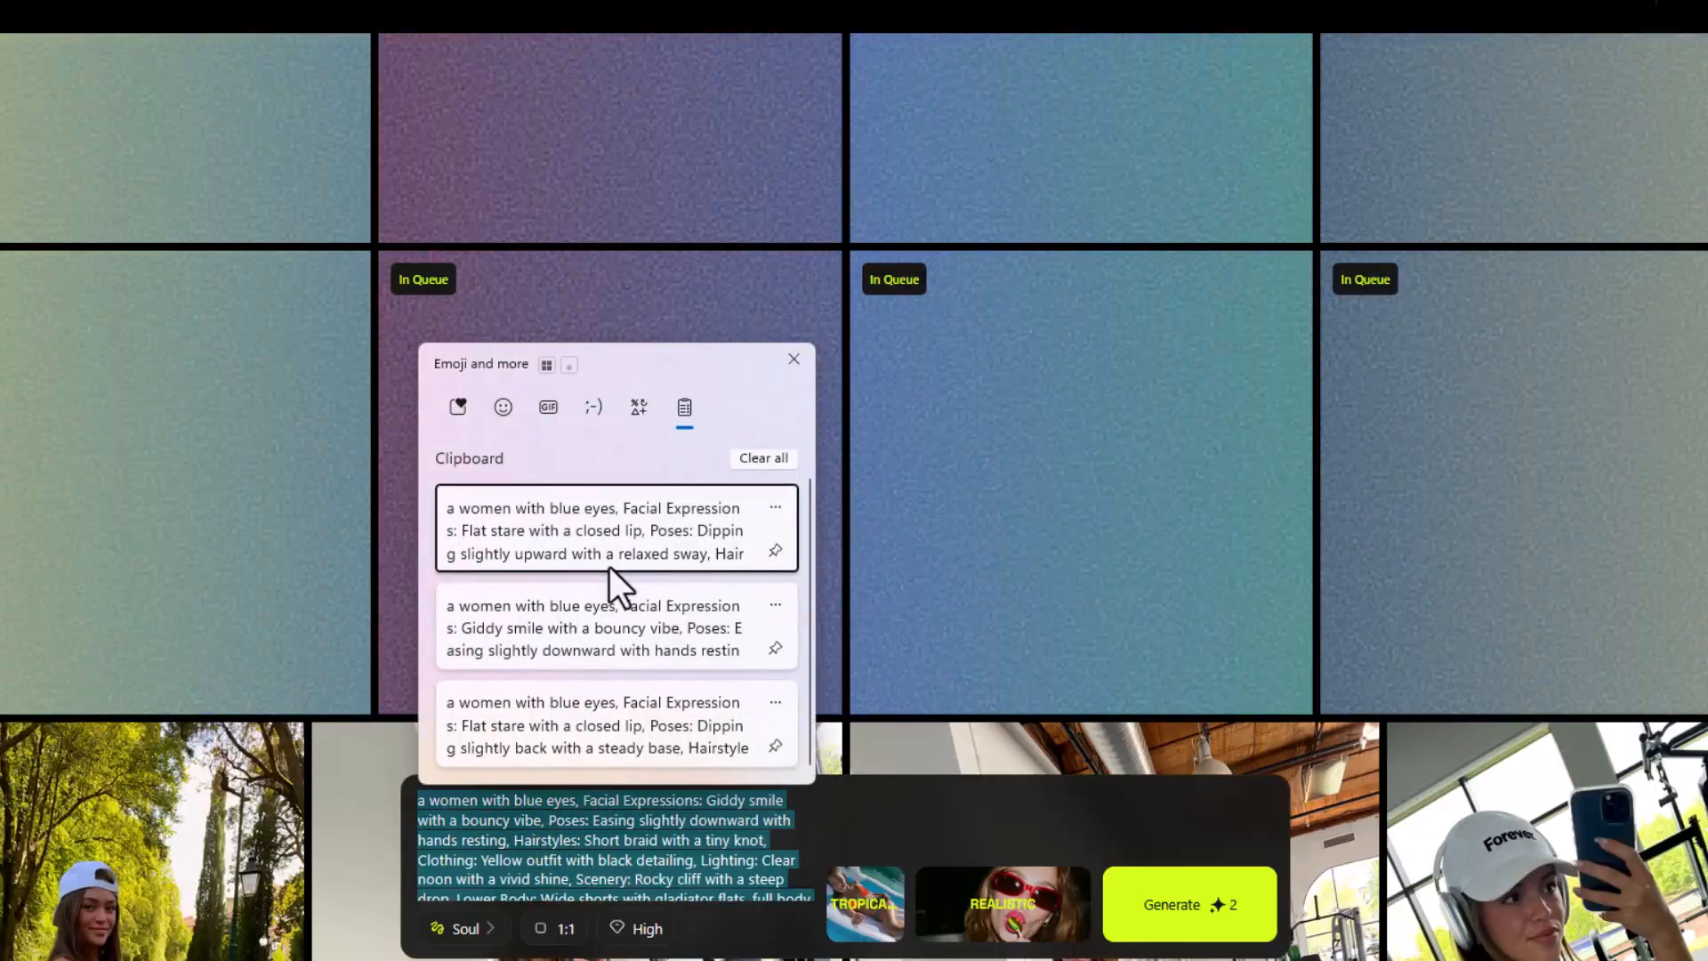
pyautogui.click(564, 729)
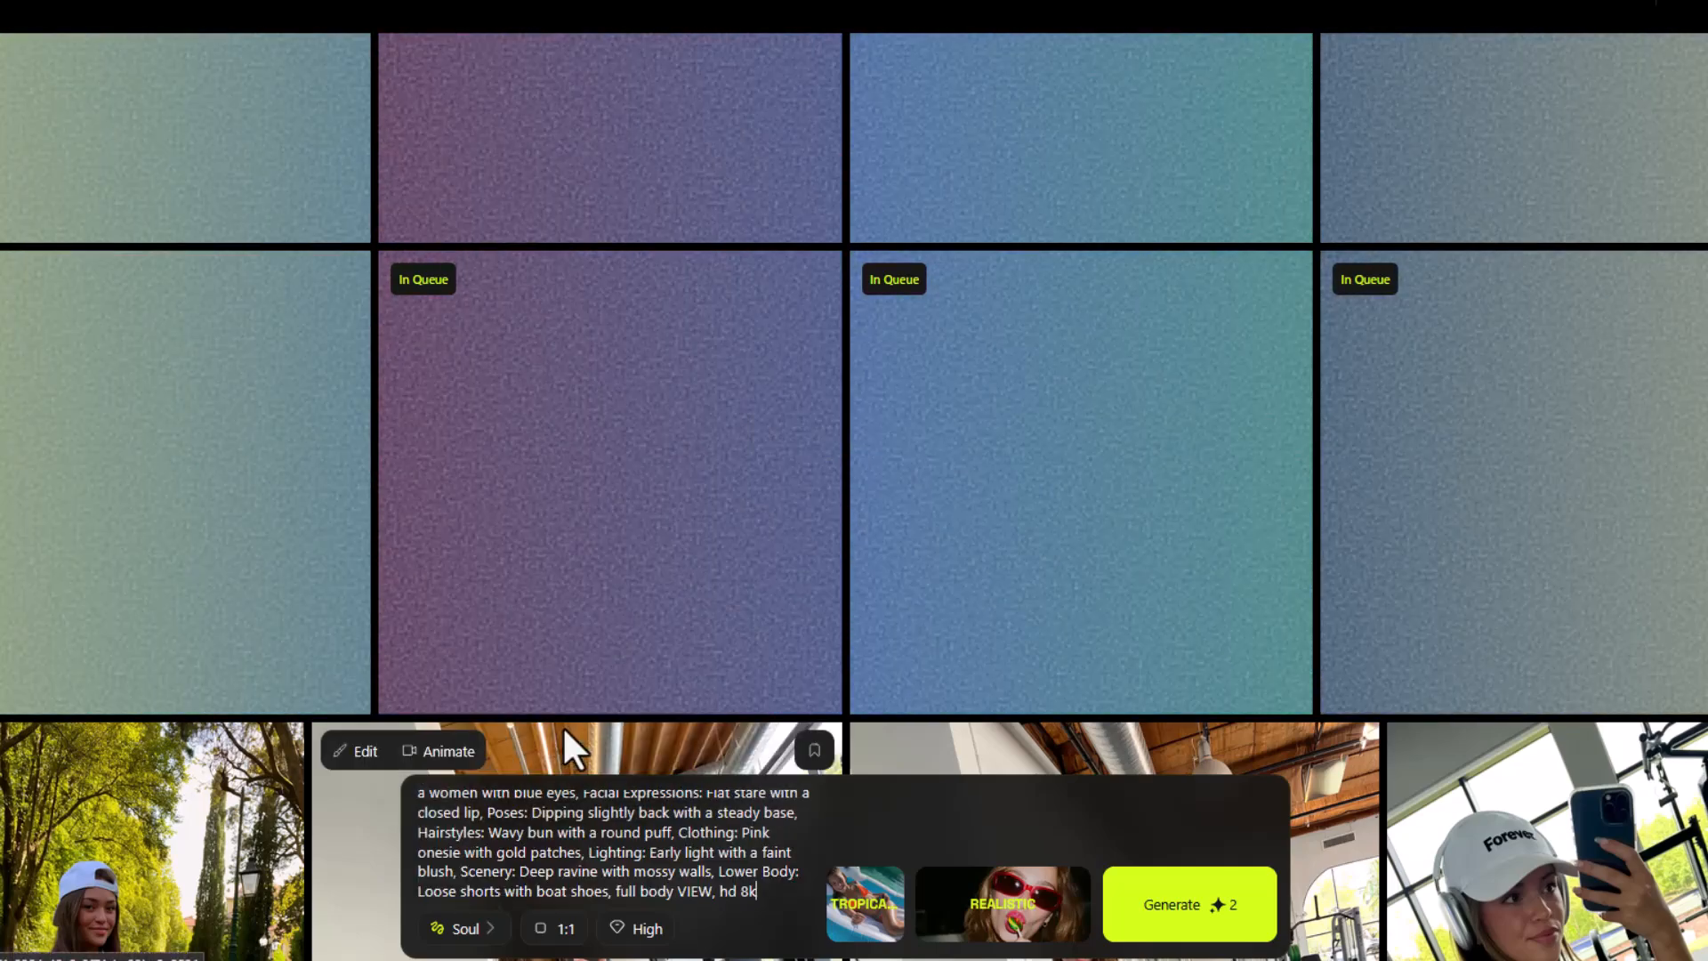
pyautogui.click(1165, 912)
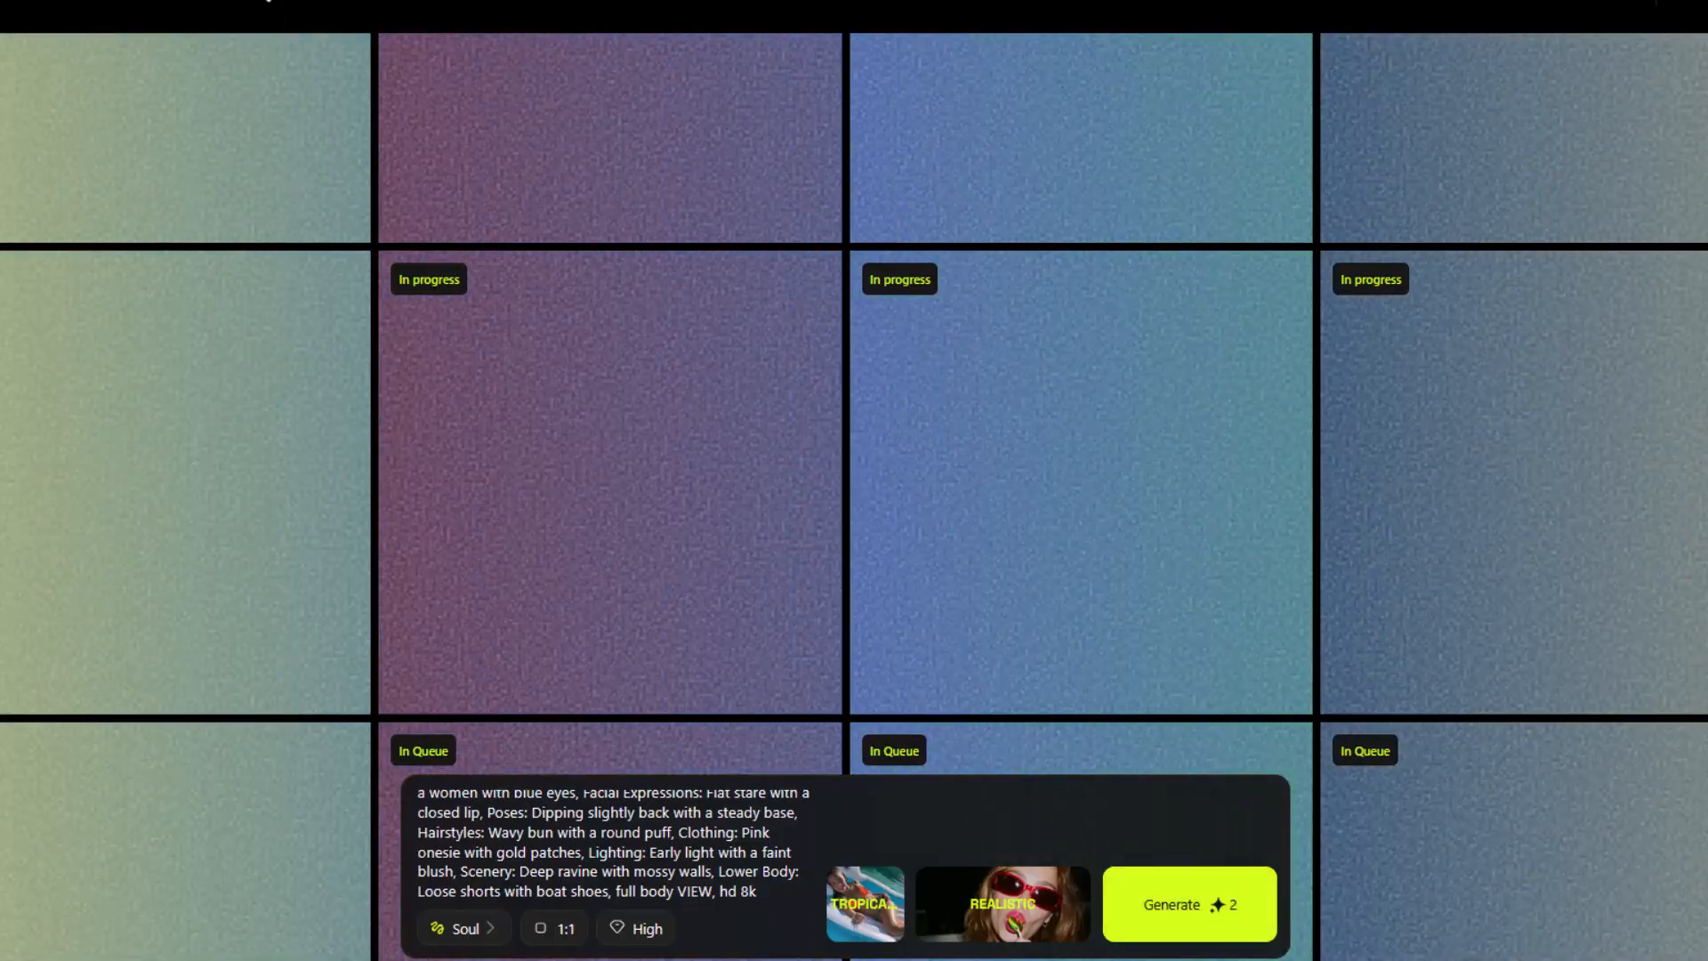
# Switch to the Random Character Generator page, clear all clipboard history entries and close the history.
pyautogui.click(342, 5)
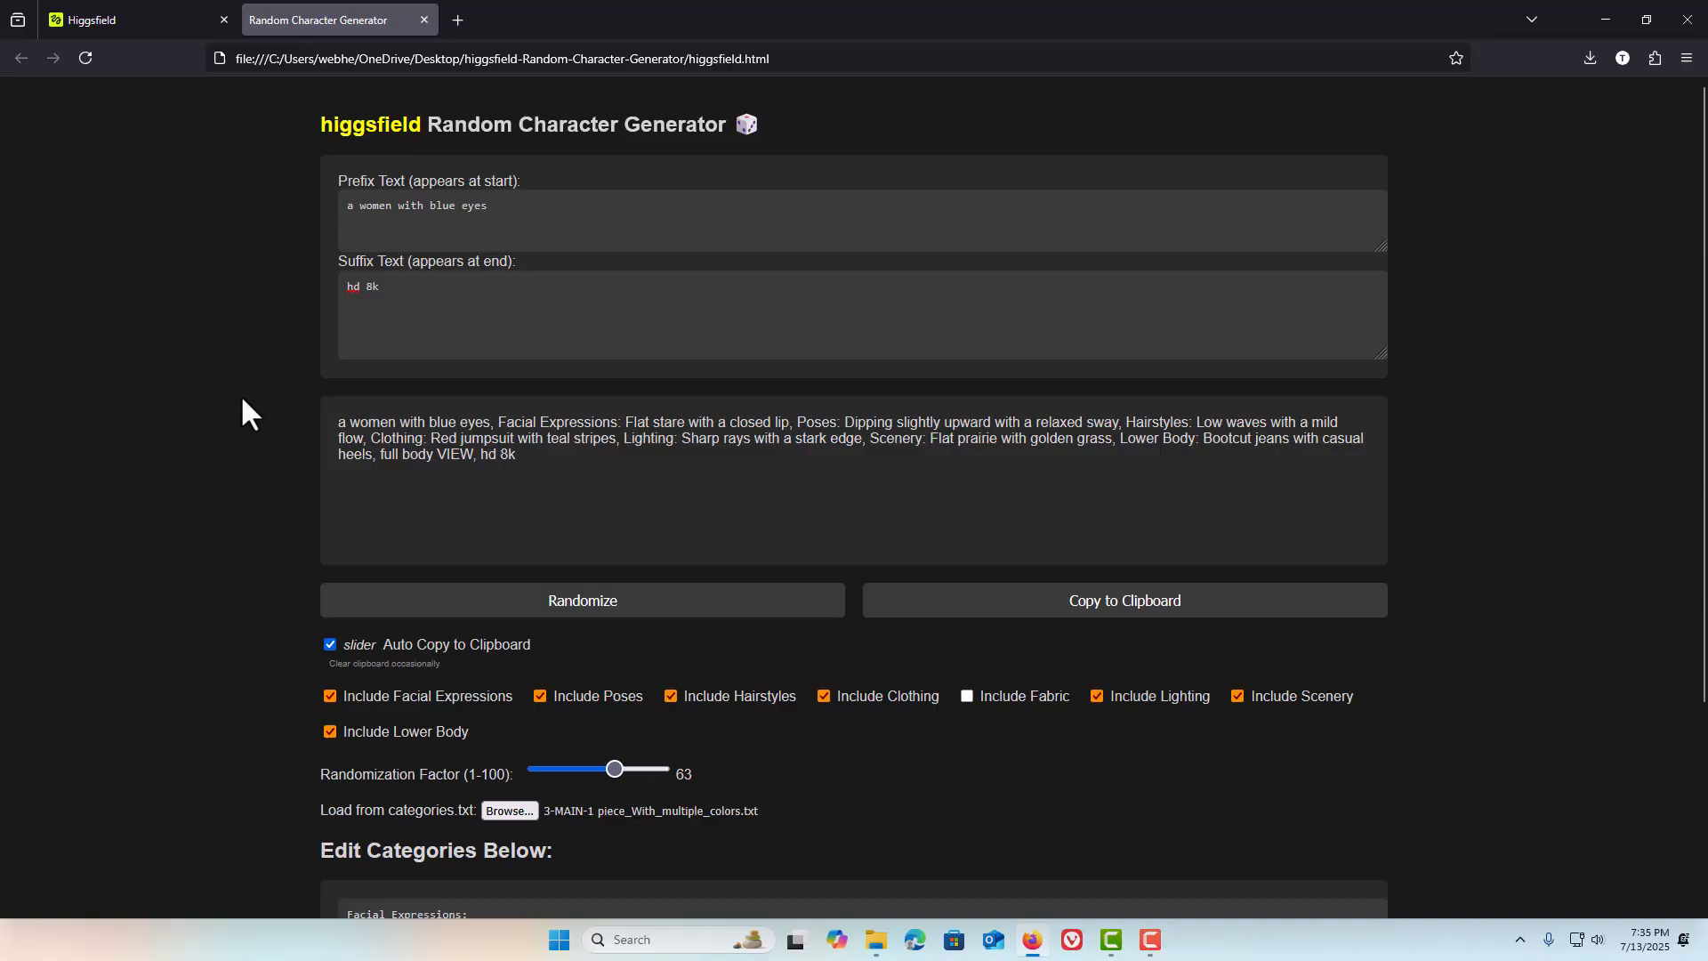
pyautogui.press('super+v')
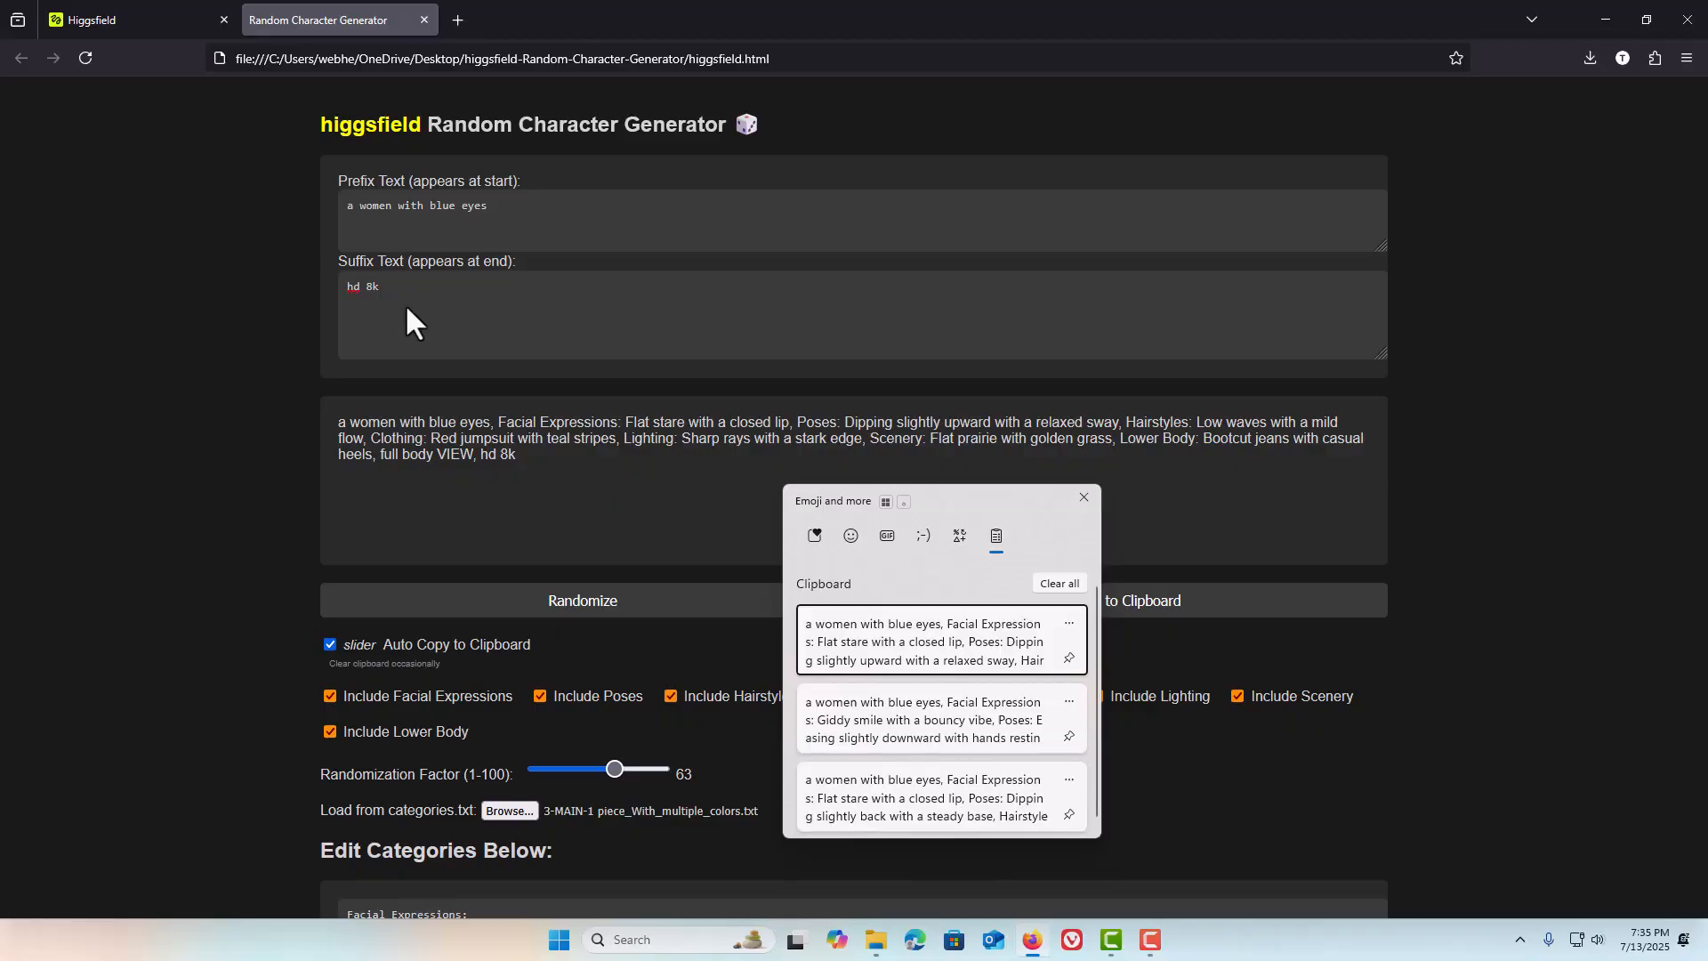
pyautogui.click(1041, 583)
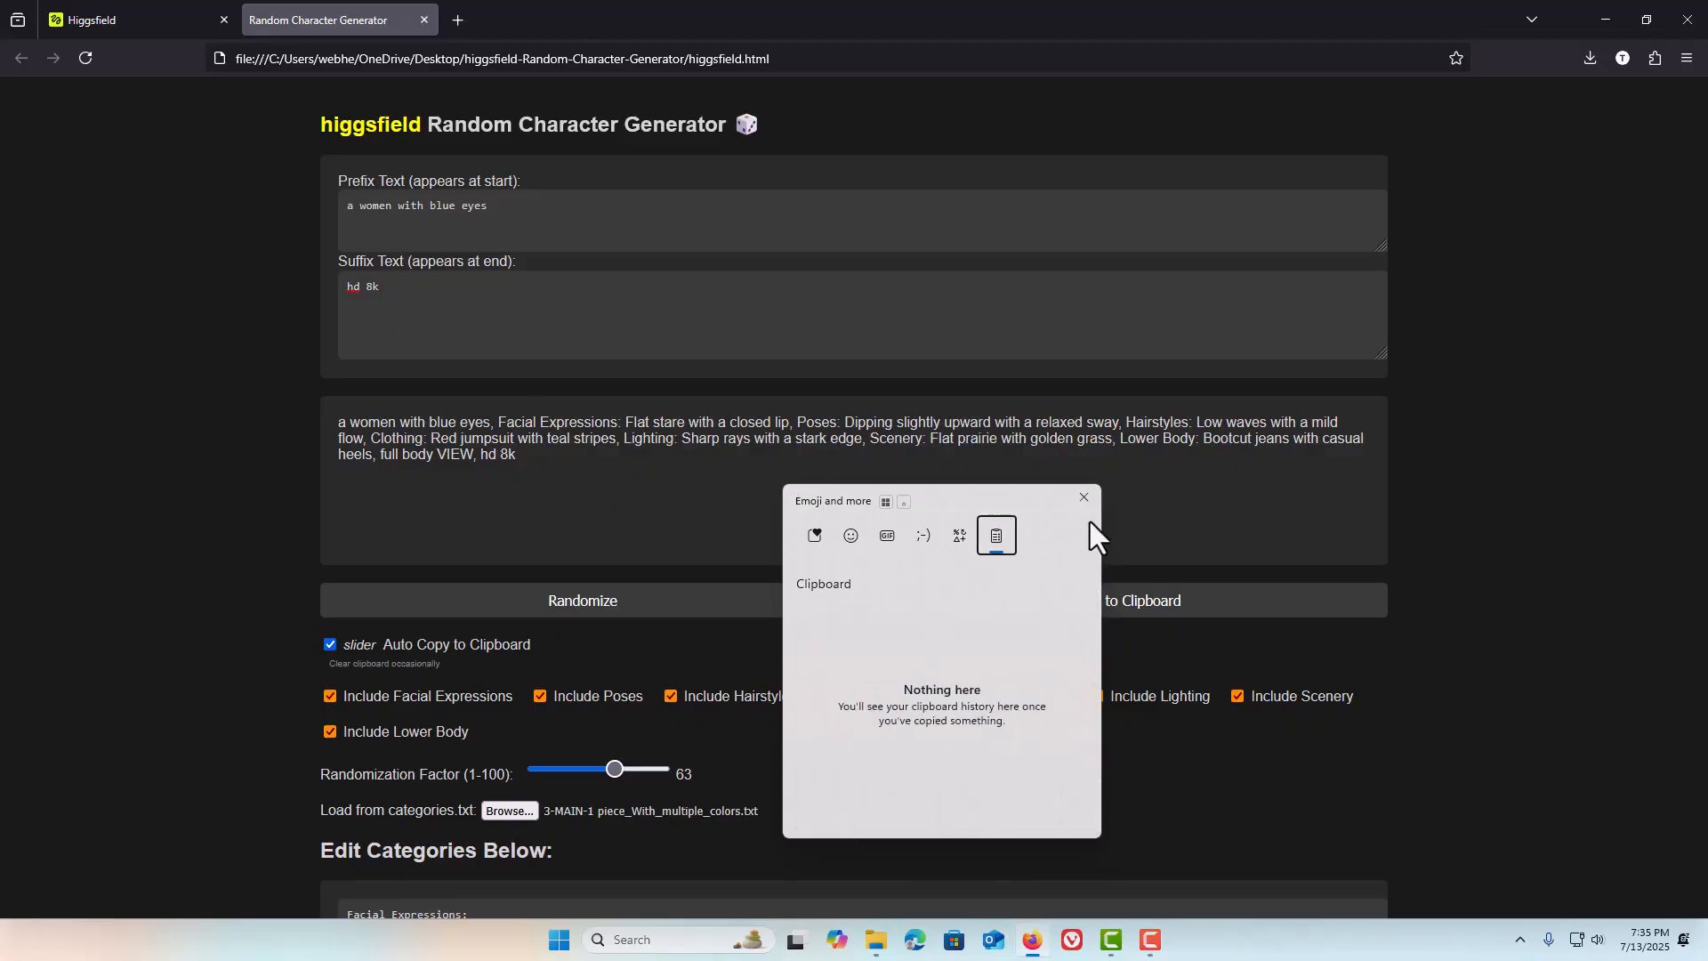
pyautogui.click(1082, 498)
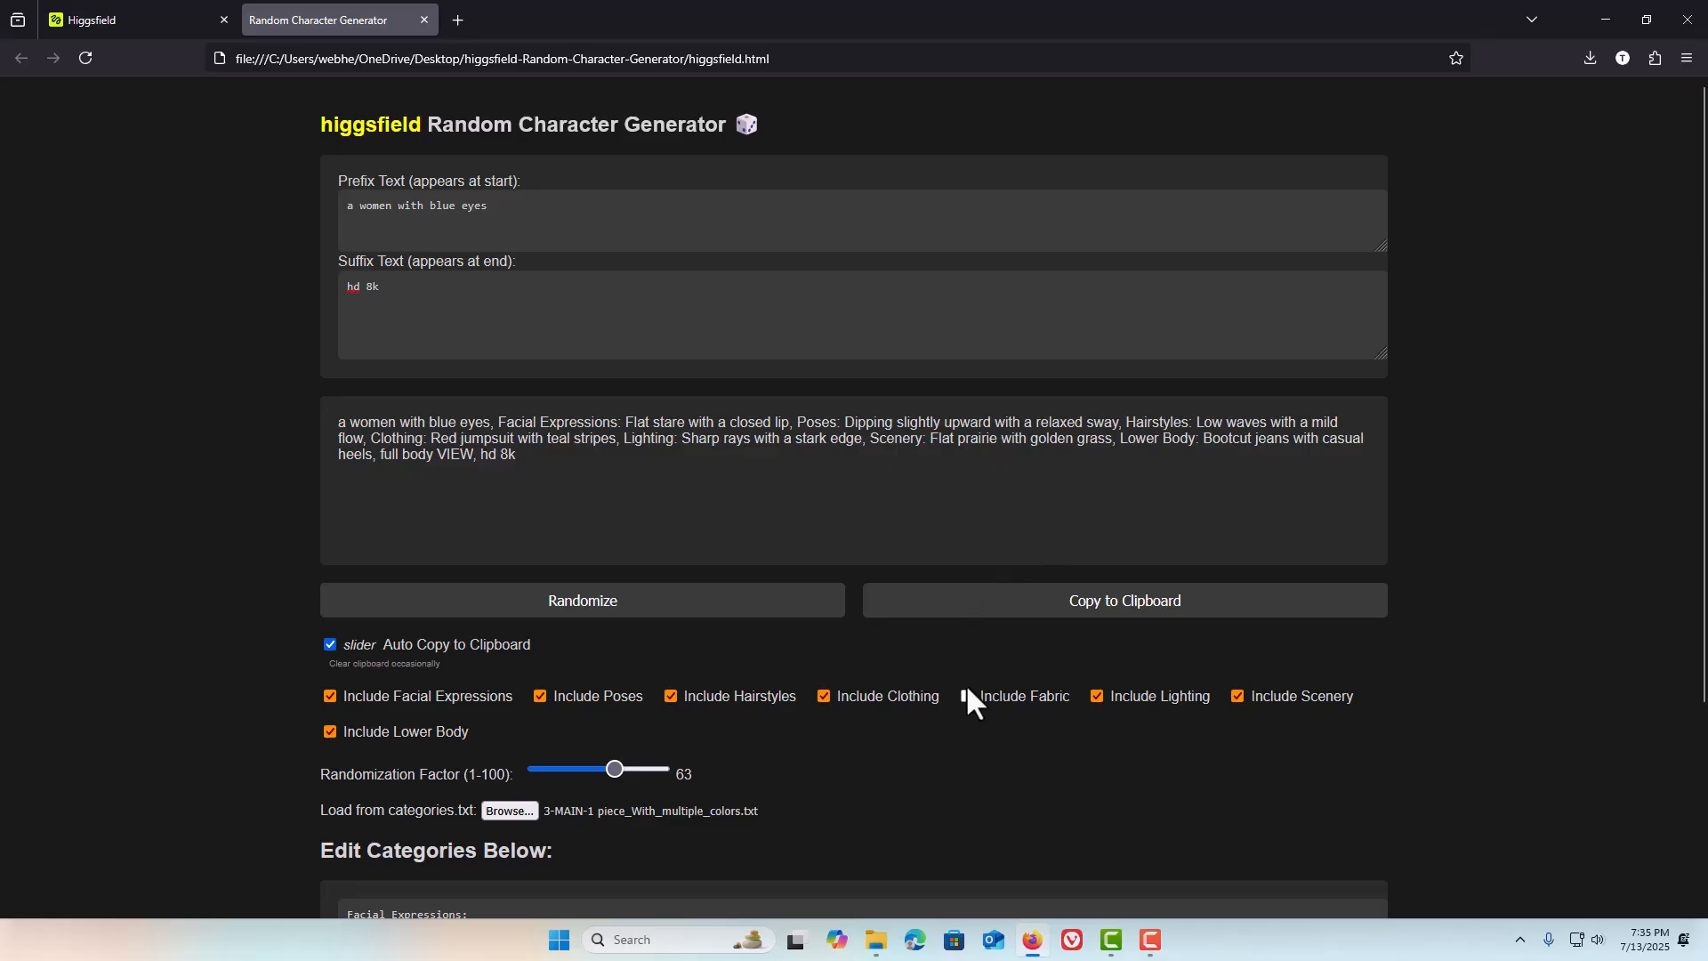
pyautogui.scroll(-2, 967, 690)
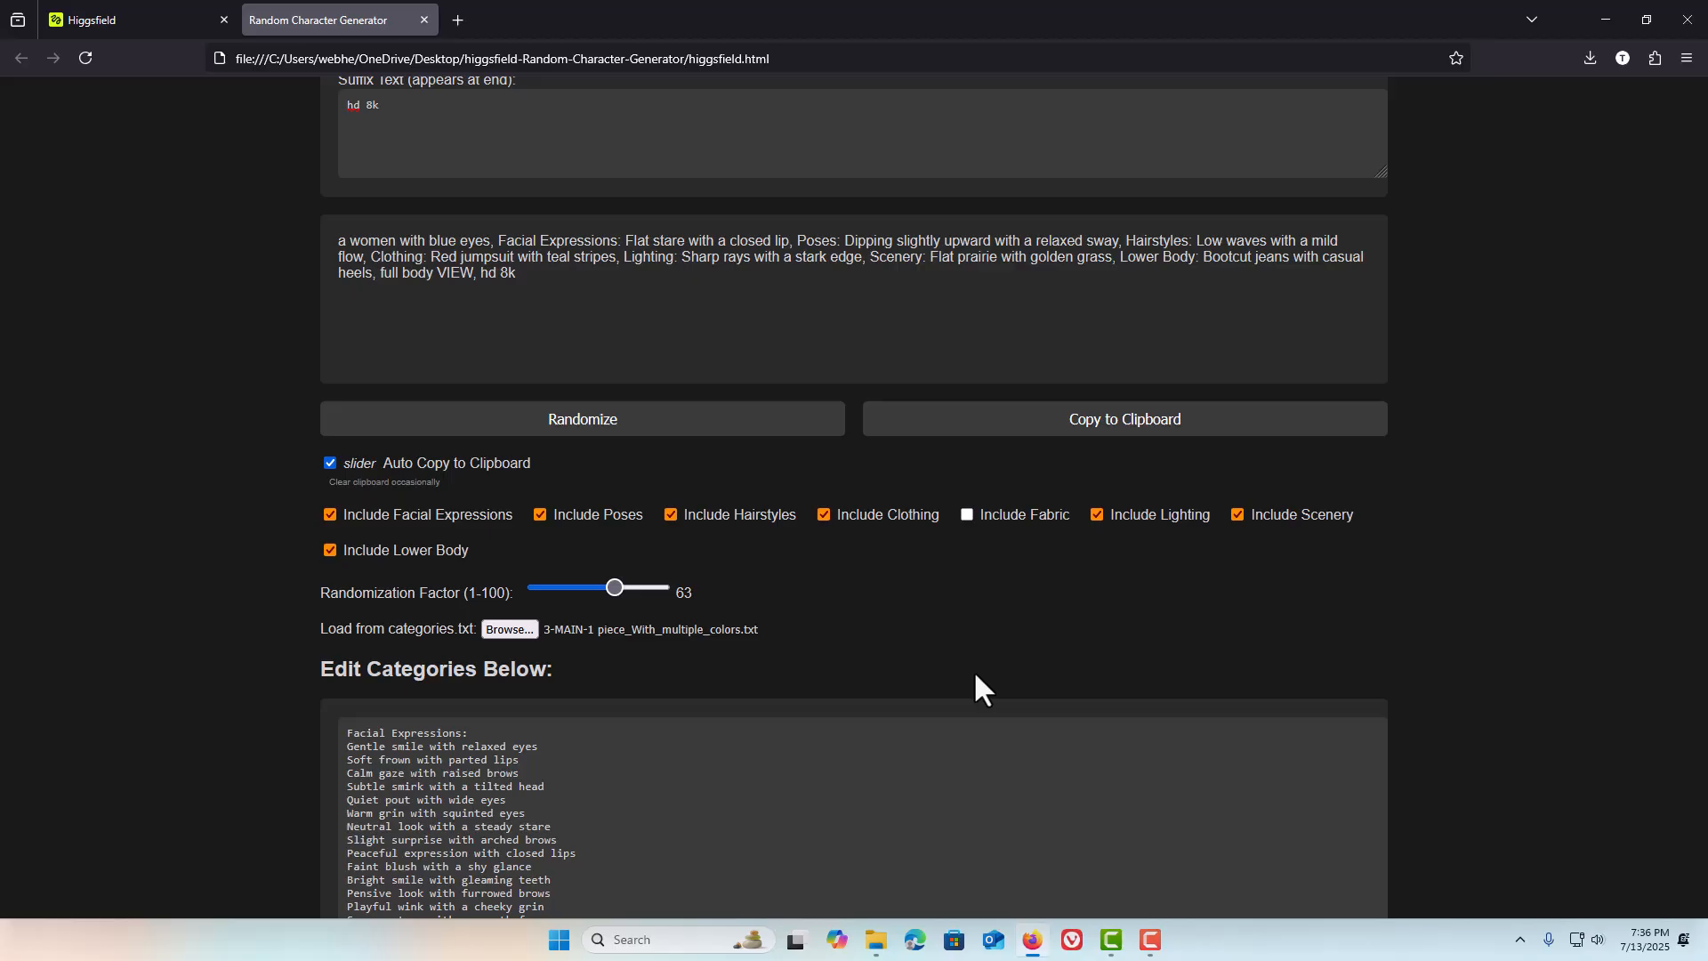
pyautogui.scroll(3, 975, 674)
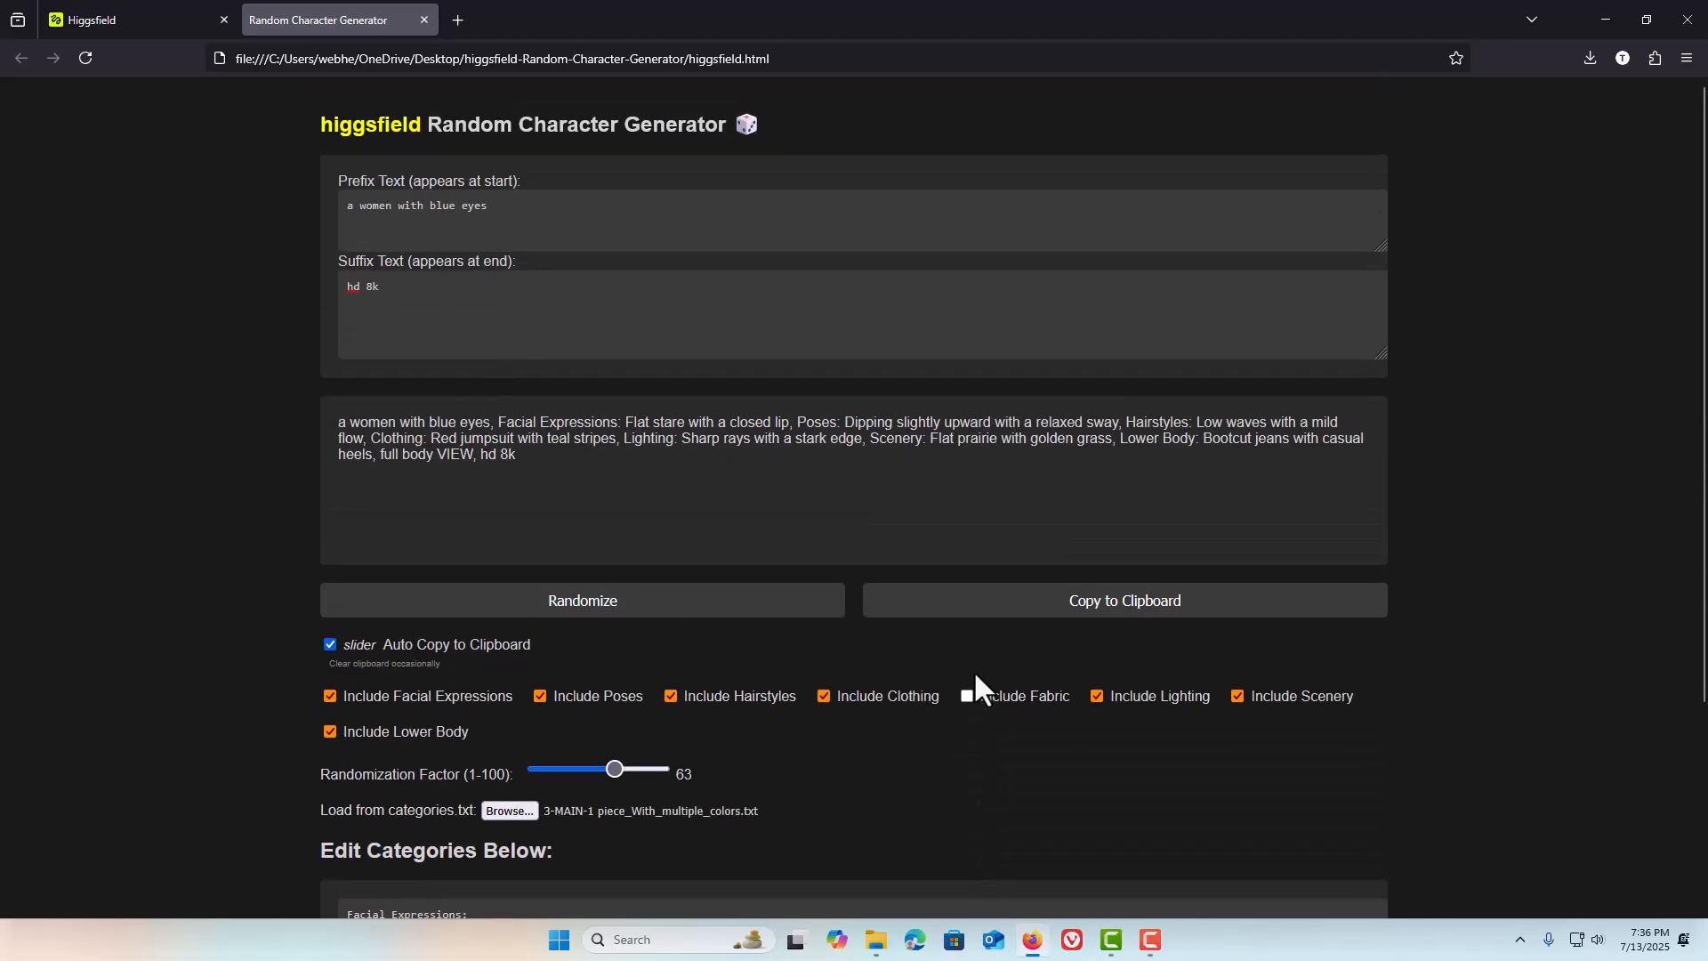
# Browse the generated images in Higgsfield, view the pink-top poolside image enlarged, and return to the Random Character Generator page.
pyautogui.click(137, 29)
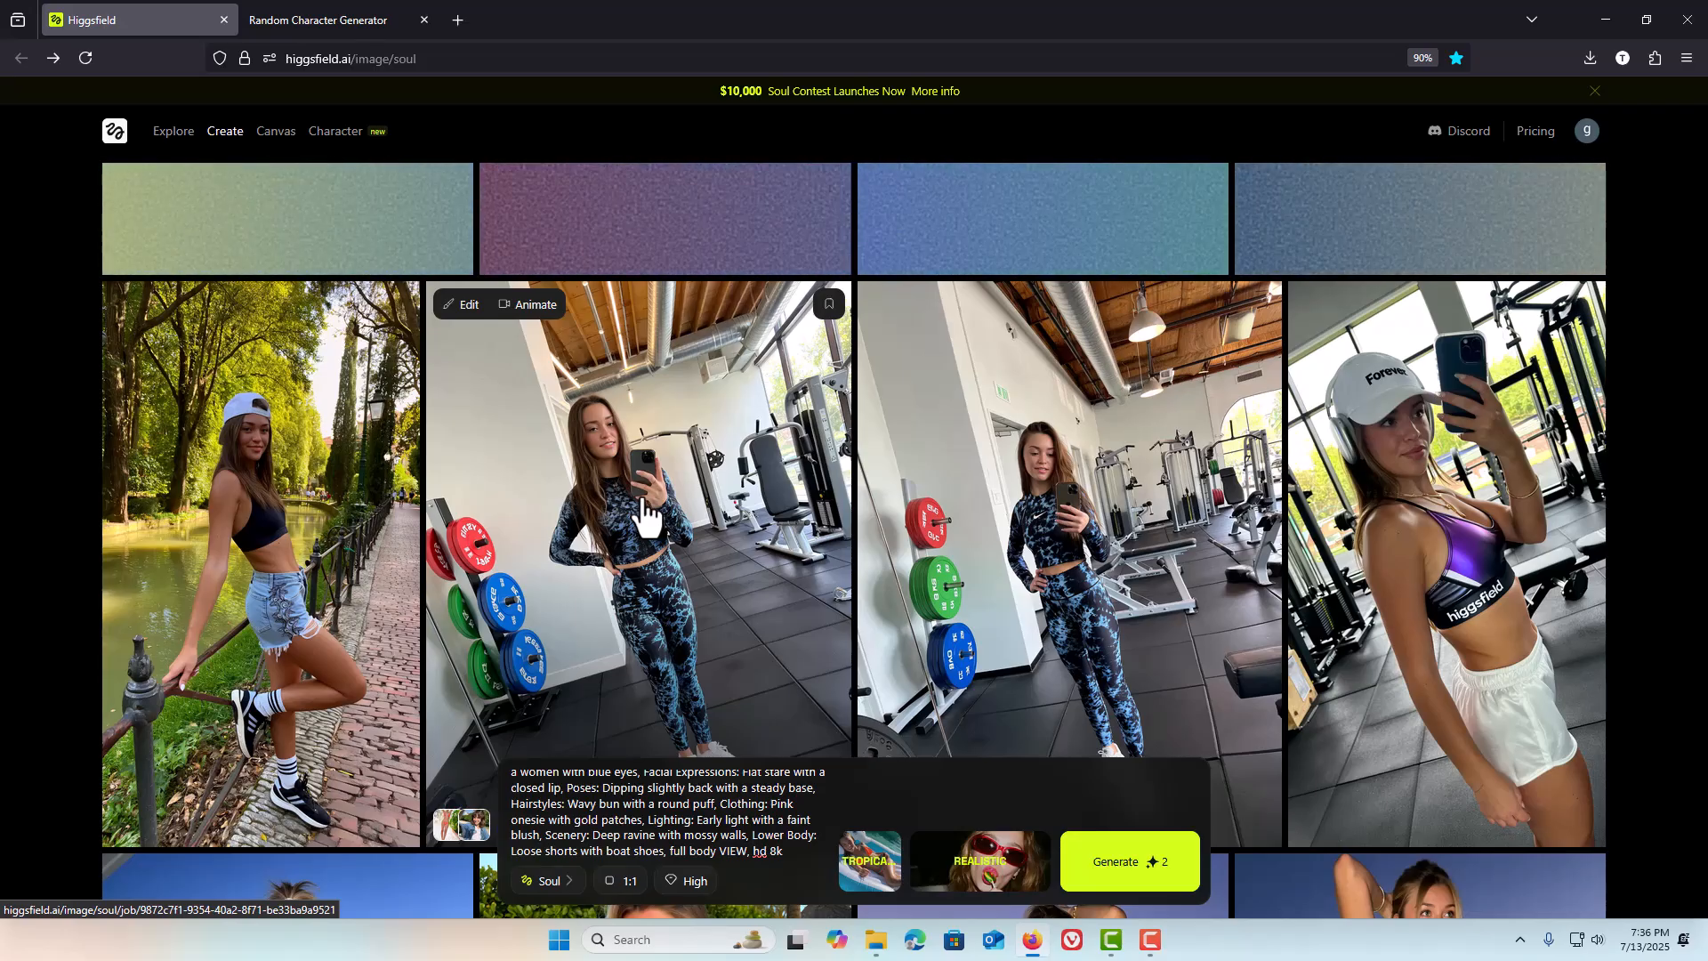
pyautogui.scroll(-5, 645, 514)
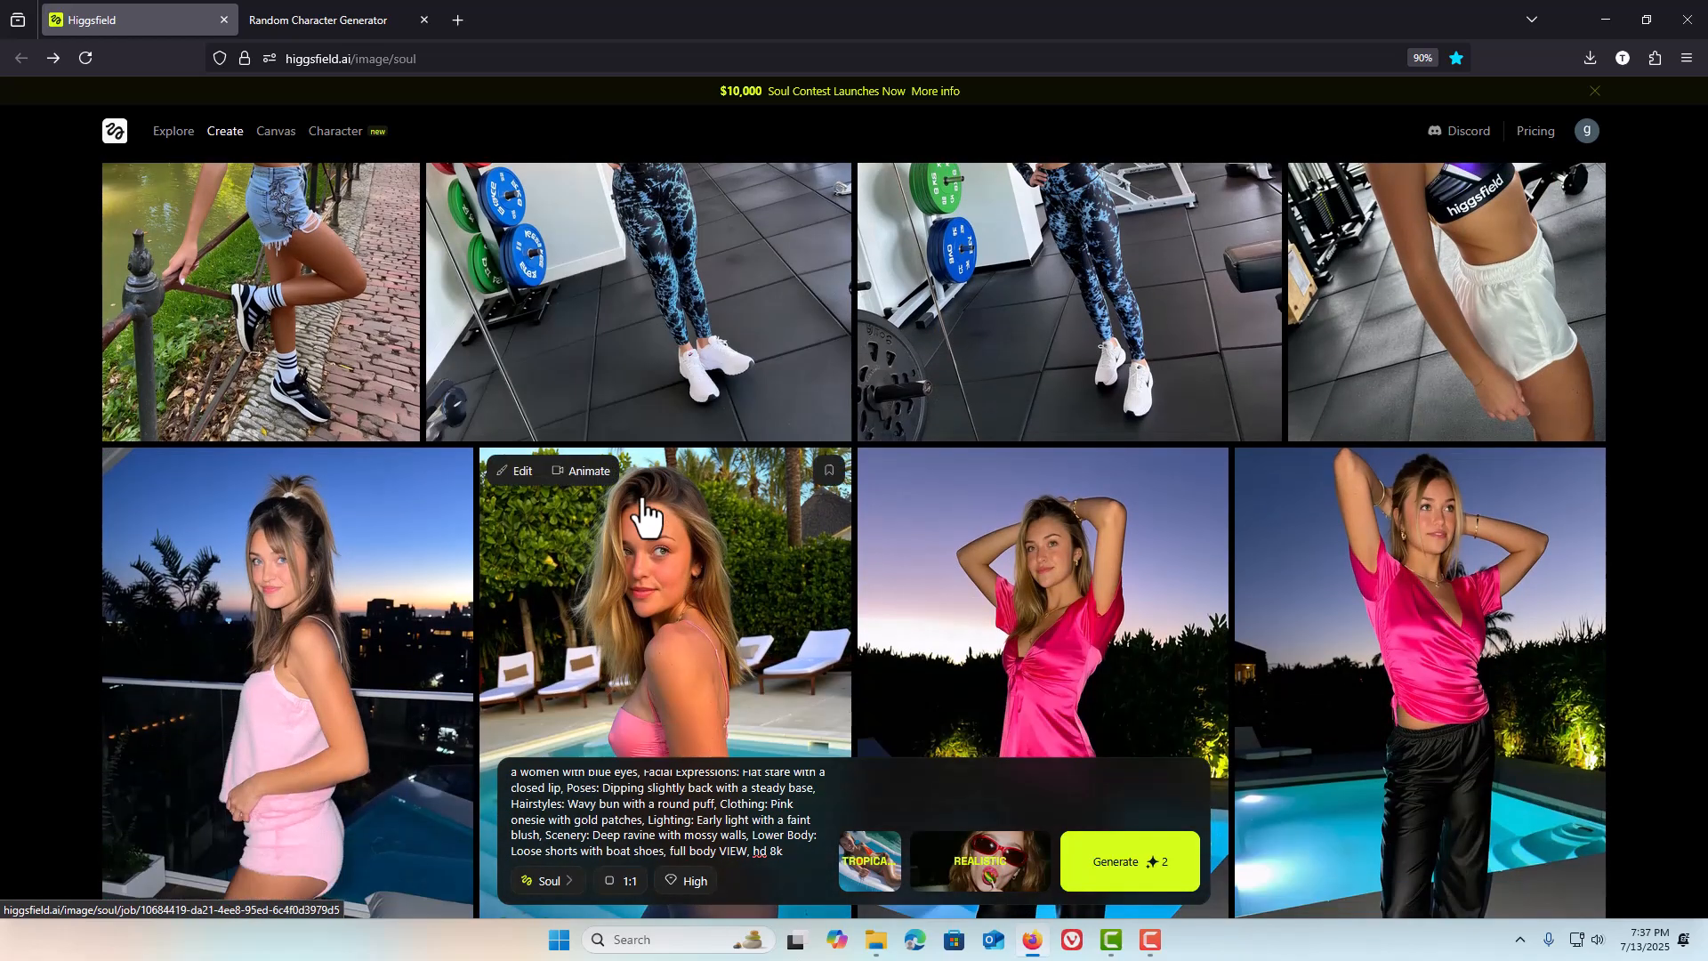
pyautogui.scroll(-3, 645, 514)
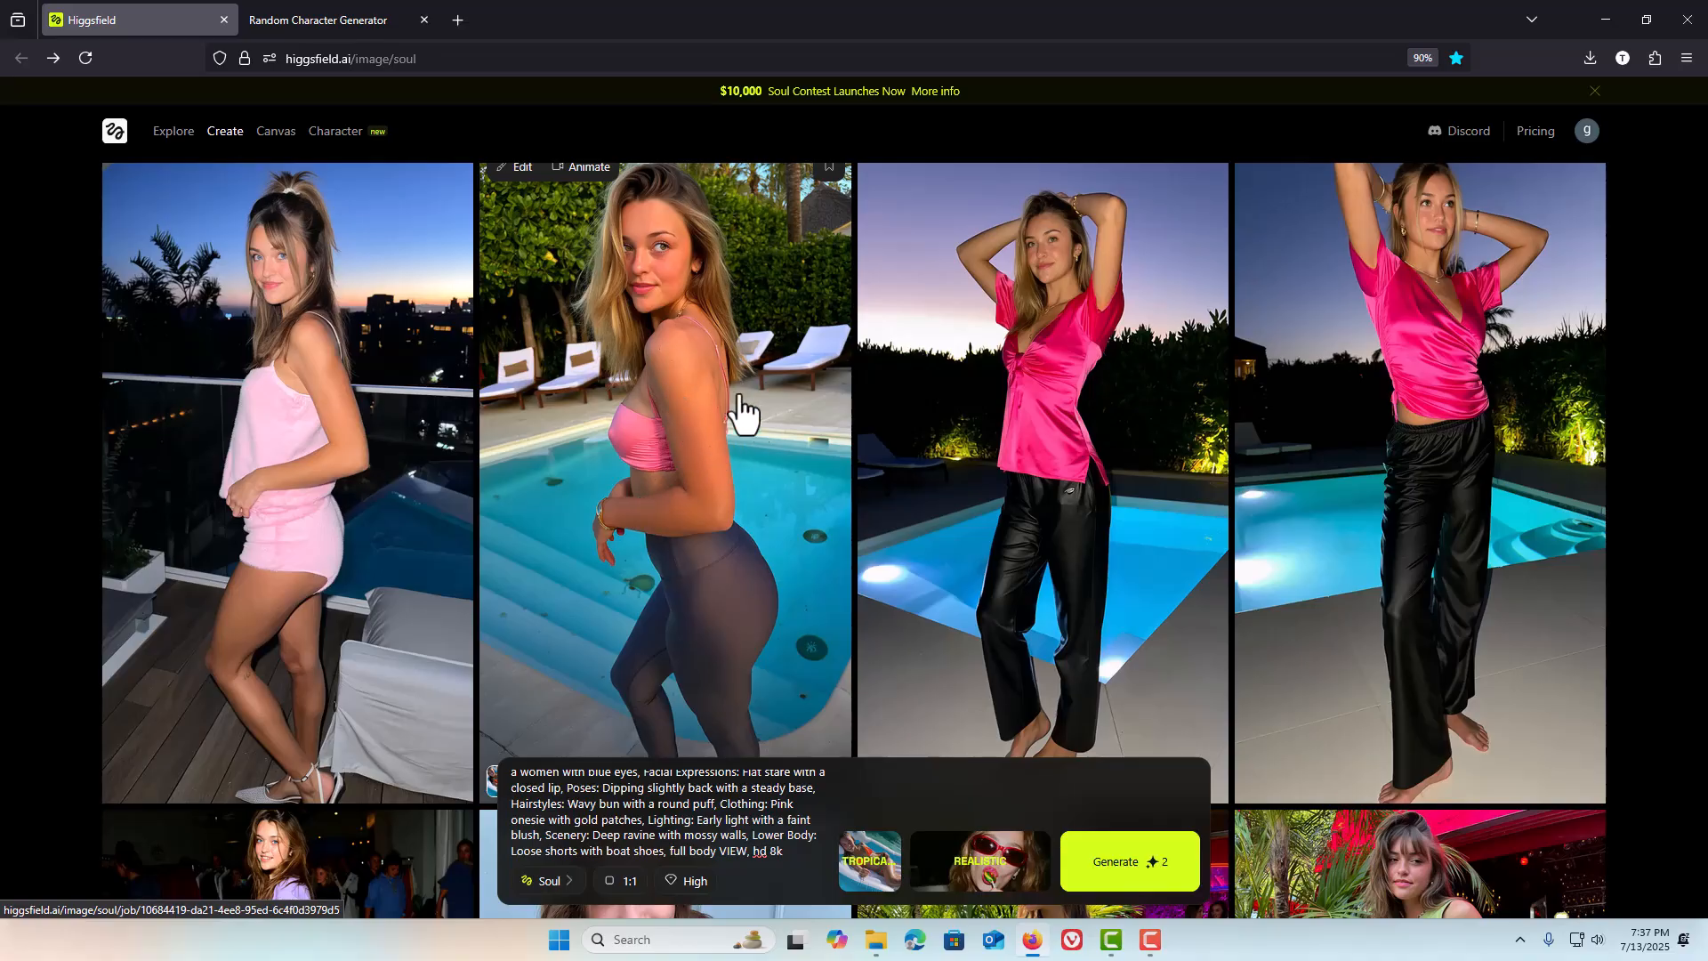
pyautogui.click(674, 418)
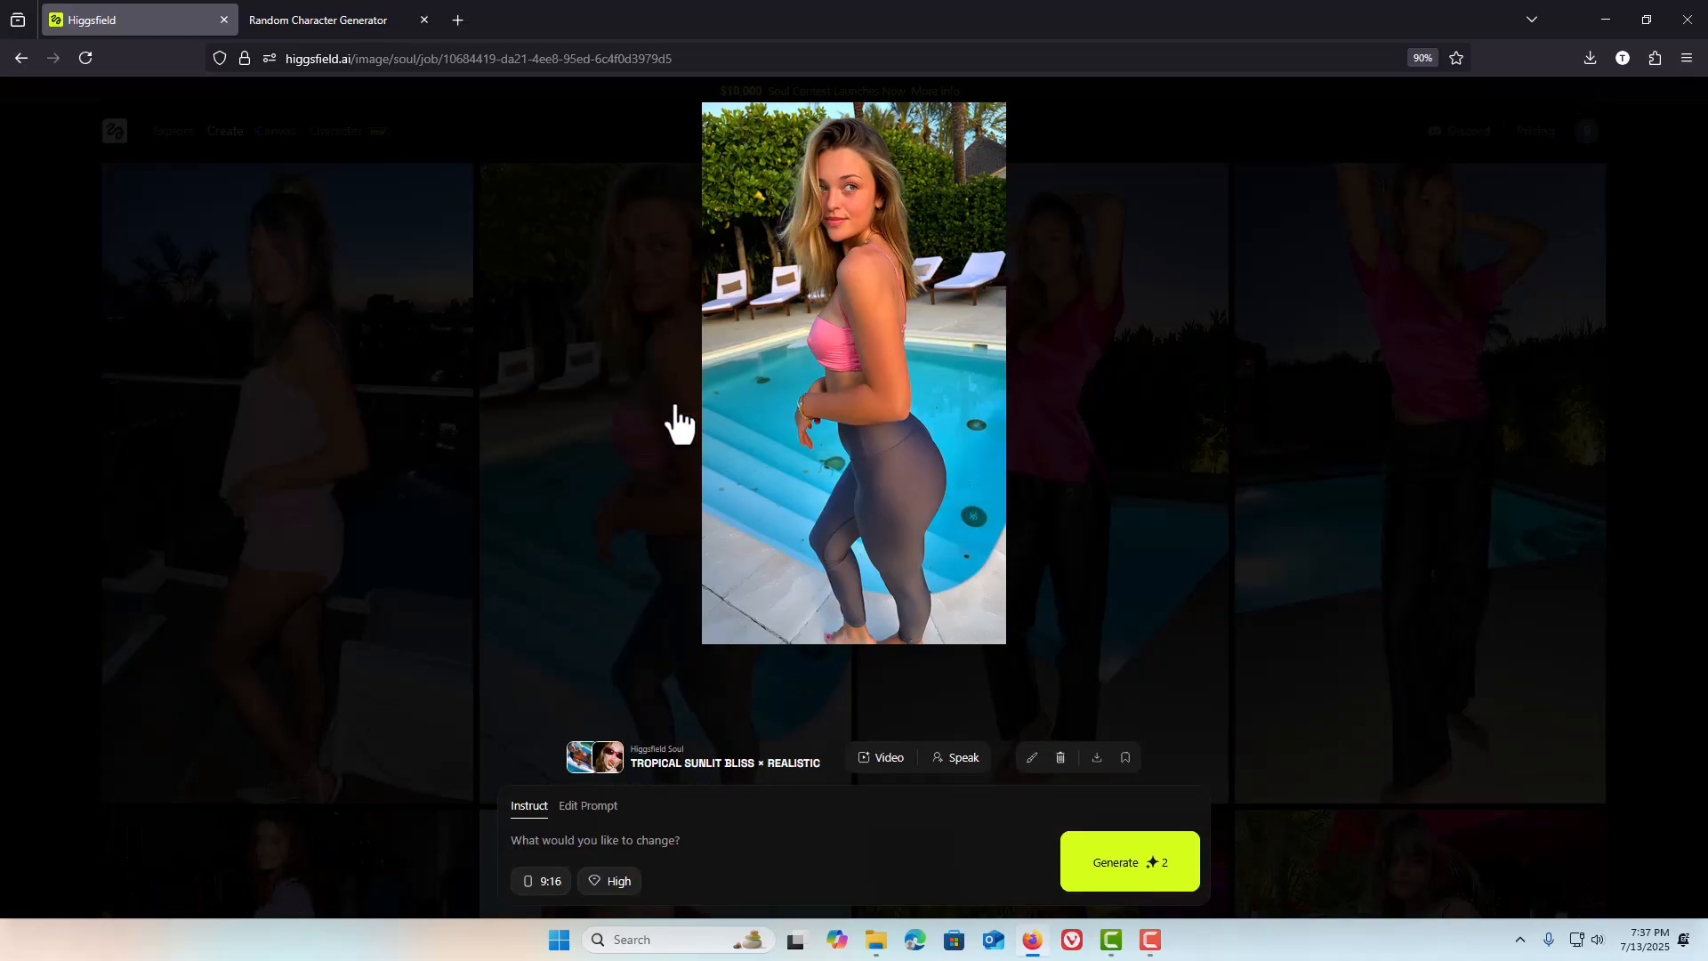
pyautogui.click(871, 361)
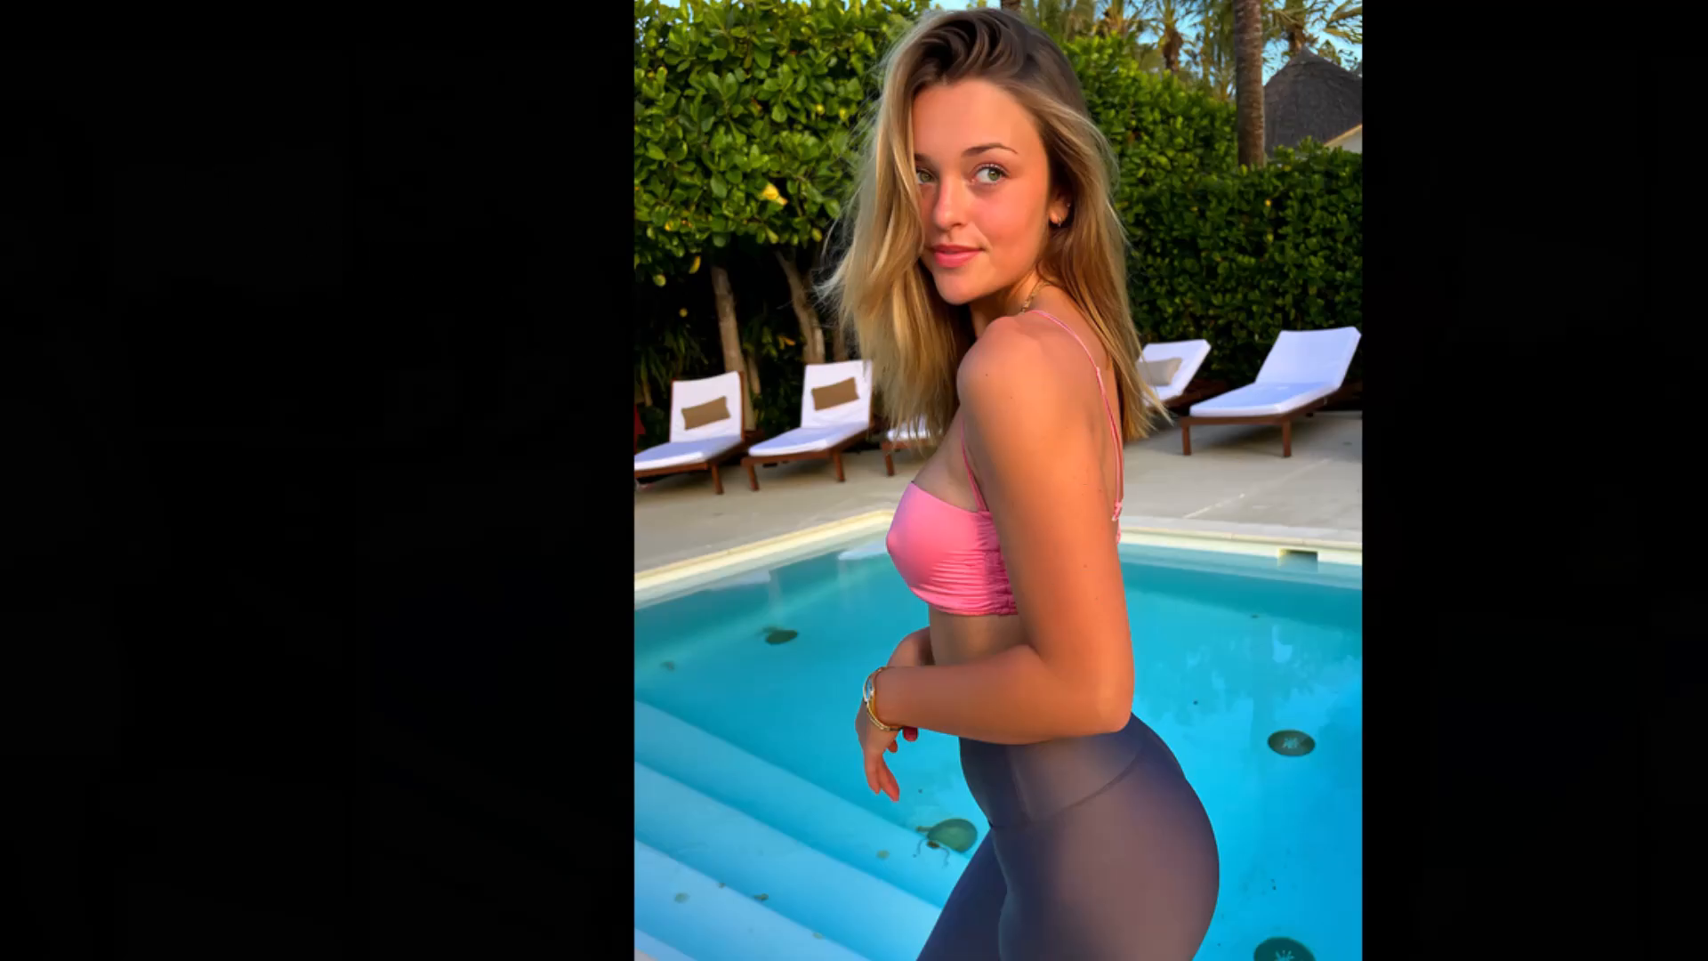
pyautogui.click(9, 569)
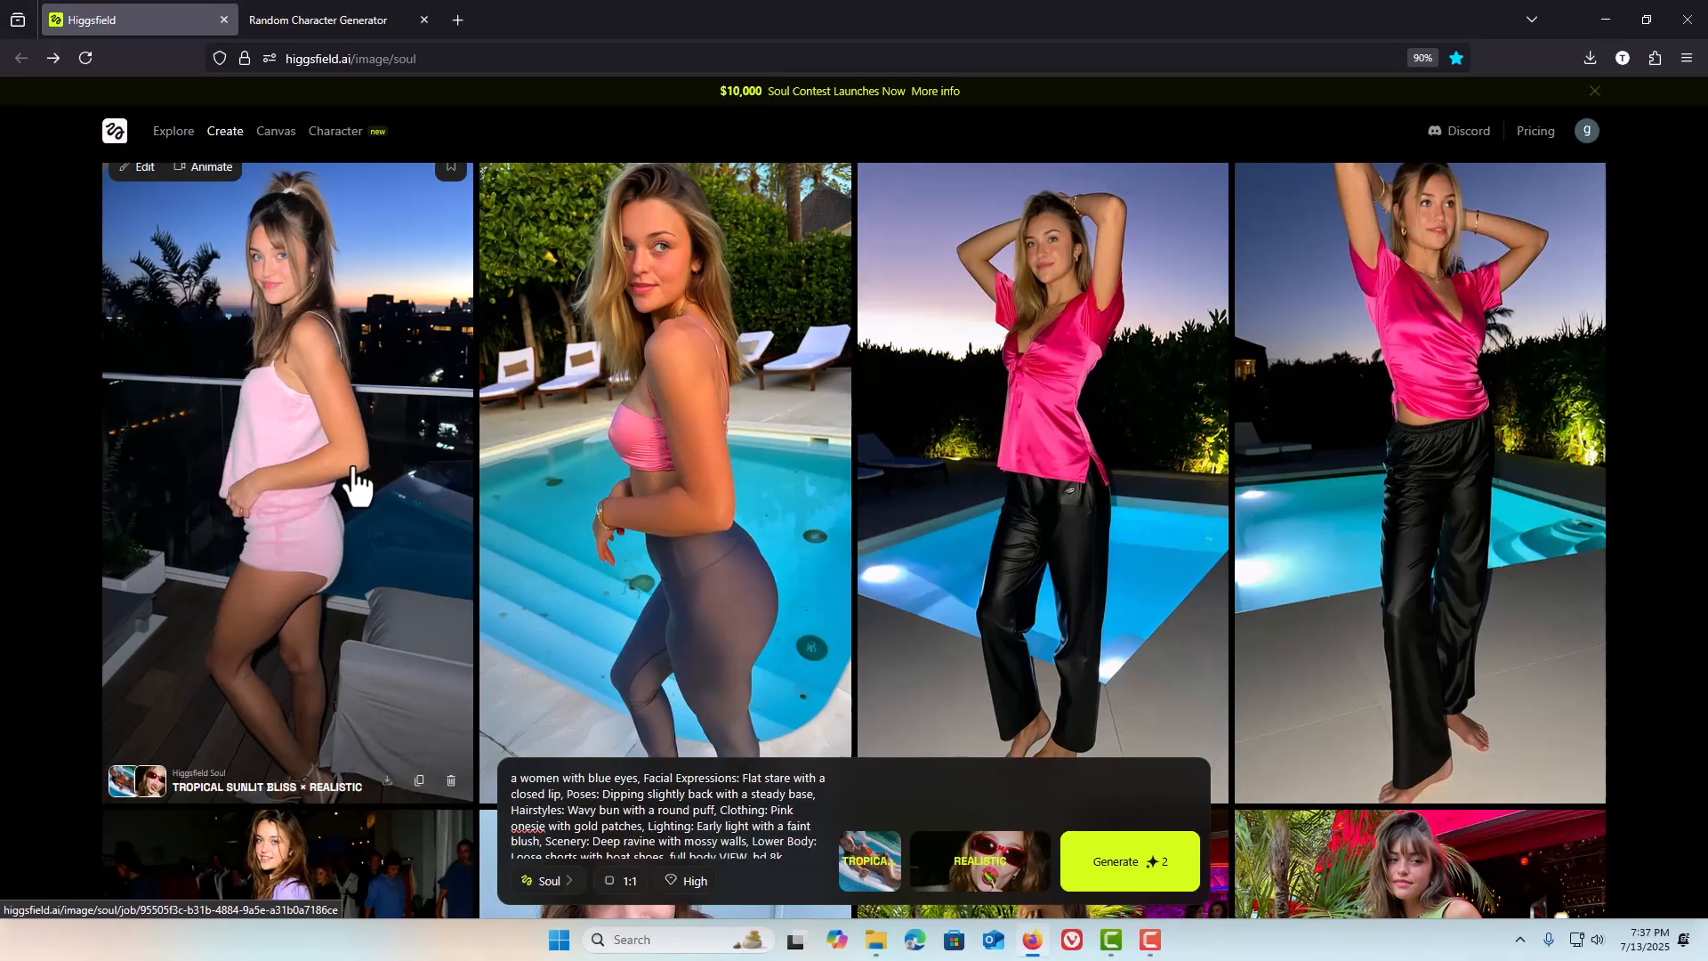
pyautogui.click(365, 22)
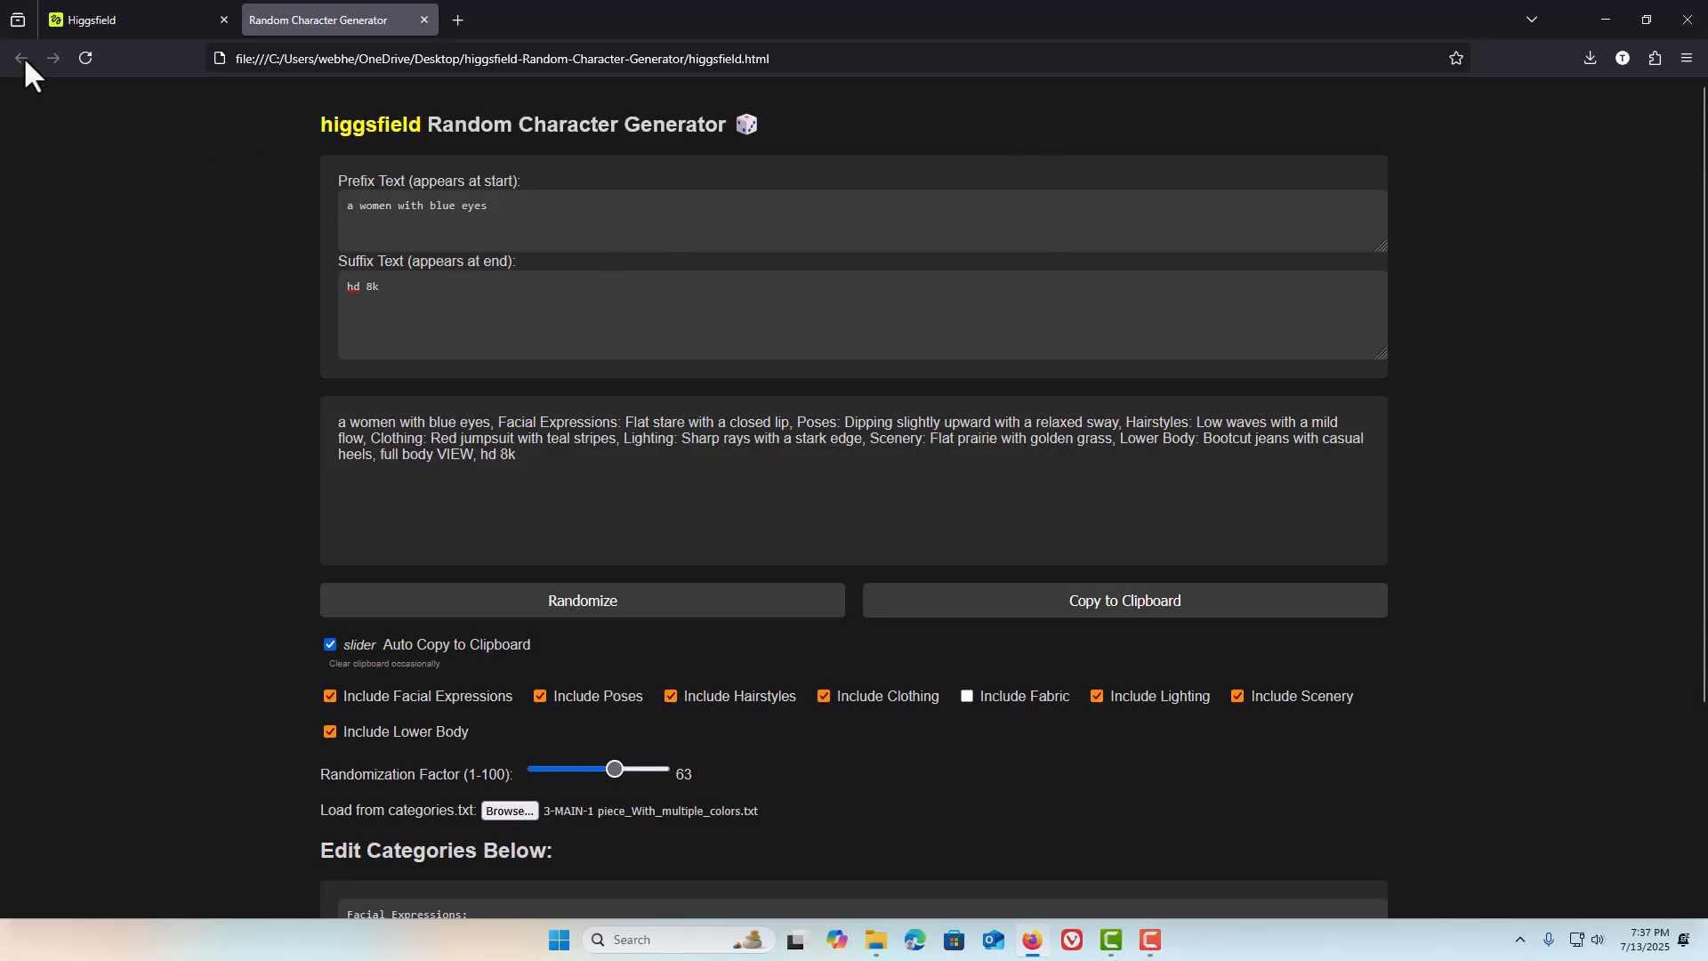
# Reset the generator page by reloading it and enter "women" as the prefix text.
pyautogui.click(85, 58)
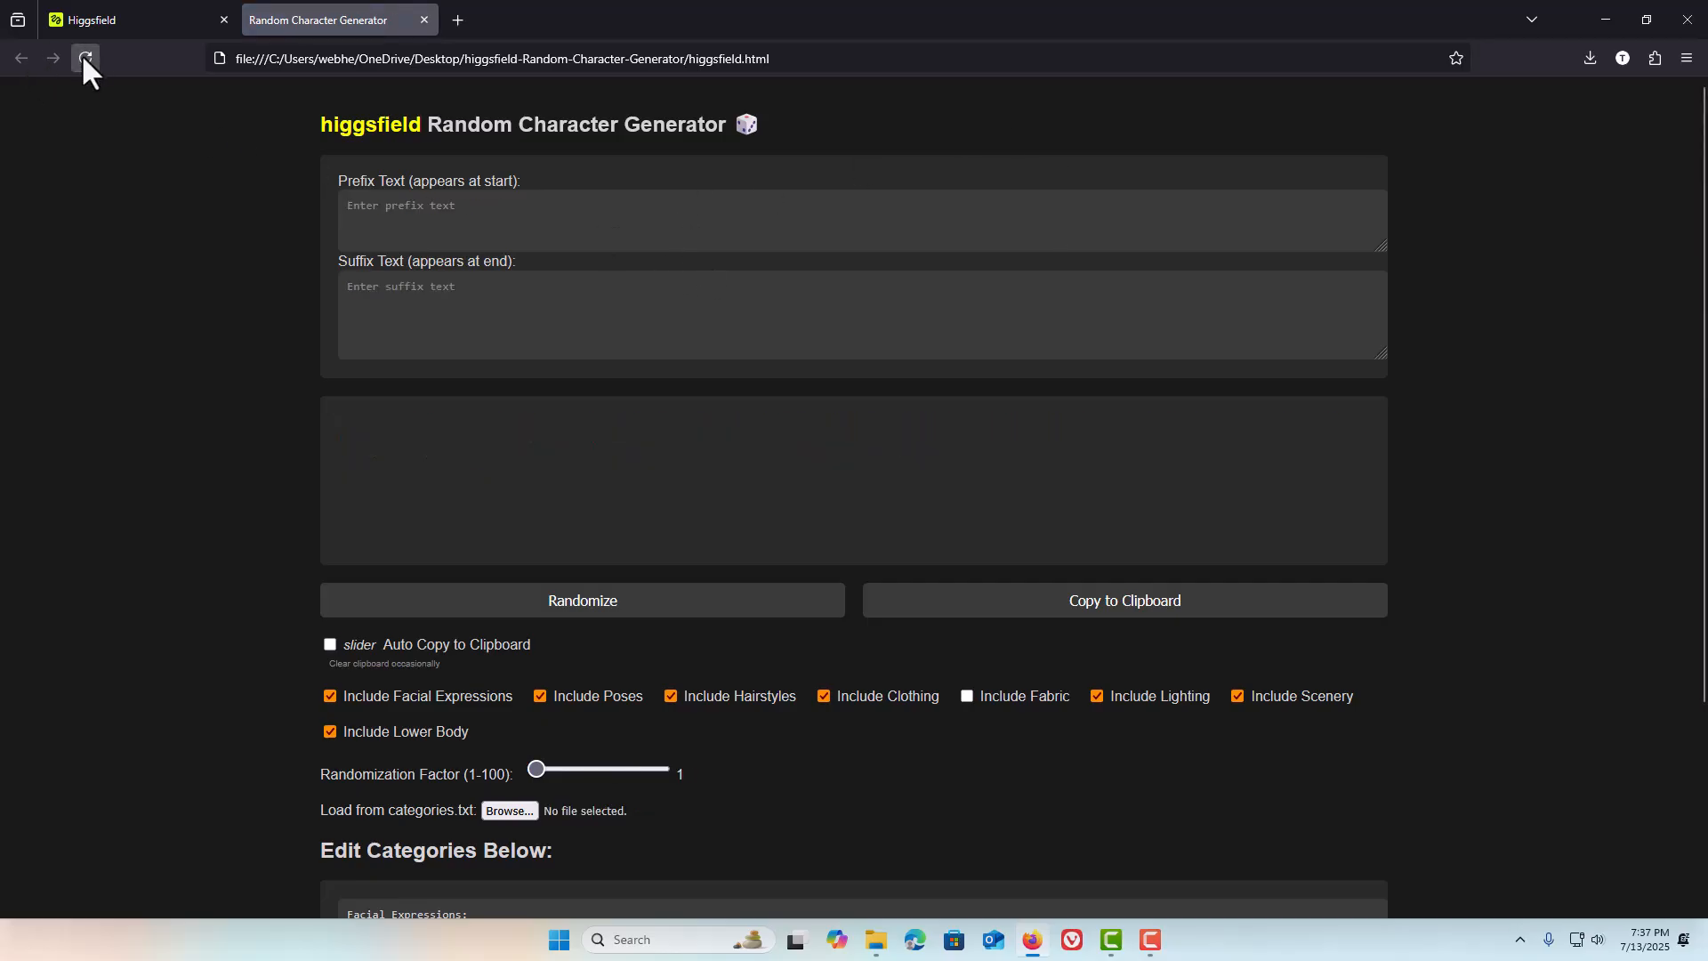
pyautogui.click(421, 211)
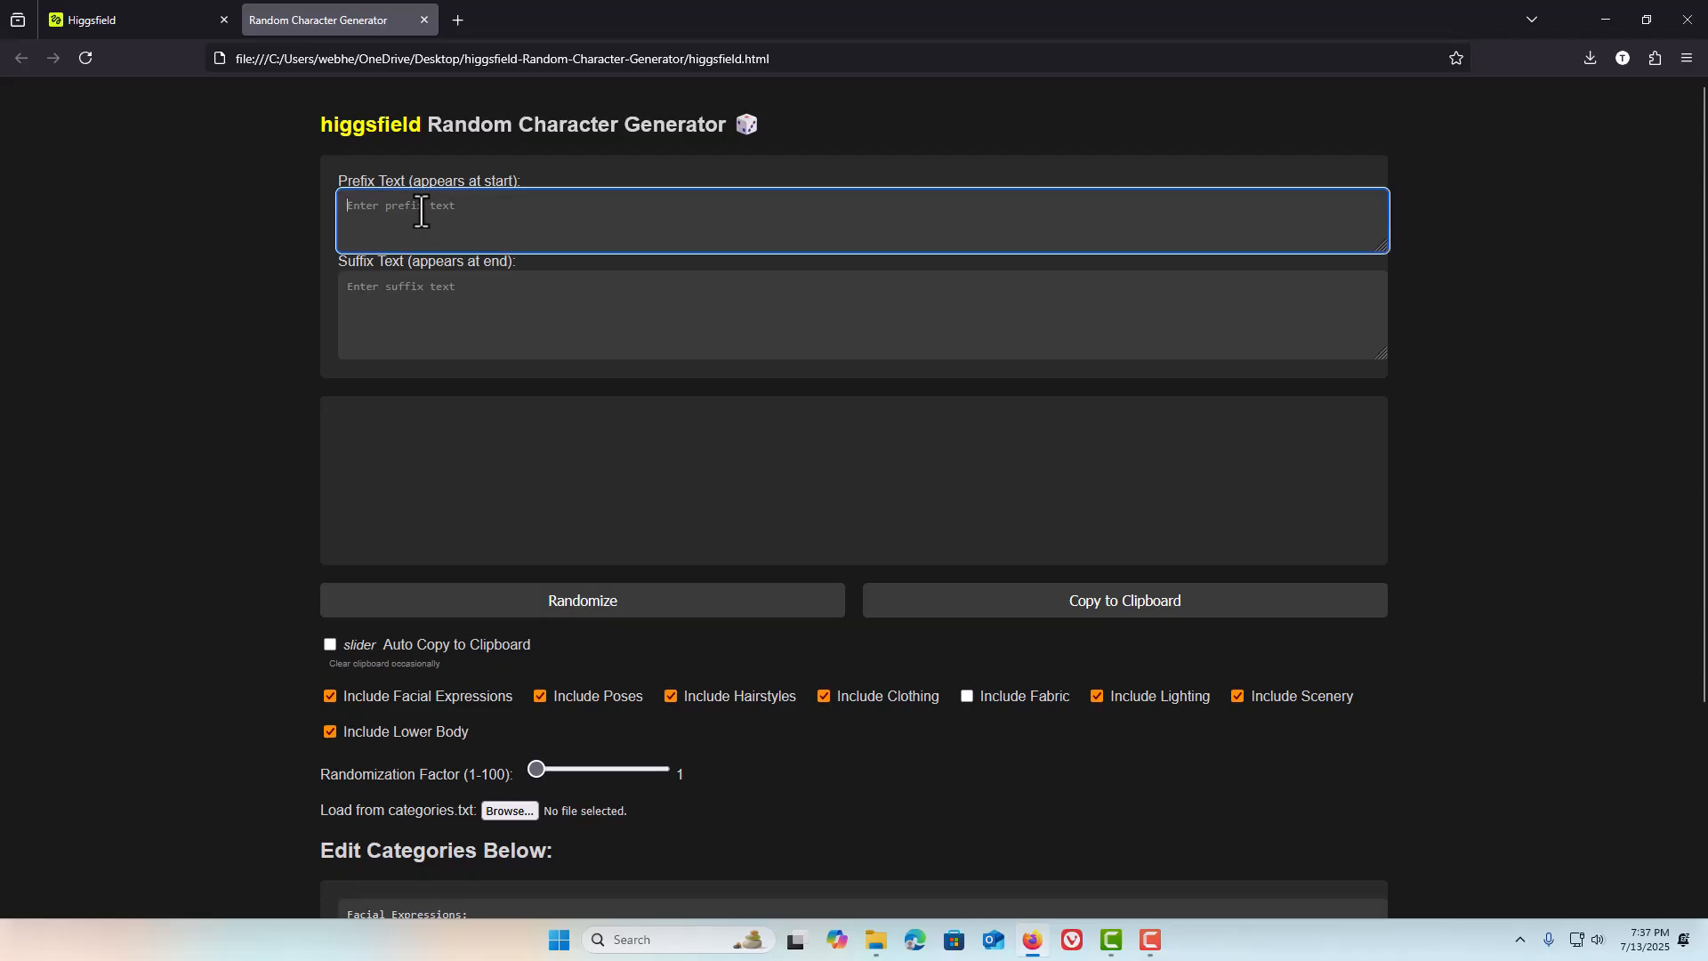
pyautogui.write('wone')
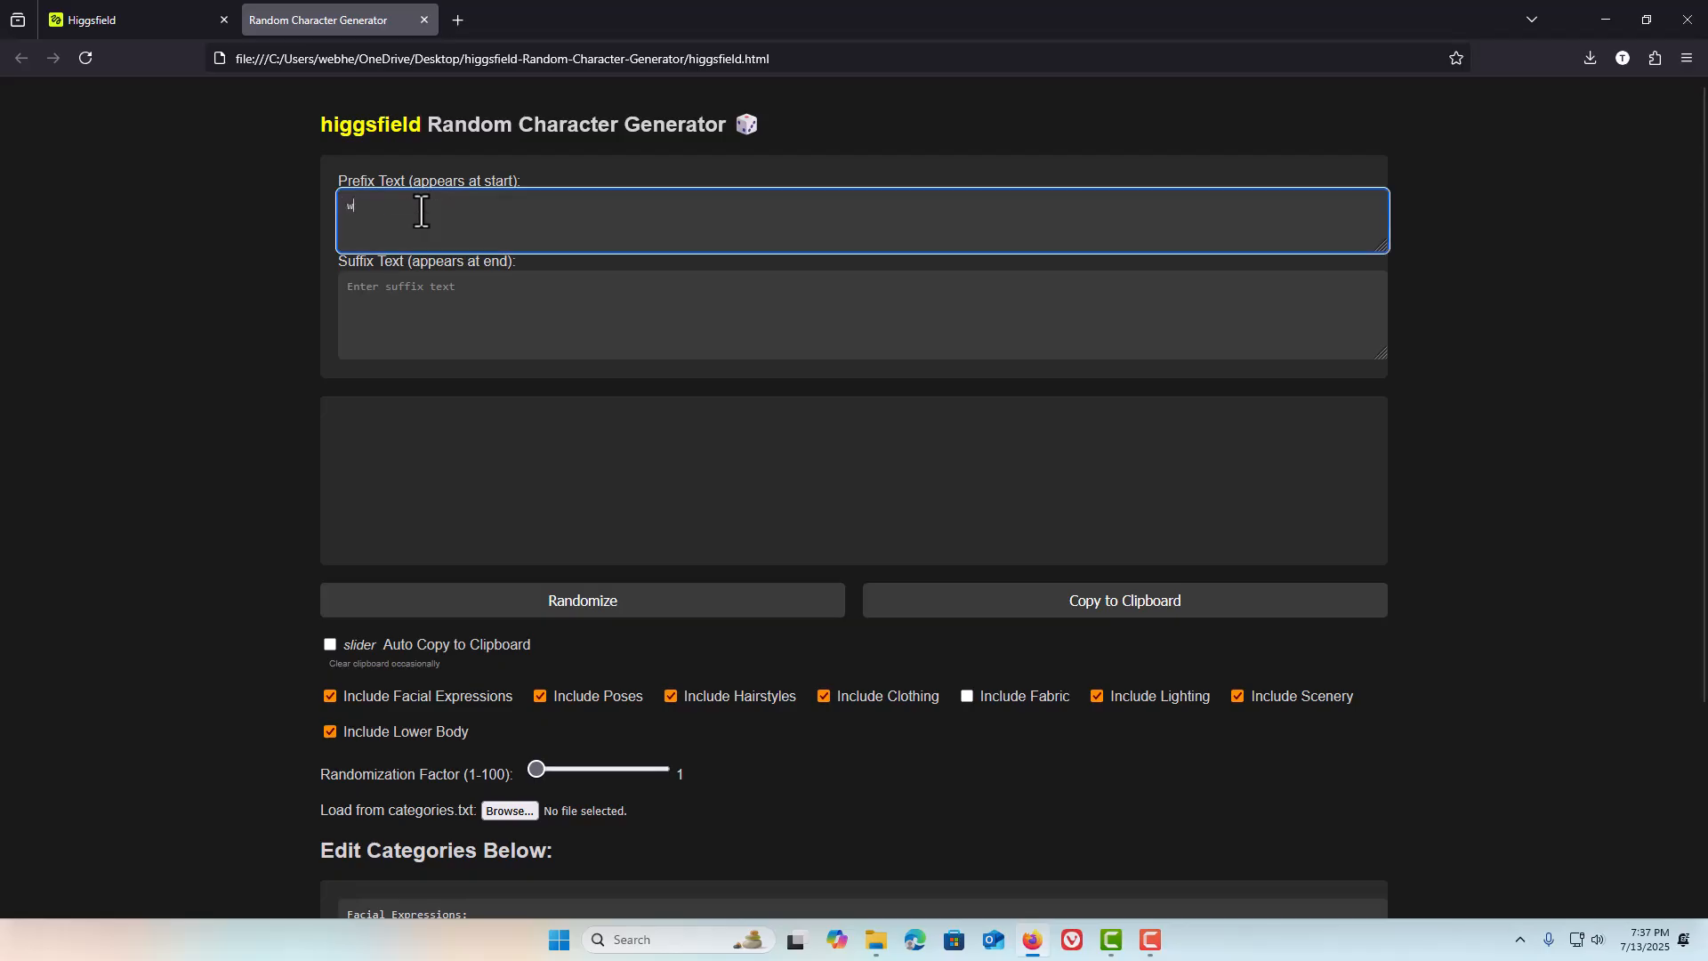
pyautogui.press('BackSpace')
pyautogui.press('BackSpace')
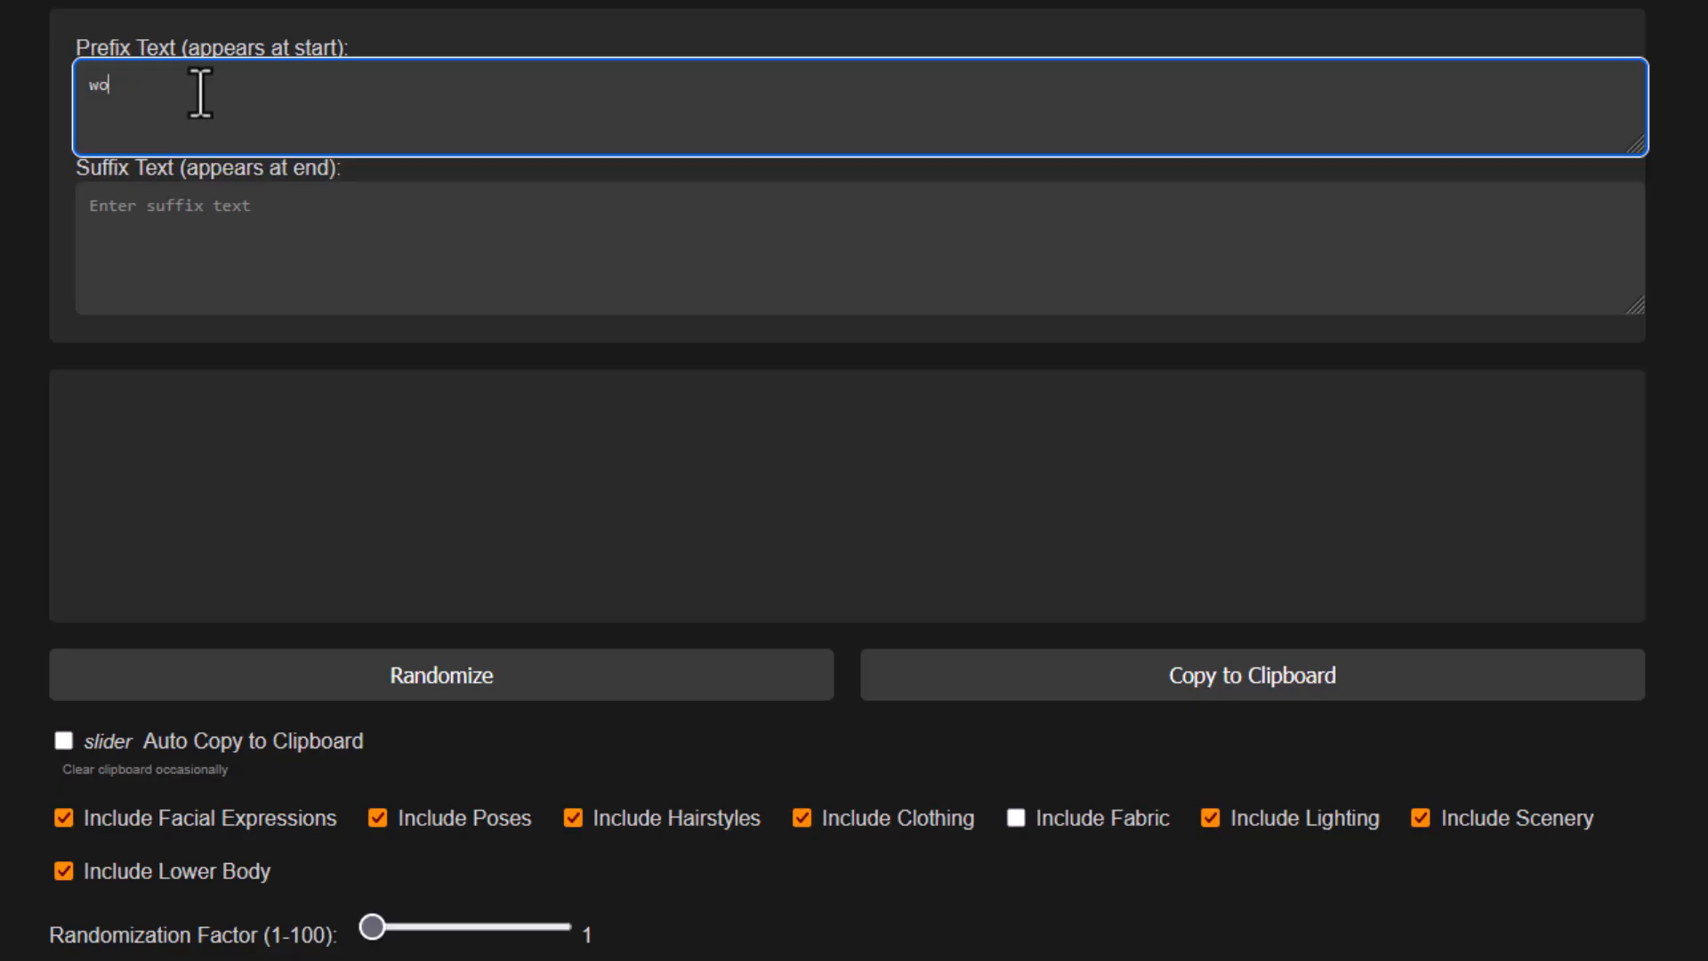
pyautogui.write('men')
# Load the 9-basic.txt categories file and exclude lighting and scenery from the generated prompt.
pyautogui.click(1215, 820)
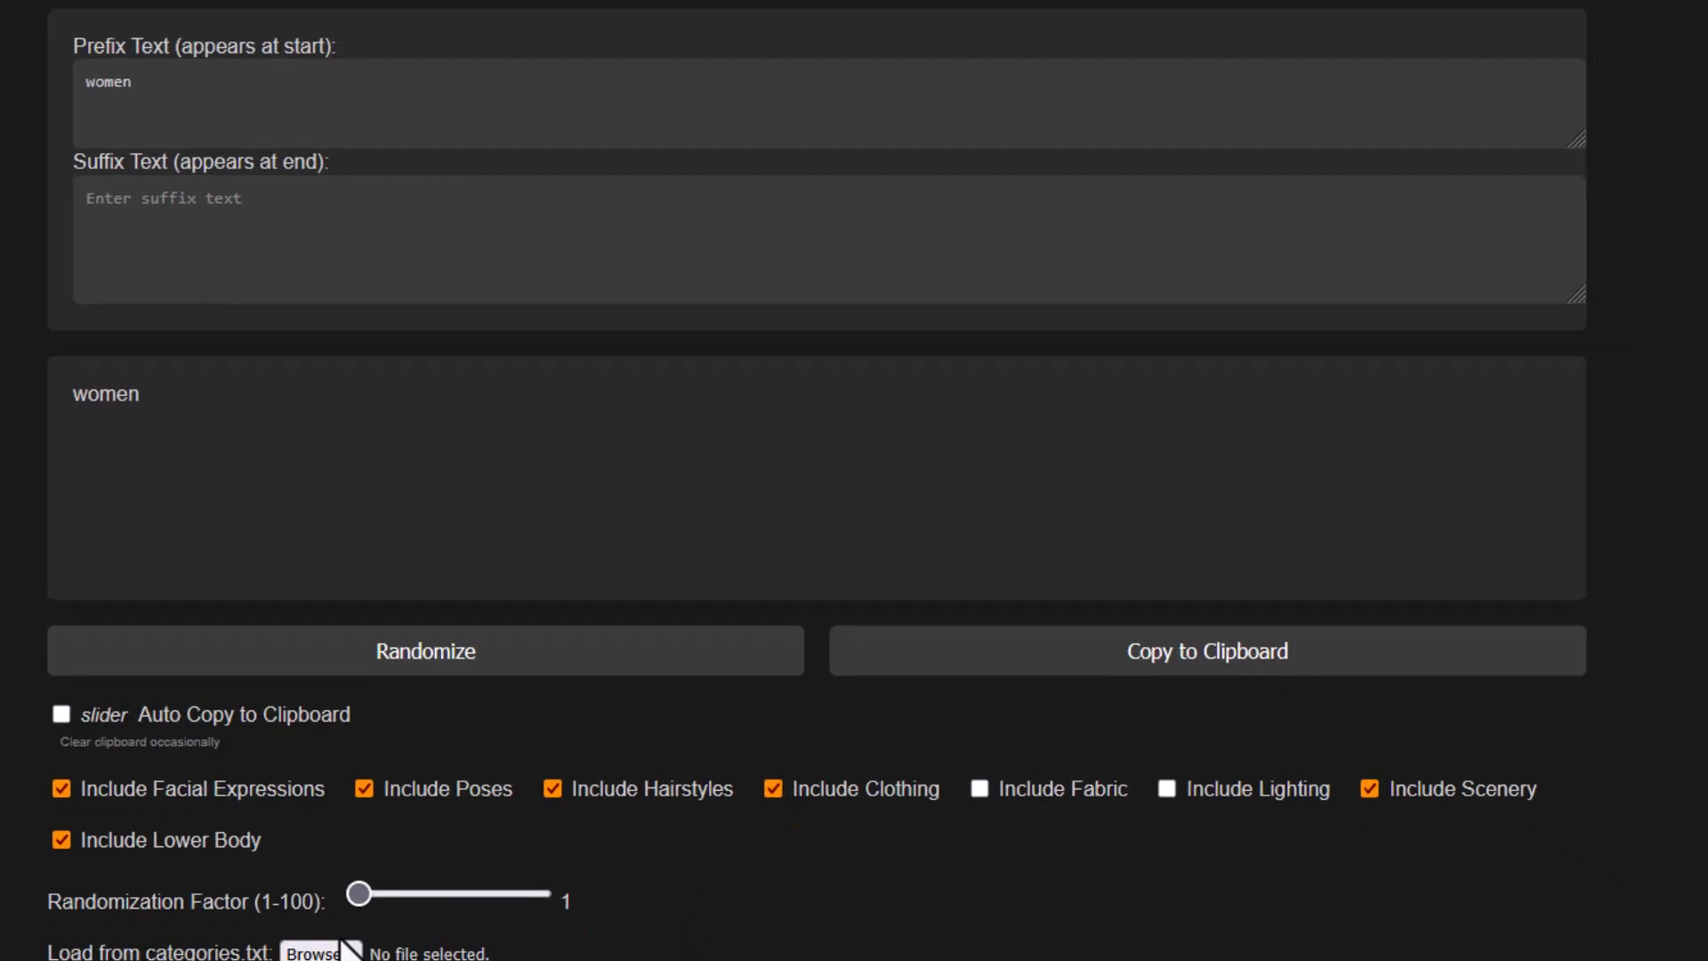
pyautogui.click(312, 951)
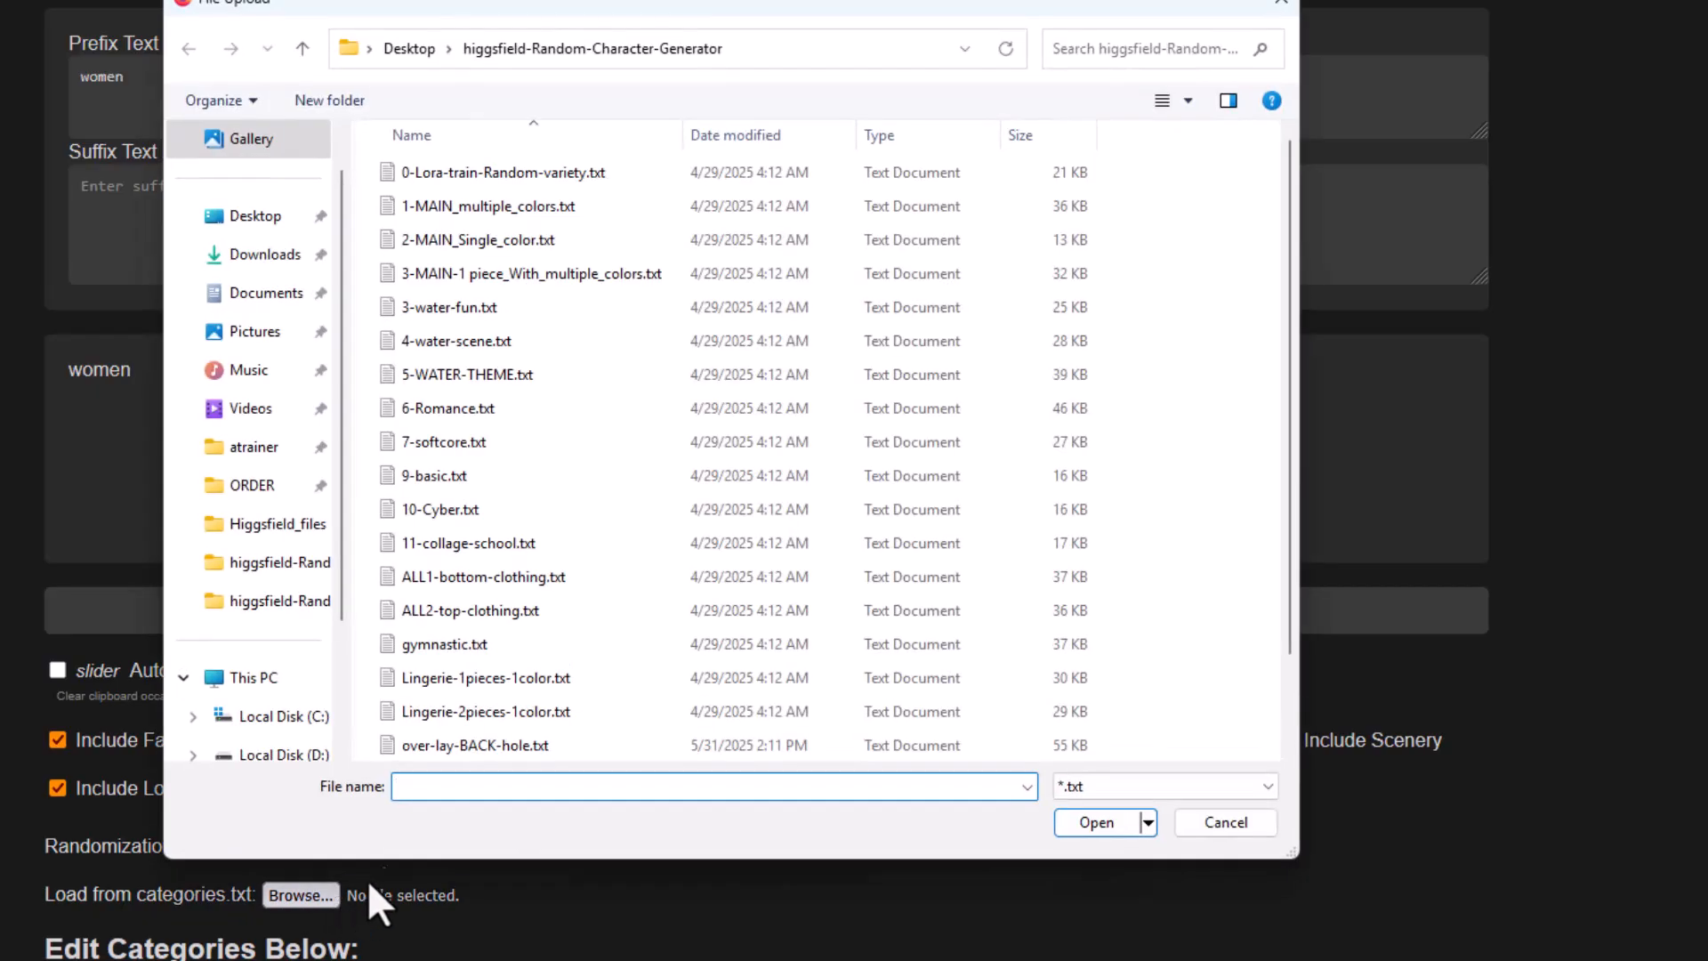
pyautogui.click(434, 476)
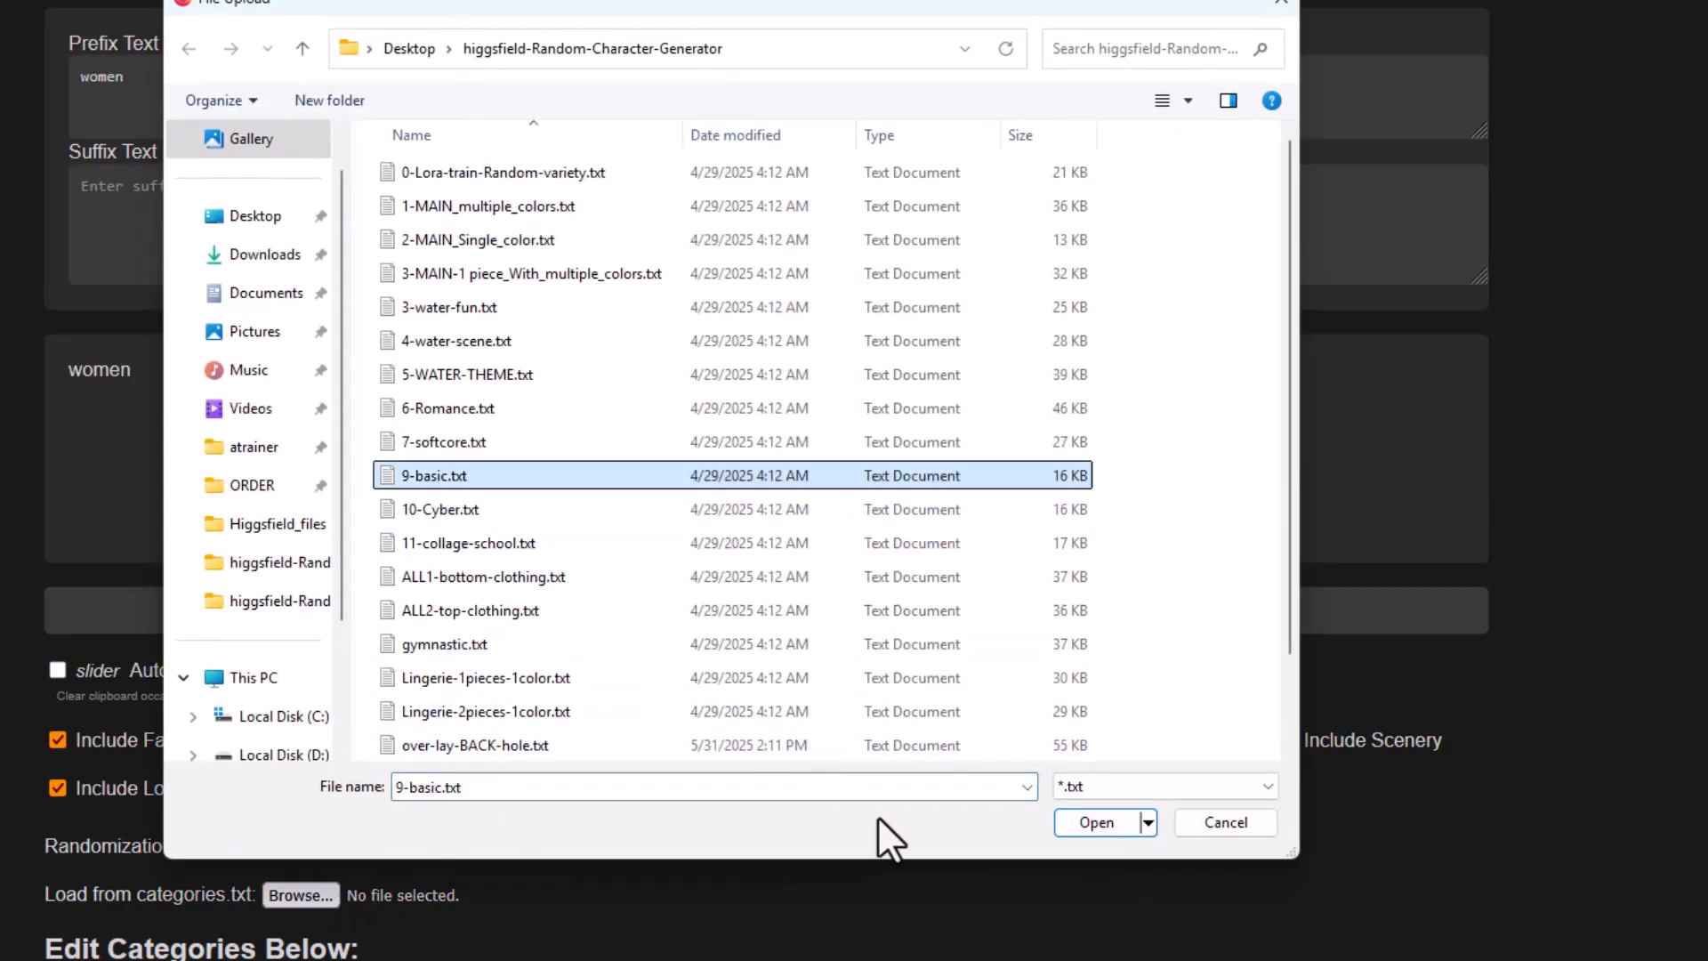
pyautogui.click(1074, 822)
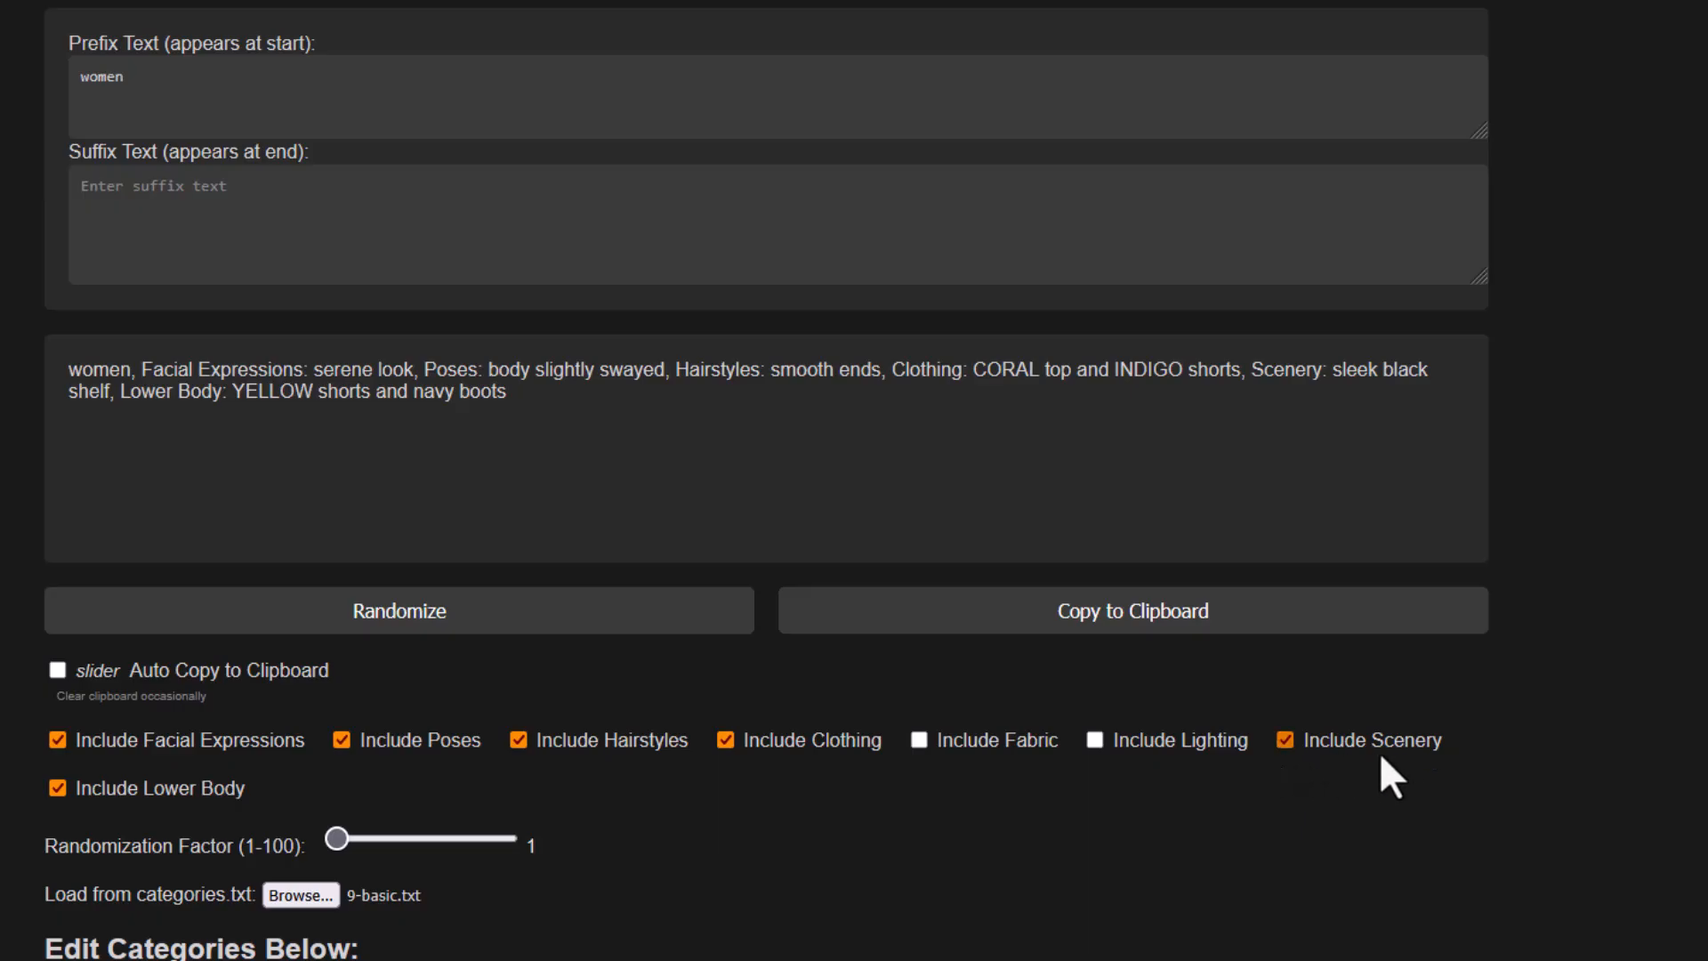
pyautogui.click(1282, 740)
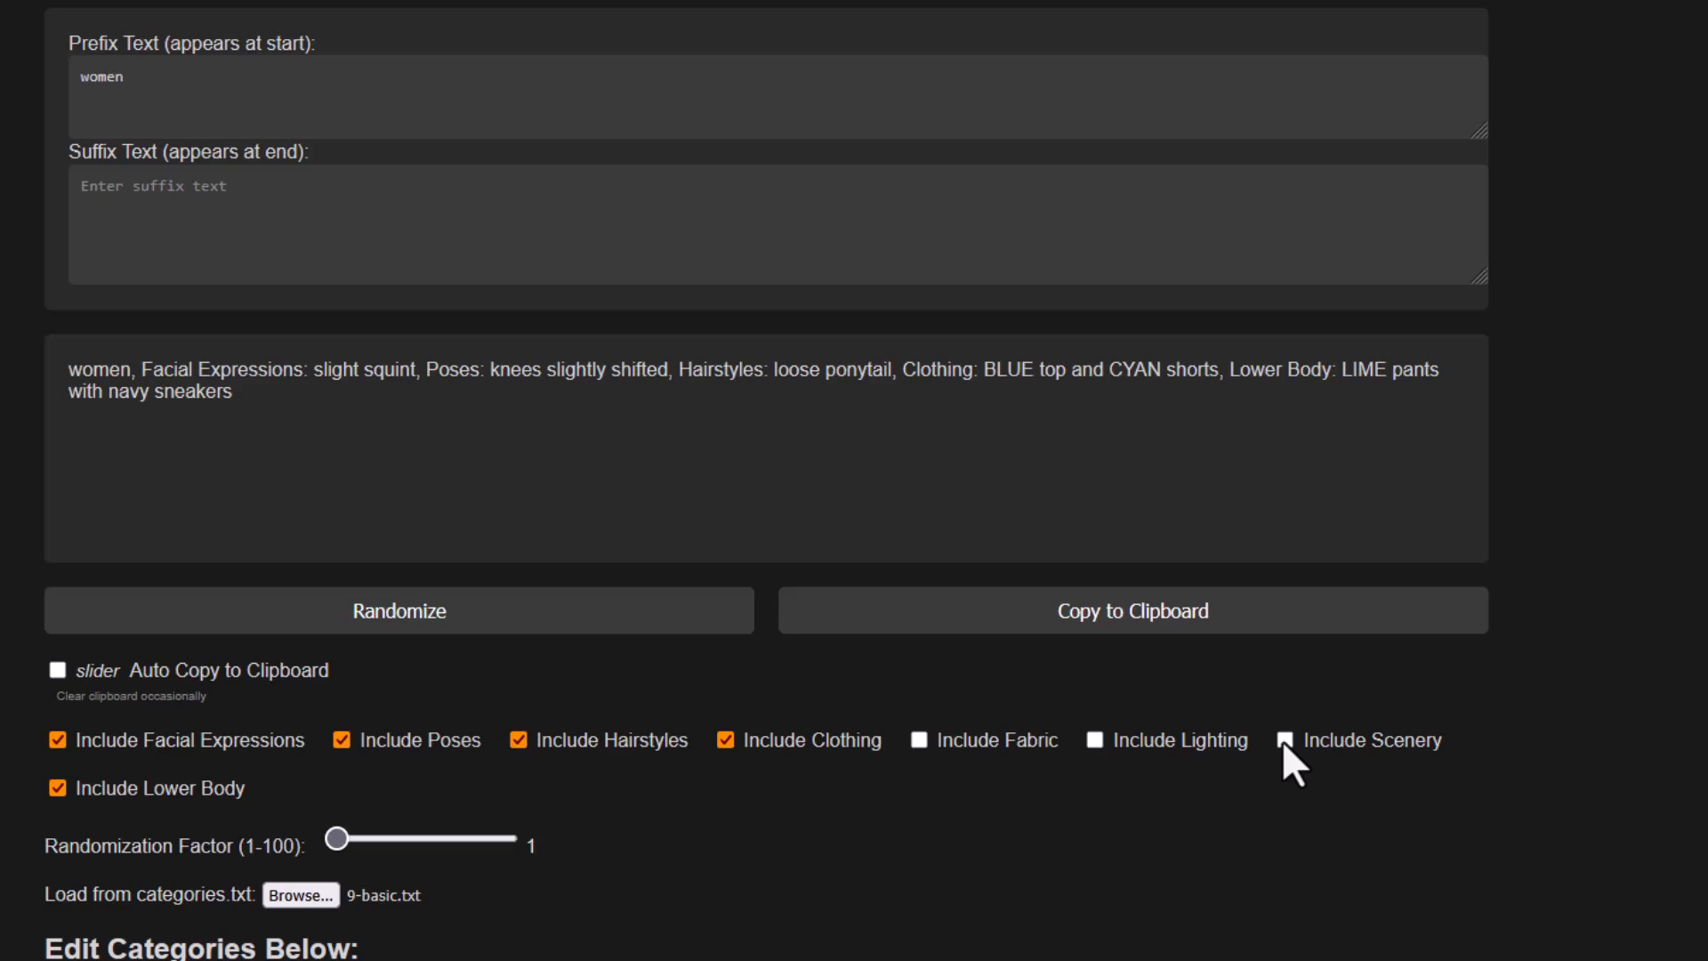
# Dictate "Standing by the pool" as the suffix text with voice typing and close the dictation tool.
pyautogui.click(338, 198)
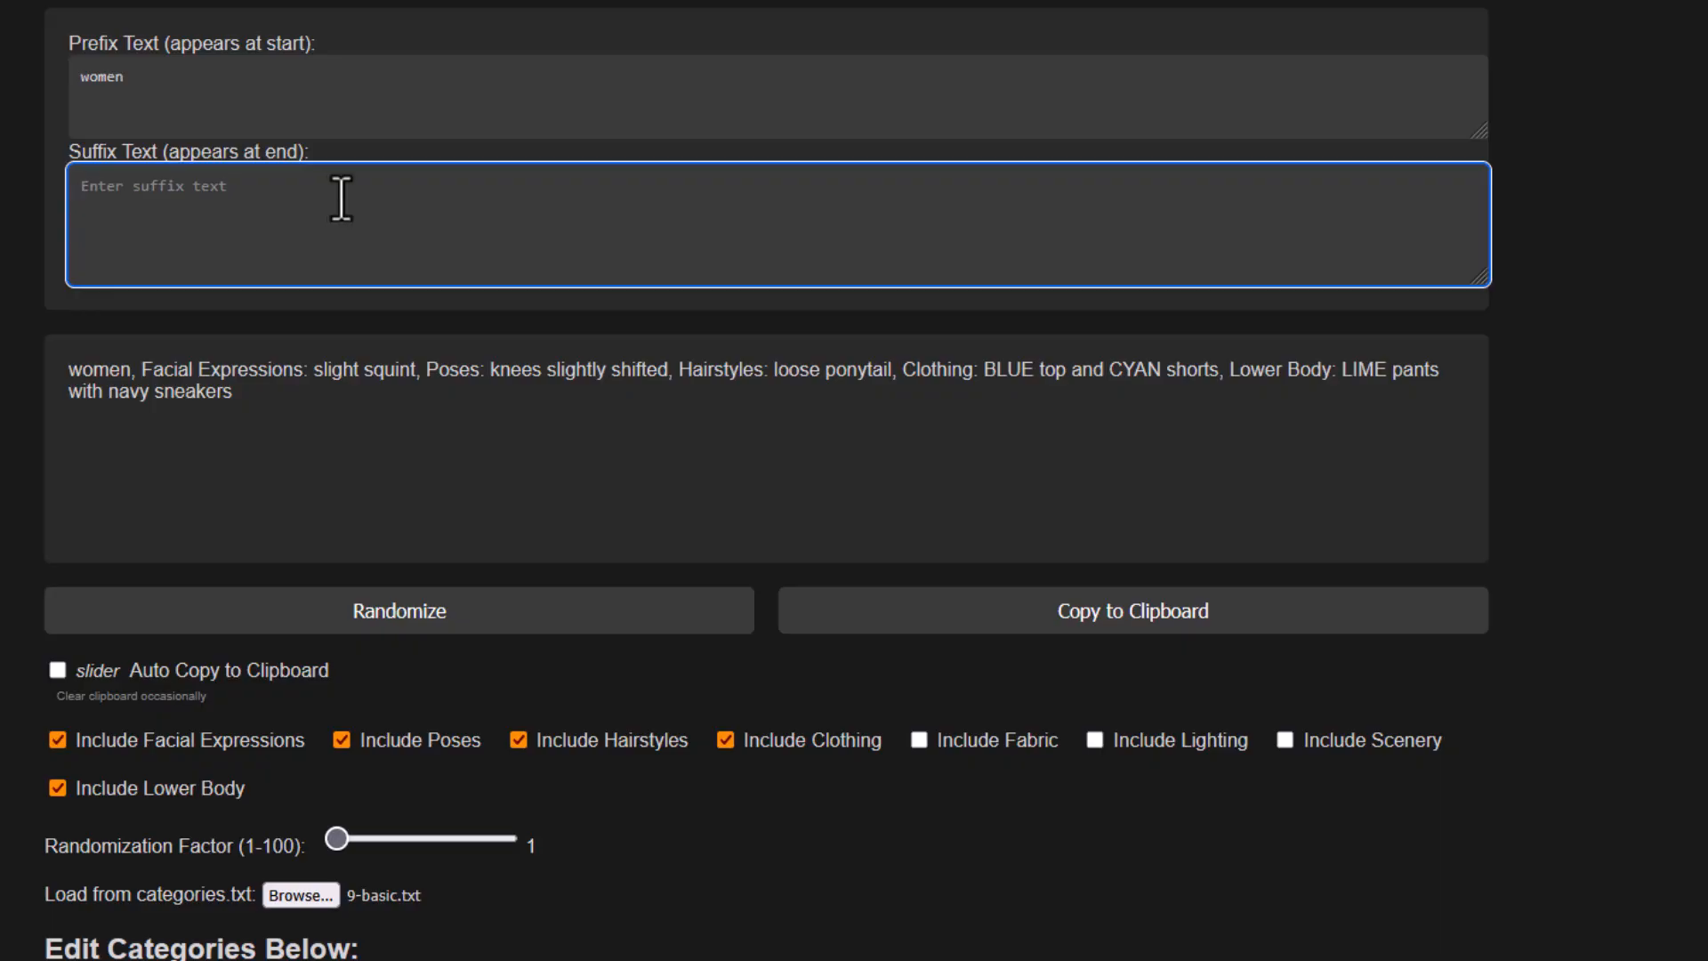
pyautogui.press('super+h')
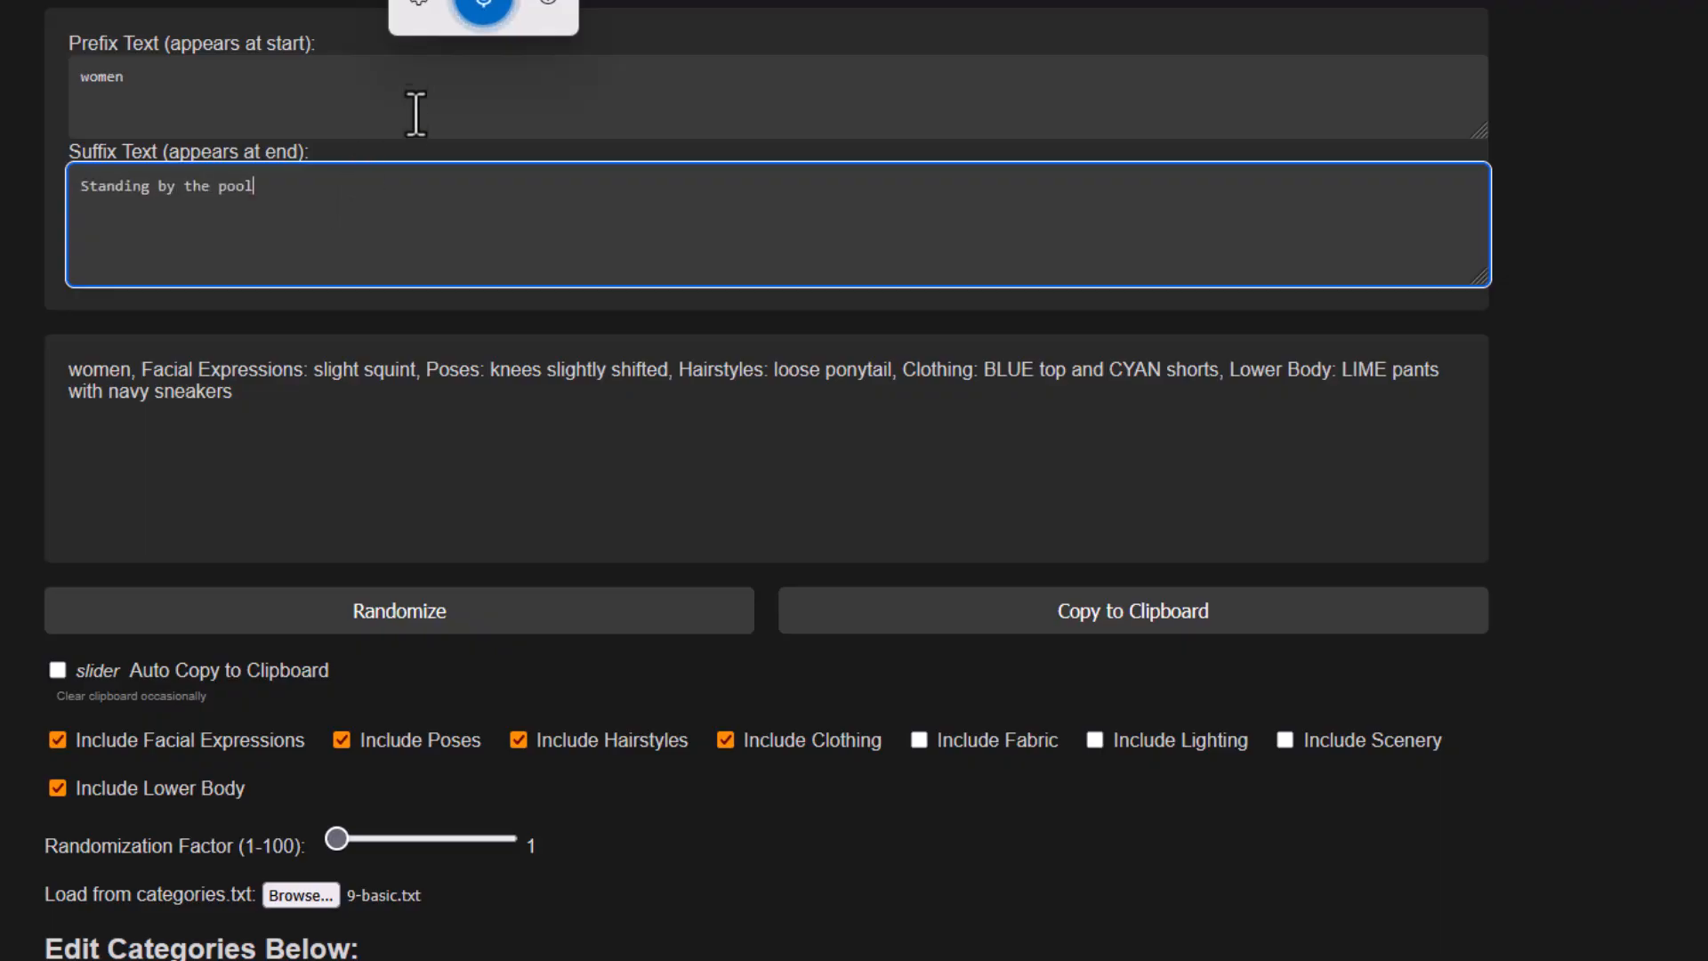
pyautogui.click(475, 13)
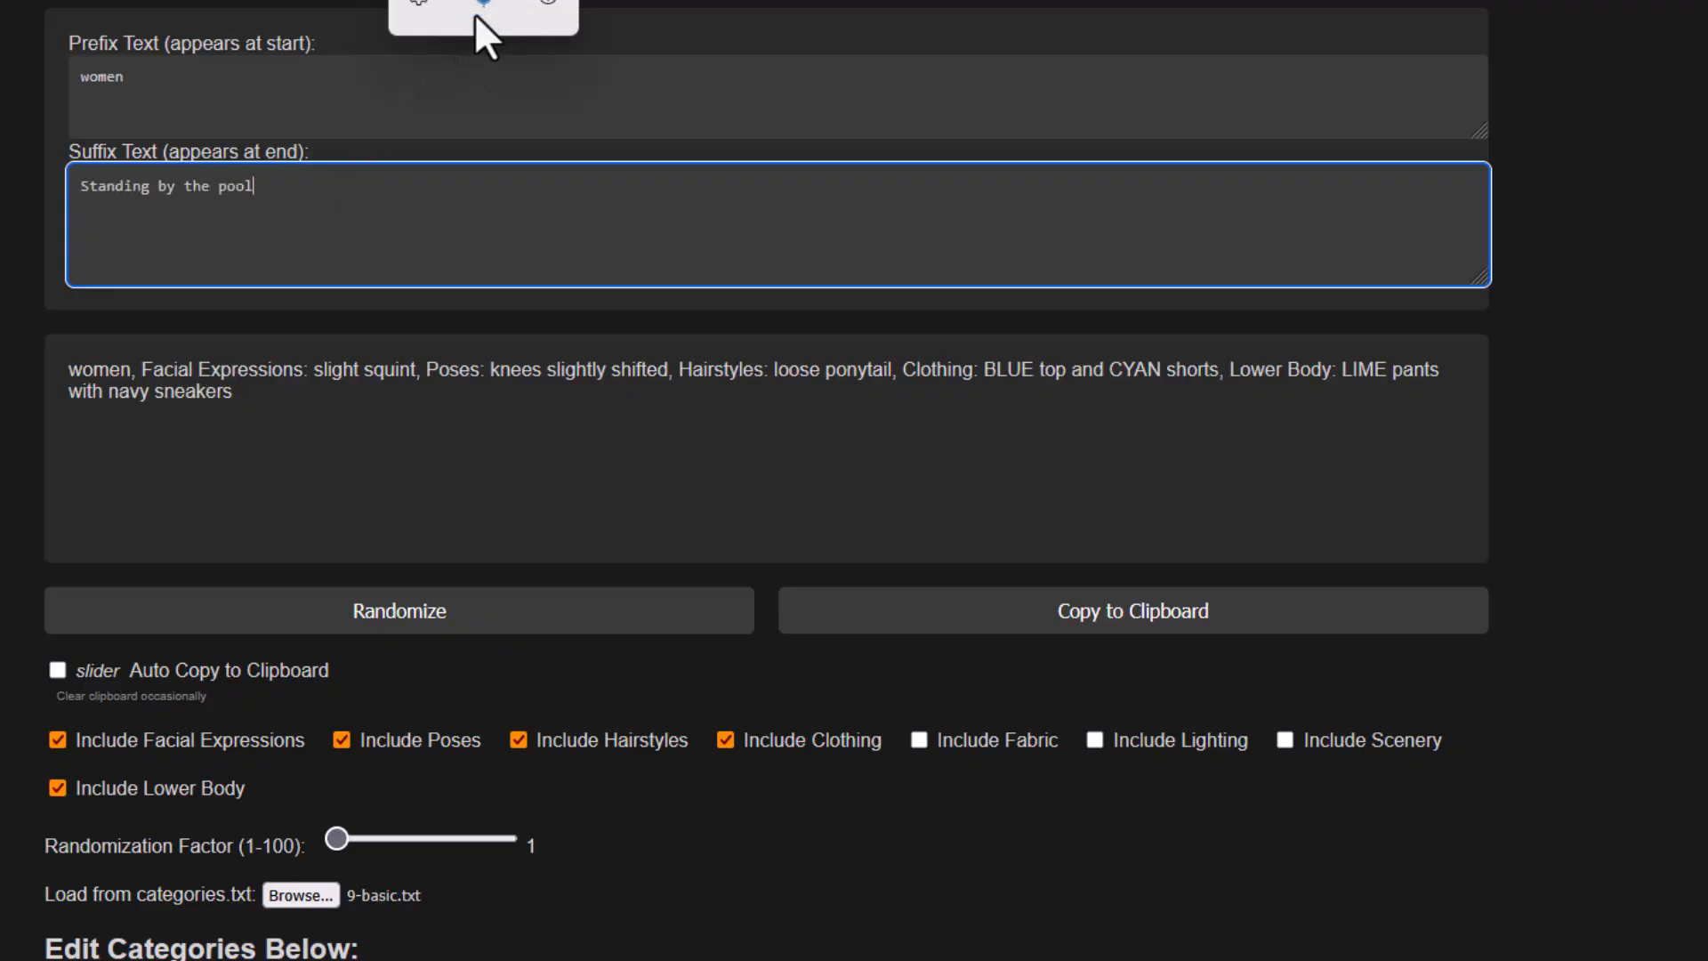
pyautogui.click(553, 3)
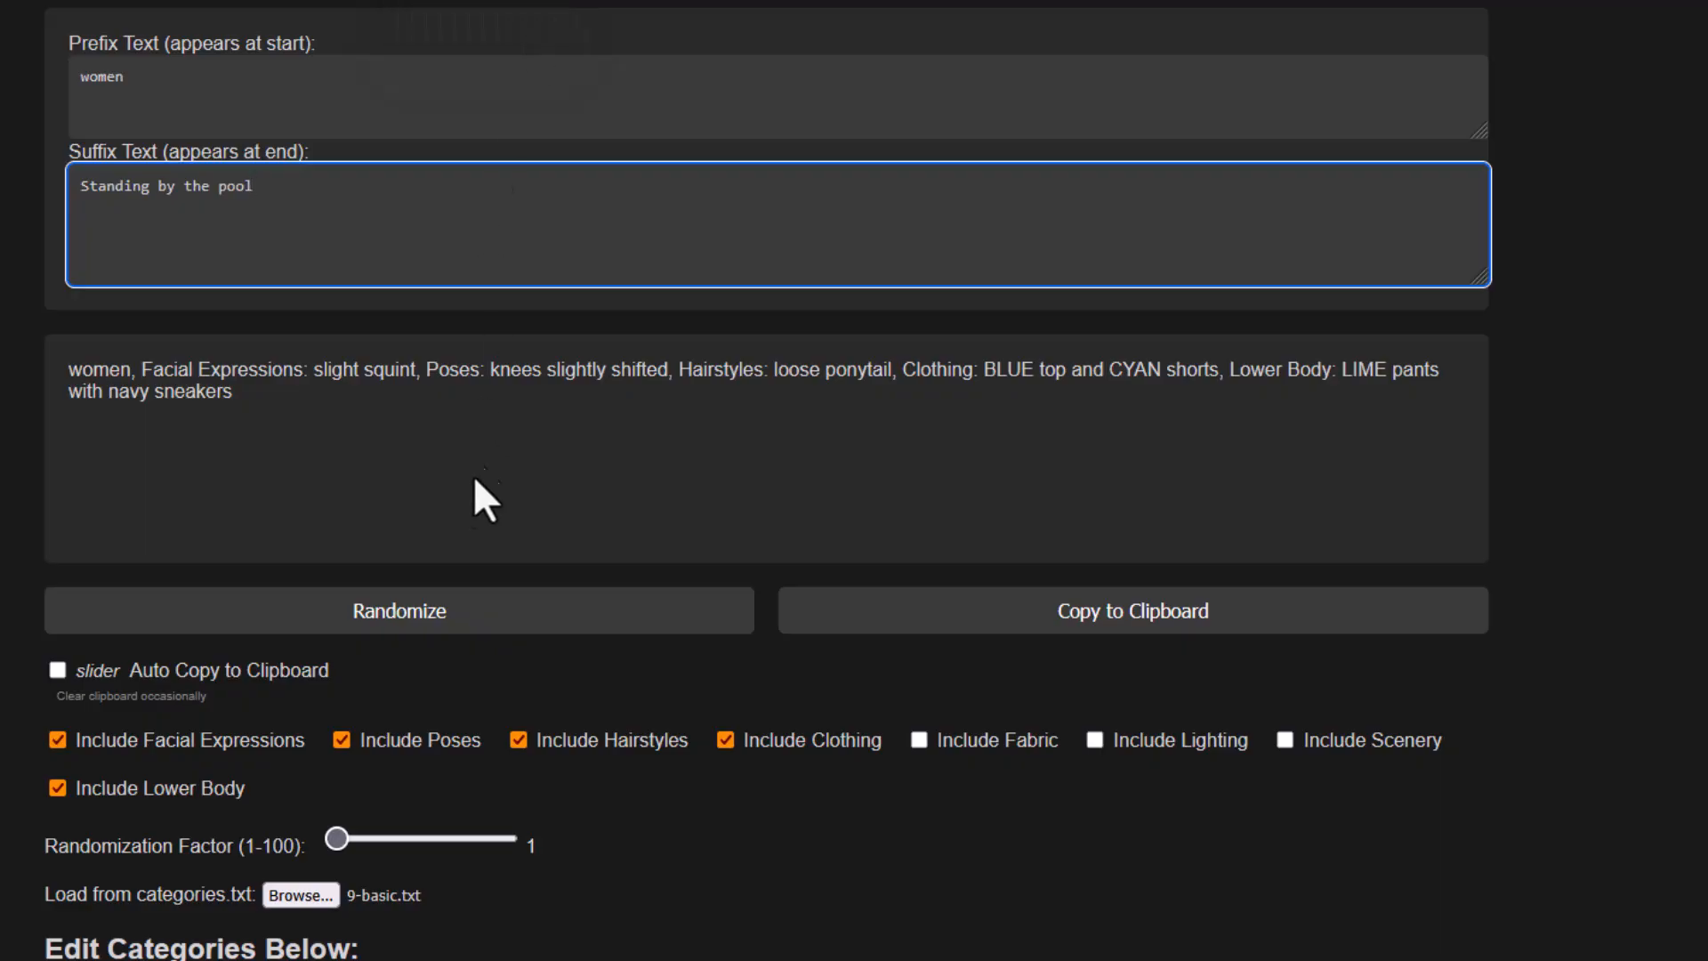
# Randomize the character prompt several times and set the randomization factor to 3.
pyautogui.click(426, 610)
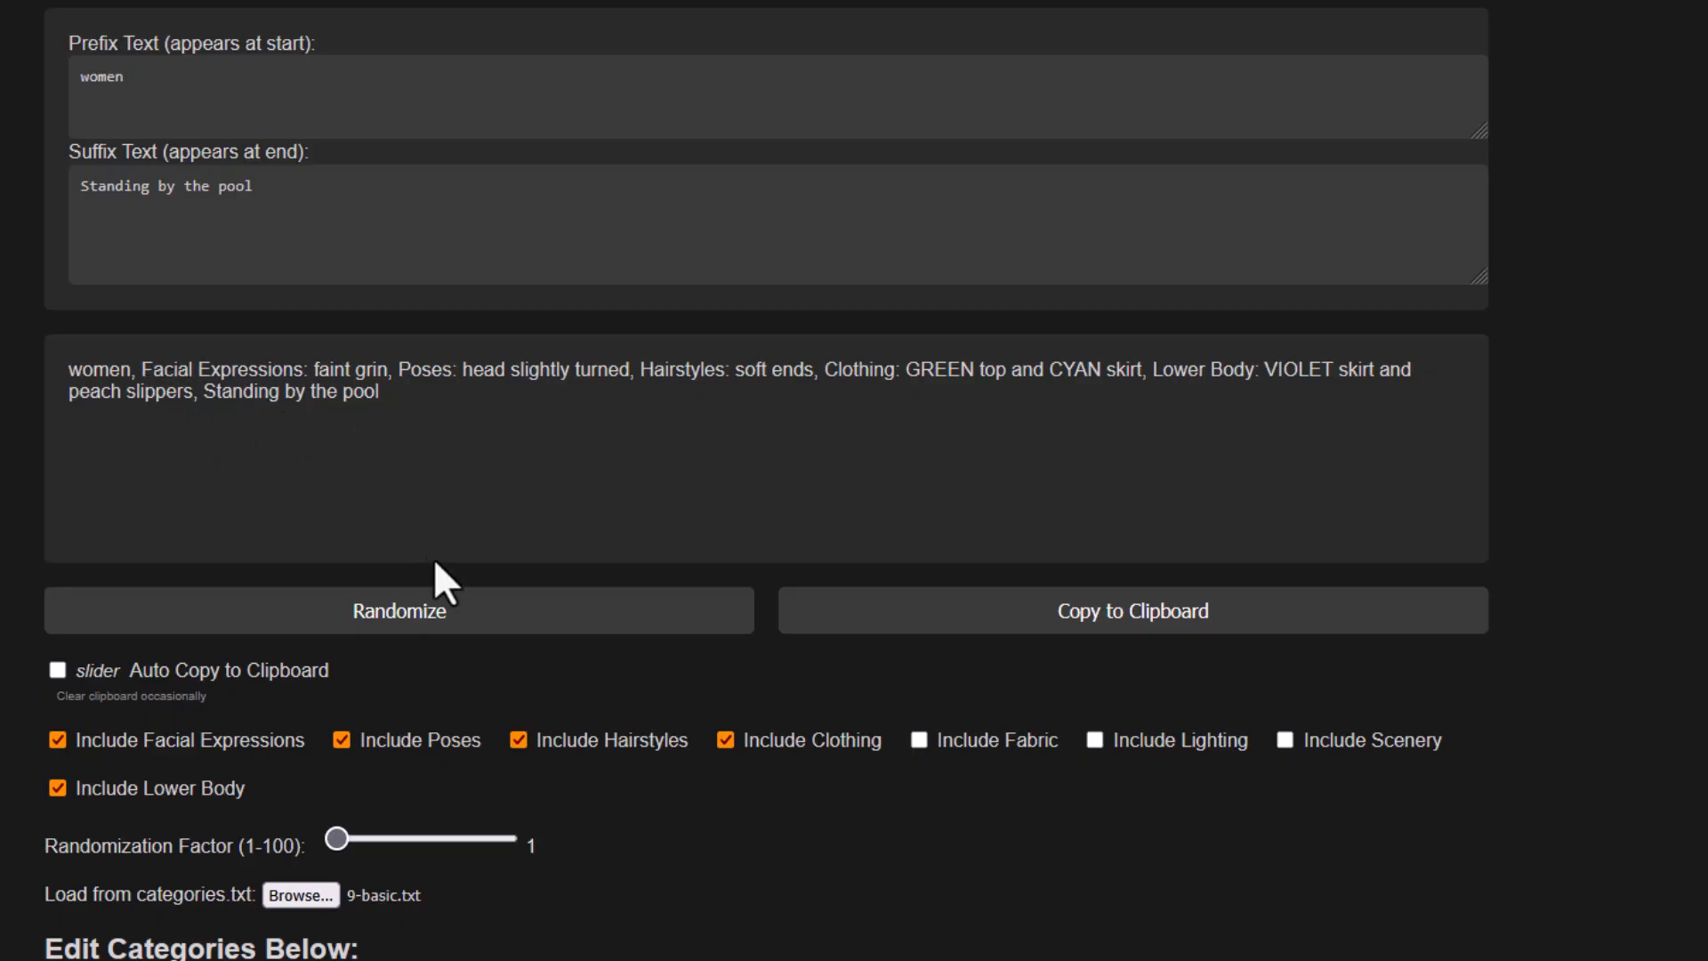
pyautogui.click(437, 624)
pyautogui.click(437, 625)
pyautogui.click(437, 624)
pyautogui.click(437, 625)
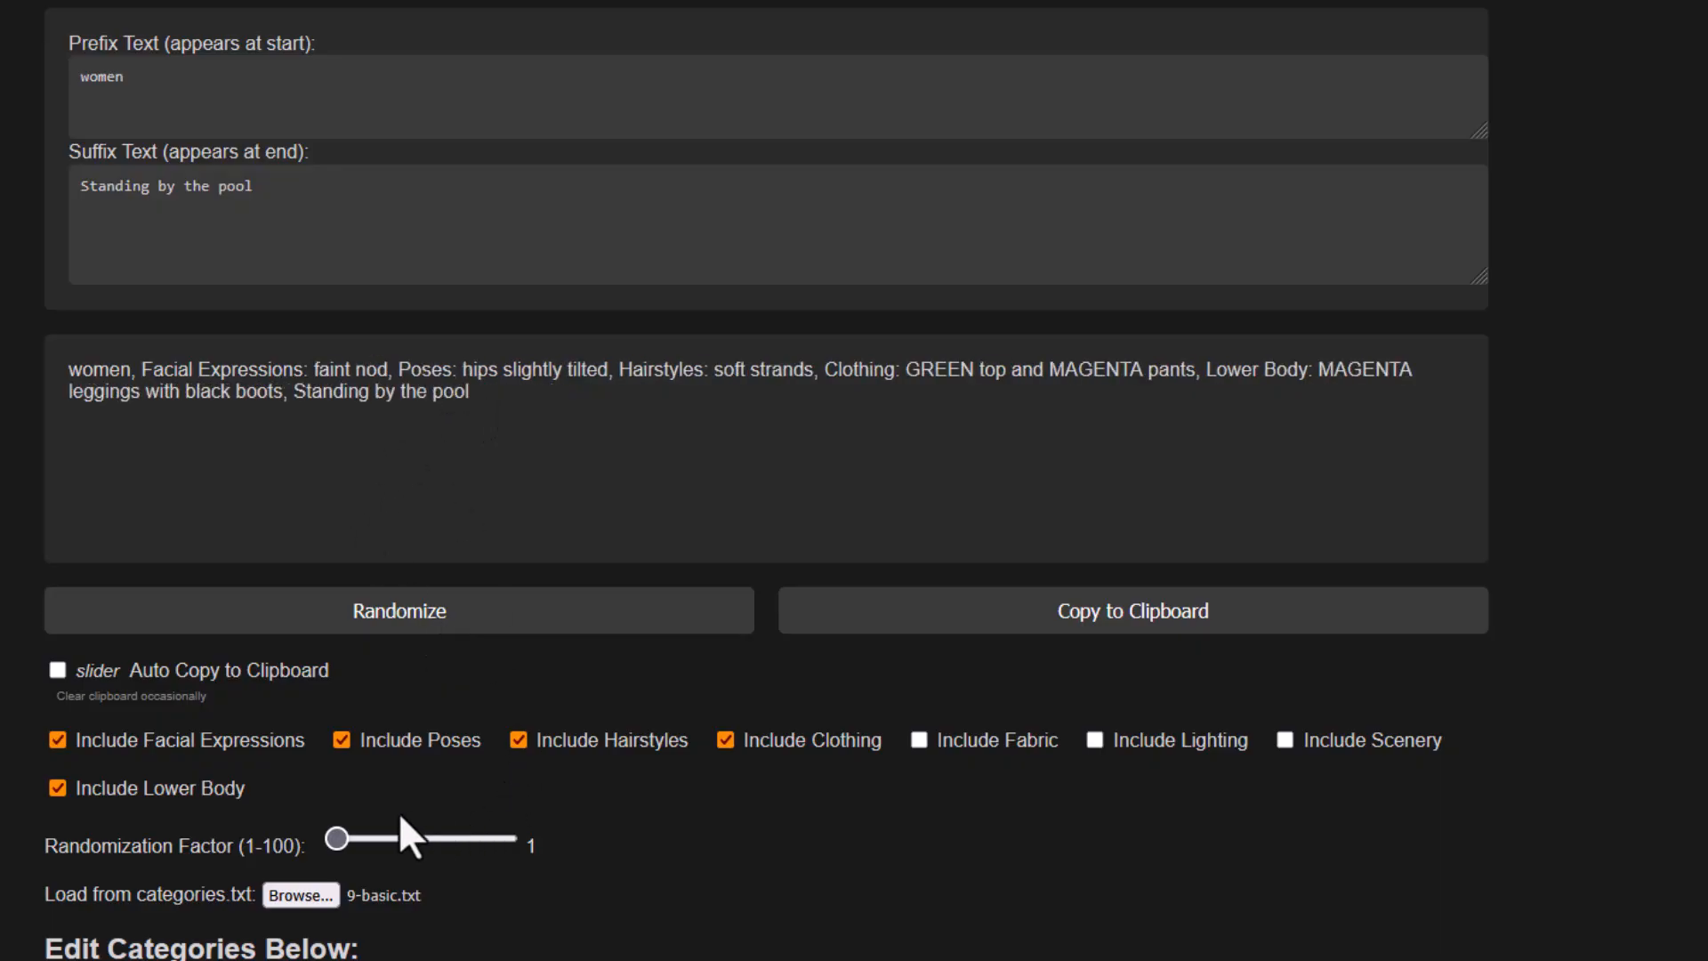
pyautogui.moveTo(365, 841)
pyautogui.mouseDown()
pyautogui.moveTo(383, 839)
pyautogui.moveTo(302, 843)
pyautogui.moveTo(340, 836)
pyautogui.mouseUp()
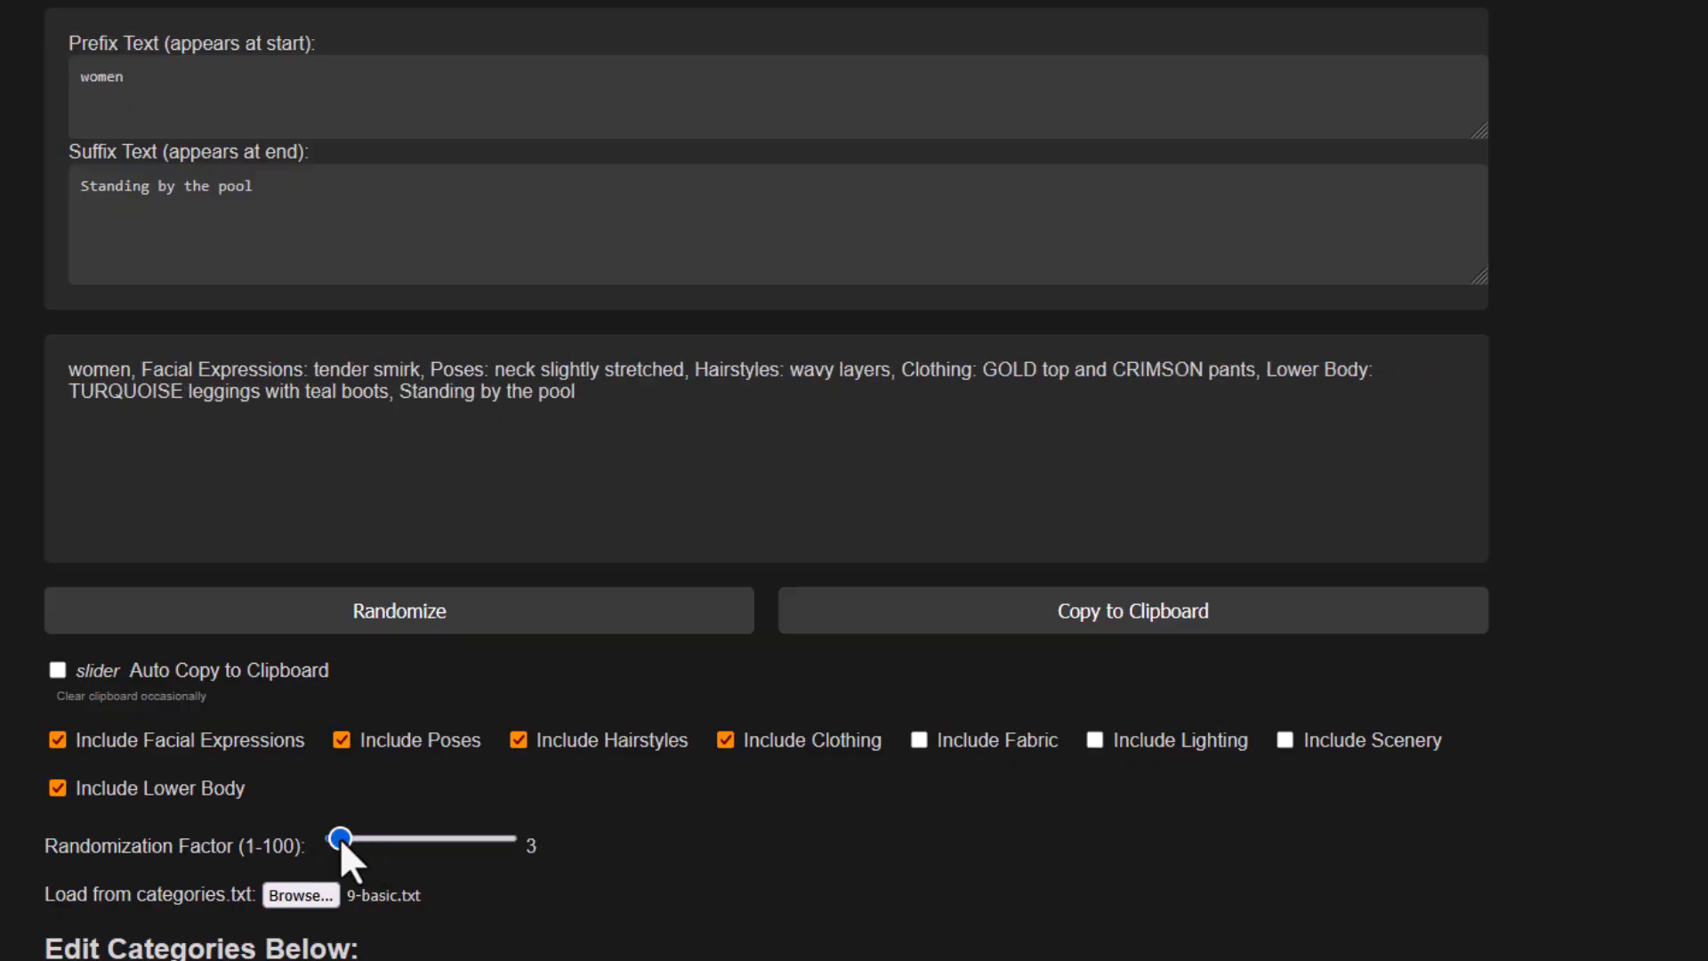
pyautogui.click(408, 614)
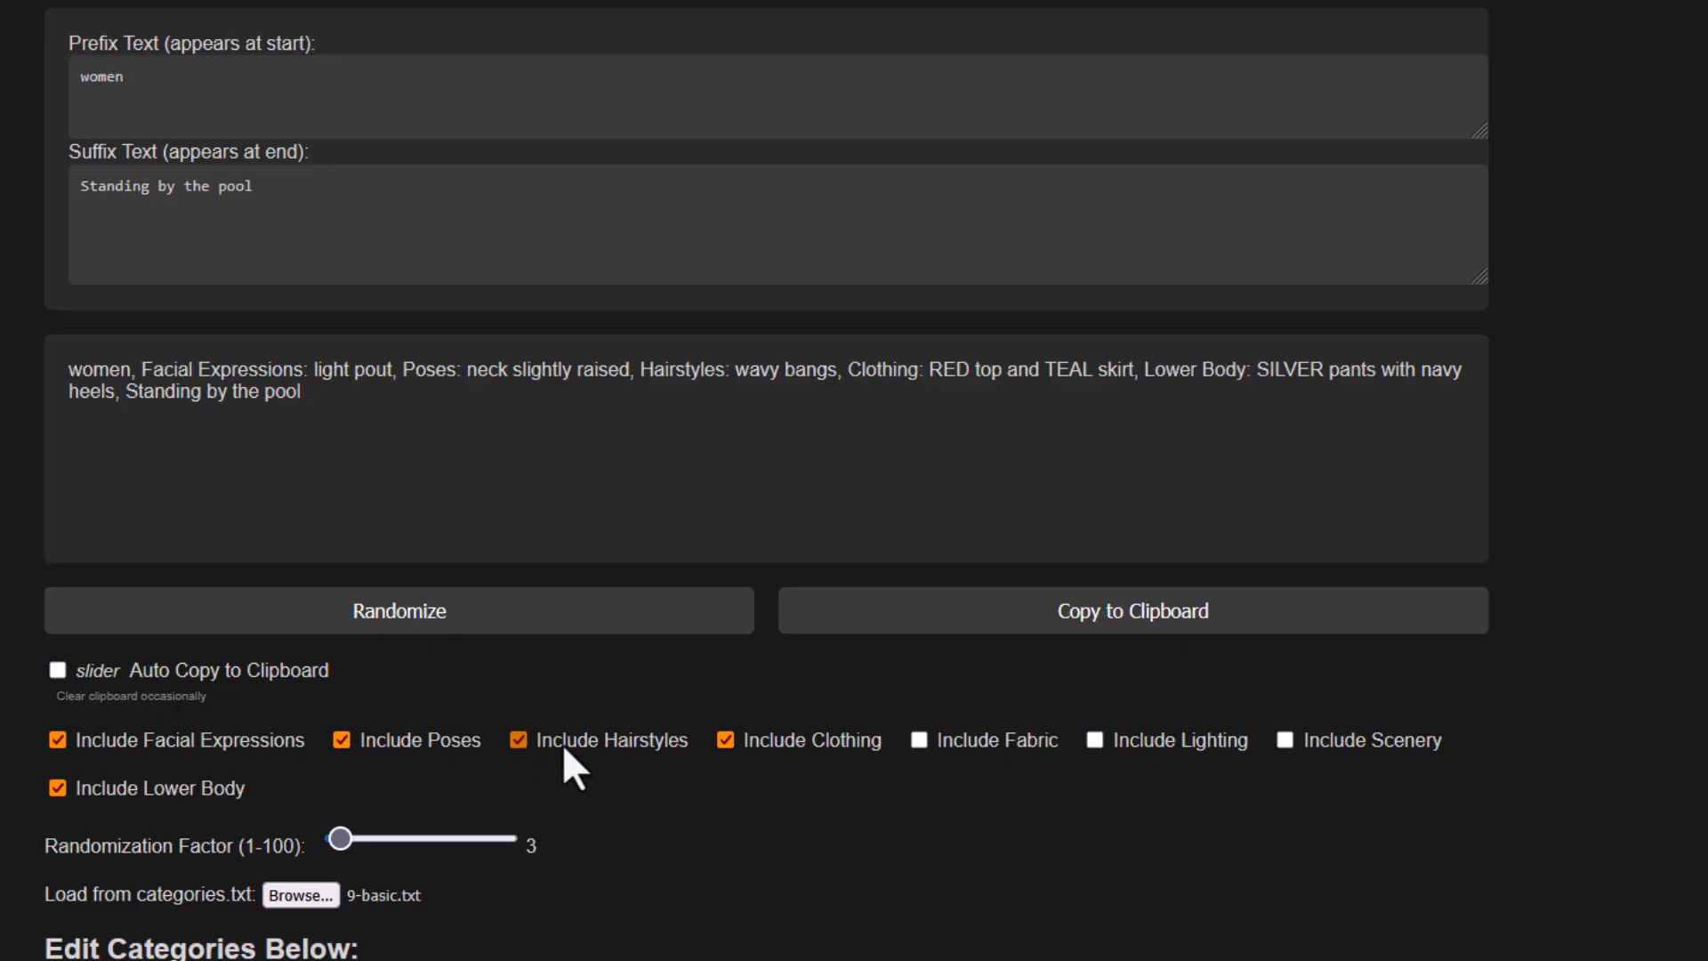
# Exclude hairstyles, extend the prefix text to "women with blond hair", and randomize the prompt.
pyautogui.click(518, 741)
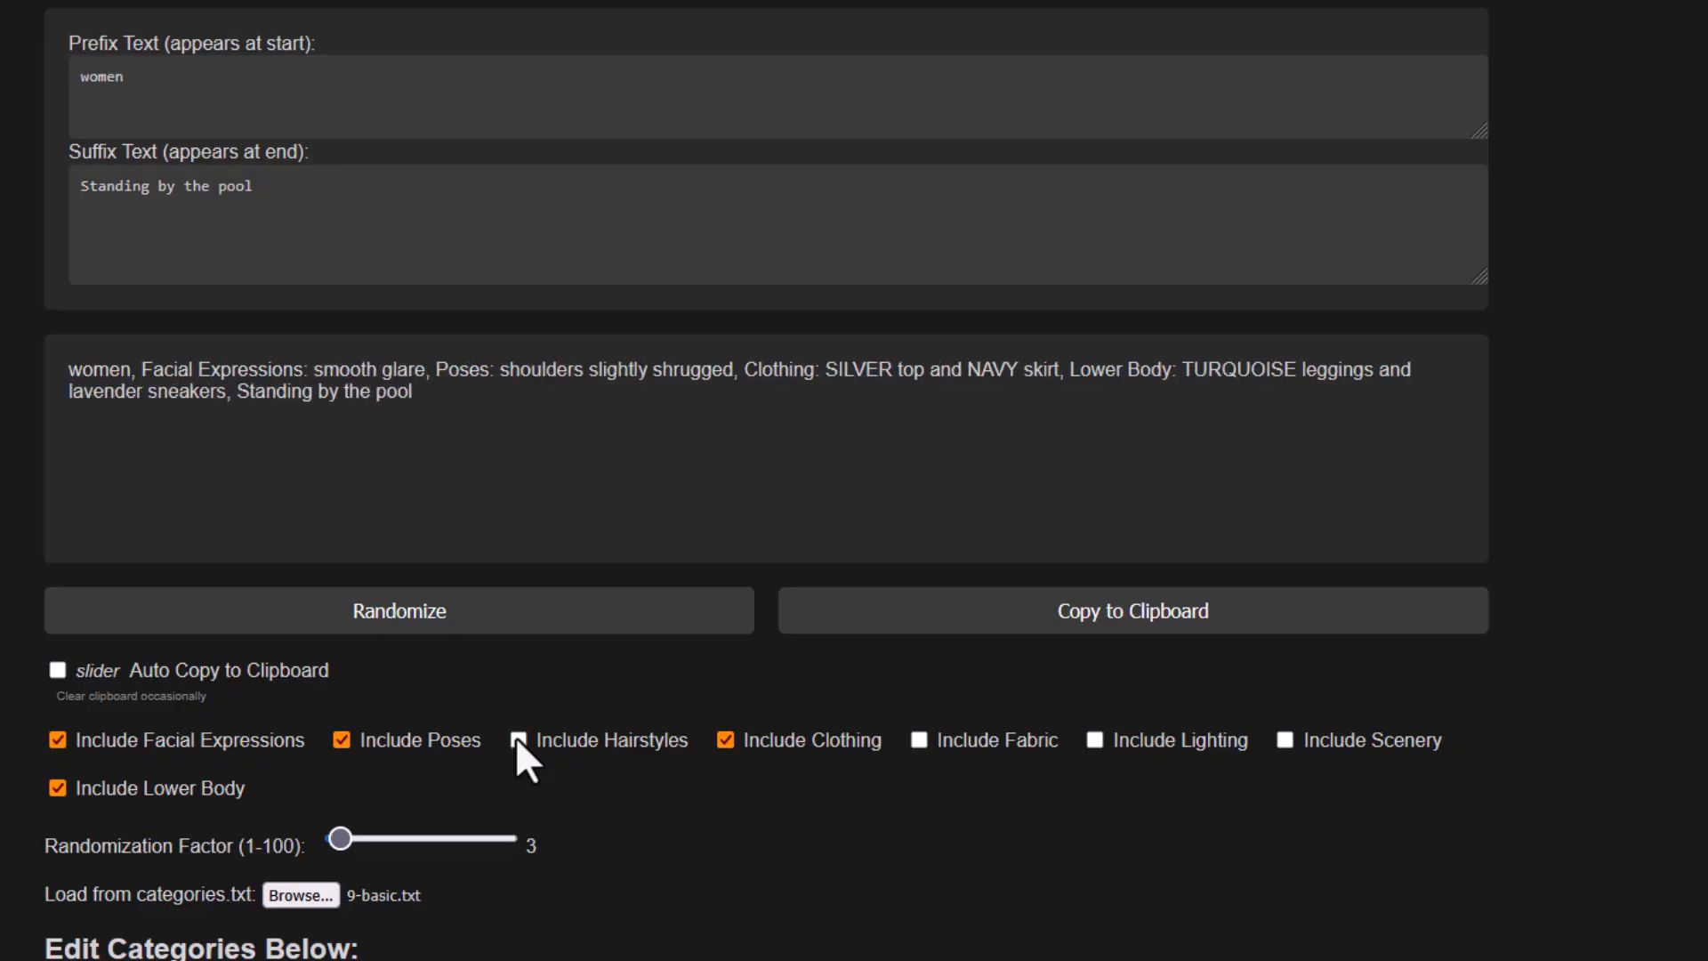
pyautogui.click(153, 91)
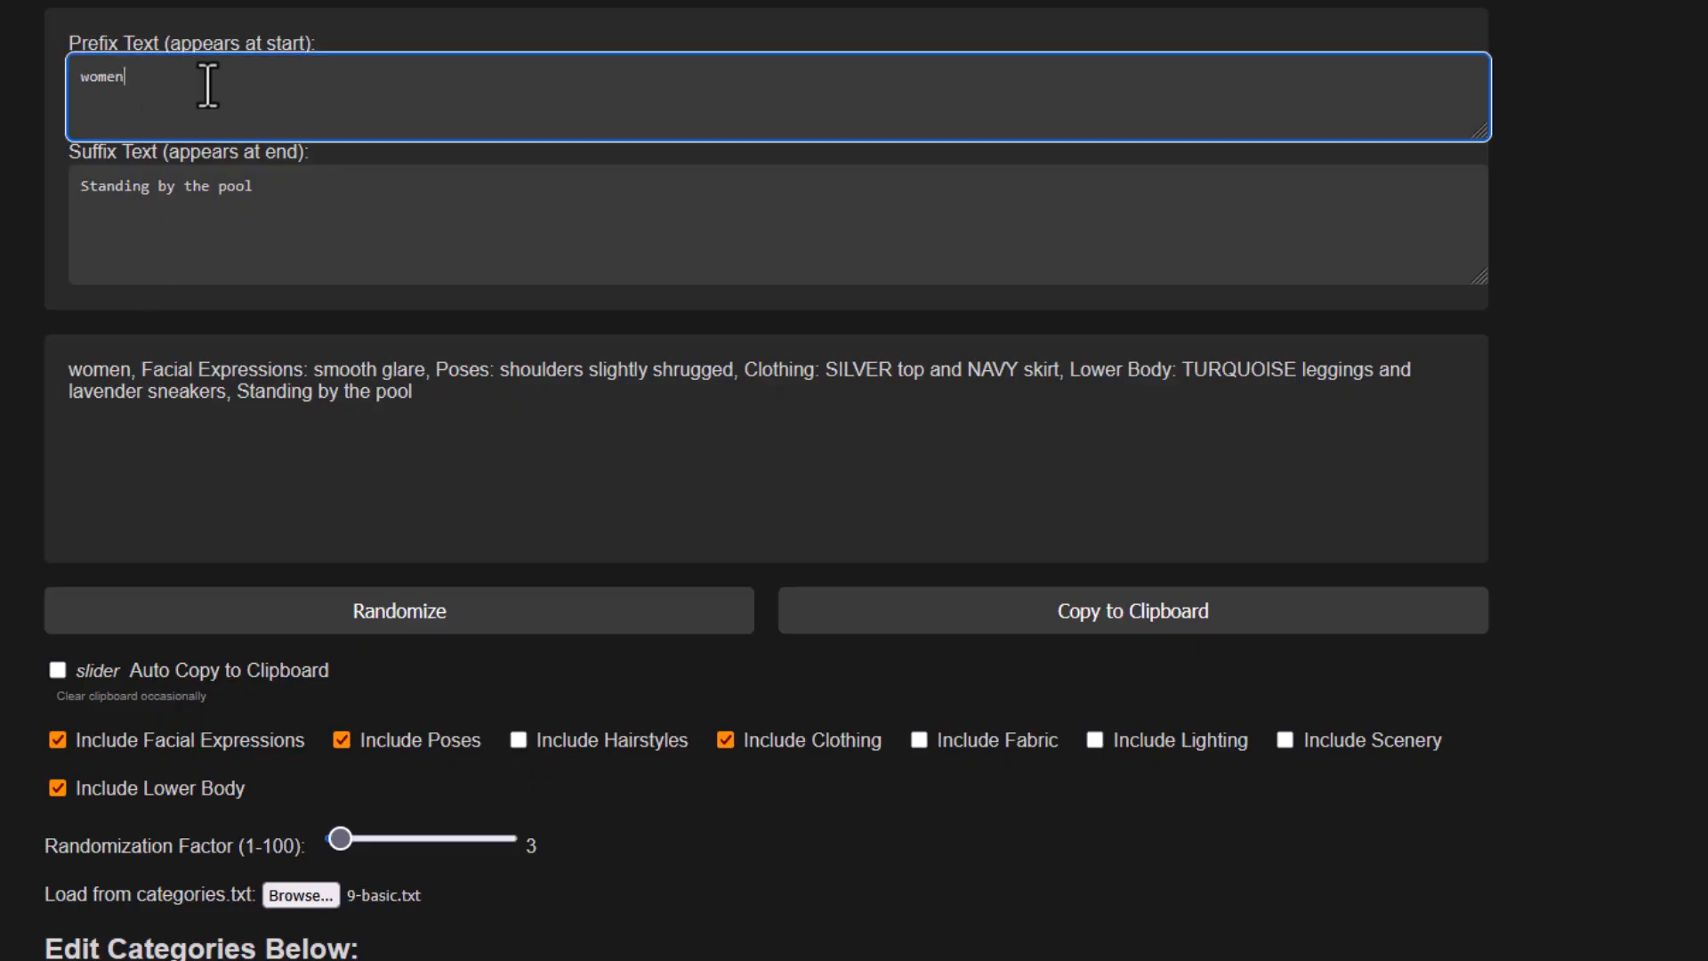
pyautogui.write('with blond hair')
pyautogui.click(402, 614)
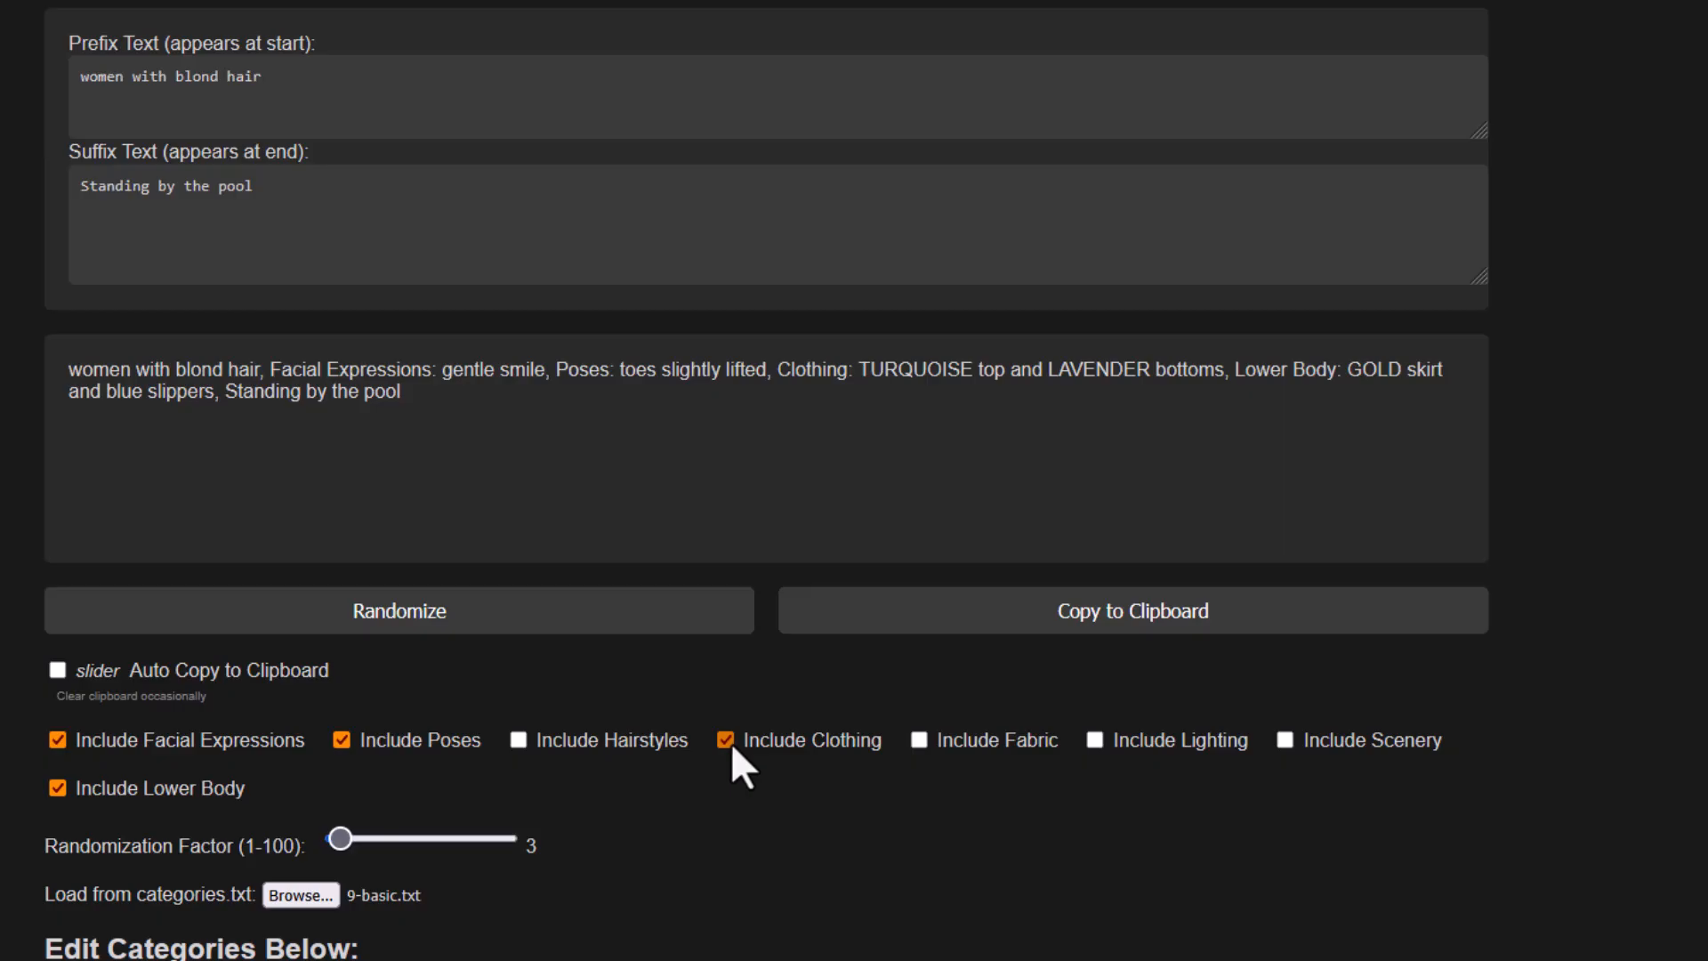
# Try including fabric in place of clothing in the prompt and restore the clothing category.
pyautogui.click(917, 742)
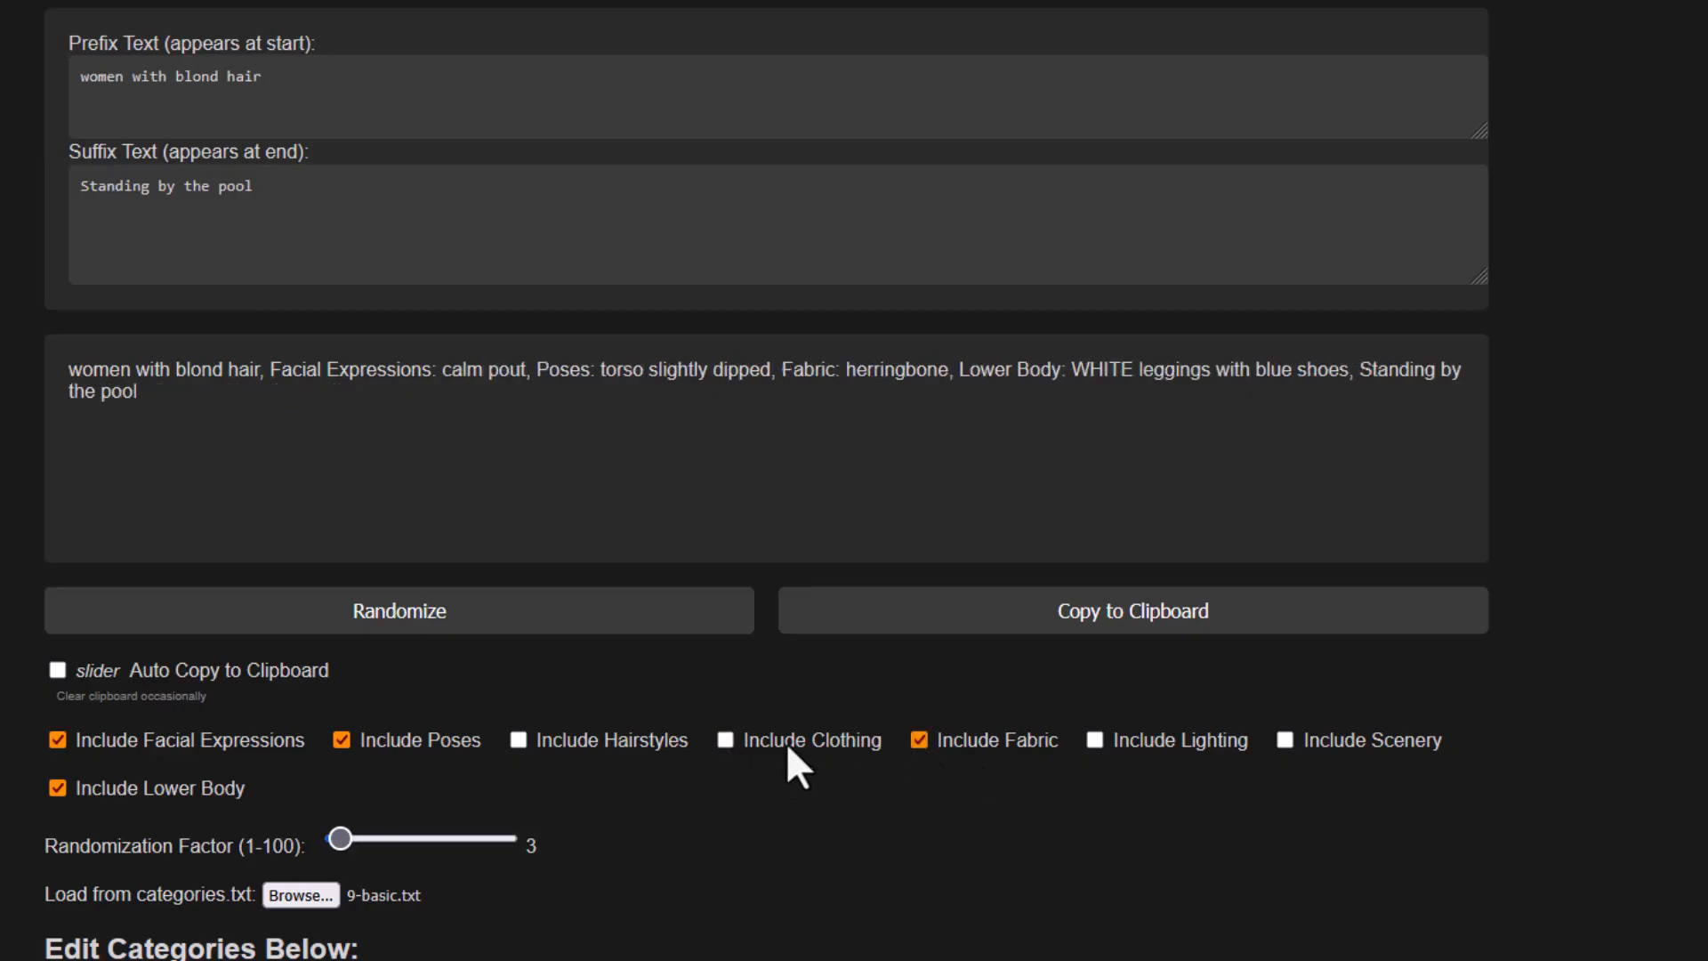
pyautogui.click(726, 739)
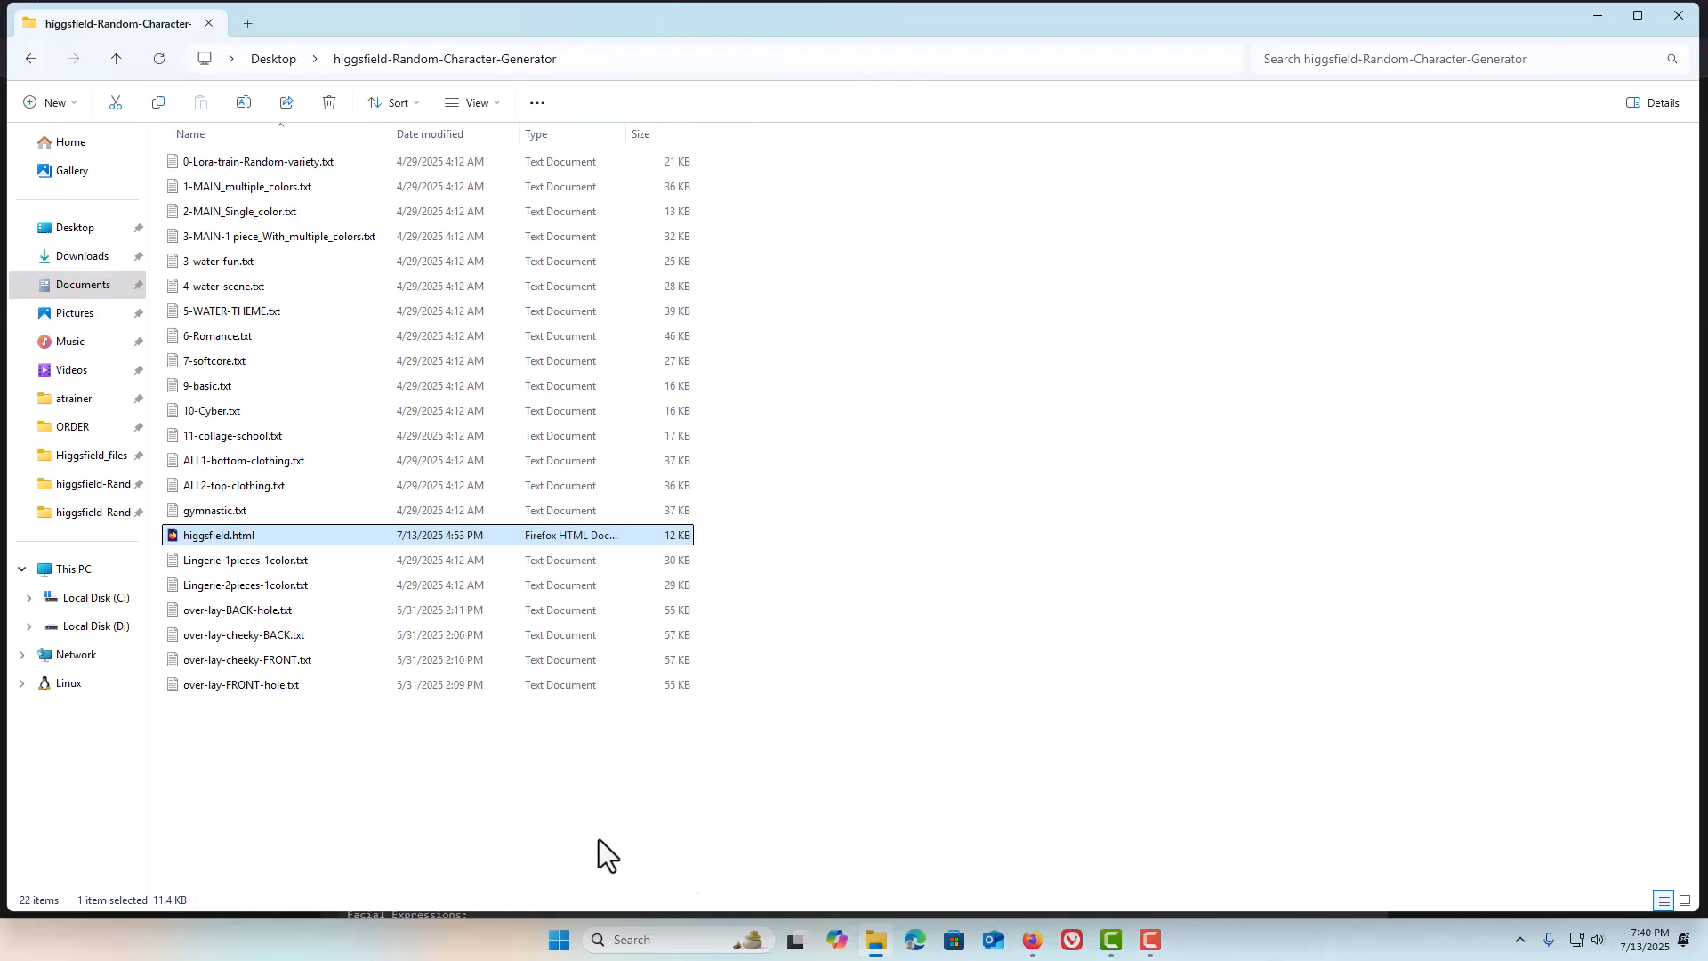
# Switch from File Explorer back to the Random Character Generator page in Firefox and randomize the blond-hair prompt several times.
pyautogui.click(1030, 941)
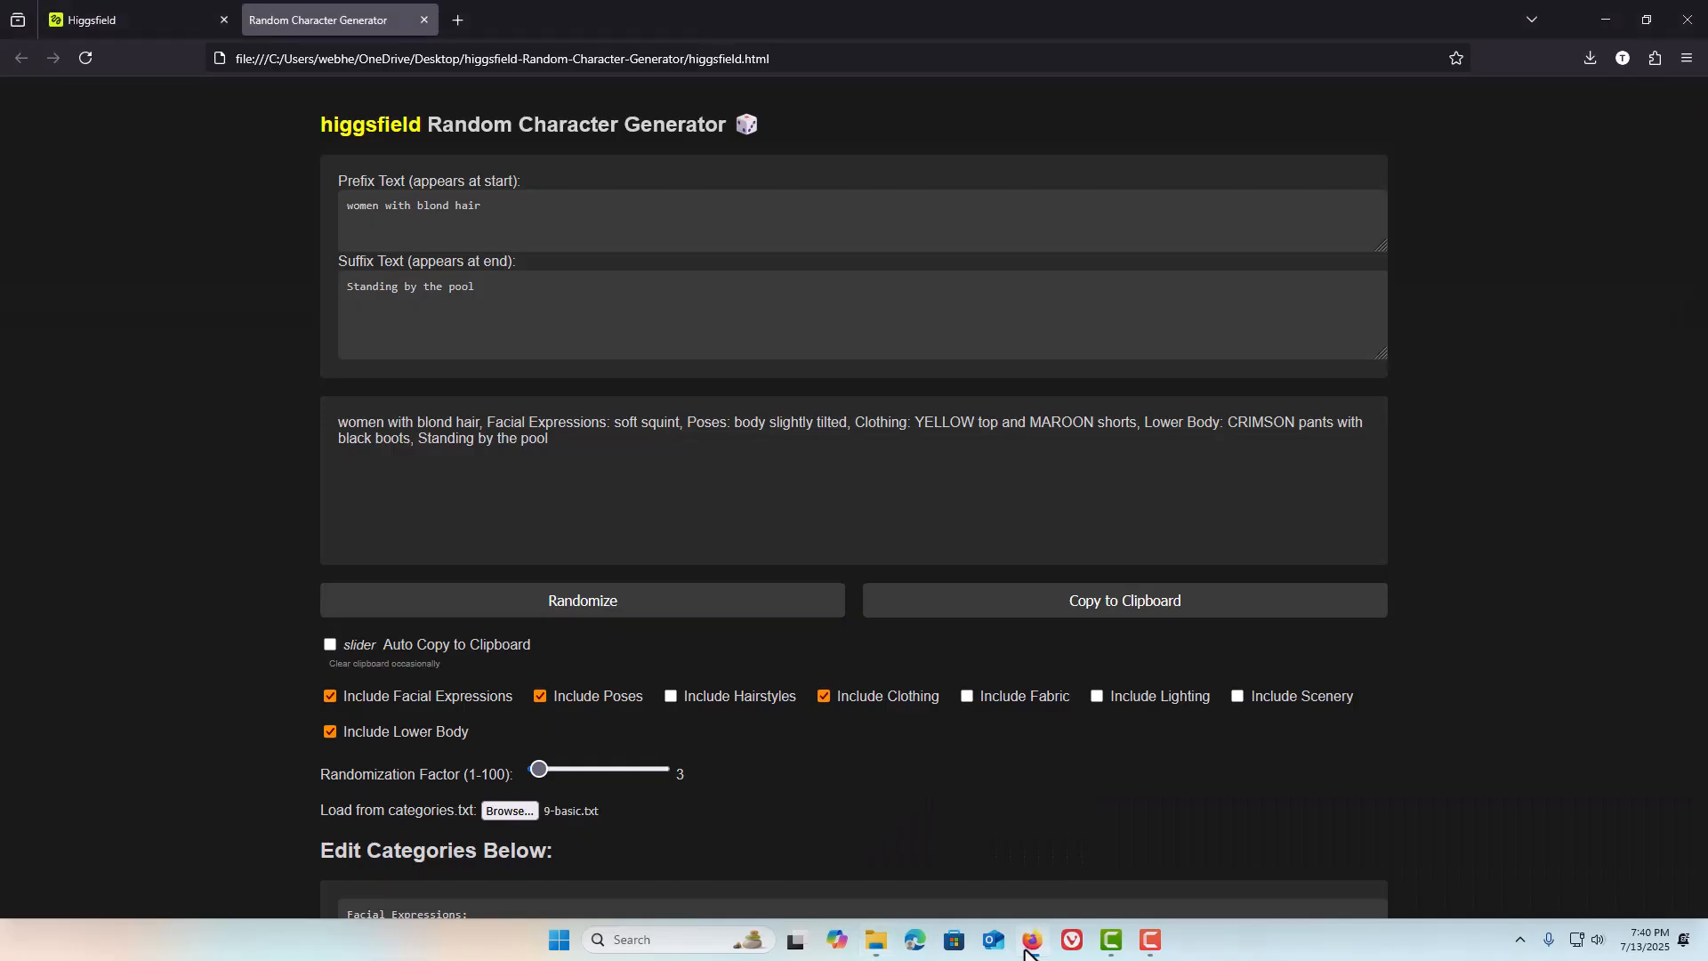
pyautogui.click(572, 608)
pyautogui.click(572, 608)
pyautogui.click(572, 608)
pyautogui.click(571, 607)
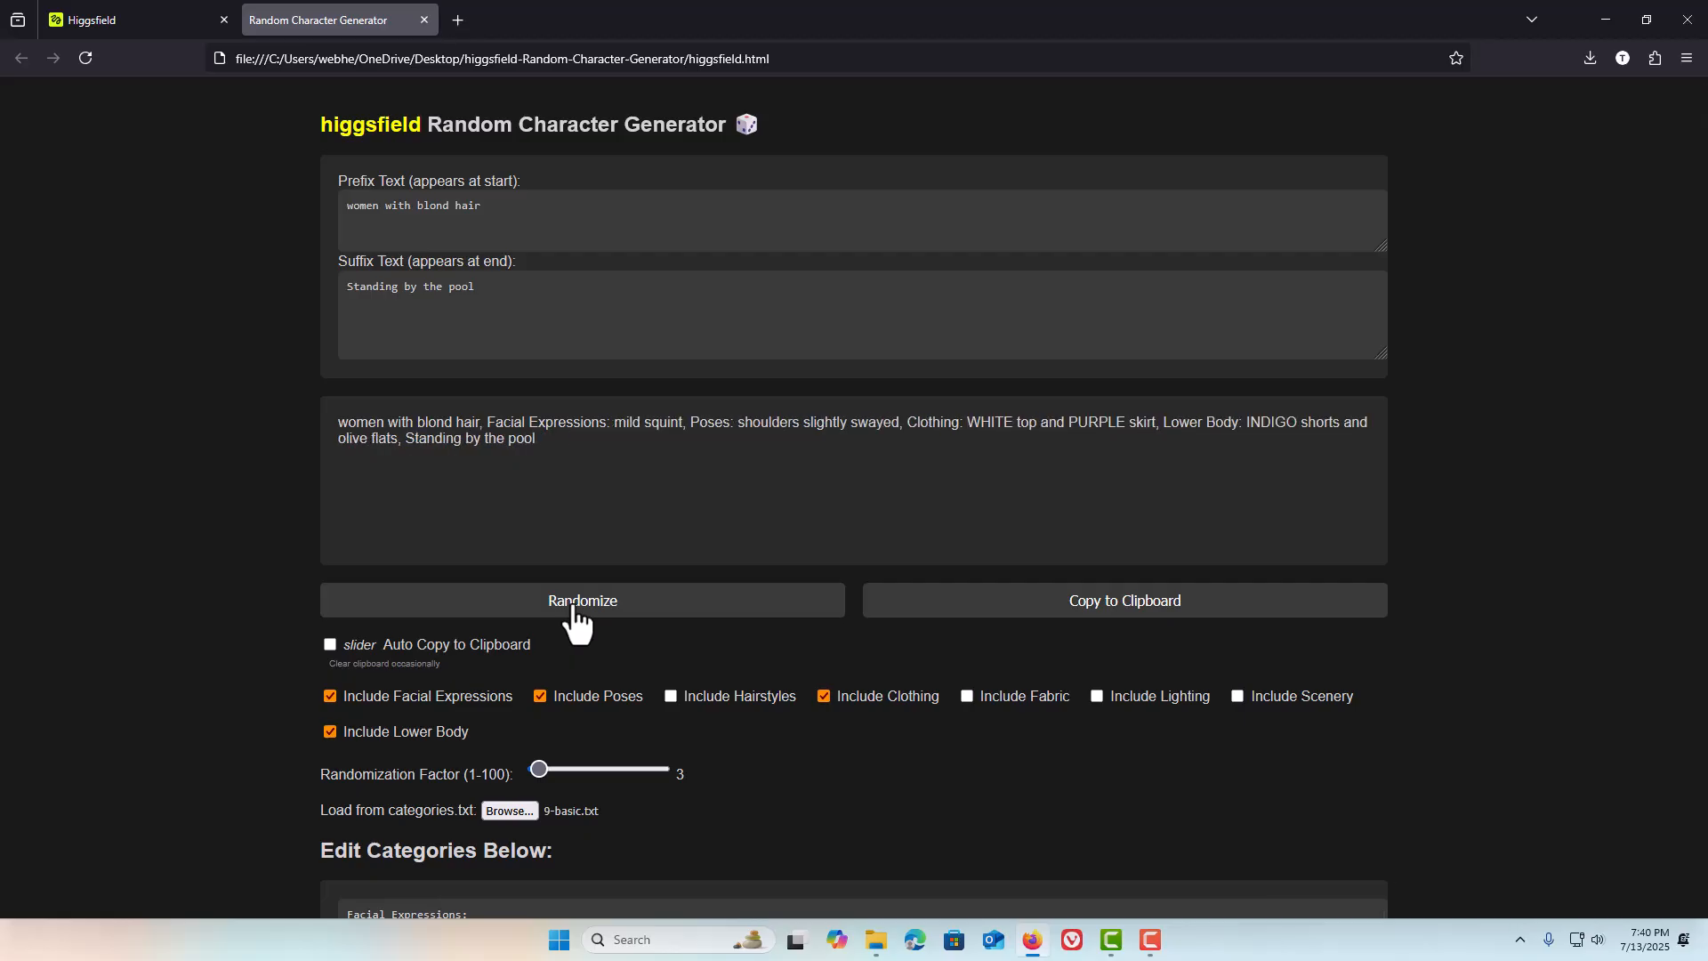